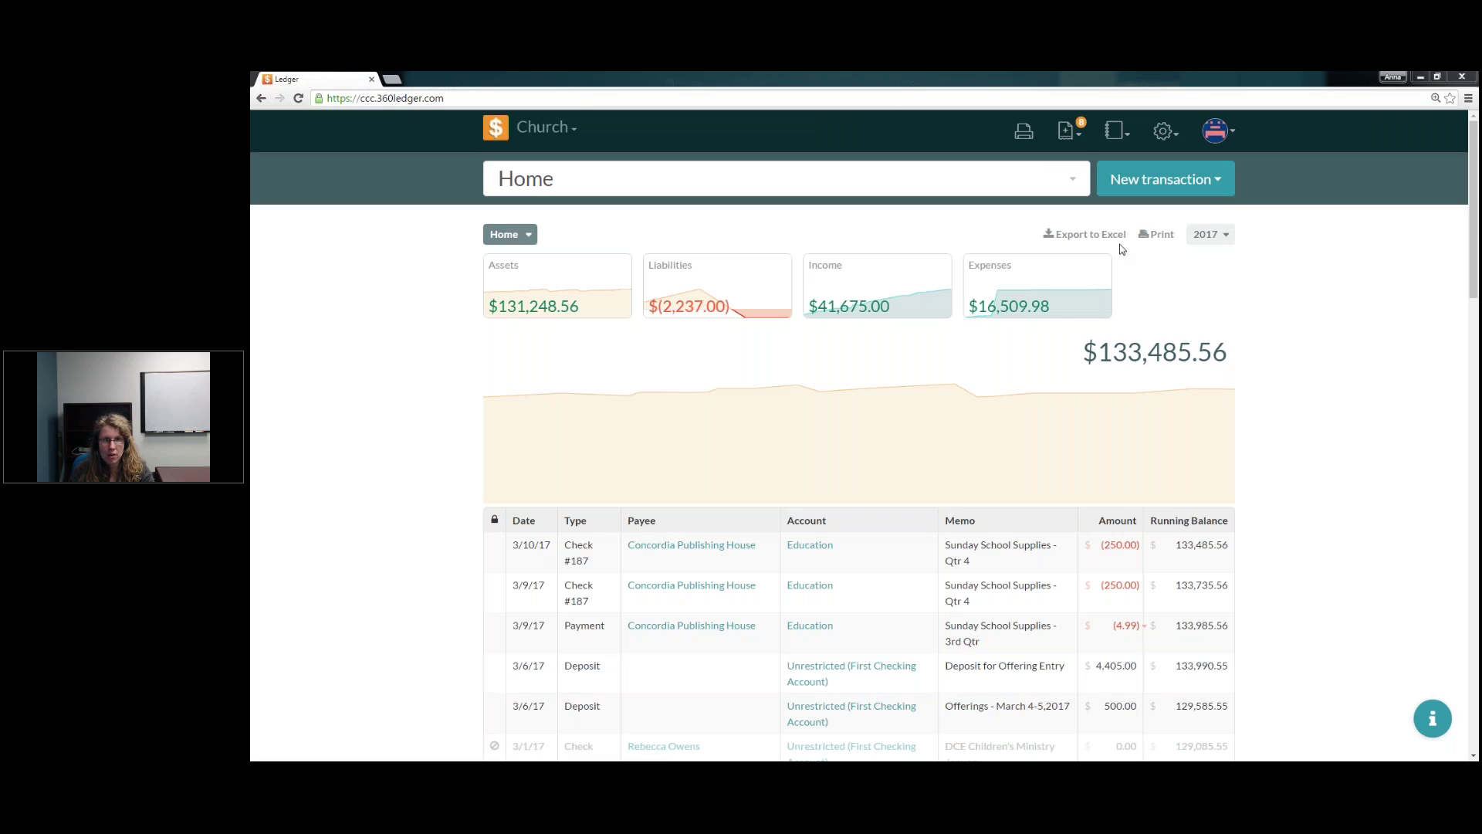
Step: View the Budgets settings page and the 2017 Income & Expense report
click(1167, 134)
click(1090, 190)
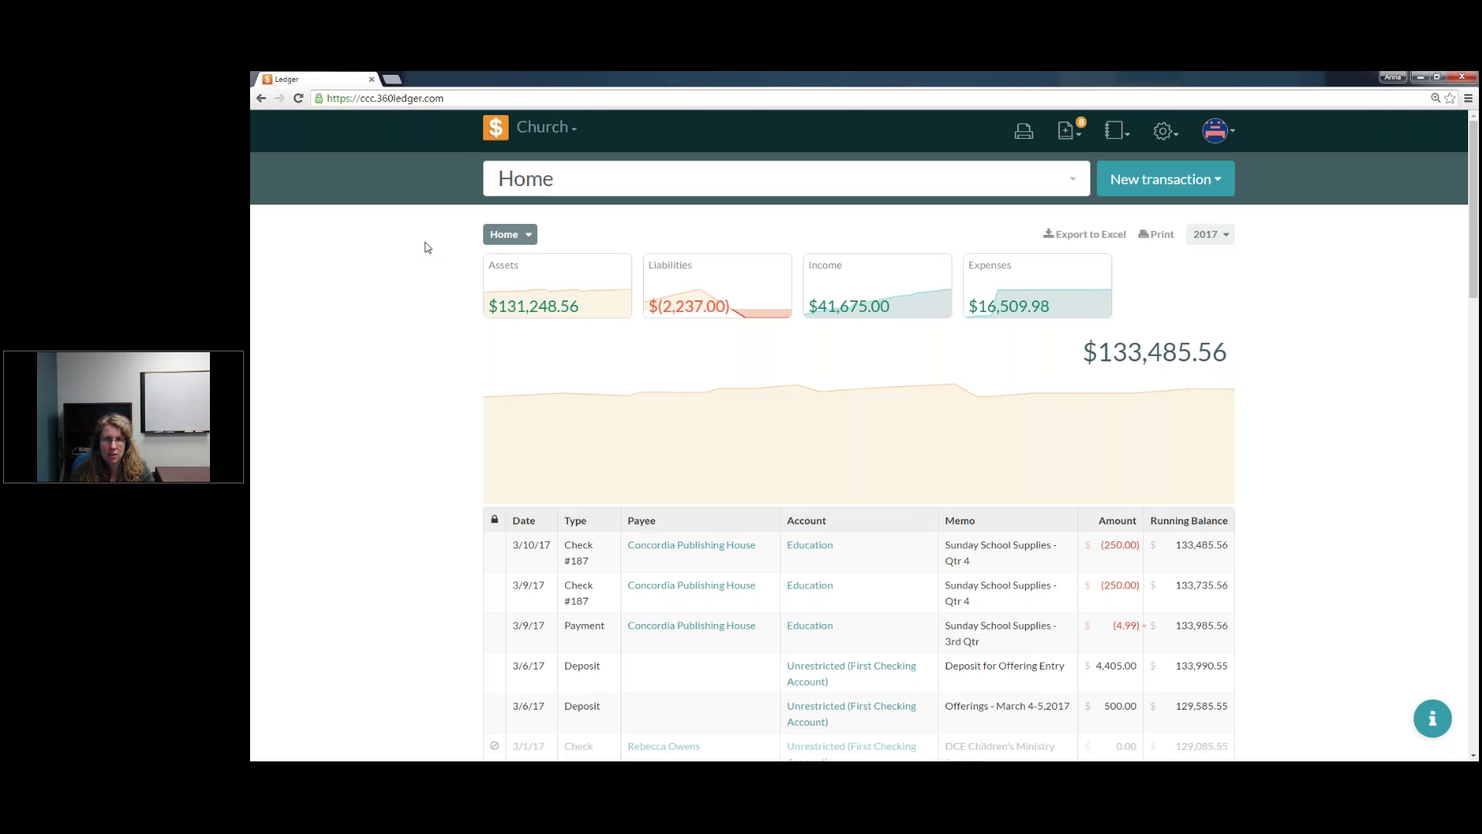
click(280, 98)
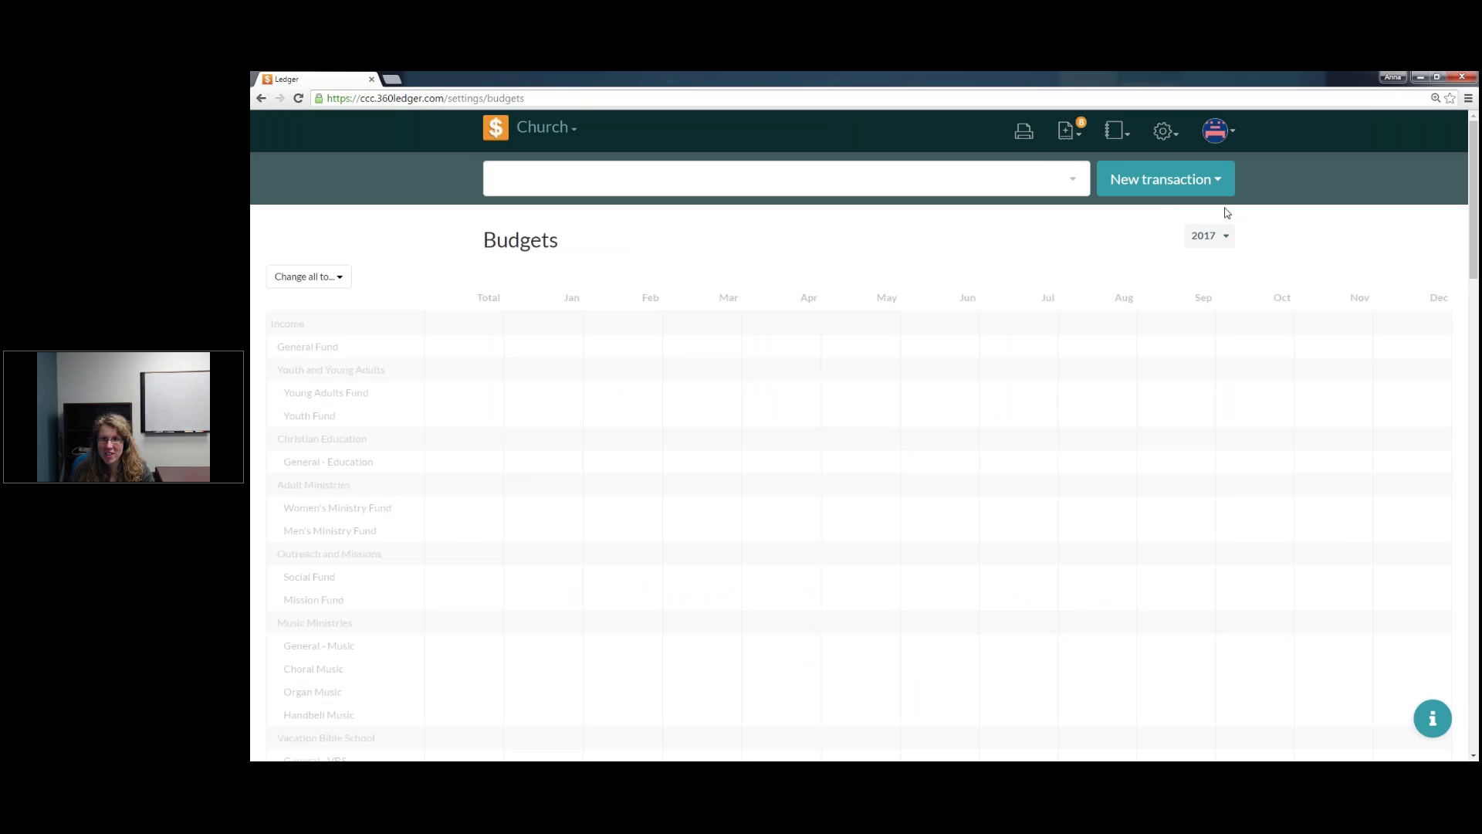
click(1128, 135)
click(1116, 185)
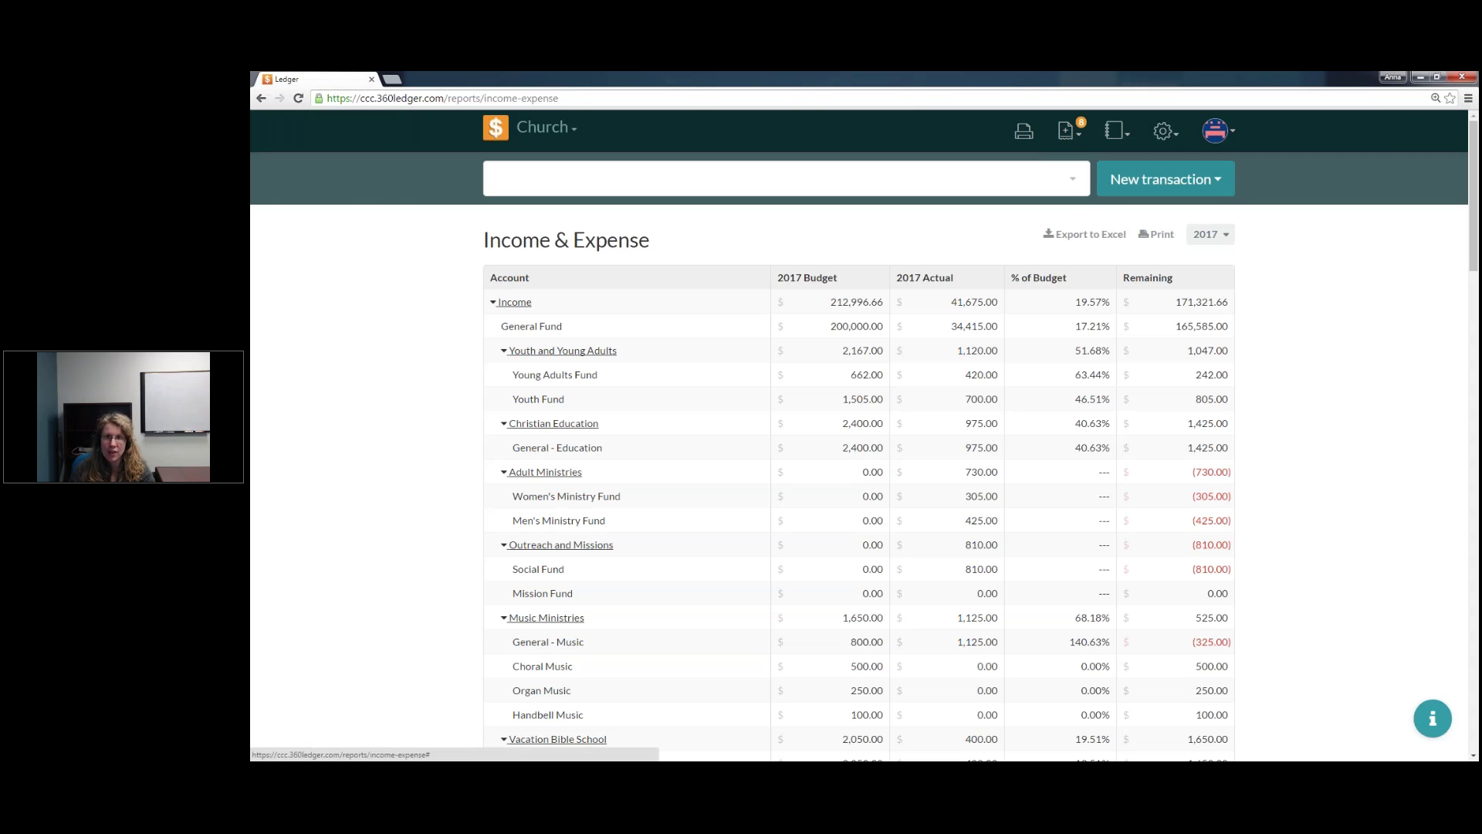
Step: Start a new transfer with the memo "Transfer: Savings and Checking"
click(1221, 186)
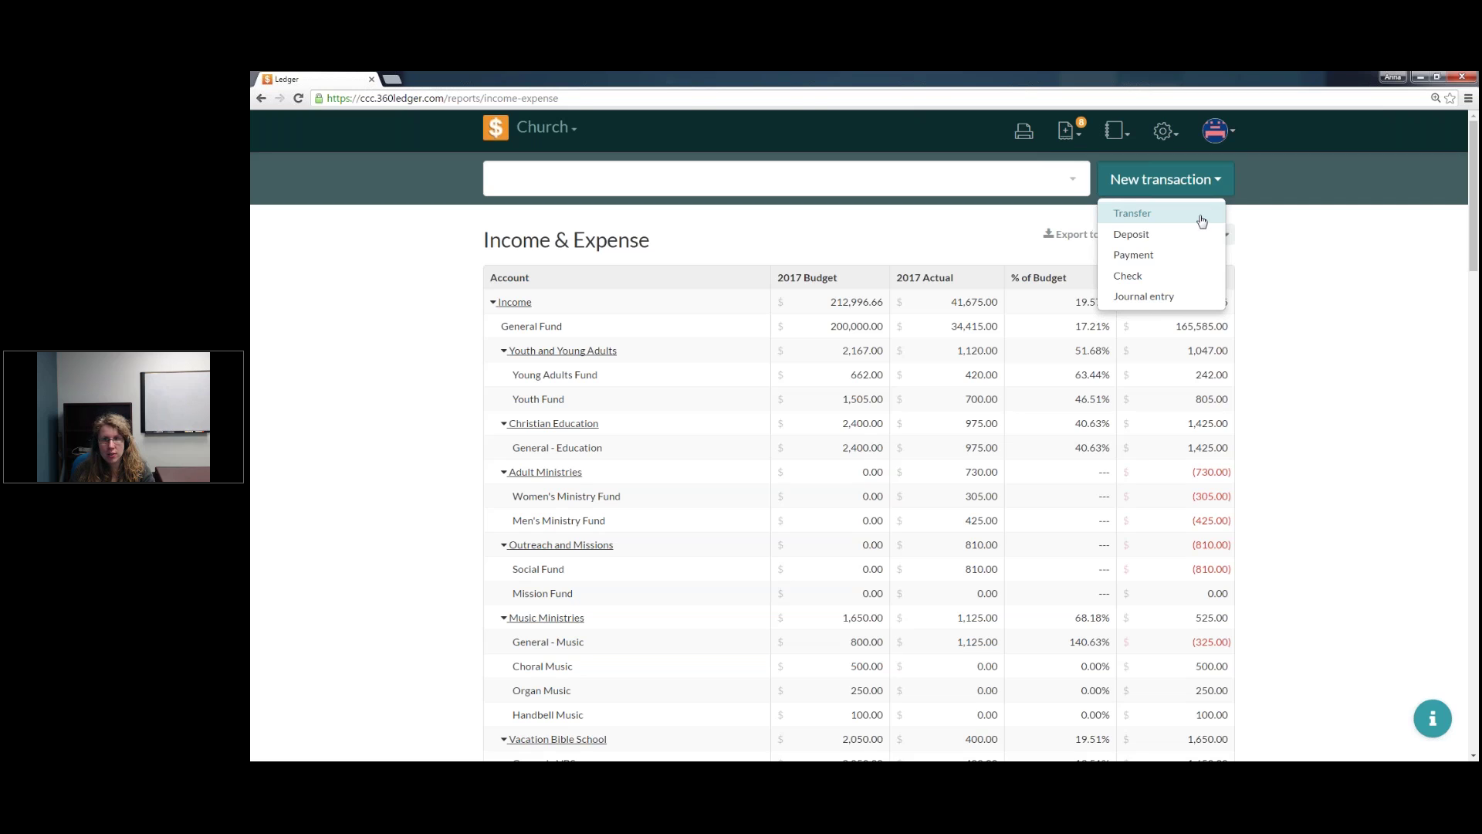
click(1202, 220)
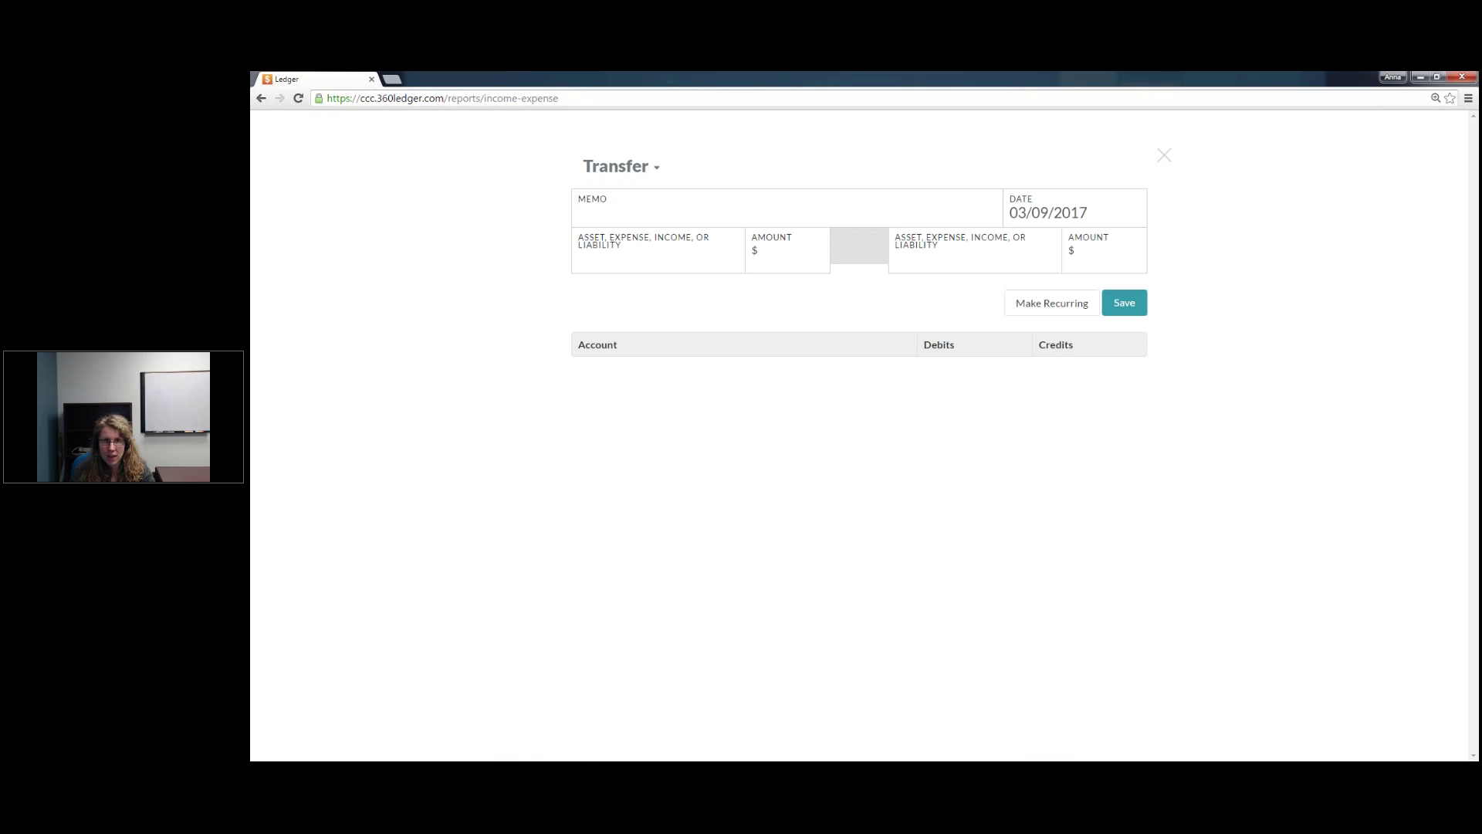
click(618, 215)
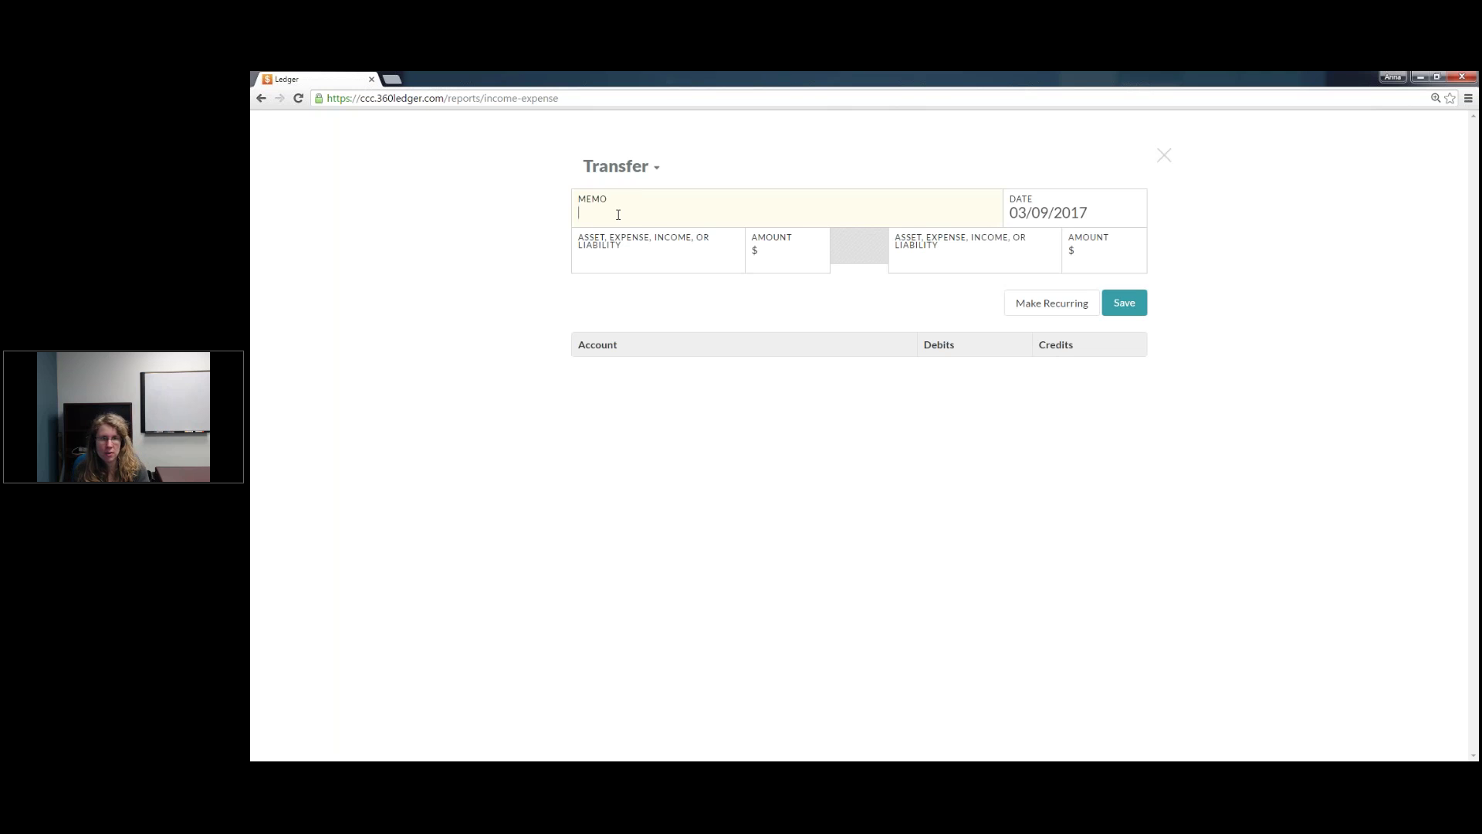
text(Transfer b)
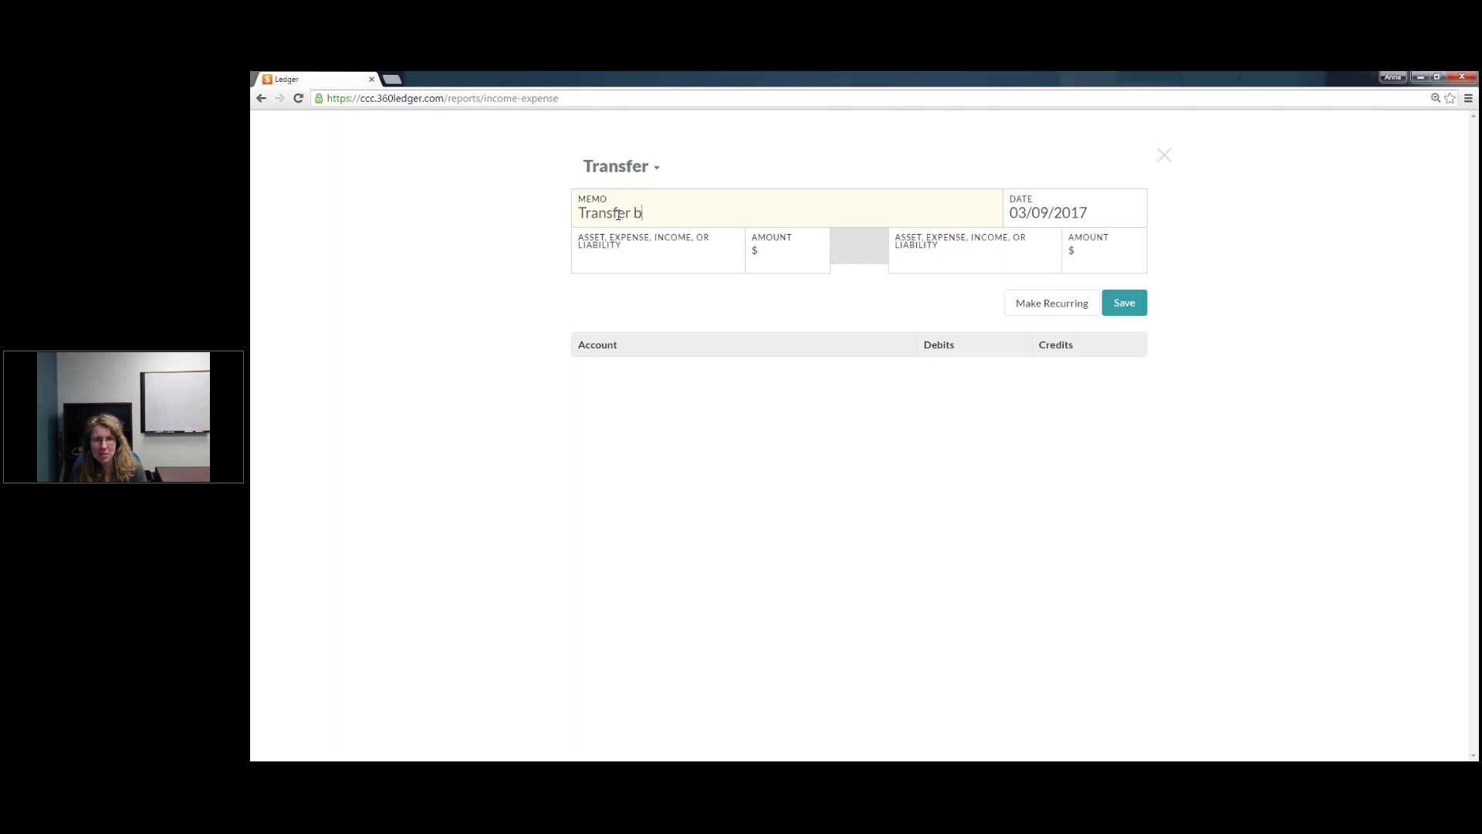
text(etween Savings and Che)
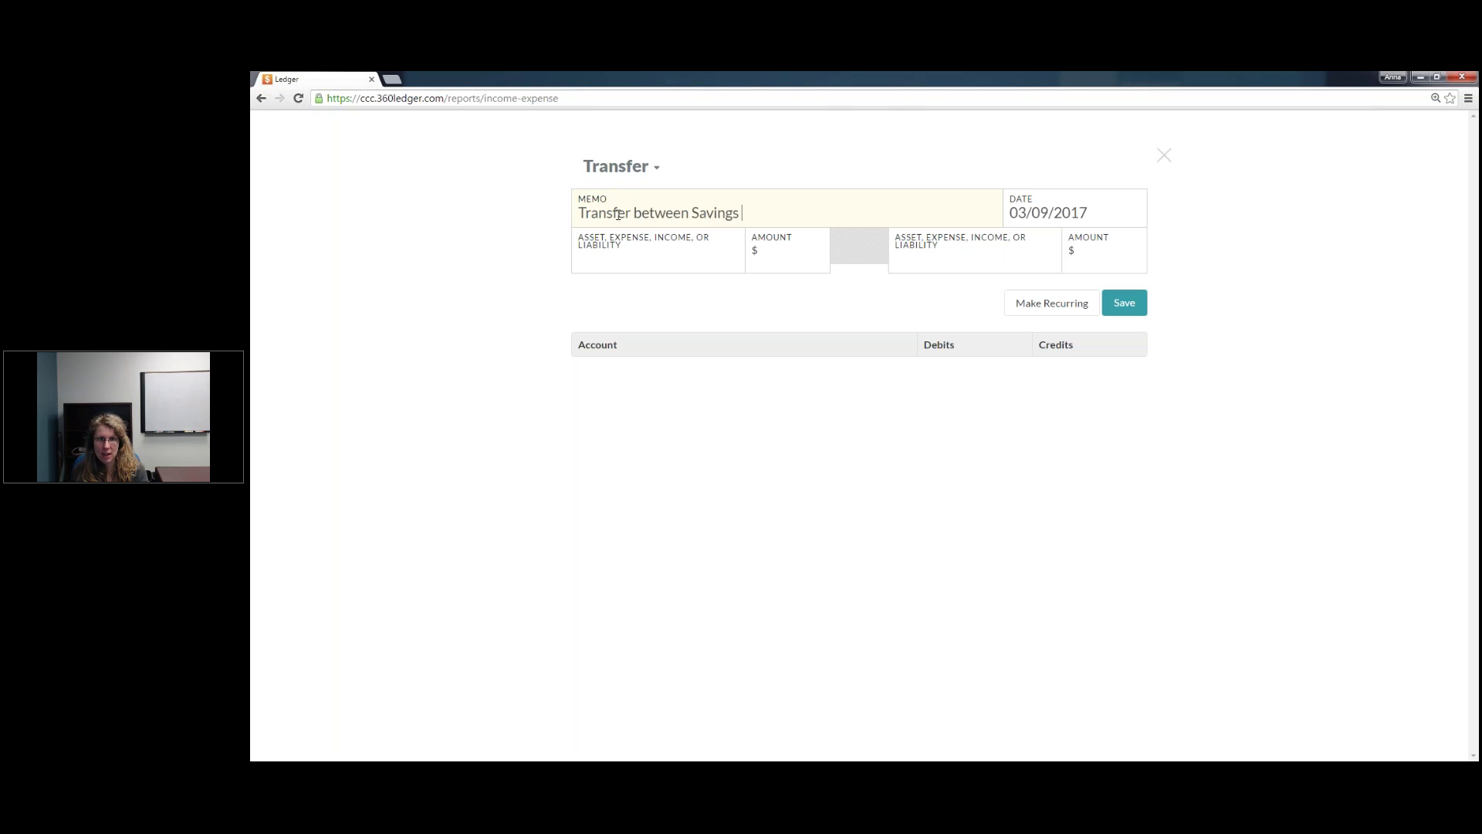
key(BackSpace)
key(BackSpace)
key(BackSpace)
key(BackSpace)
text(Che)
key(BackSpace)
key(BackSpace)
key(BackSpace)
key(BackSpace)
key(BackSpace)
key(BackSpace)
key(BackSpace)
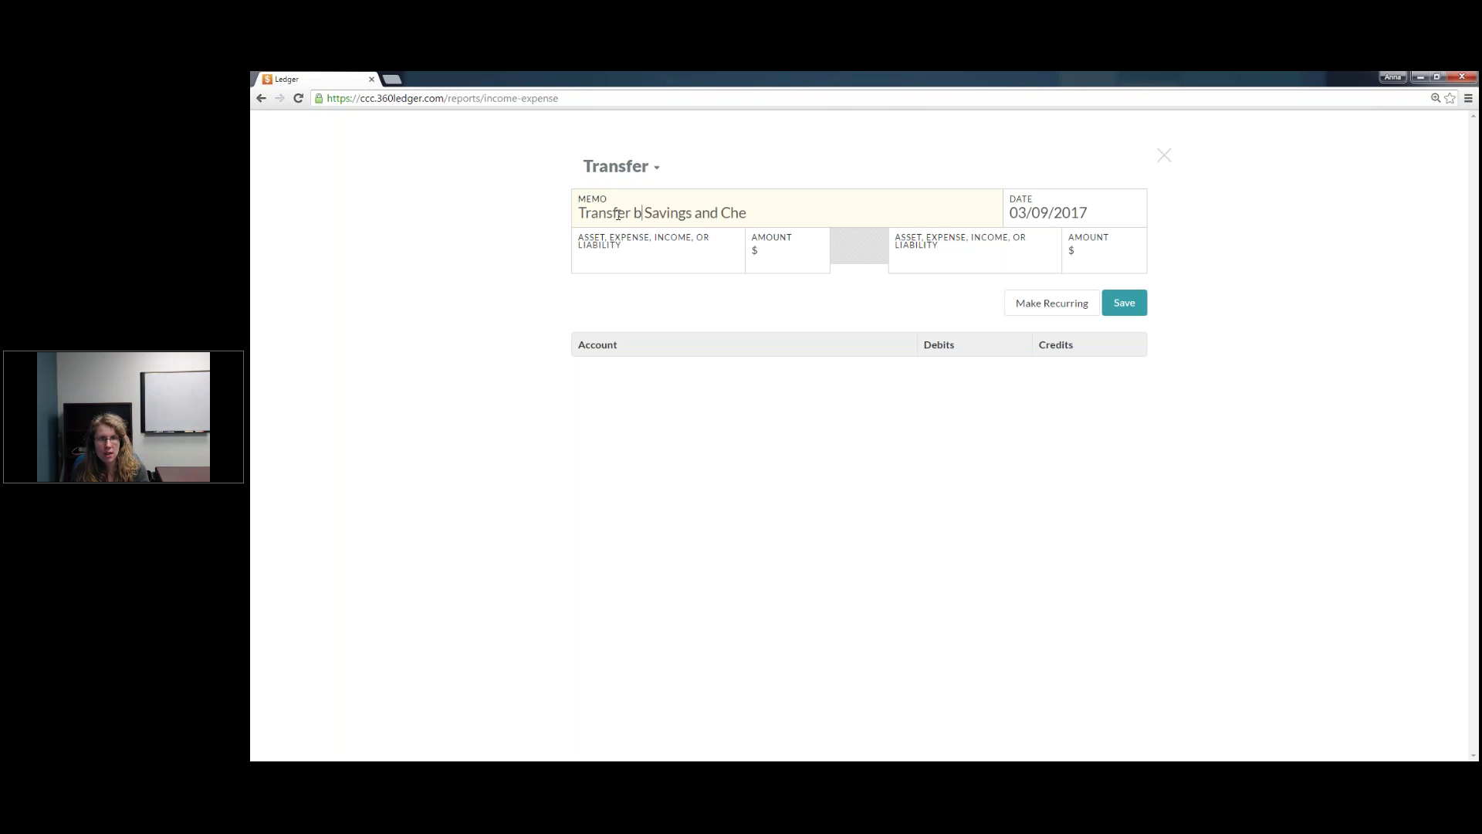
key(ctrl+shift+Delete)
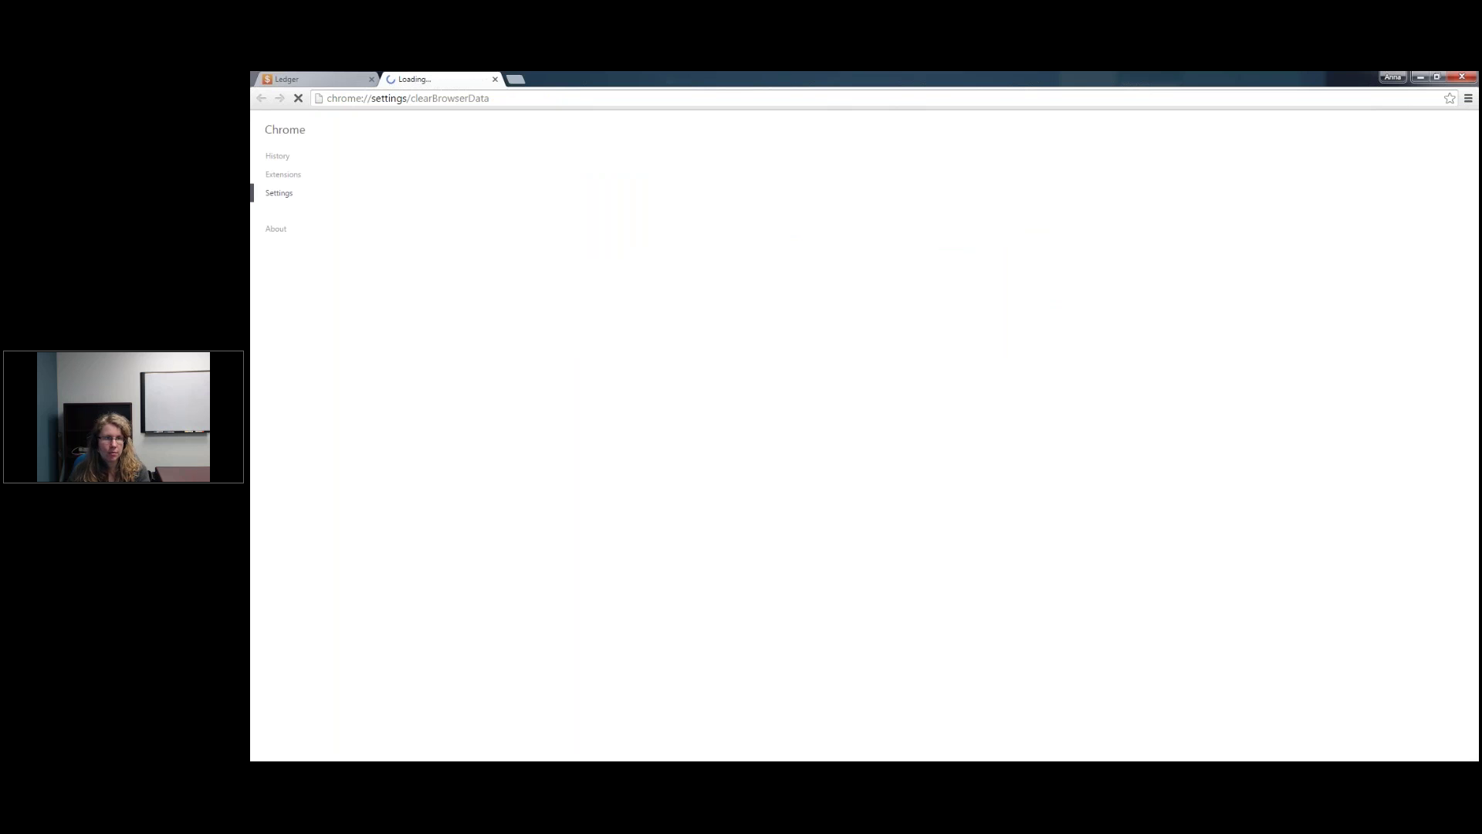
key(ctrl+w)
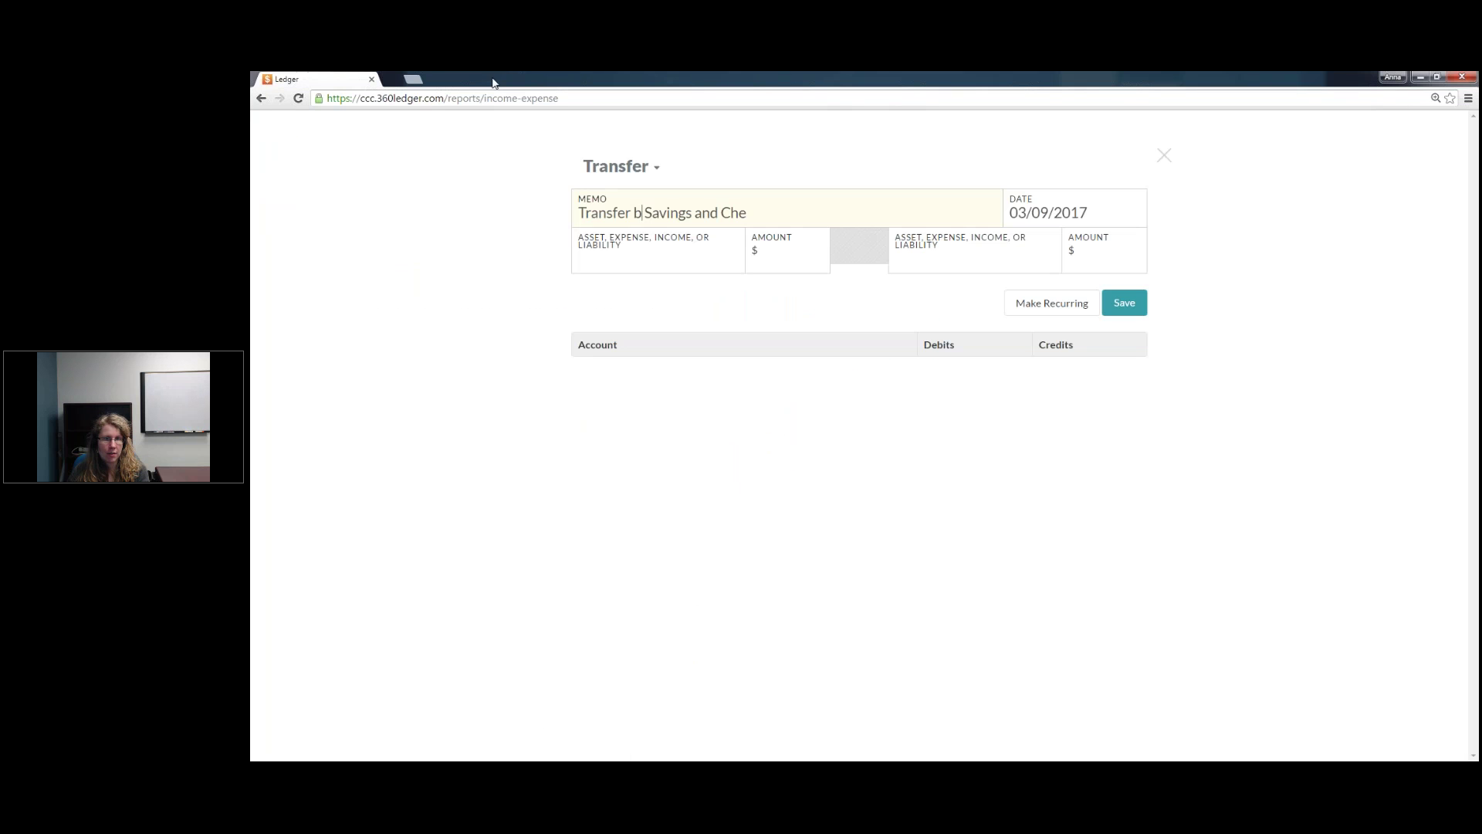
key(BackSpace)
key(BackSpace)
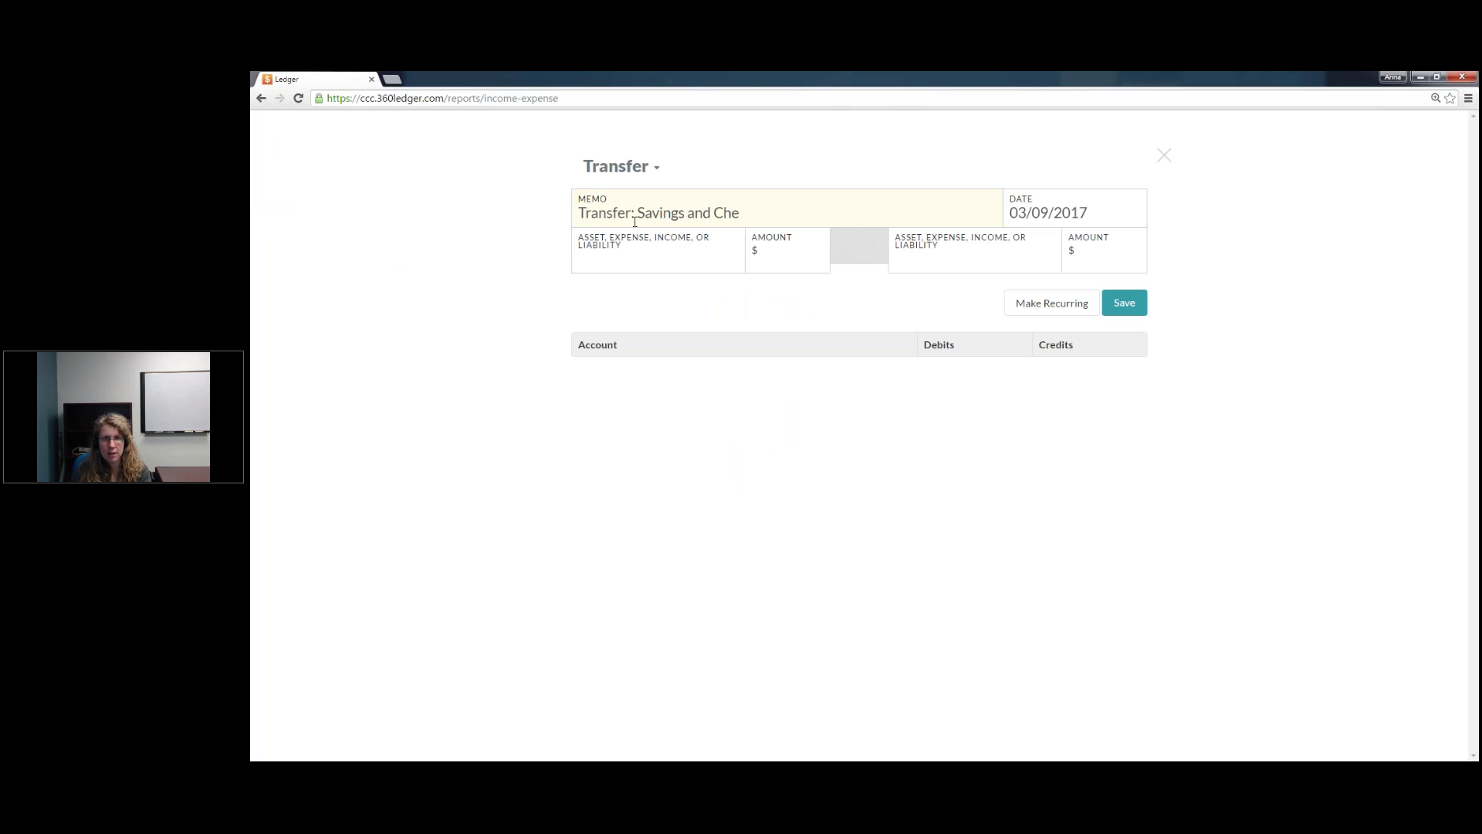
text(cking)
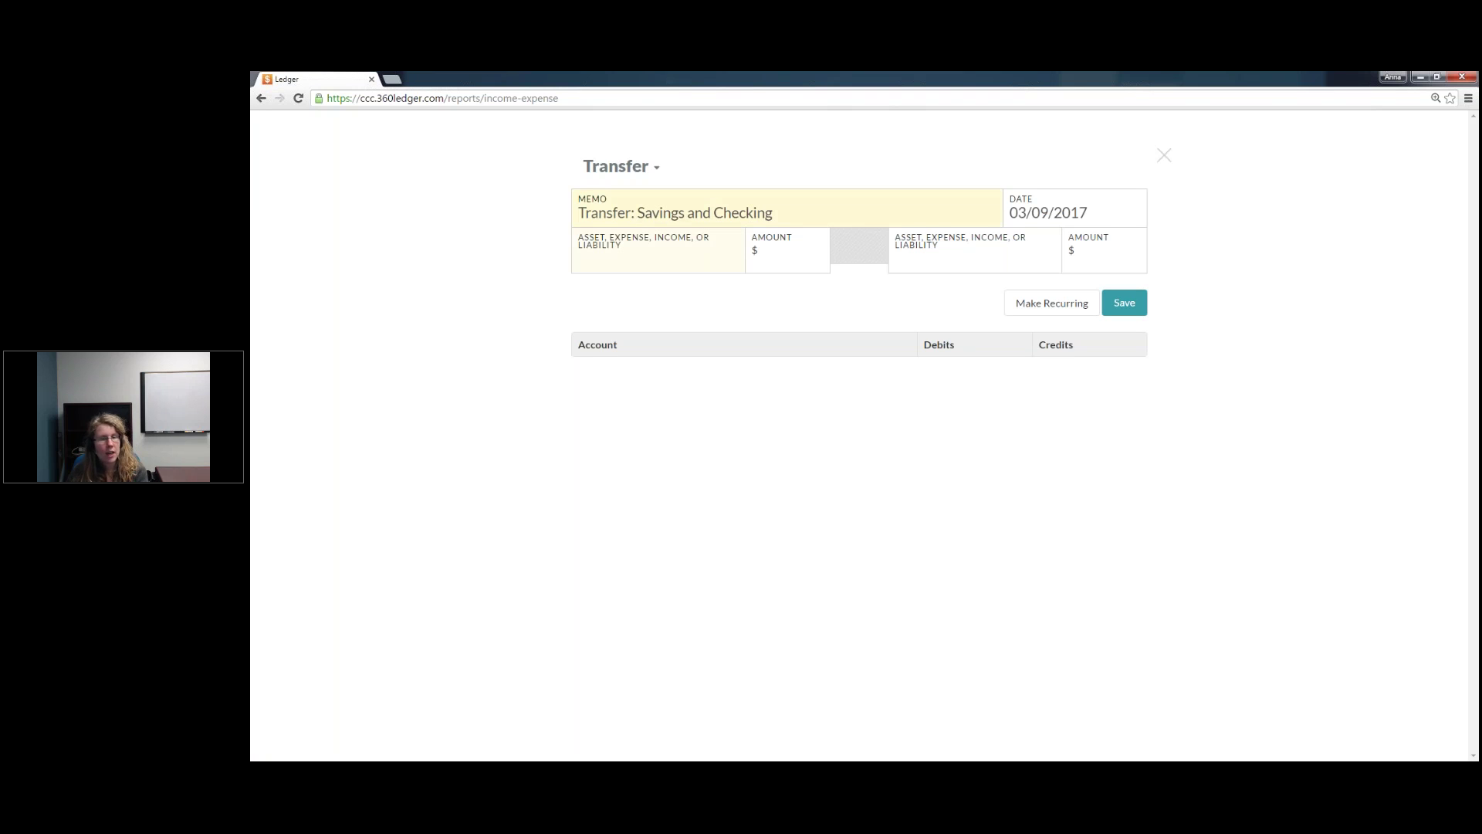
Step: Enter a 5000 transfer from Unrestricted (First Checking Account) to First Savings Account
click(615, 247)
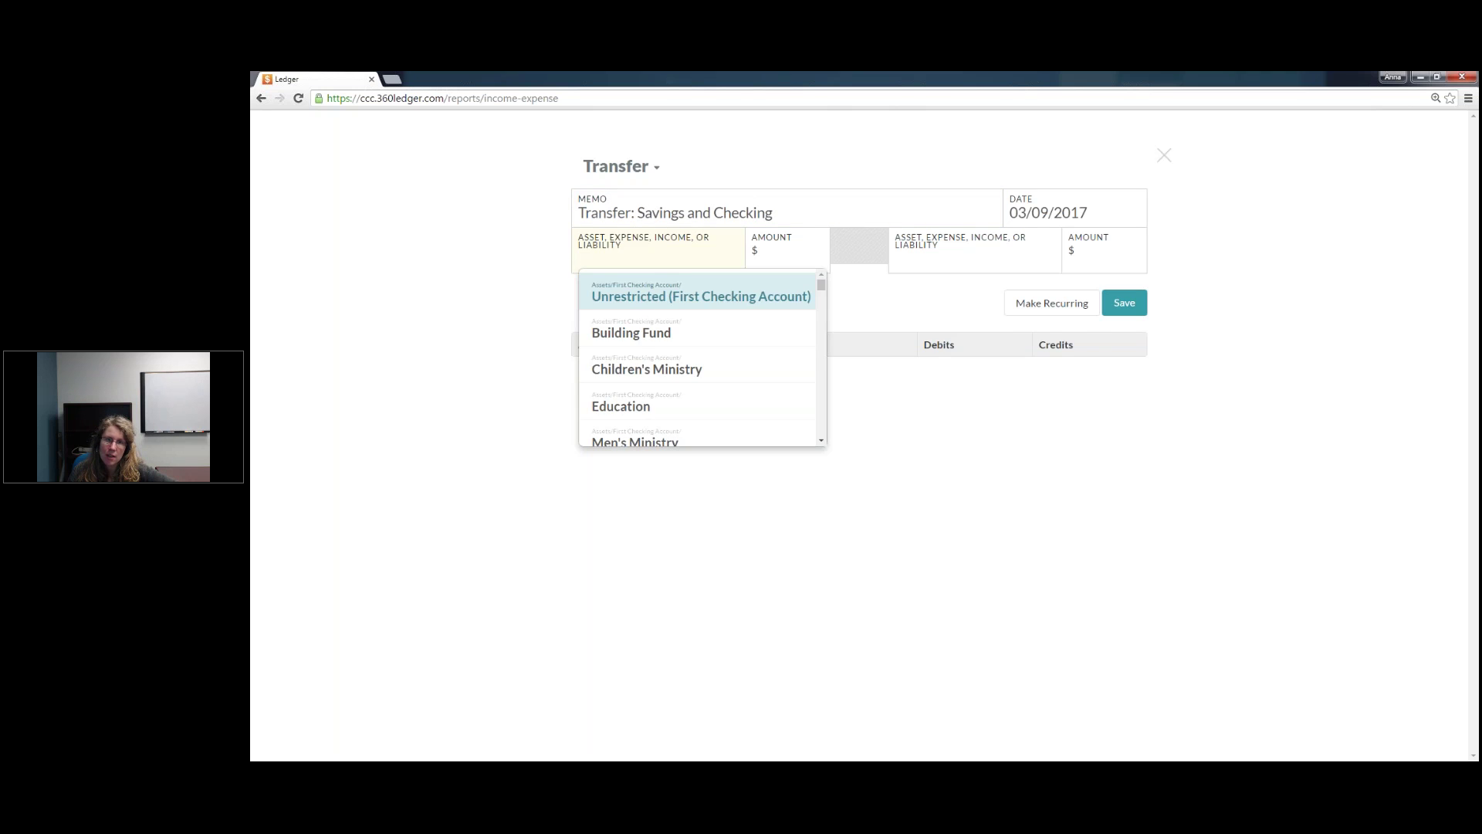
click(796, 258)
text(500)
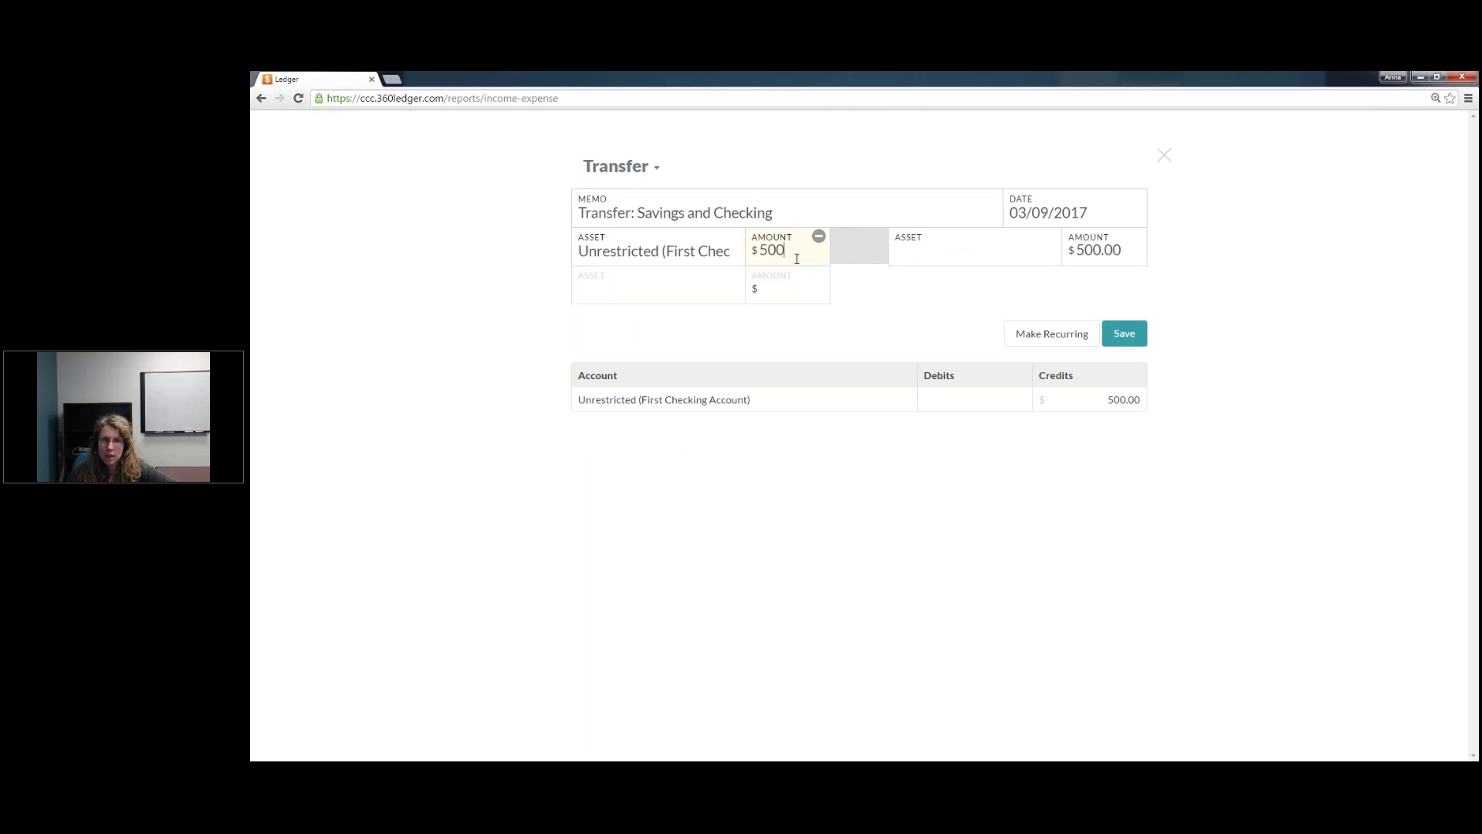
text(0)
click(926, 256)
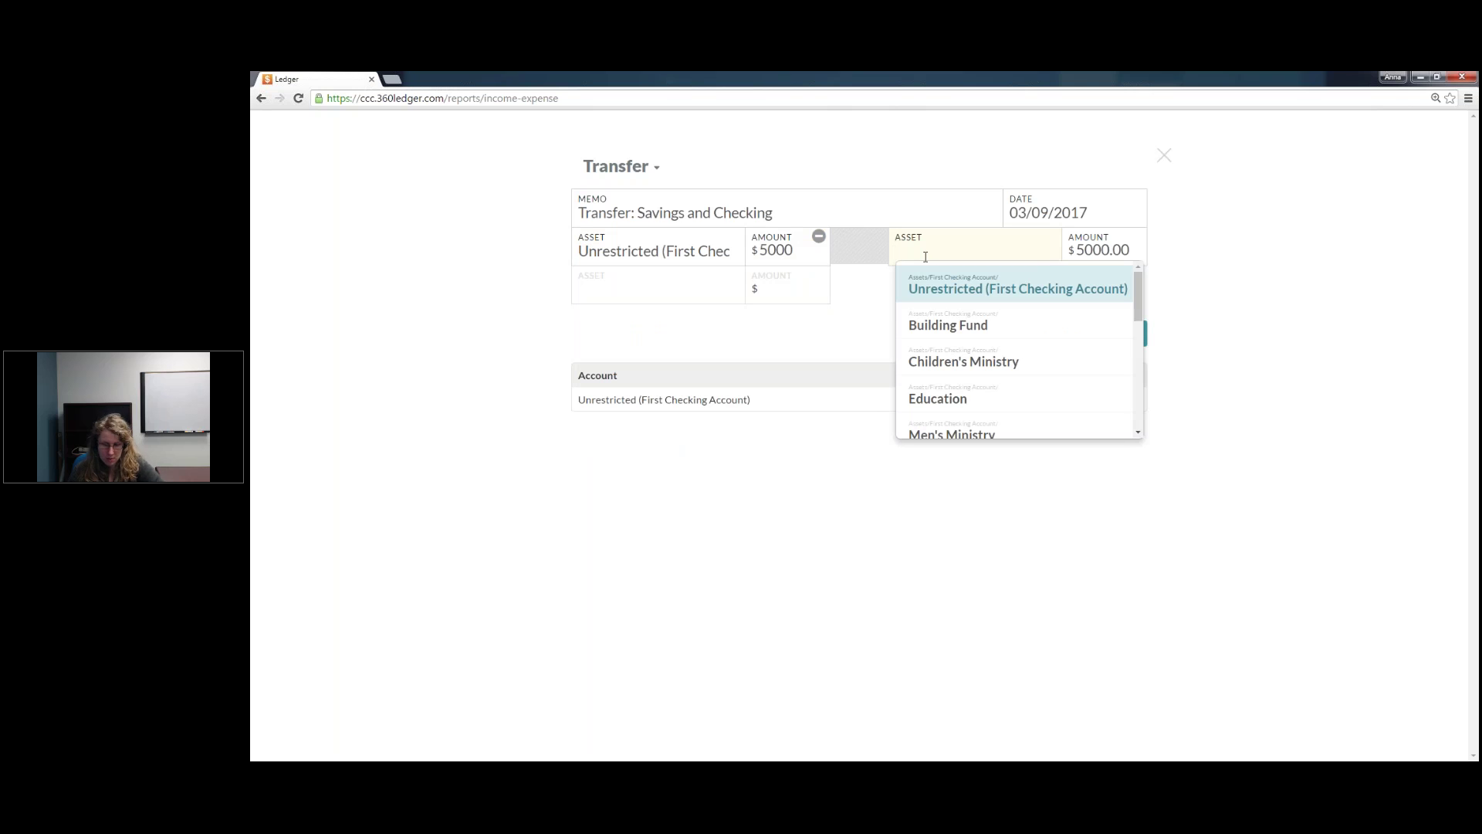
text(savin)
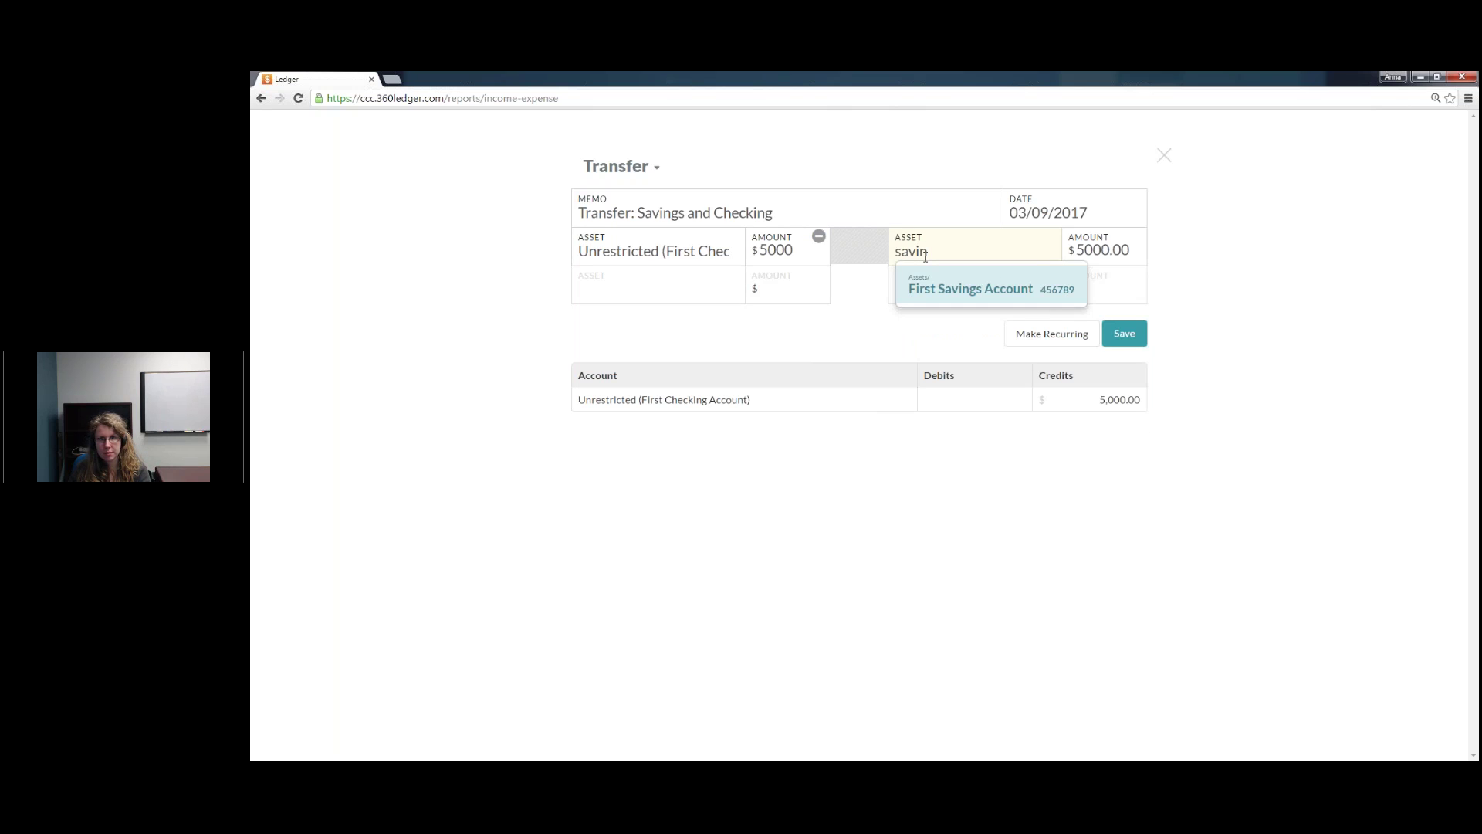
click(951, 289)
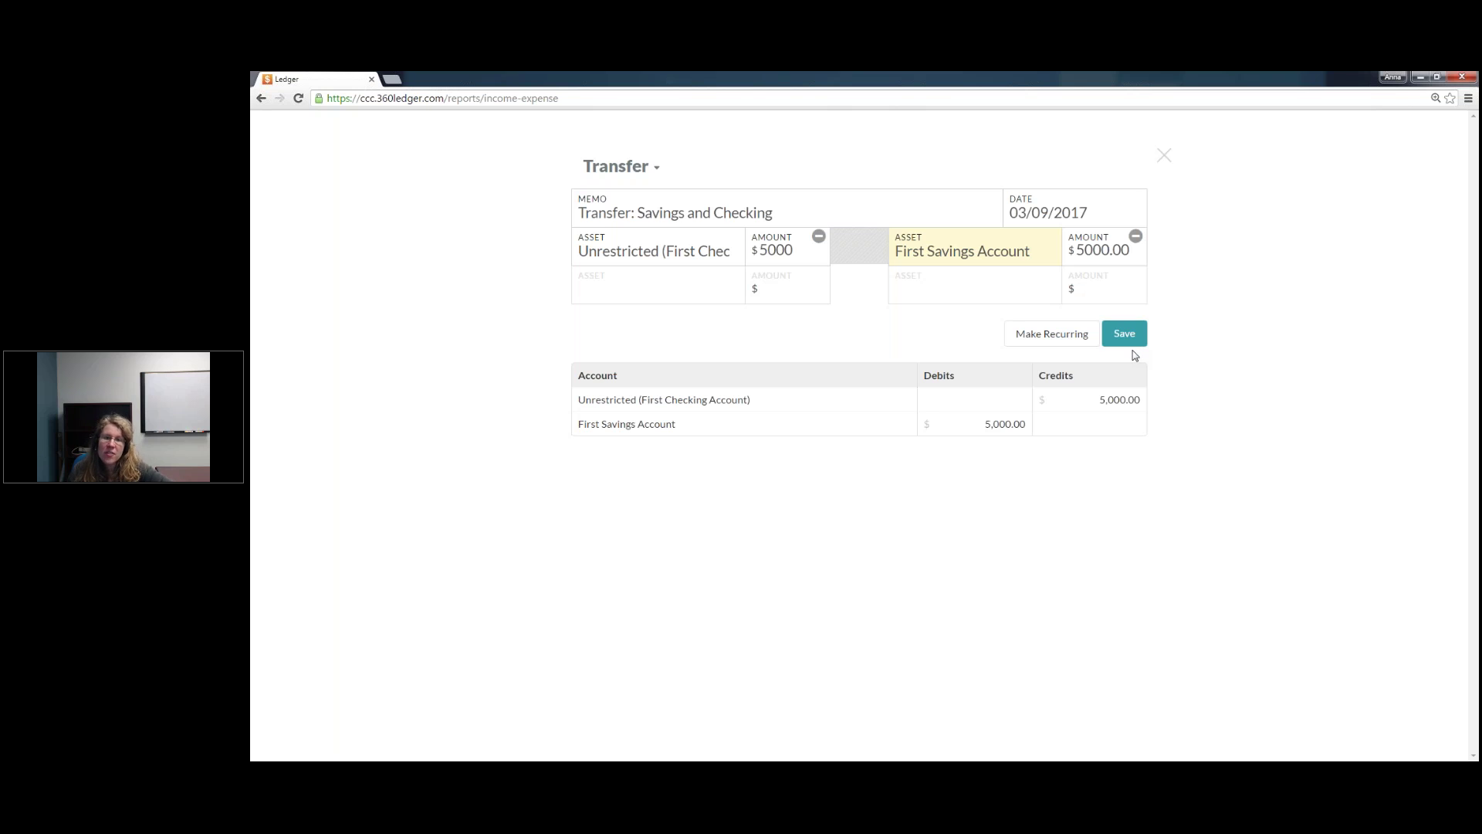
Step: Set the First Savings Account amount to 50000.00 and try to save the unbalanced transfer
click(1086, 245)
text(0)
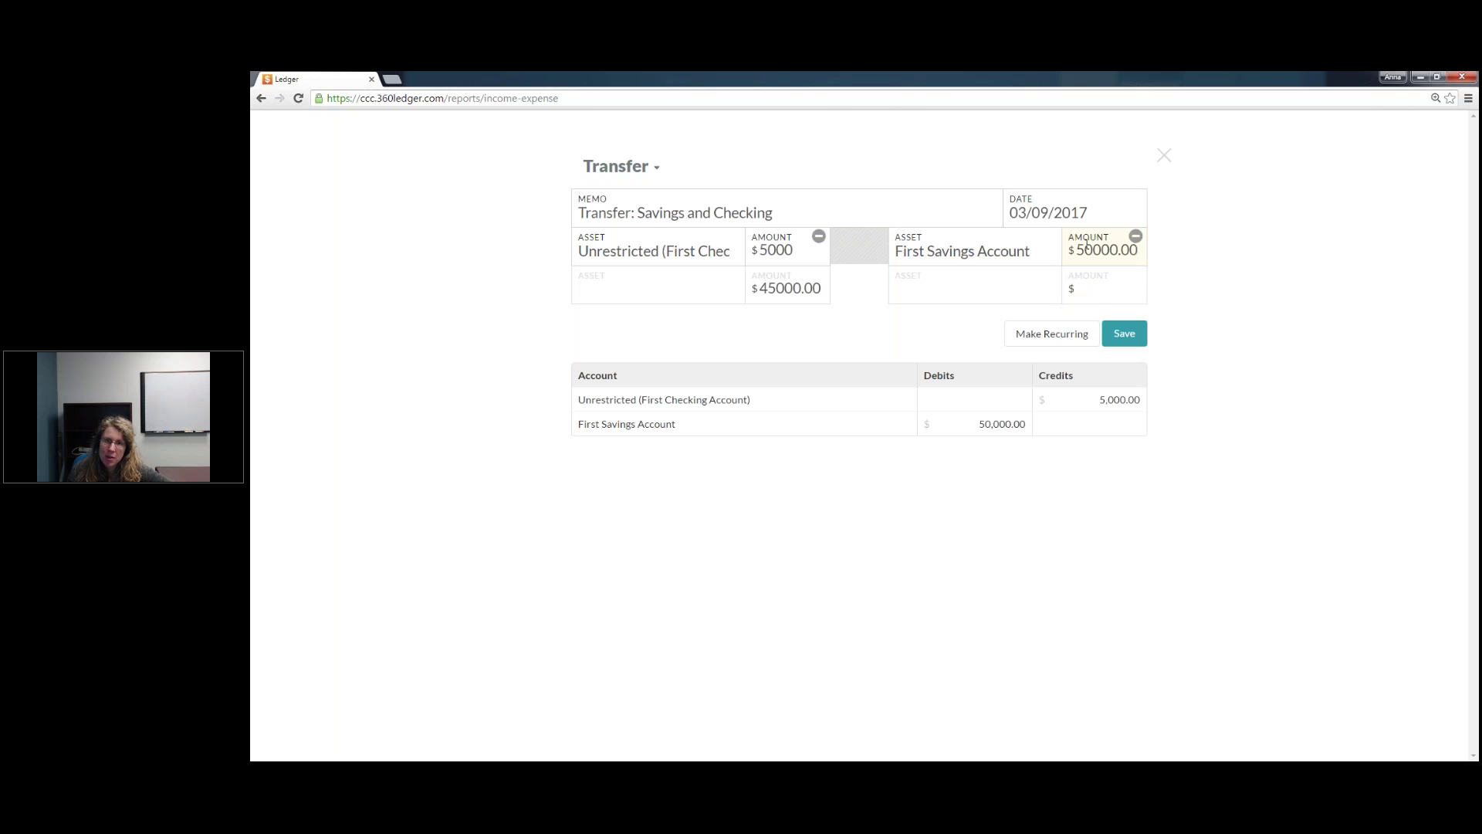
click(1124, 333)
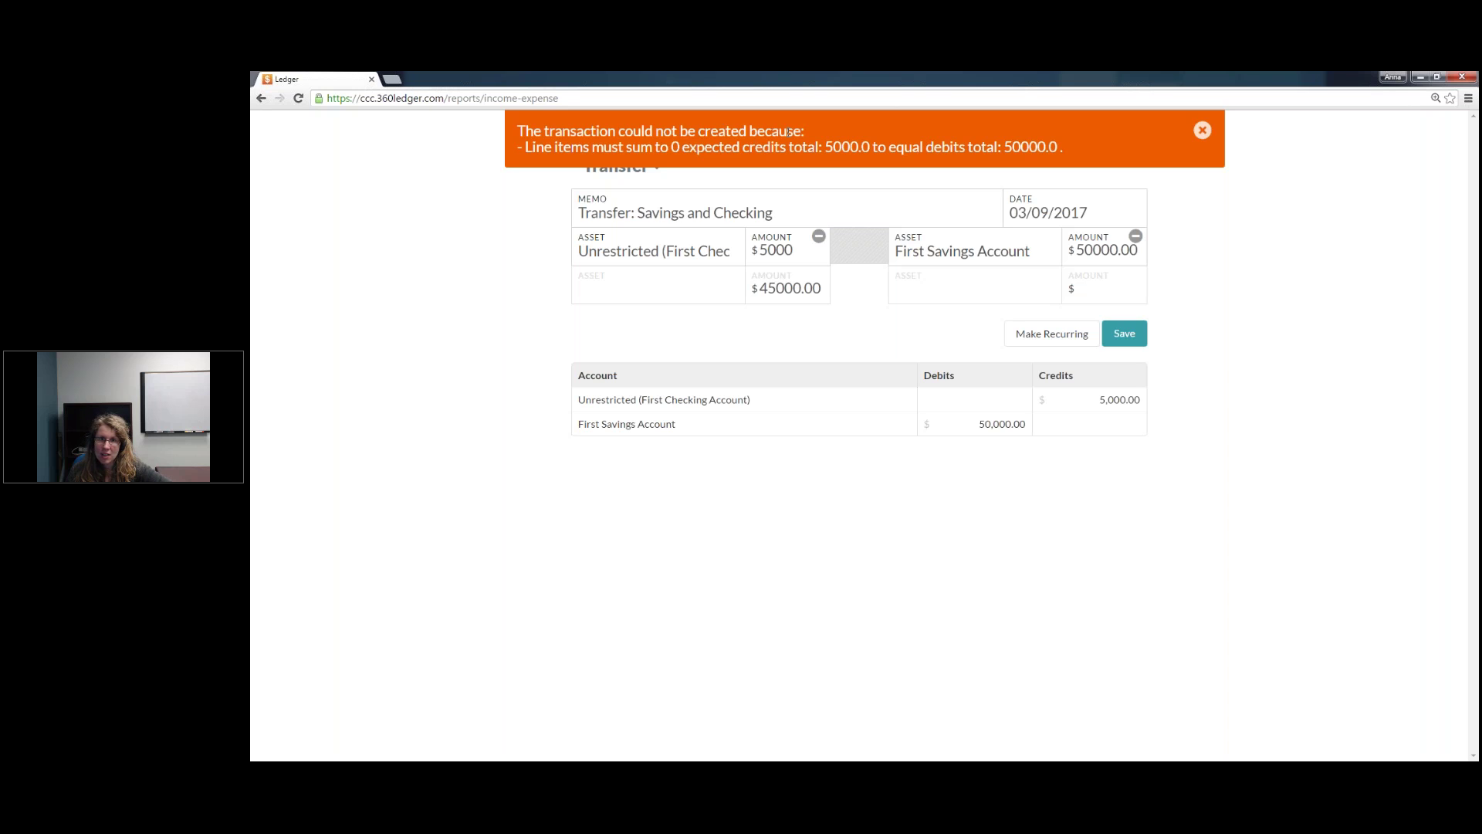
Step: Dismiss the error and try adding a second Unrestricted (First Checking Account) line for 45000.00, removing that line again
click(1205, 132)
click(635, 292)
click(627, 292)
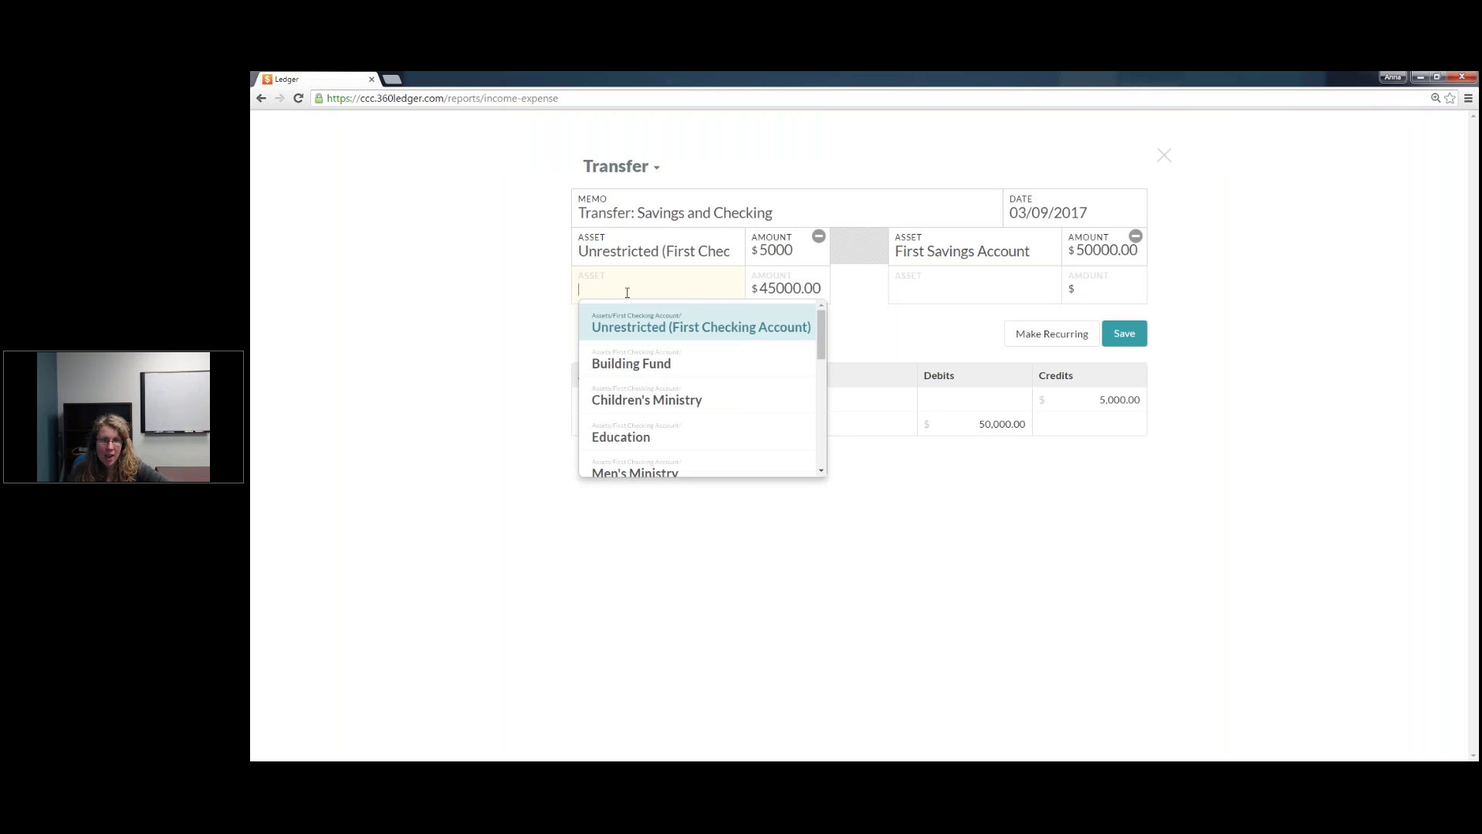
click(632, 323)
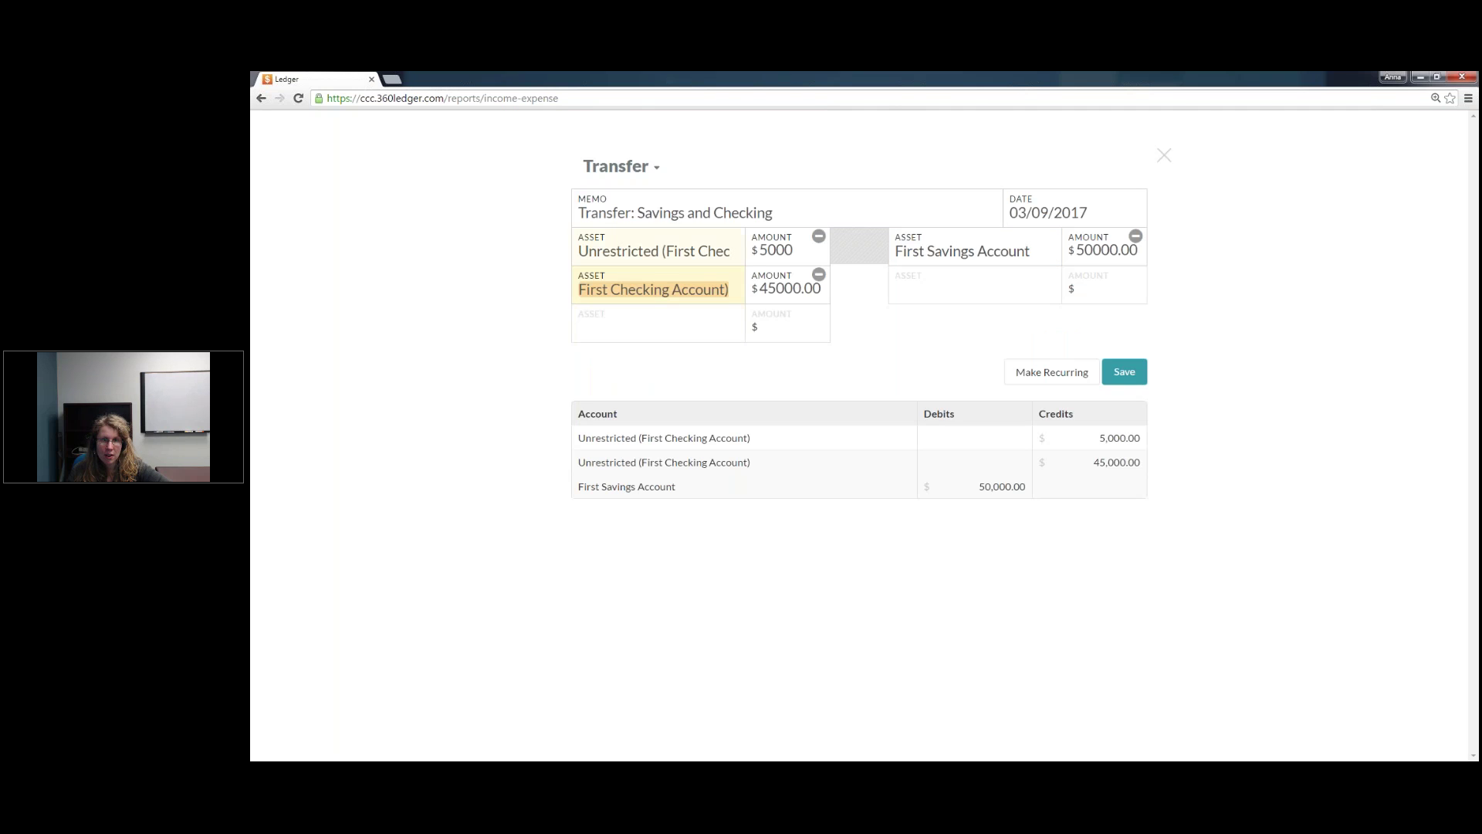
click(819, 275)
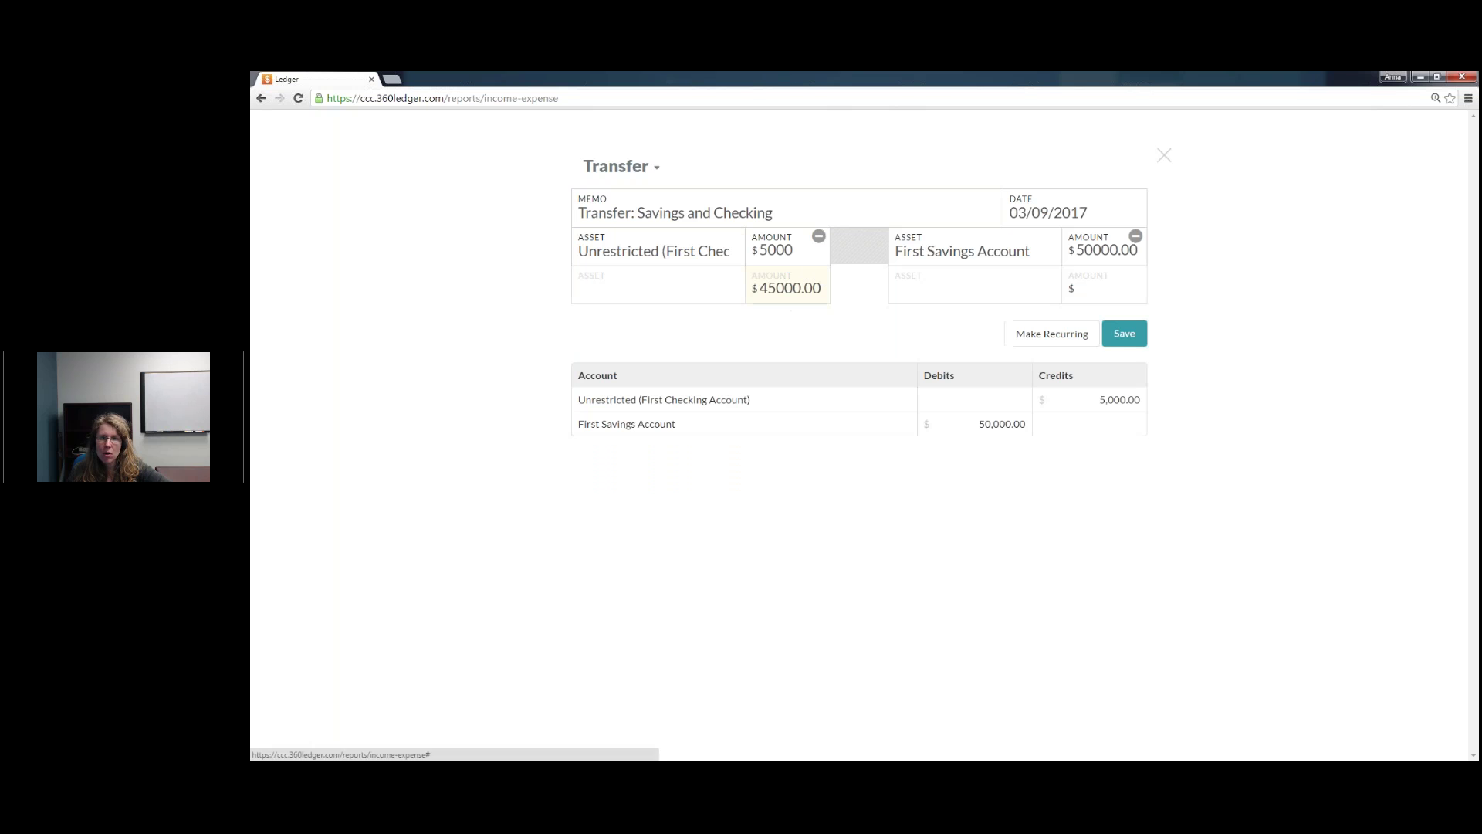
Step: Set the First Savings Account amount to 5000.00 and save the transfer
click(1101, 255)
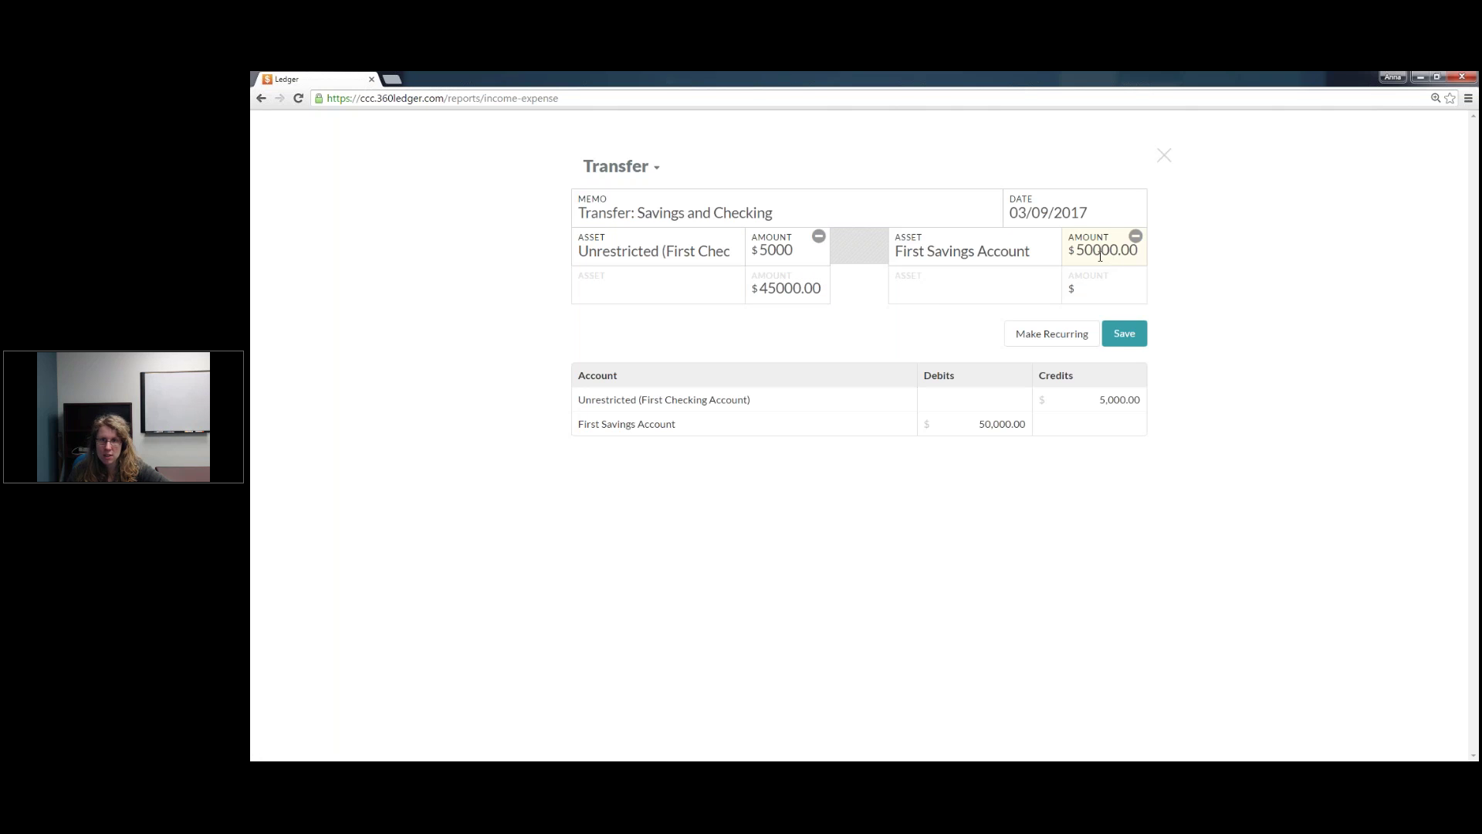
key(BackSpace)
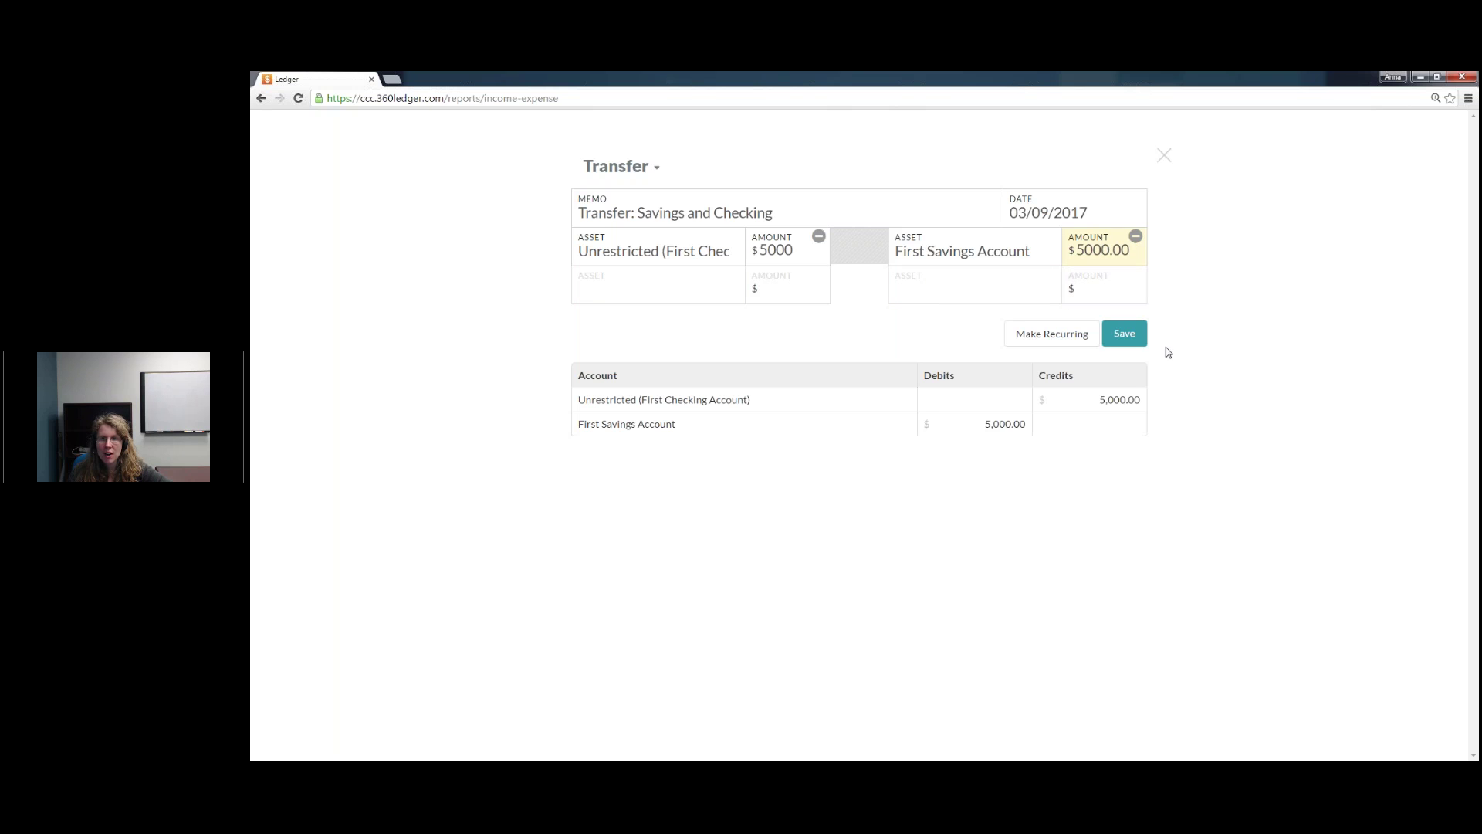
click(1125, 339)
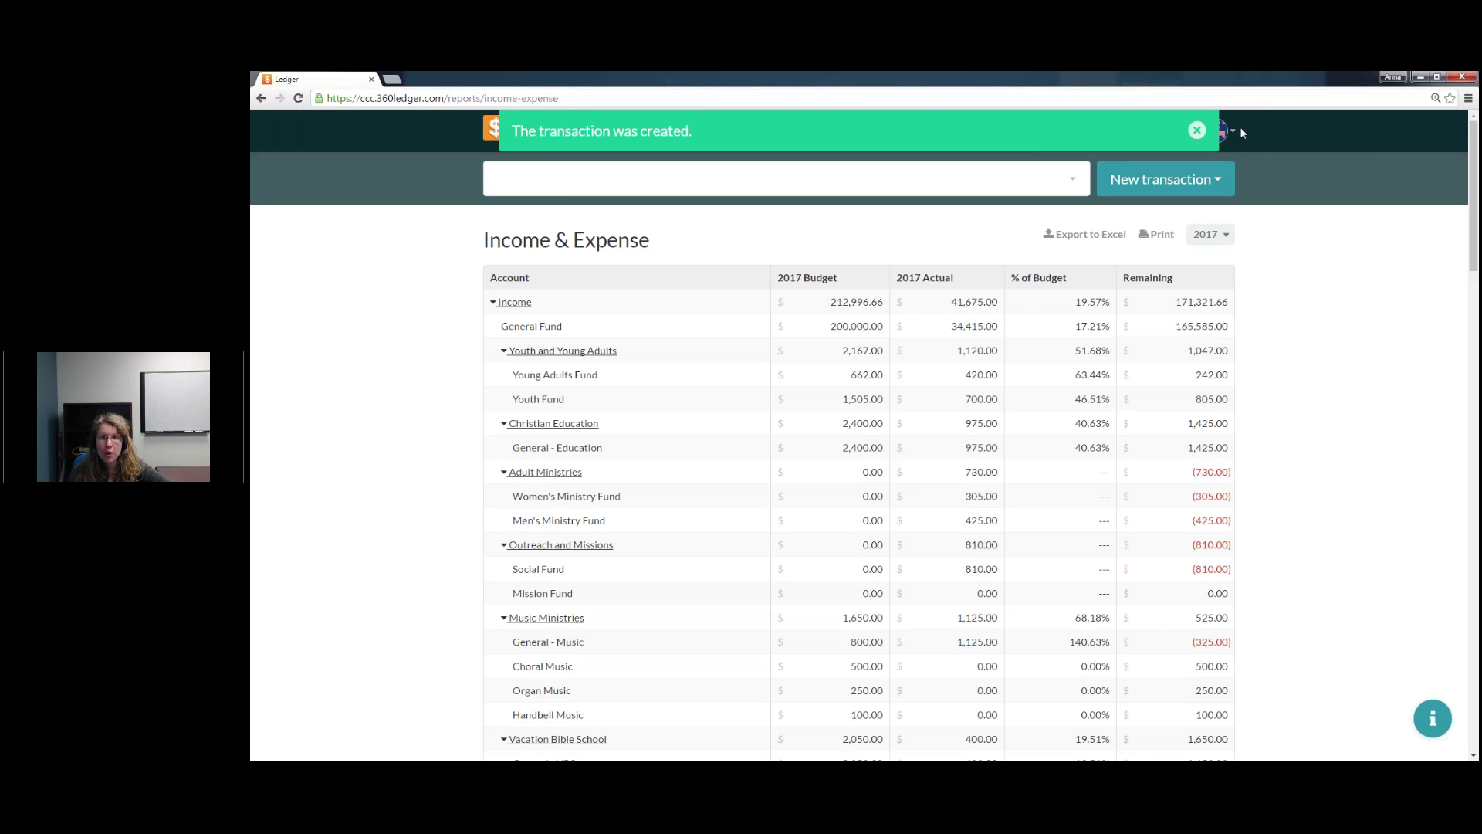
Step: Open the Savings and Checking transfer from the Home ledger and start a recurring transaction from it
click(502, 132)
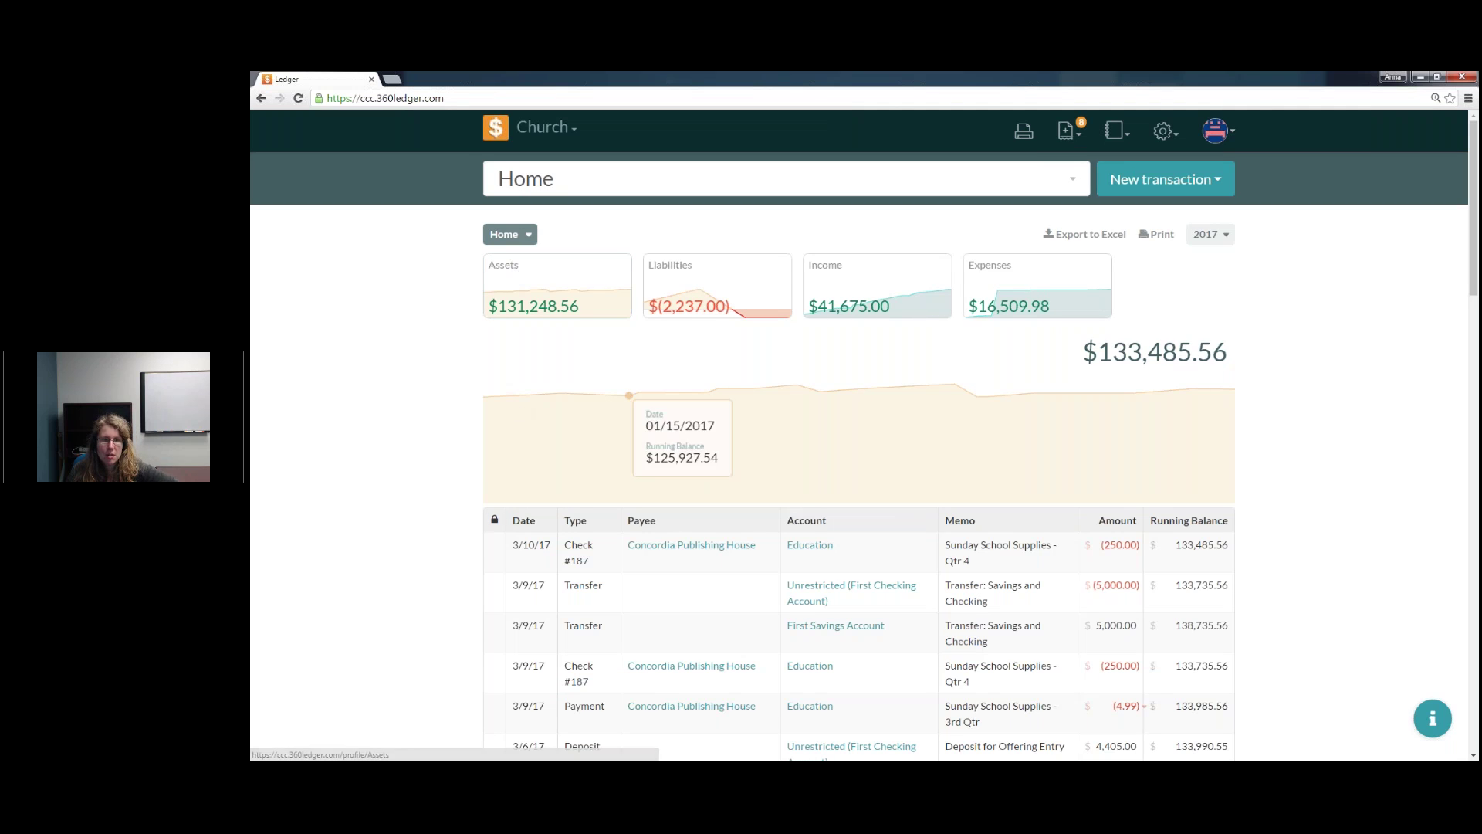
click(690, 607)
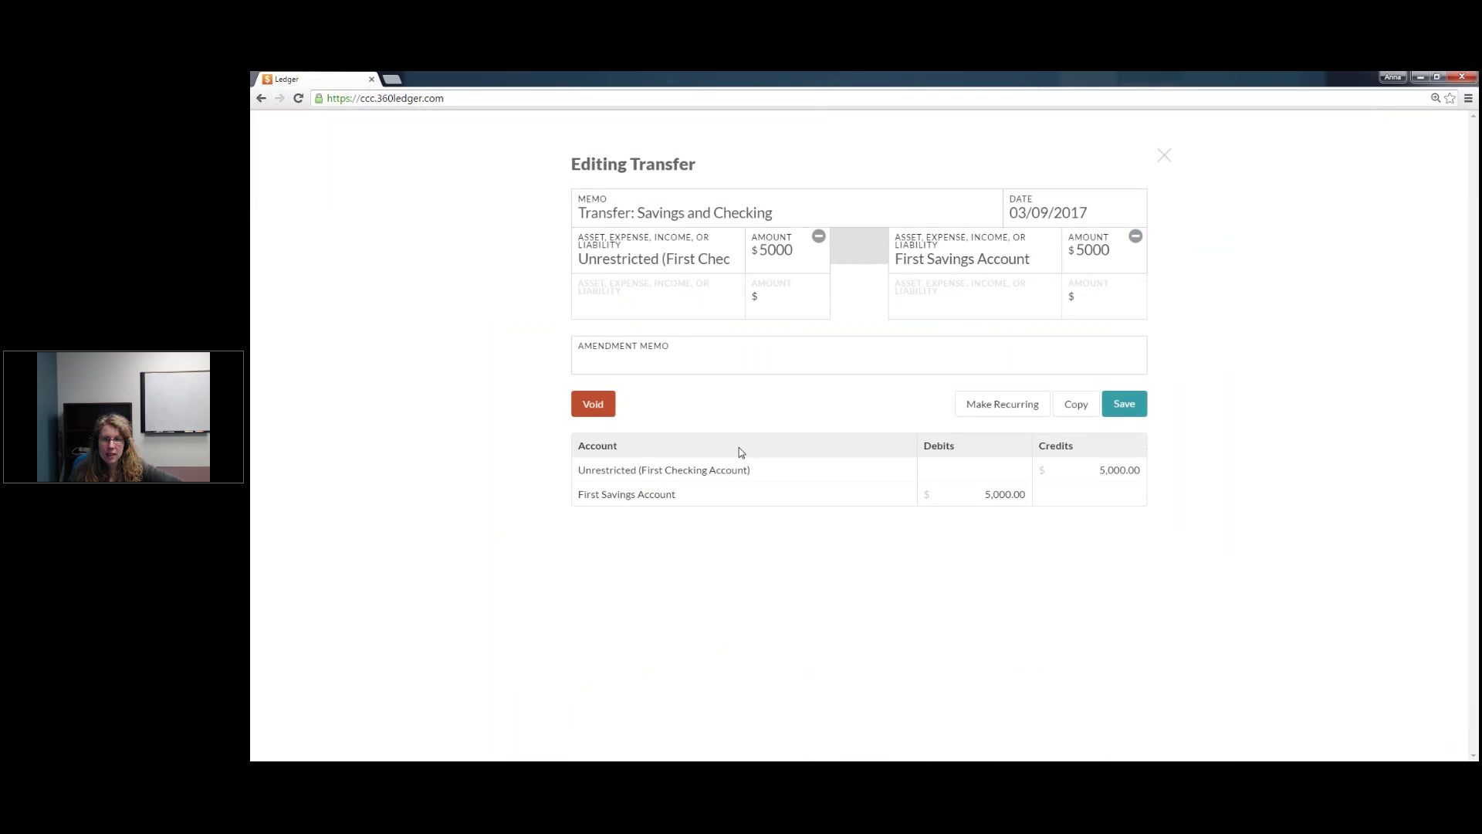
click(1025, 410)
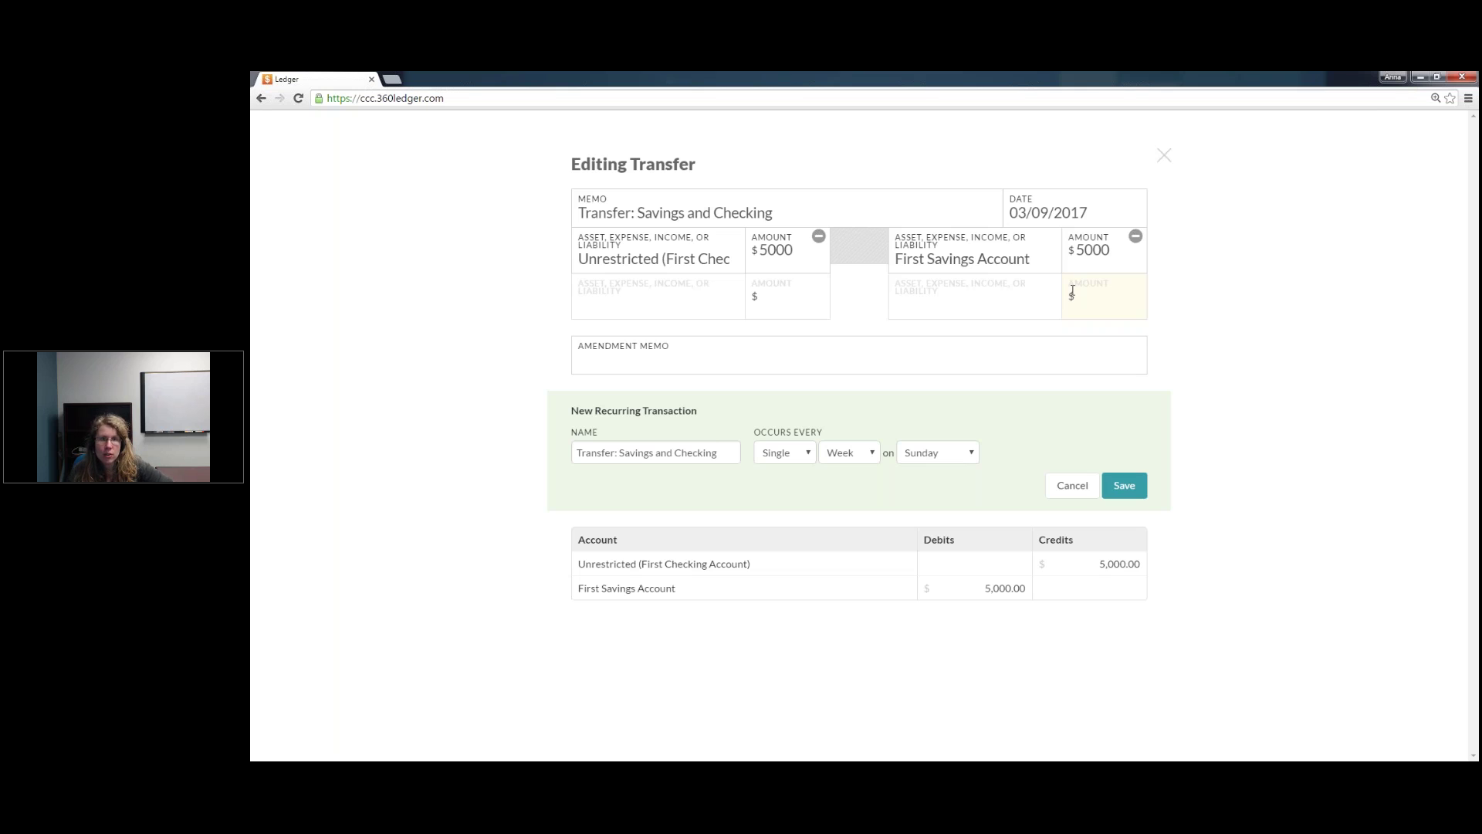
Step: Set the transfer's date to 03/15/2017
click(1058, 217)
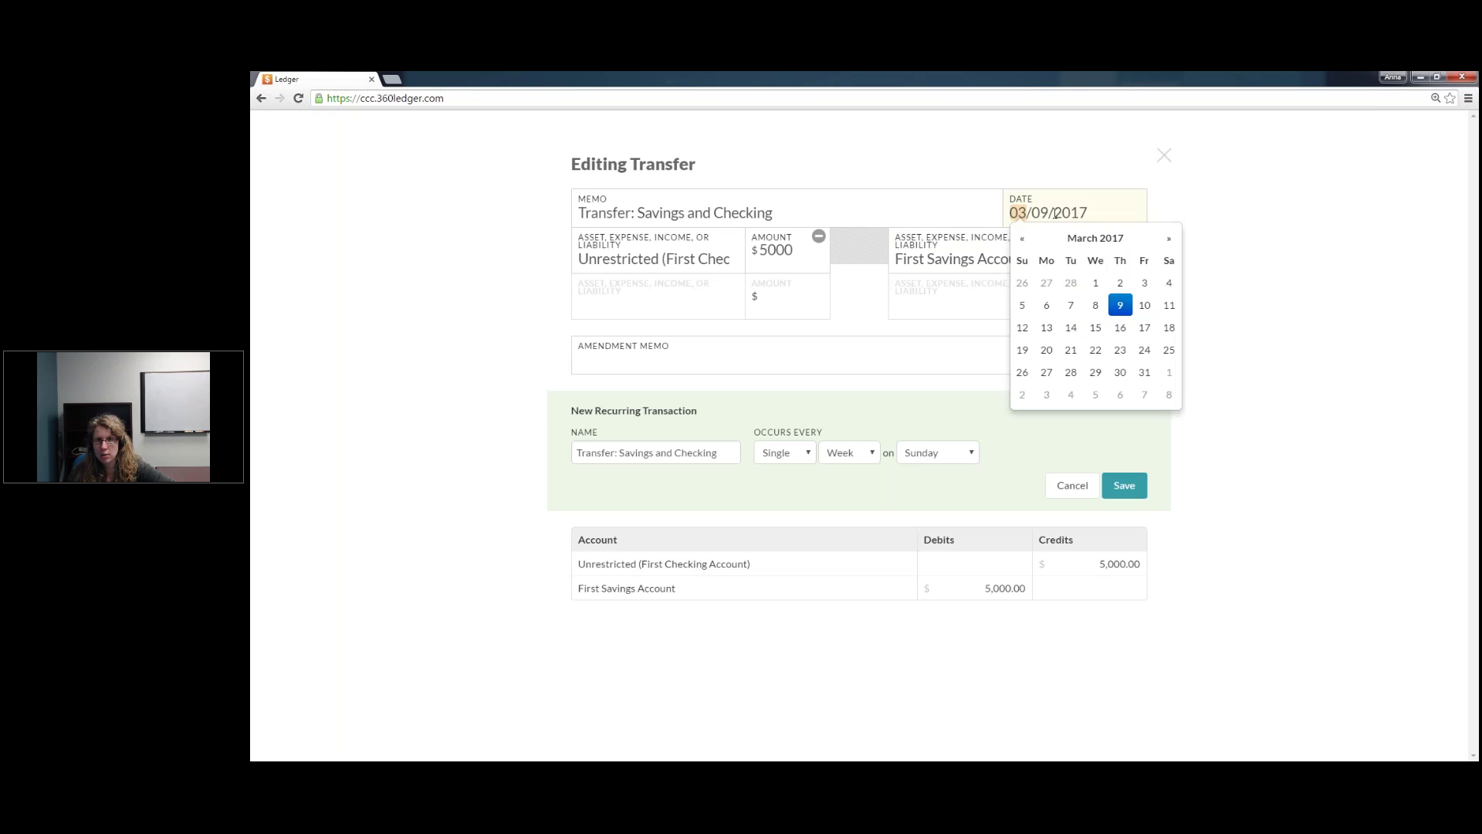
click(1095, 328)
click(1353, 250)
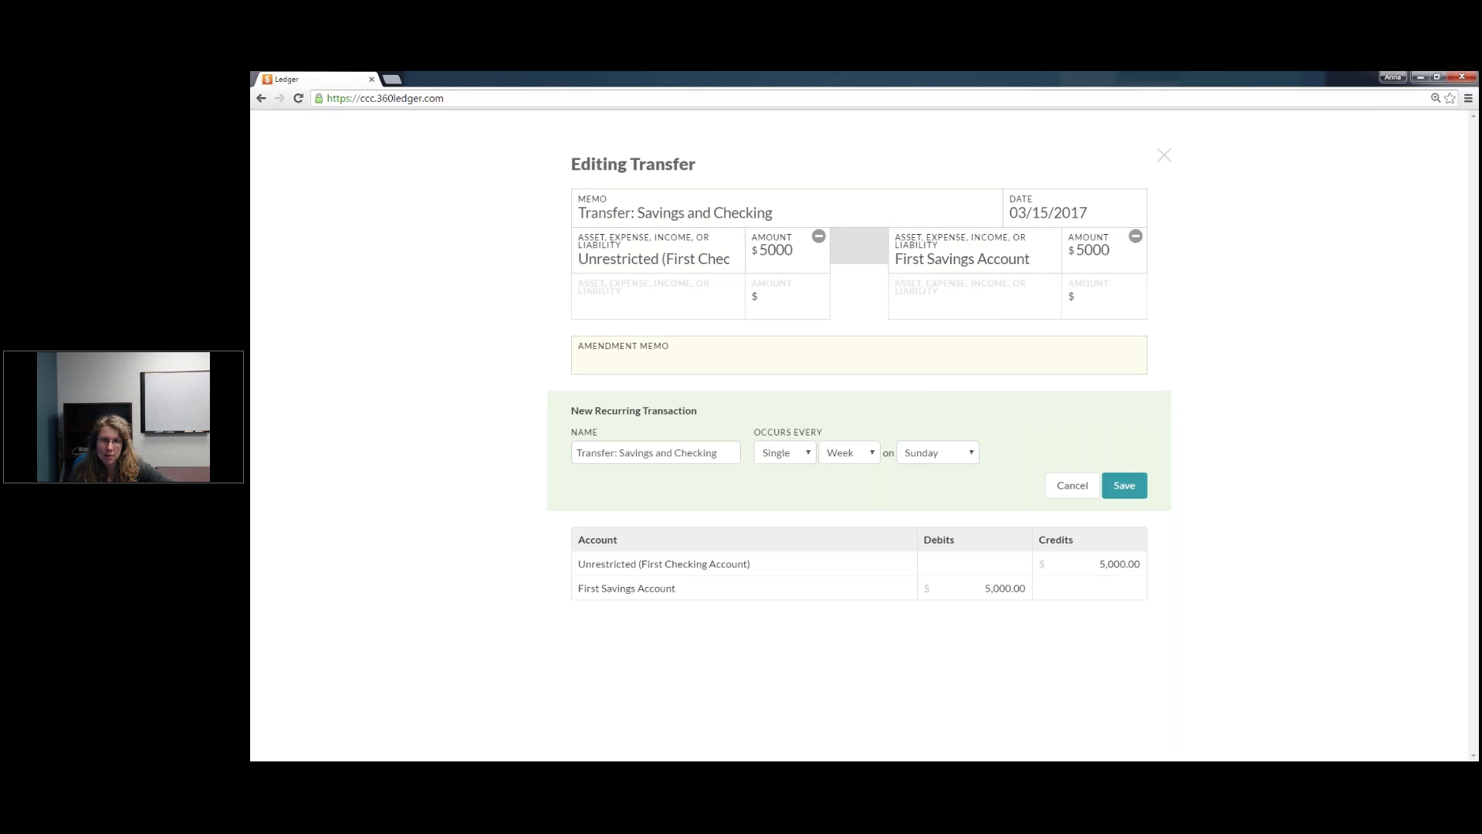
Step: Set the recurrence to every single month on the 1st chosen weekday, and save the recurring transaction
click(791, 461)
click(845, 454)
click(846, 485)
click(793, 454)
click(791, 454)
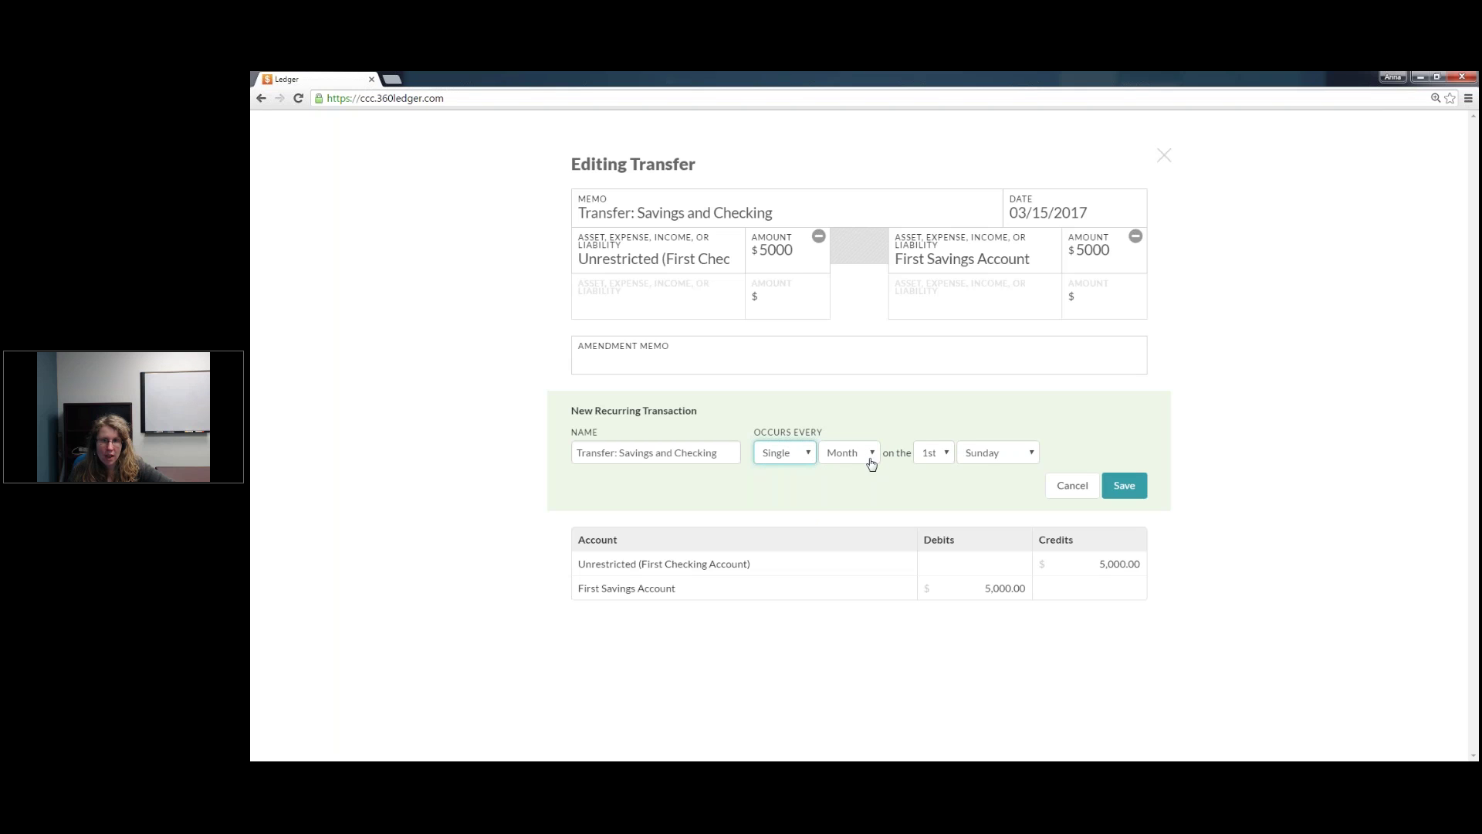
click(992, 455)
click(999, 566)
click(1125, 488)
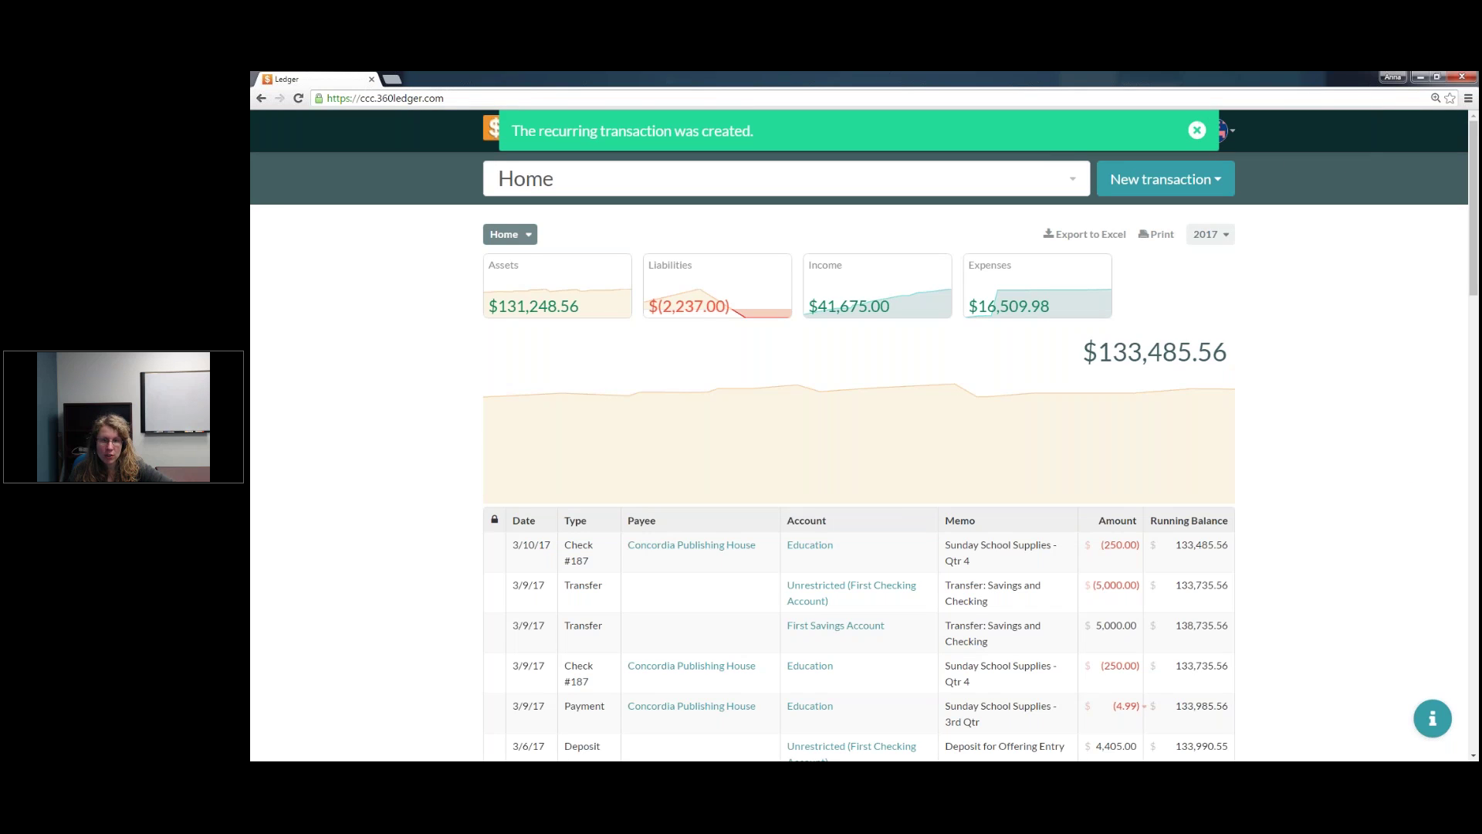
click(1197, 130)
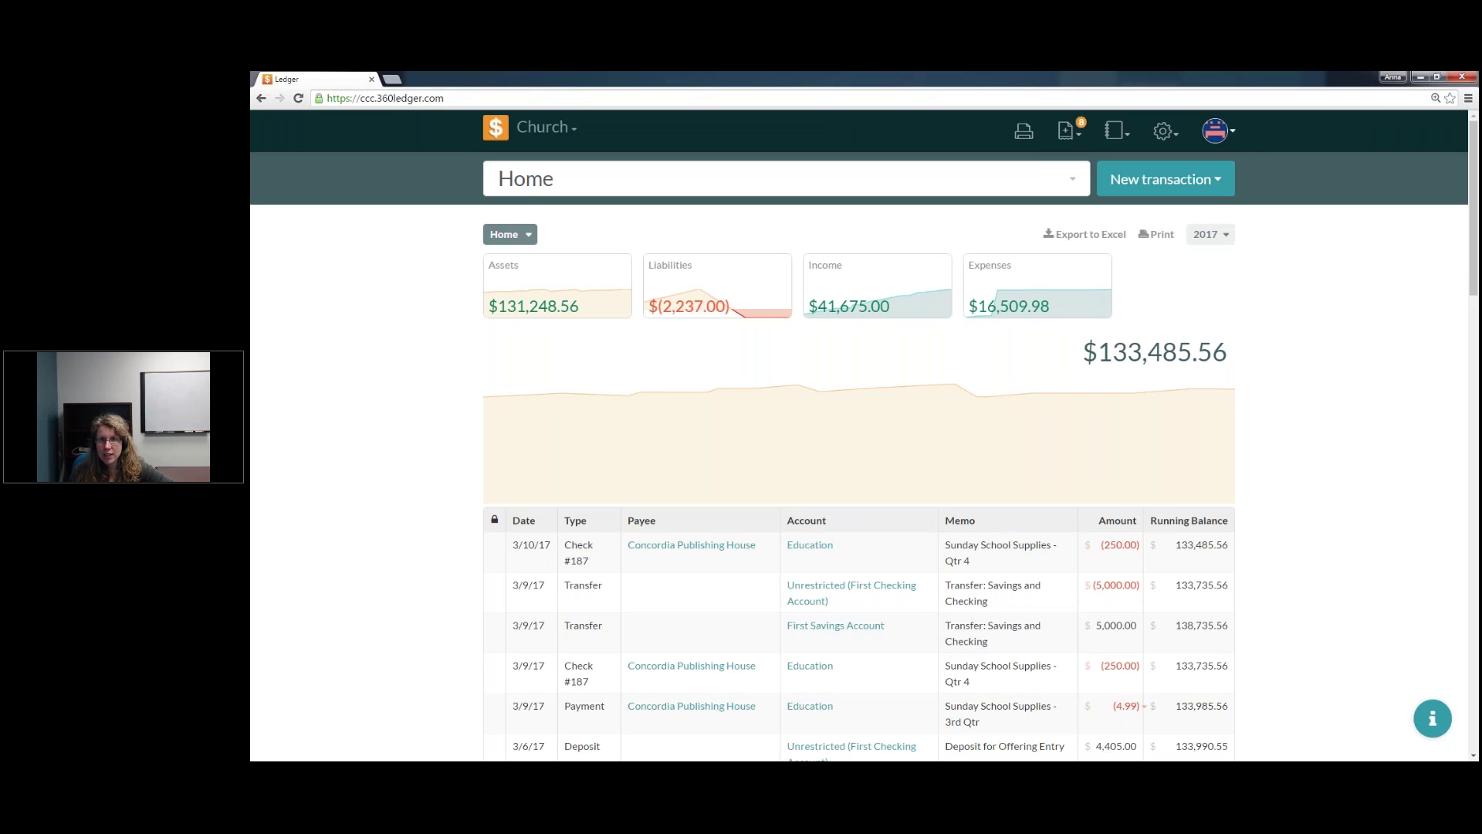
Step: Open the recurring transactions list and filter it by "transfer:" to check the new transfer
click(1166, 133)
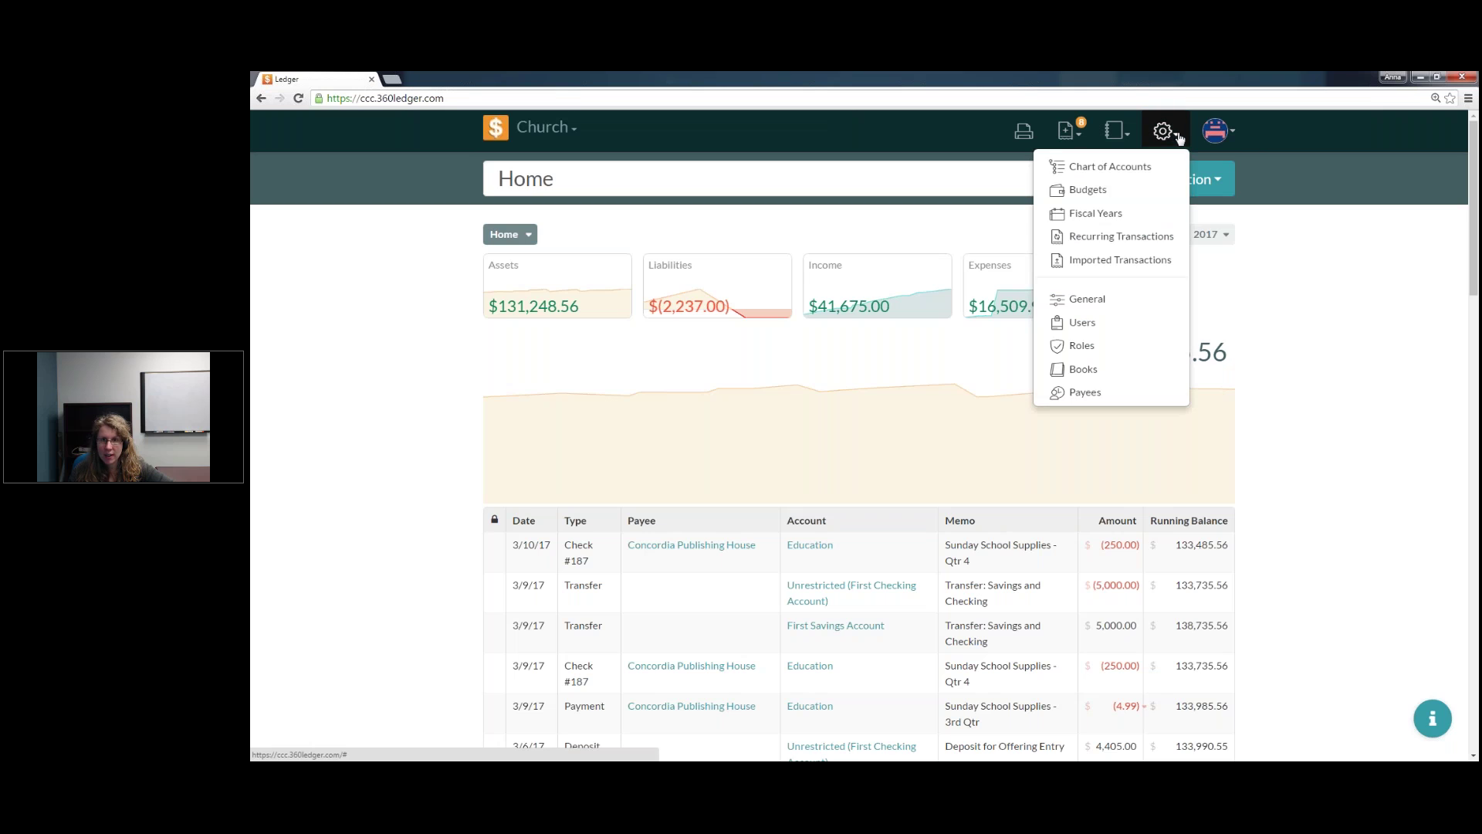
click(1139, 243)
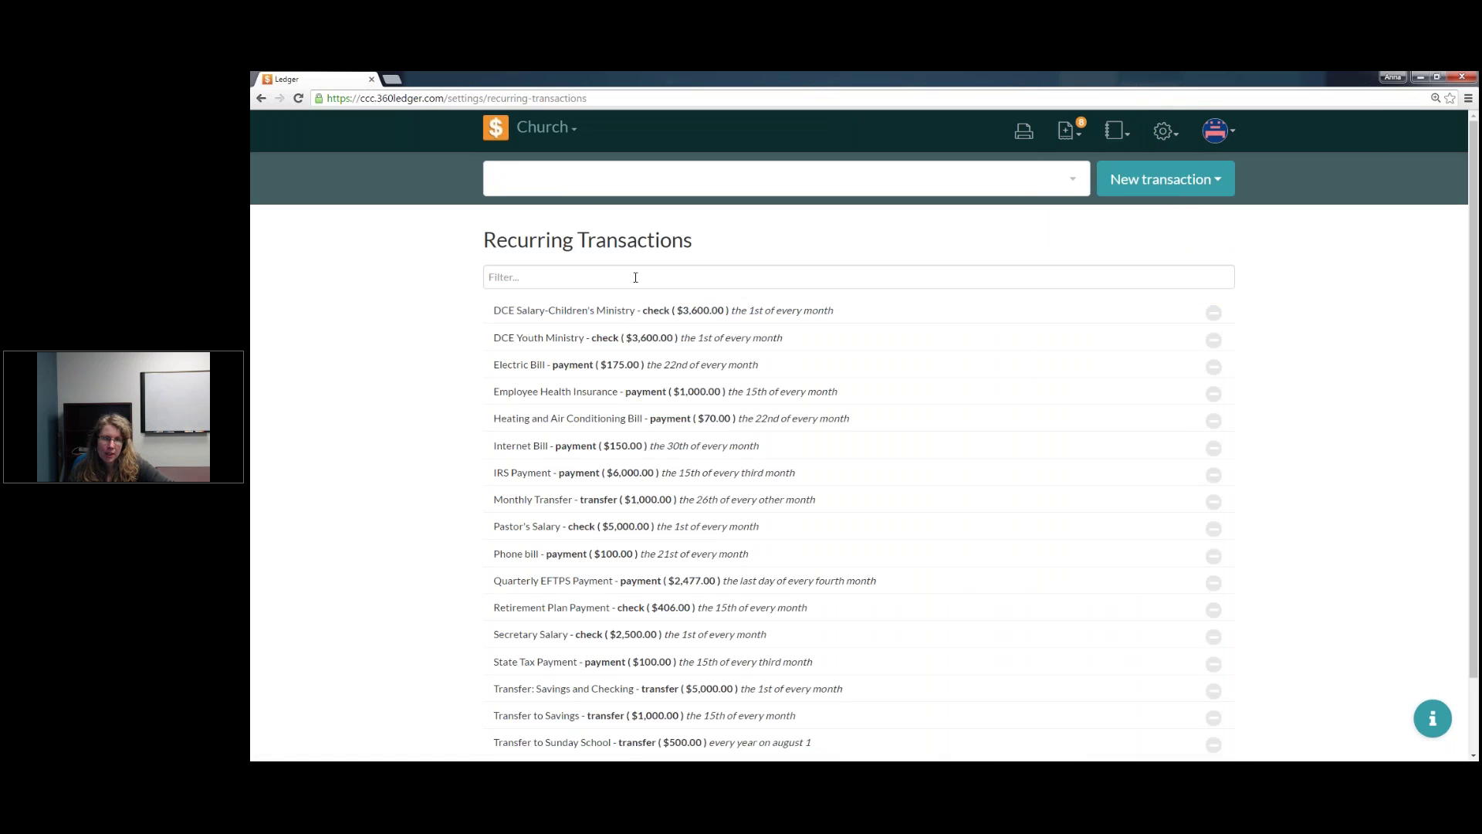
click(635, 277)
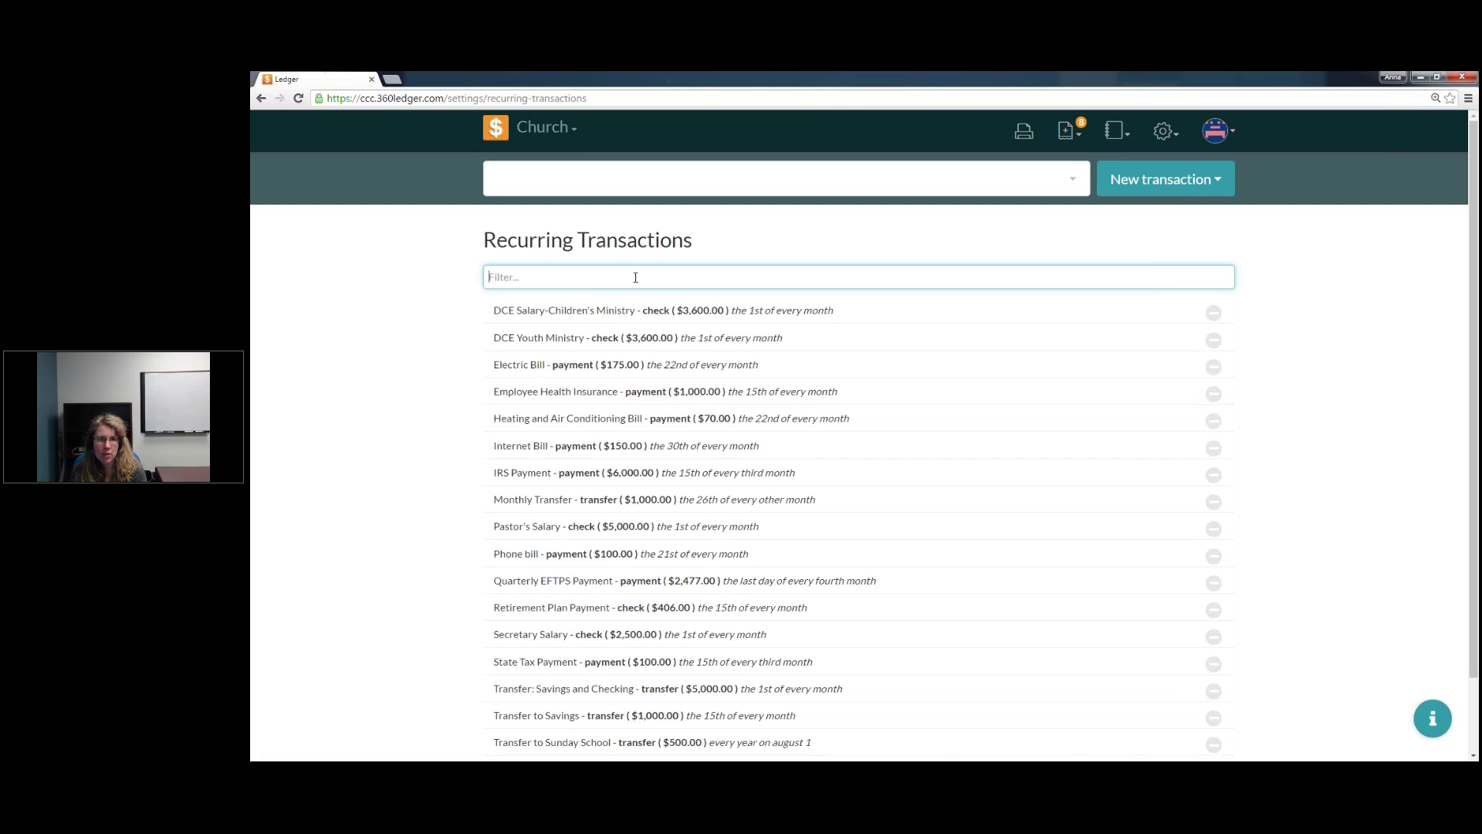
text(transfer:)
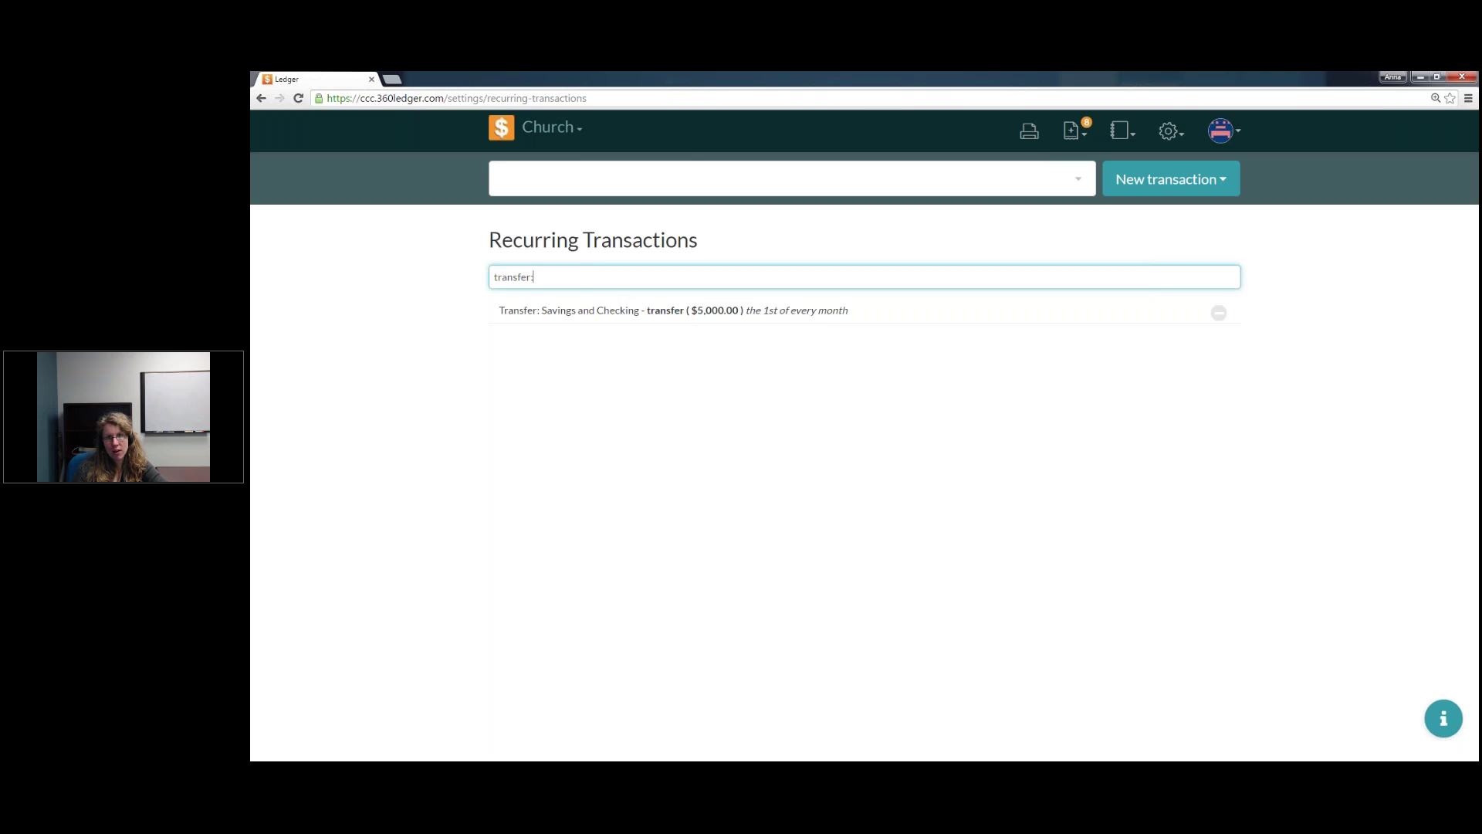
Step: Open the pending Heating and Air Conditioning Bill payment and set its date to 03/08/2017
click(1088, 137)
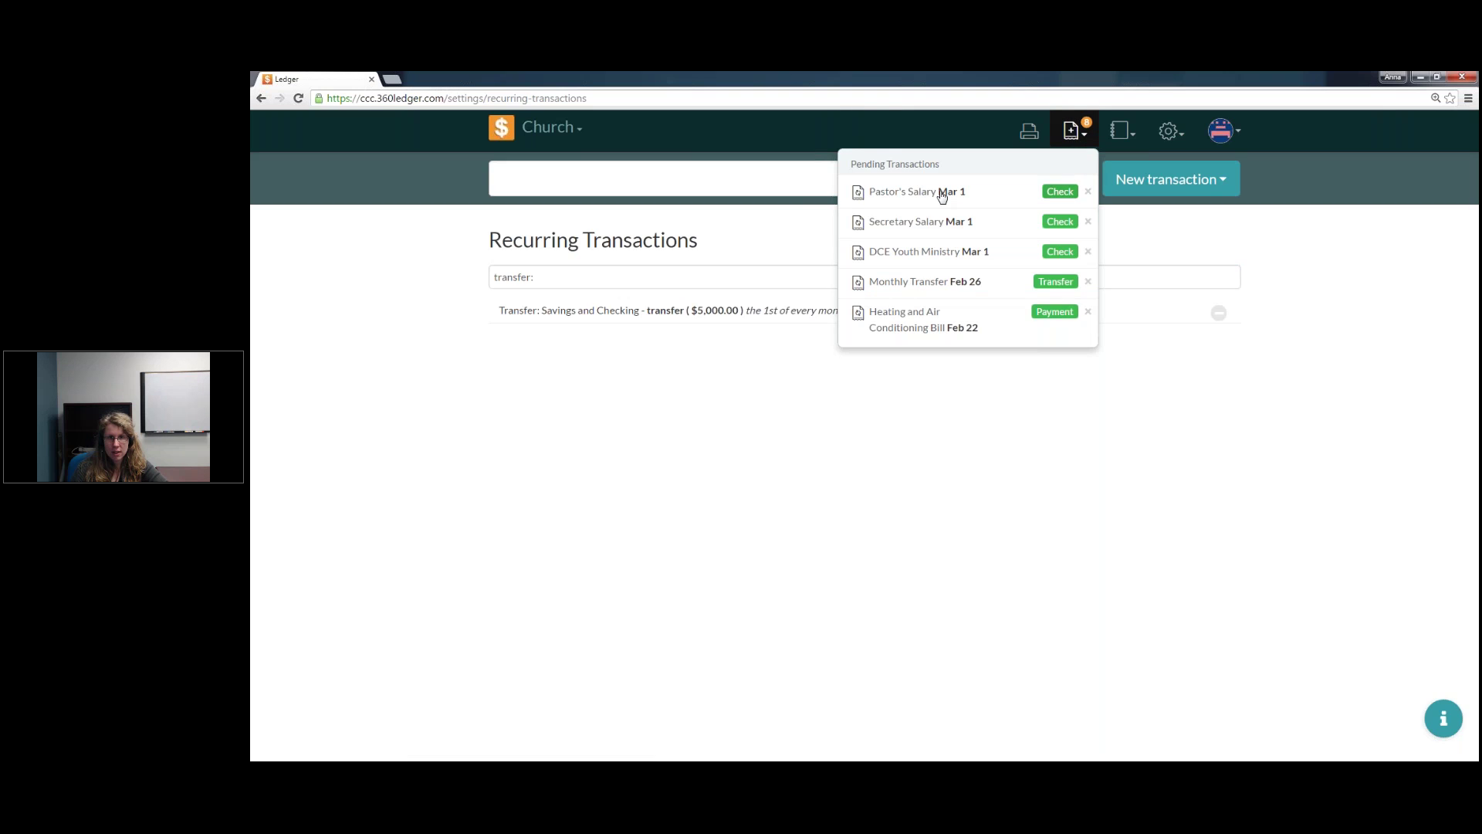
click(912, 320)
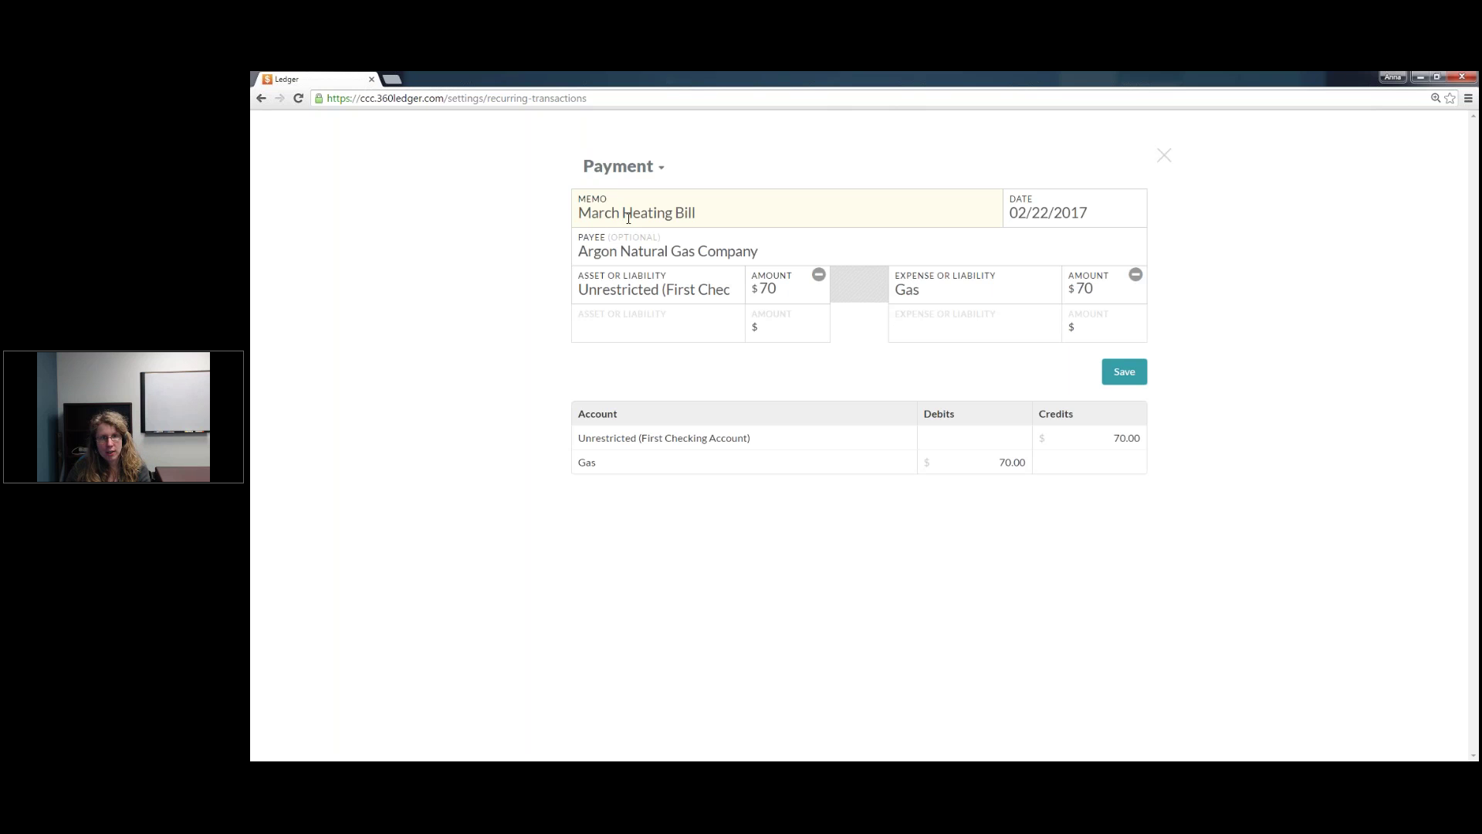
key(shift+Home)
key(Right)
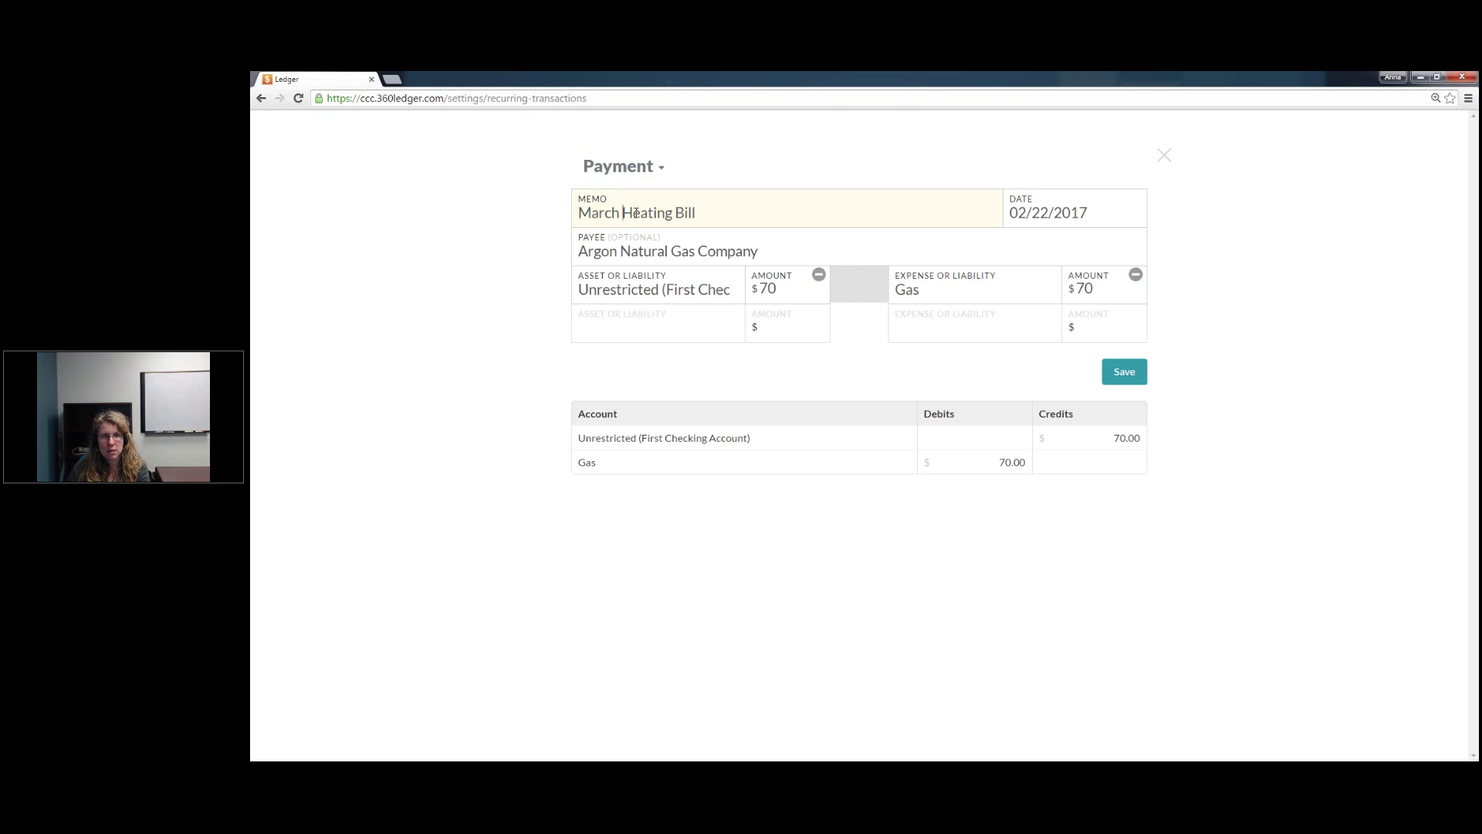
click(1047, 215)
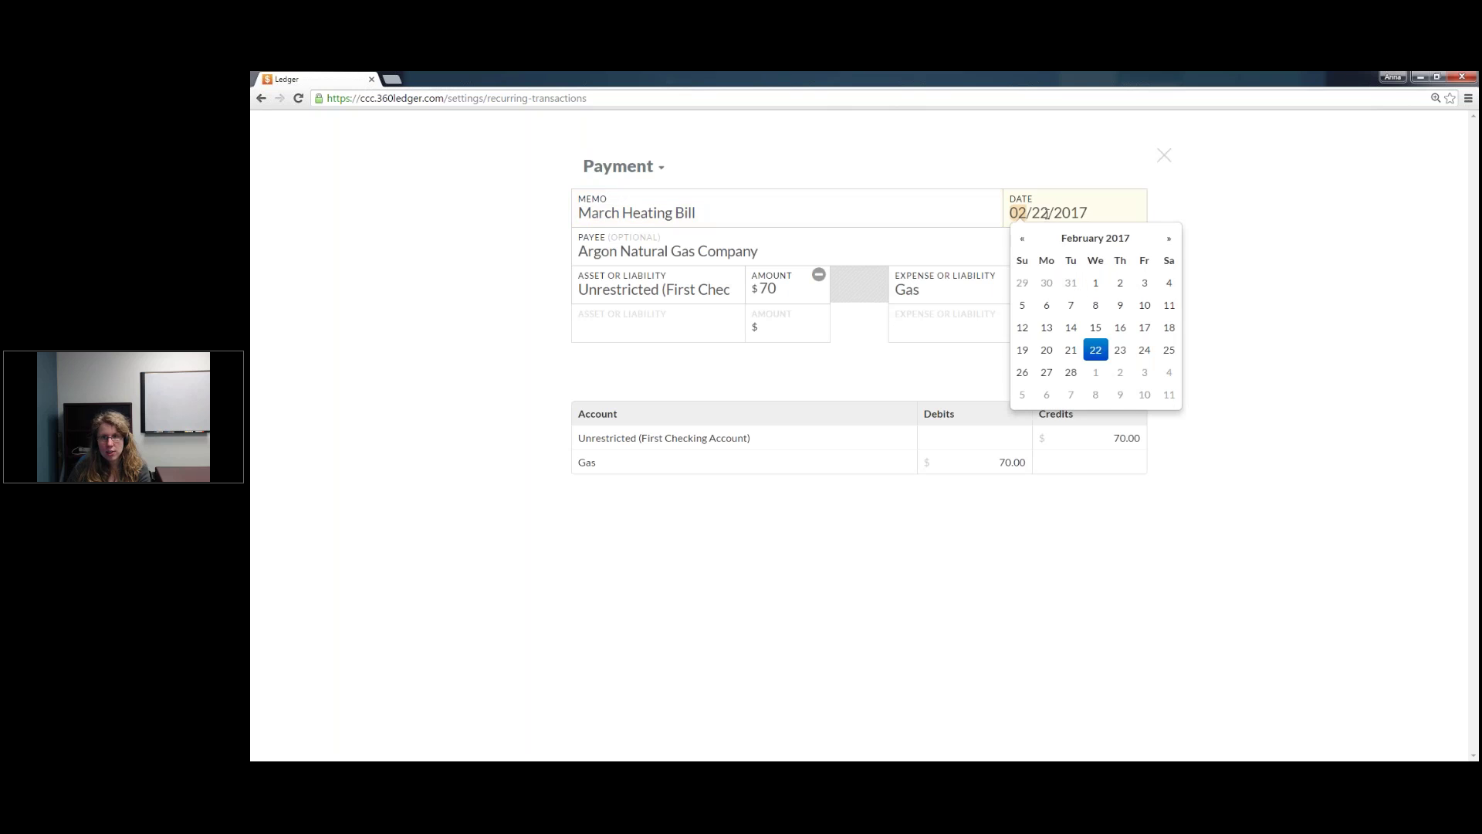
click(1169, 239)
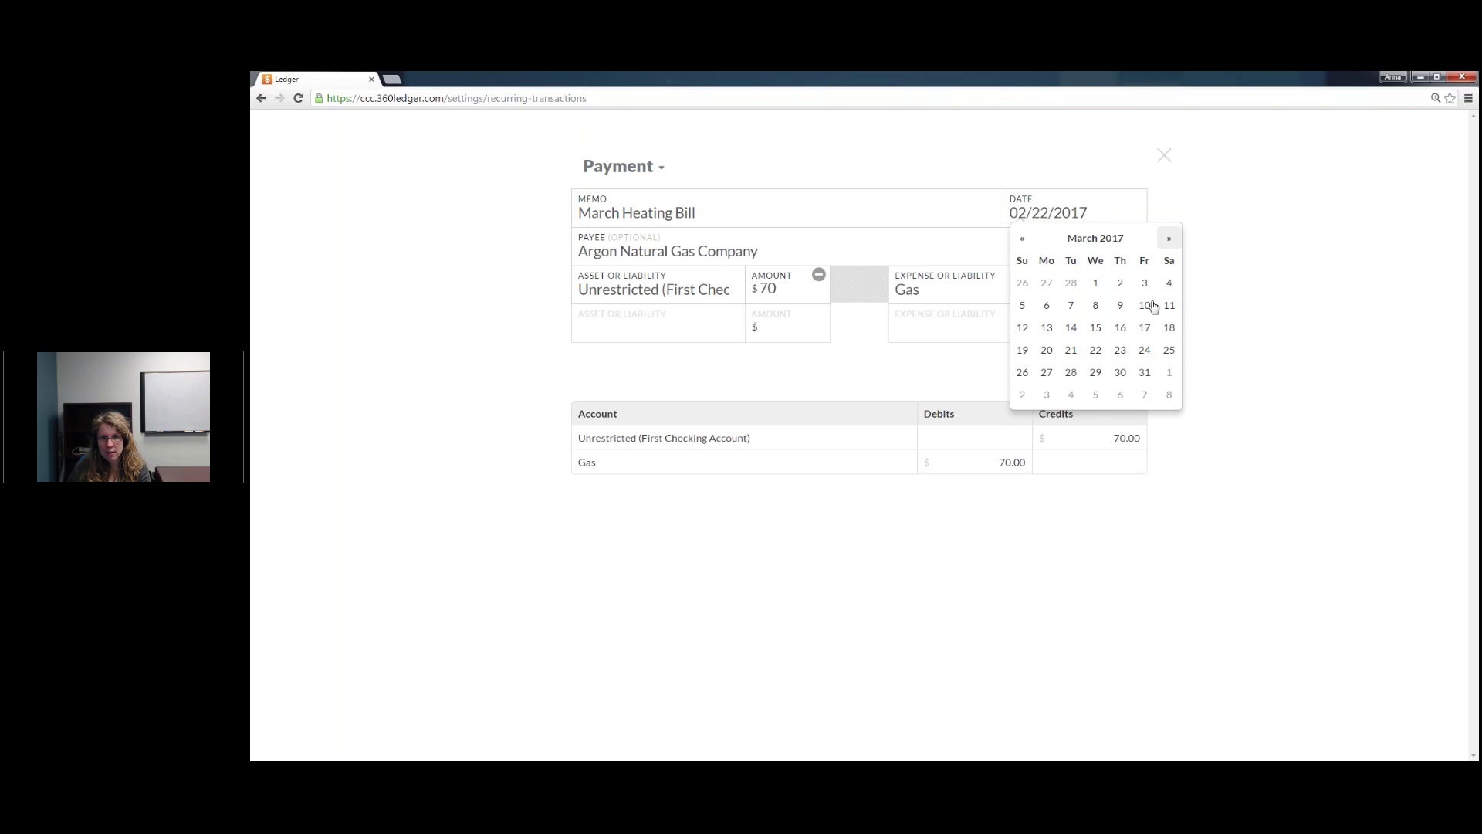
click(1098, 309)
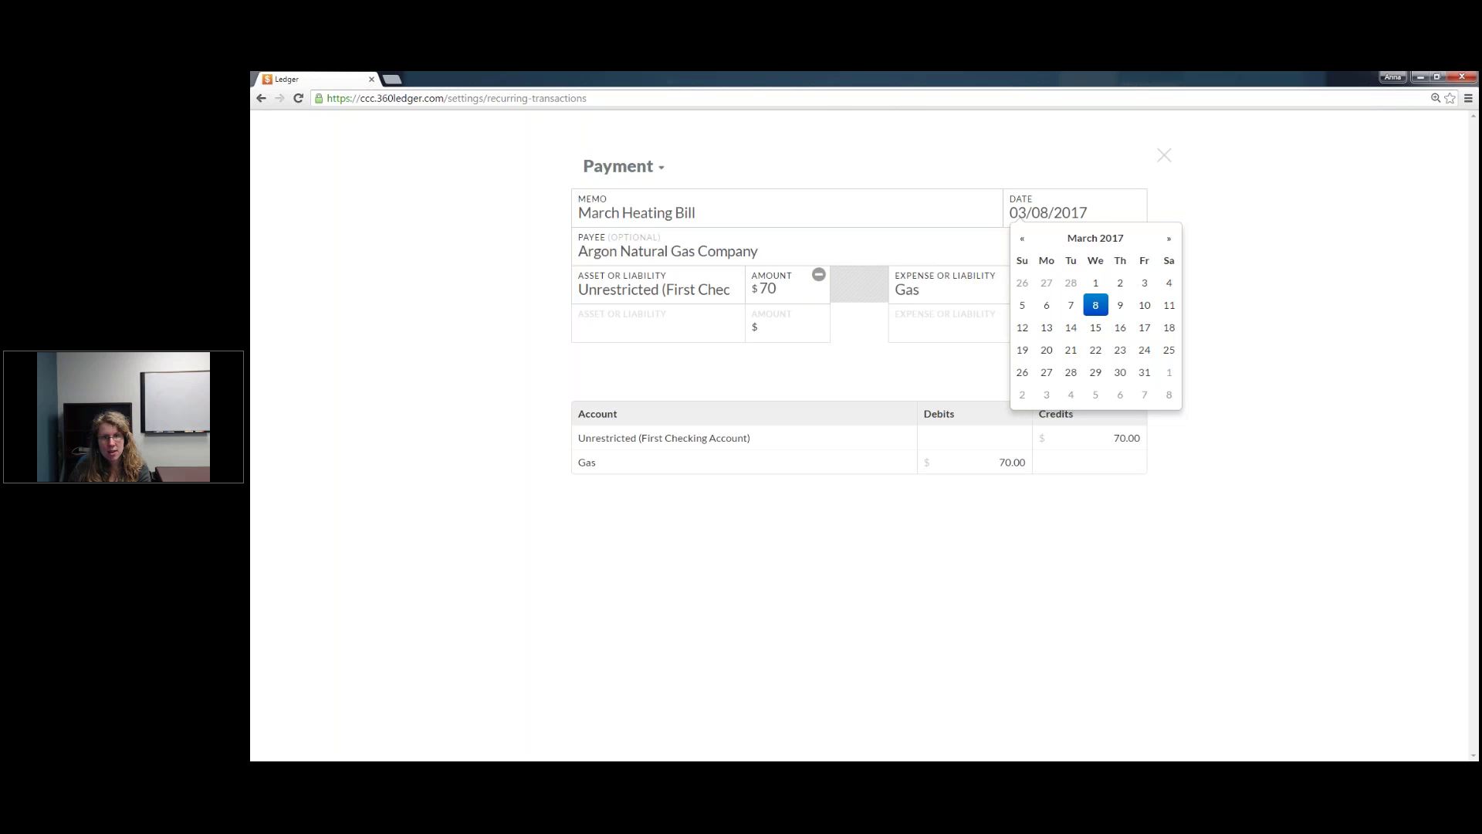
Step: Set the checking account and Gas amounts to 100 each, save the payment and dismiss the notification
click(778, 289)
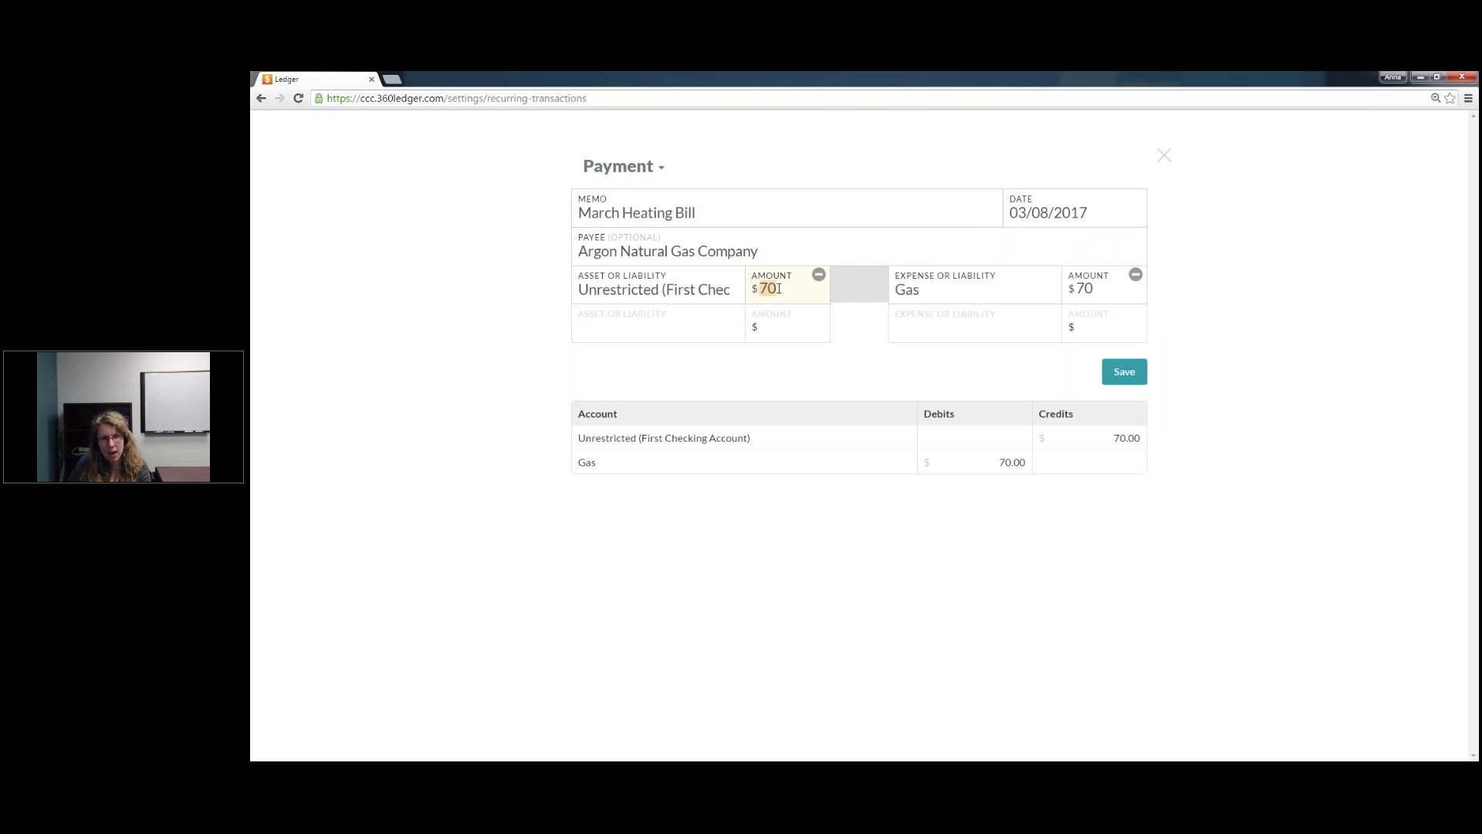
text(100)
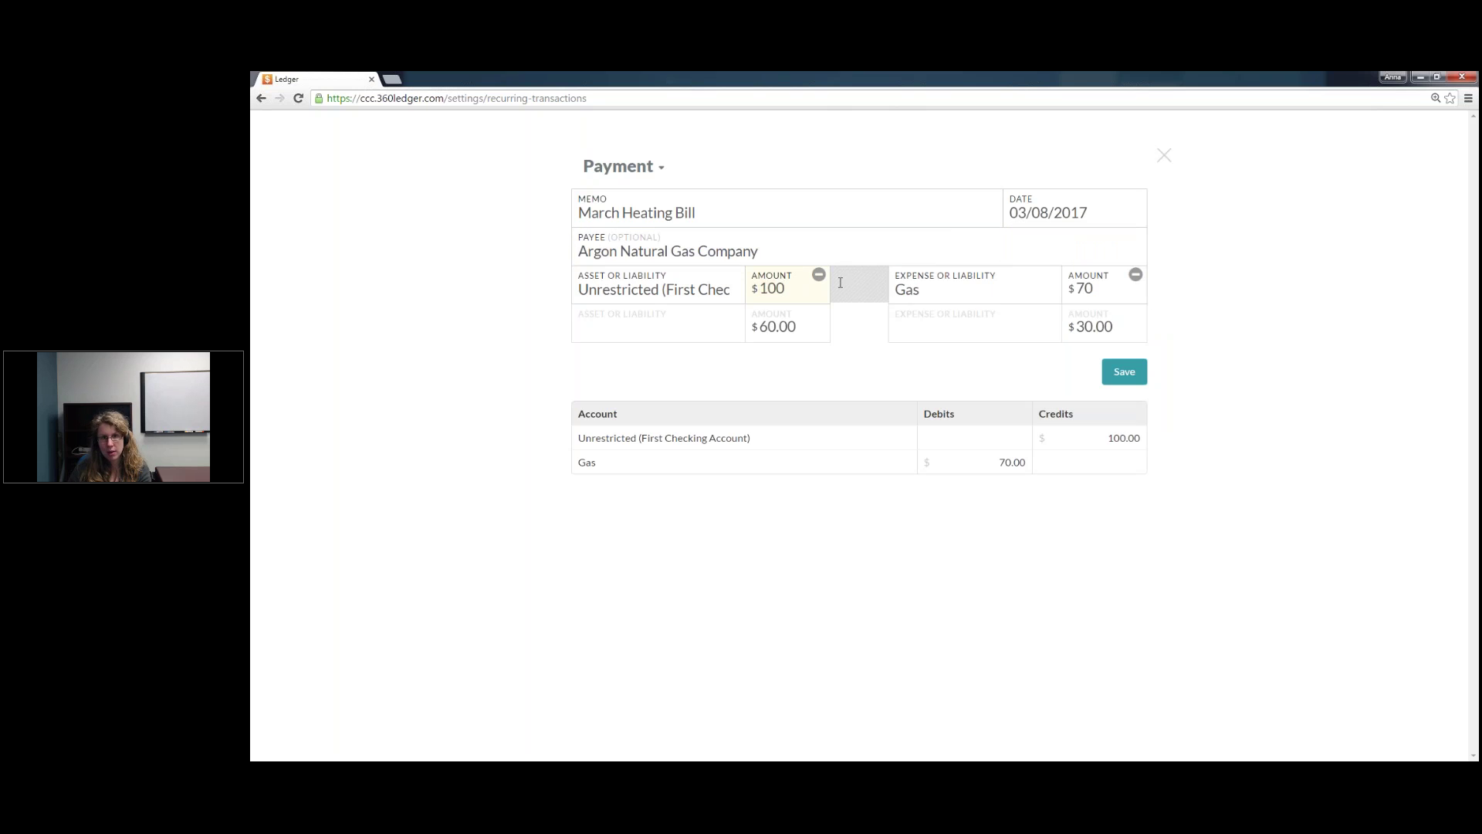
click(1109, 289)
text(100)
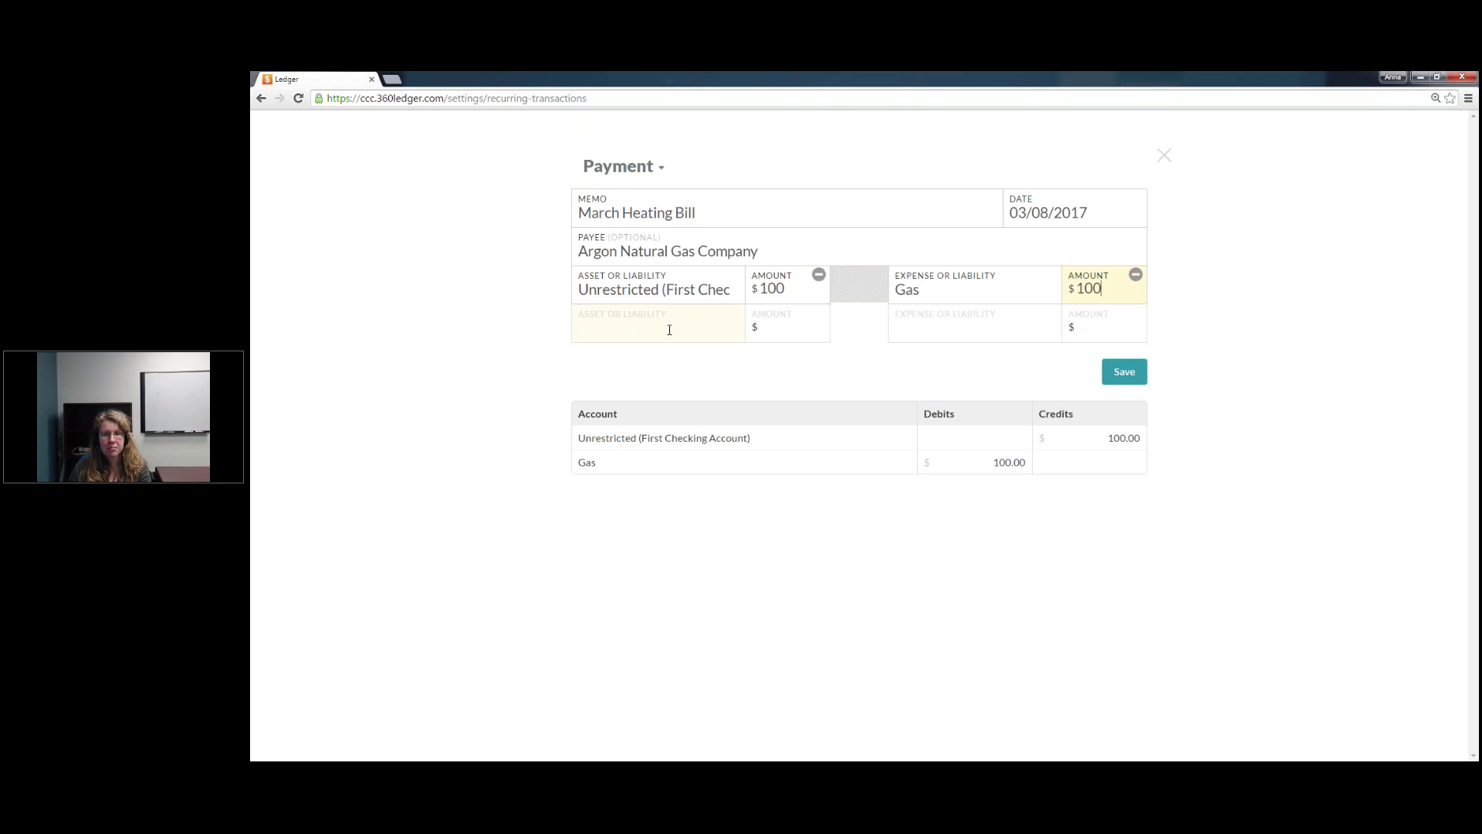
click(1126, 373)
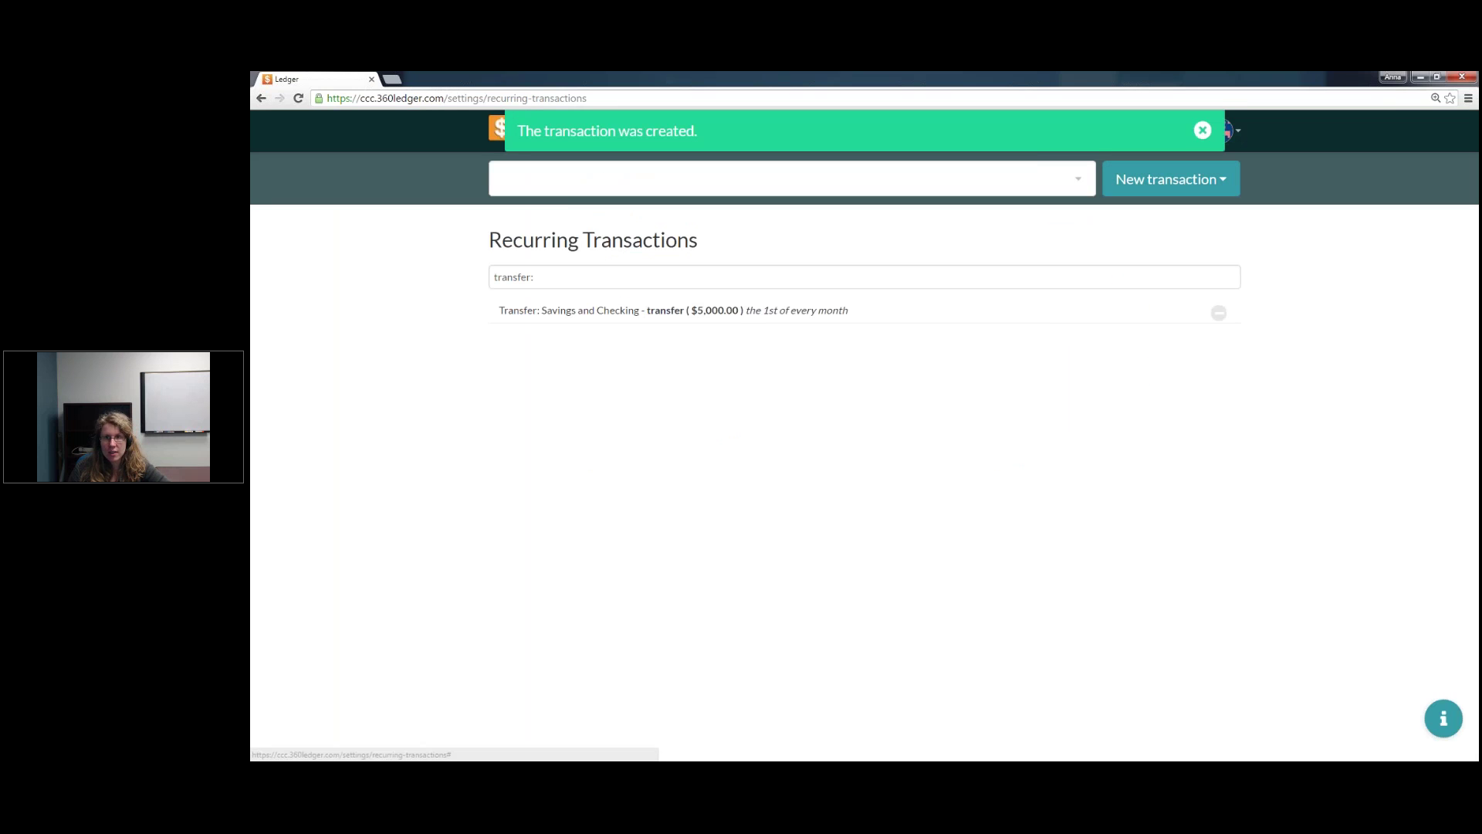
click(1203, 130)
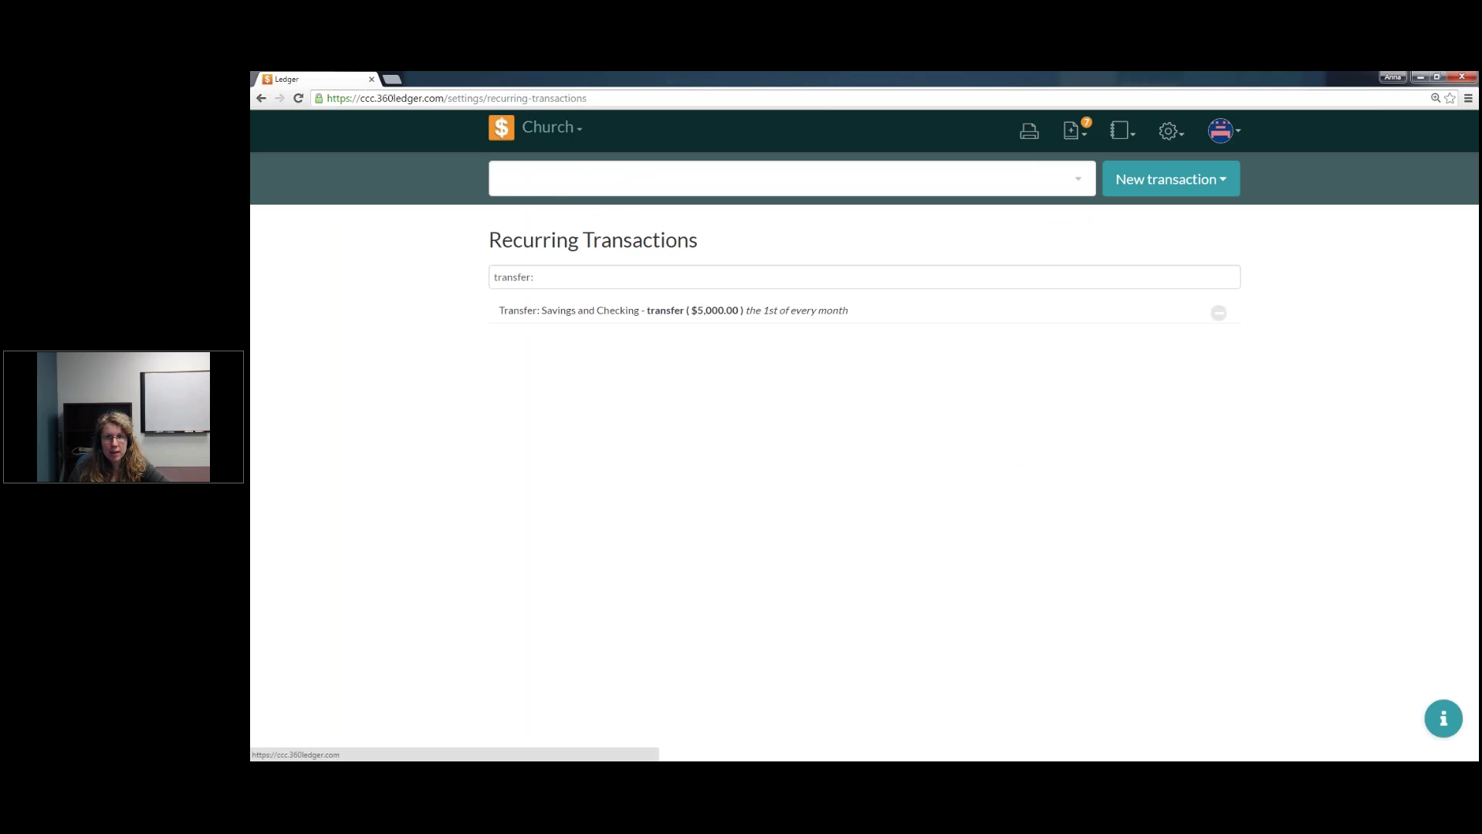
Step: Return to the Home ledger and look for the March Heating Bill entry in the transaction list
click(501, 128)
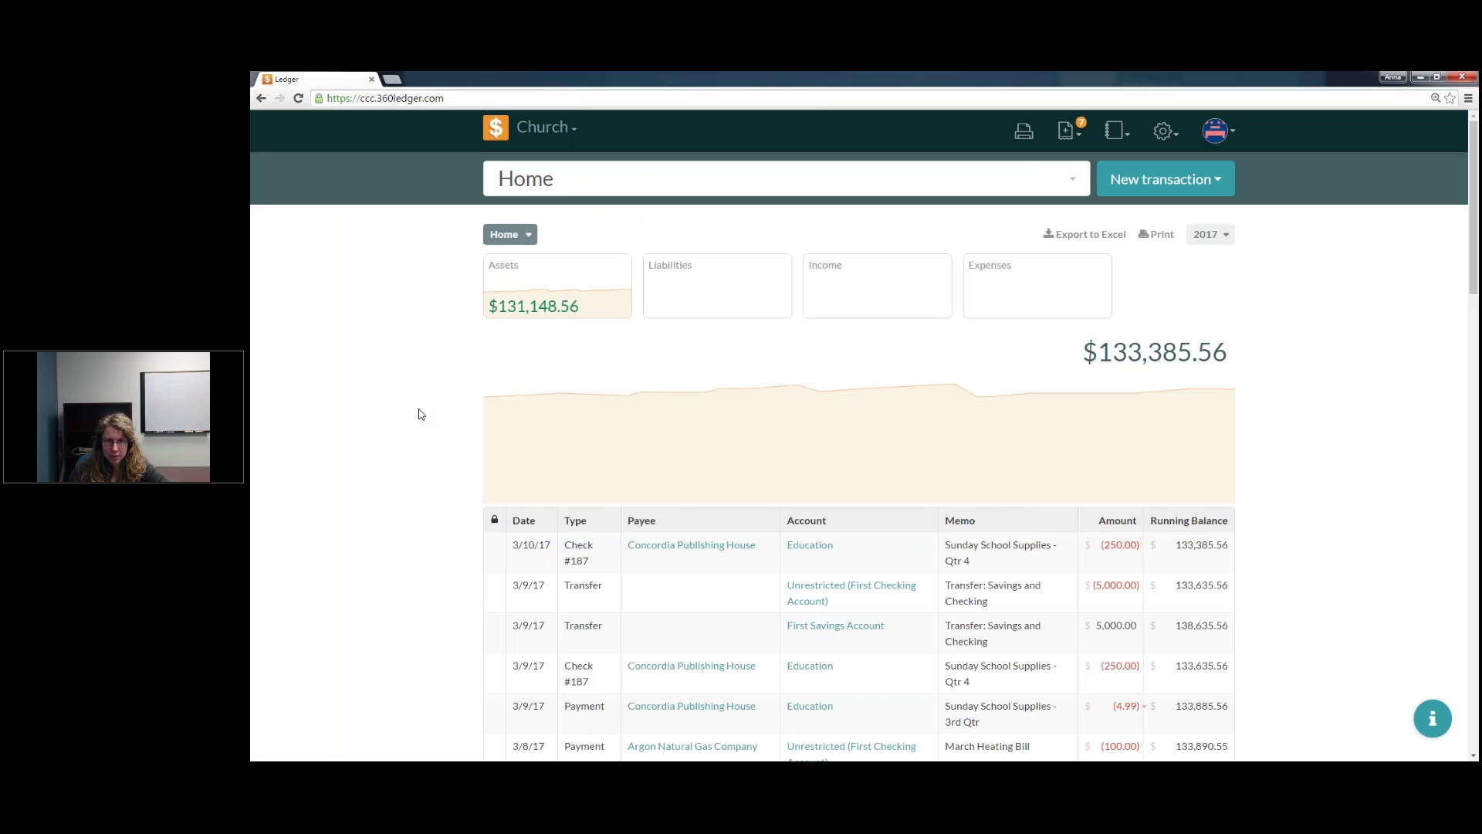
scroll(421, 415, down, 1)
scroll(420, 415, down, 1)
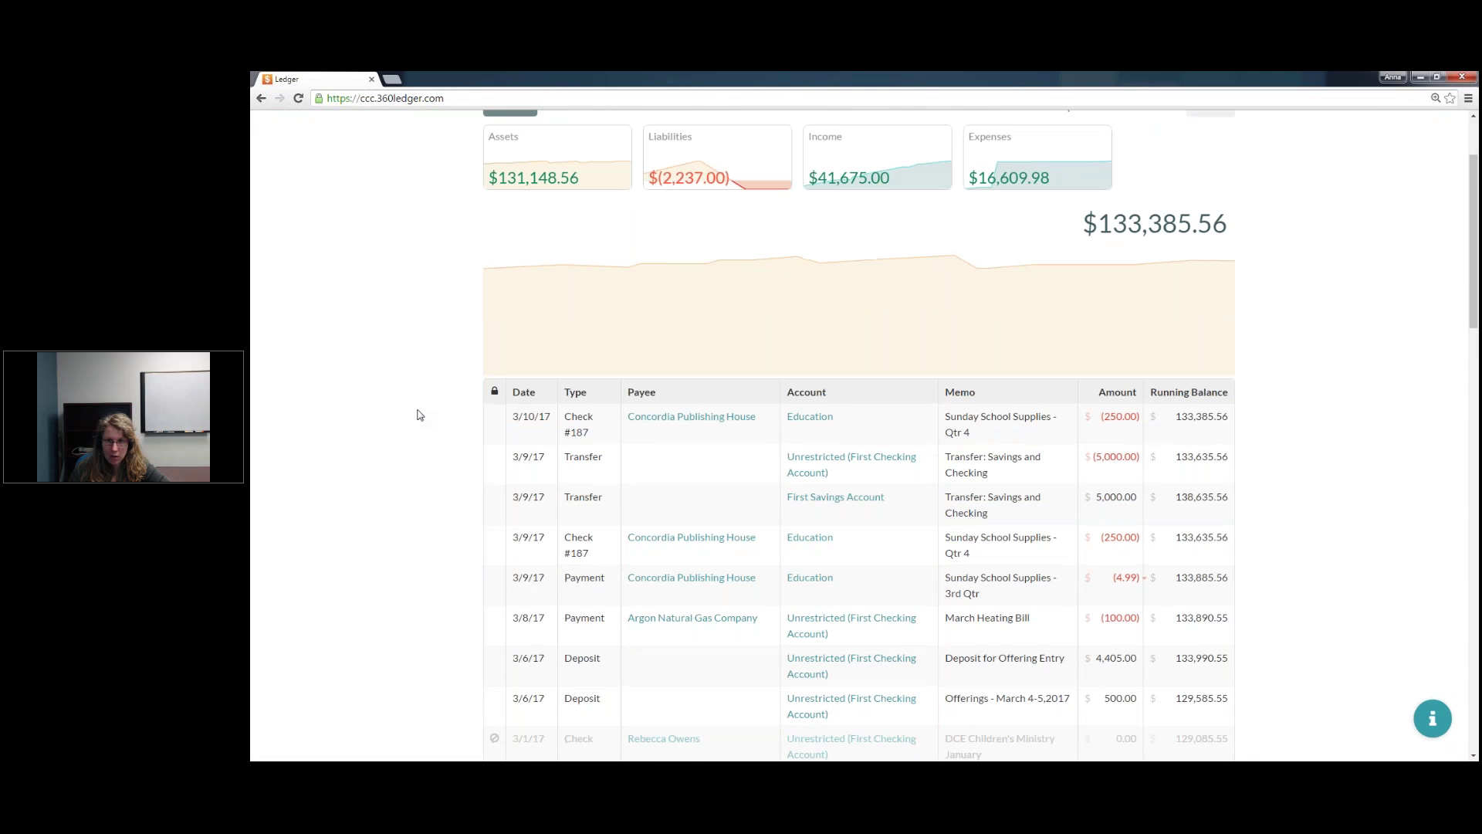
scroll(421, 414, down, 1)
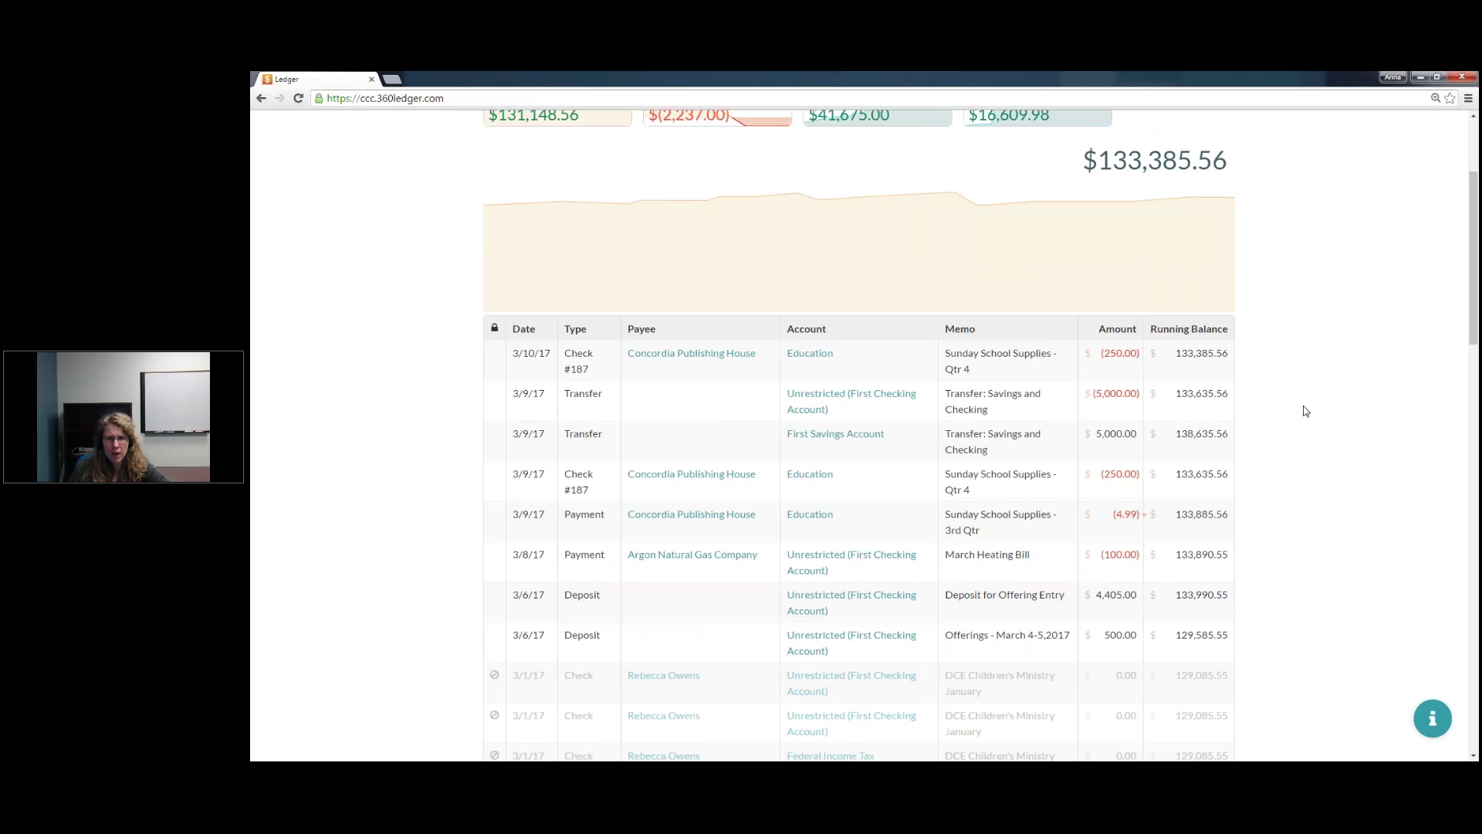
scroll(1303, 413, up, 3)
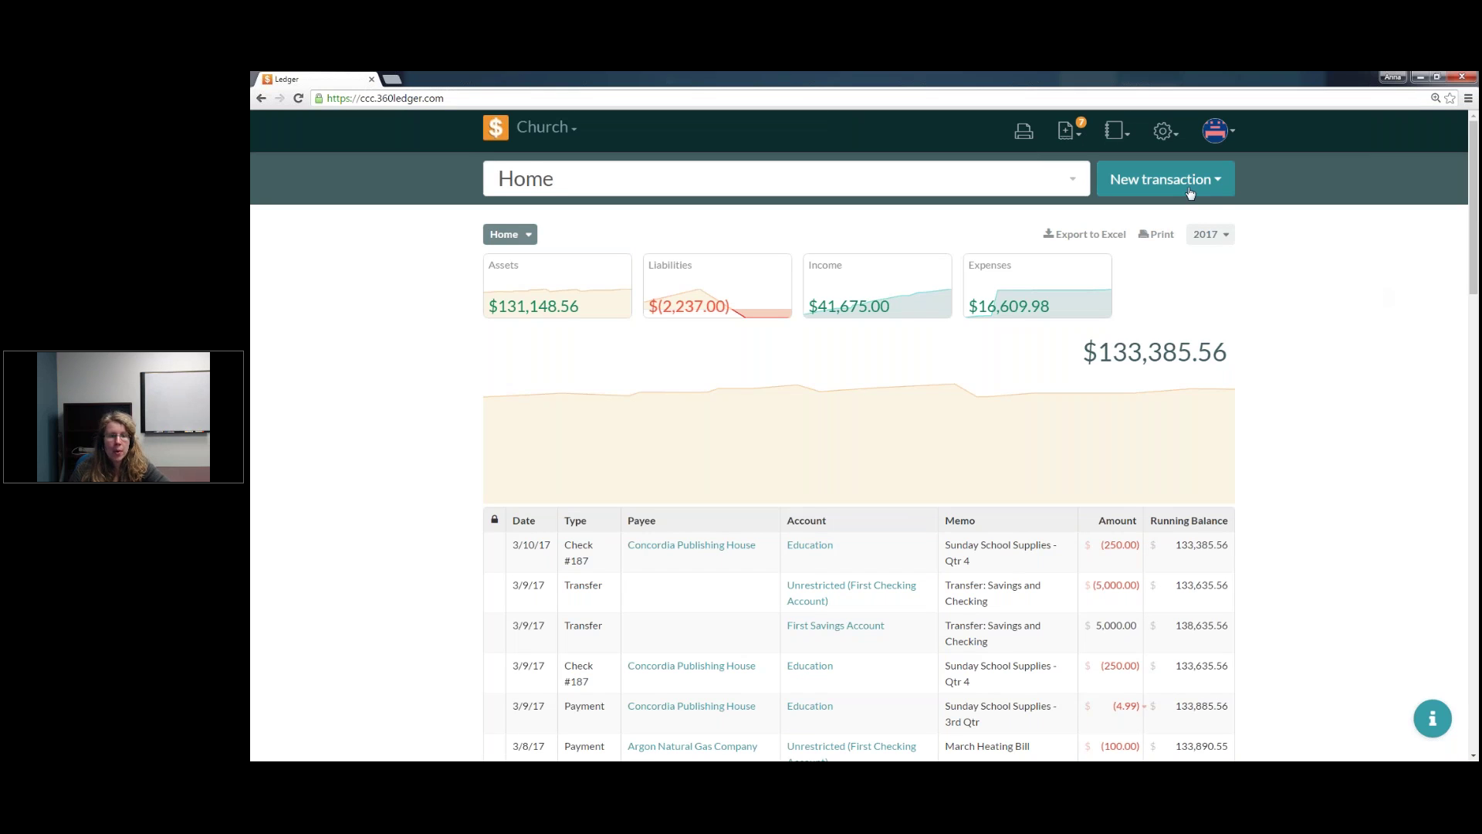
click(1162, 179)
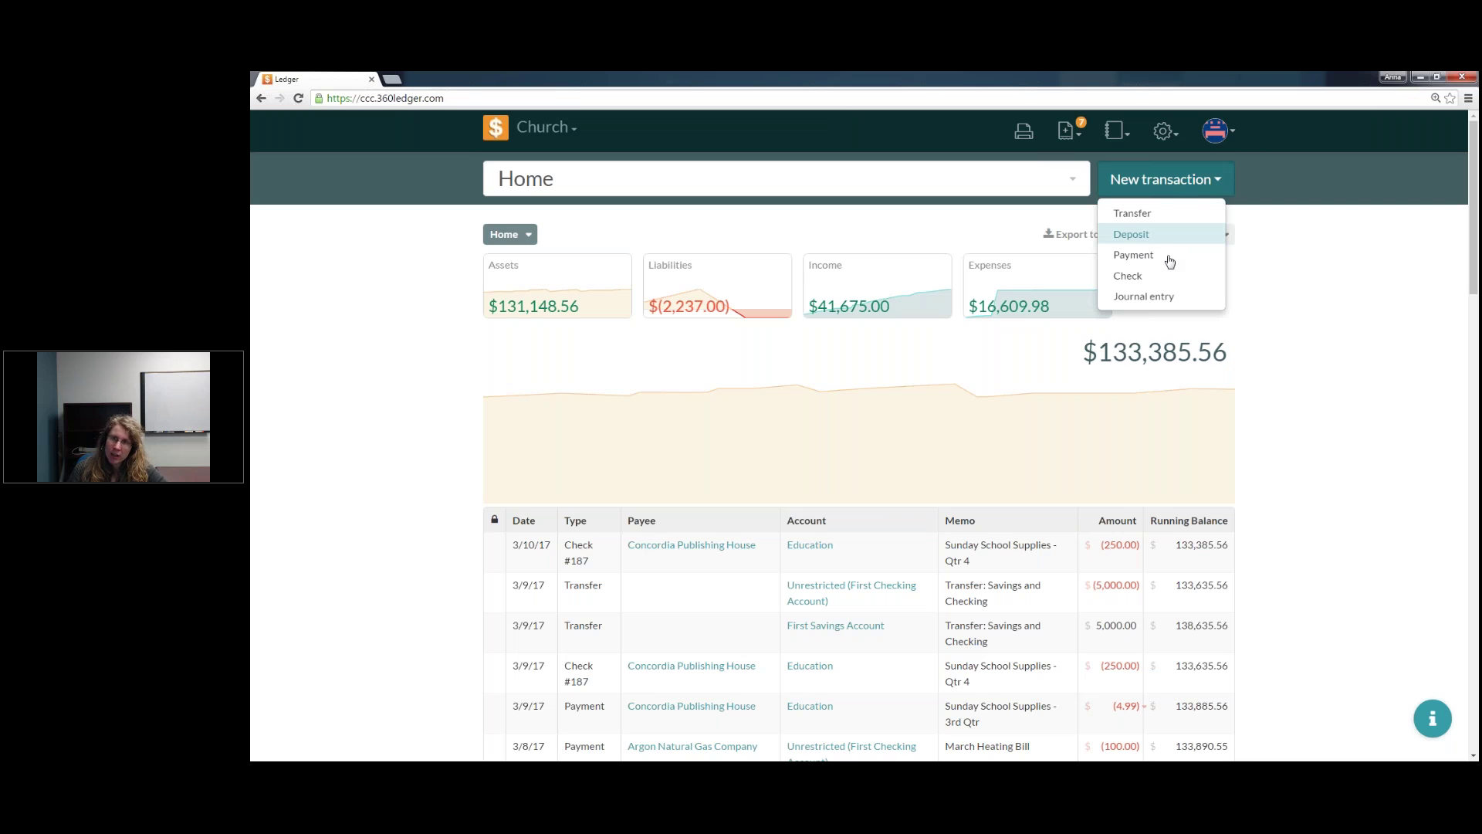
click(1141, 235)
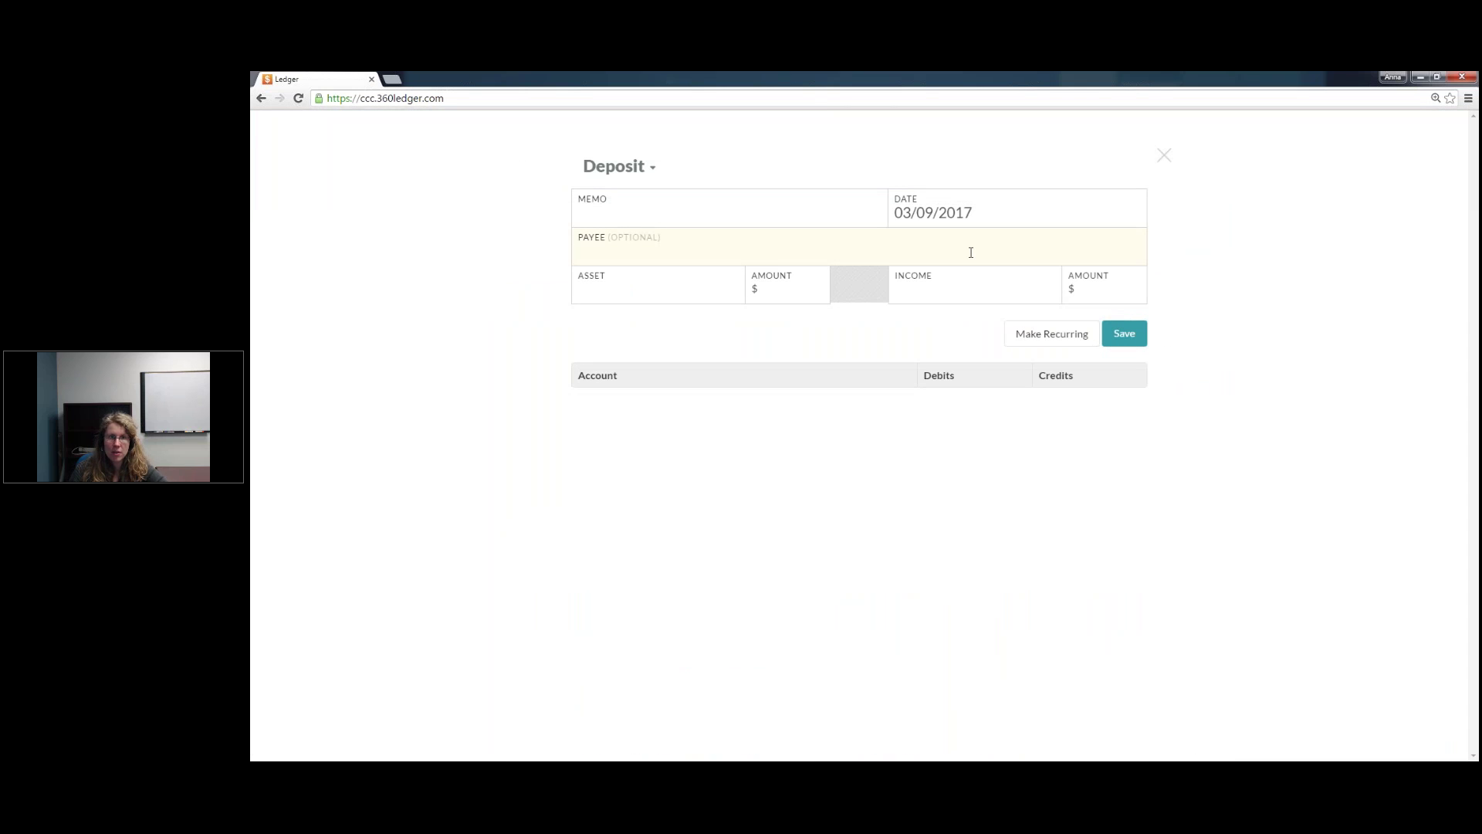
click(1164, 155)
Step: Start a new deposit with the memo "Offering: March 4-5" and the date 03/06/2017
click(1209, 179)
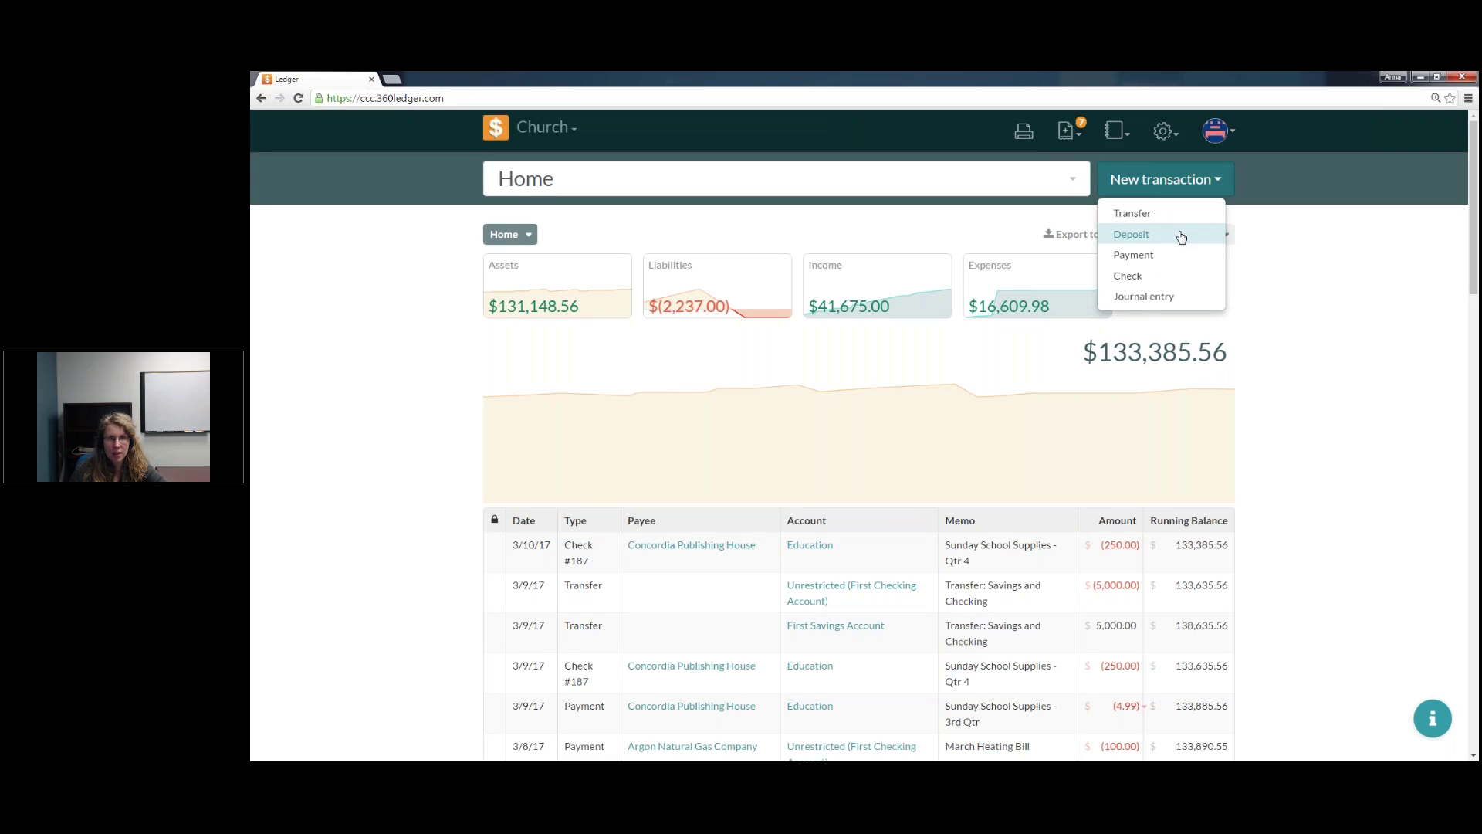
click(1181, 236)
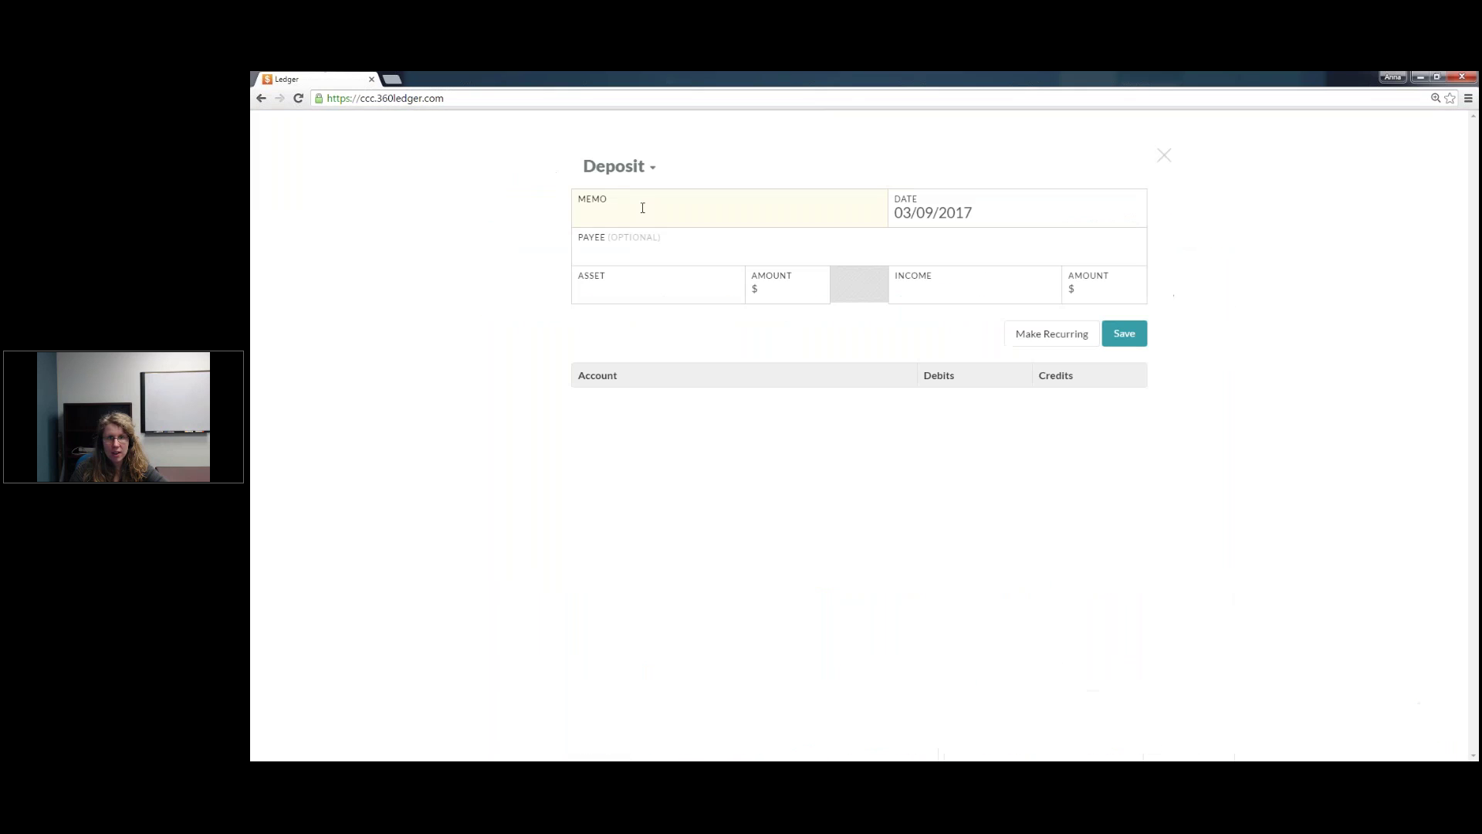
text(Of)
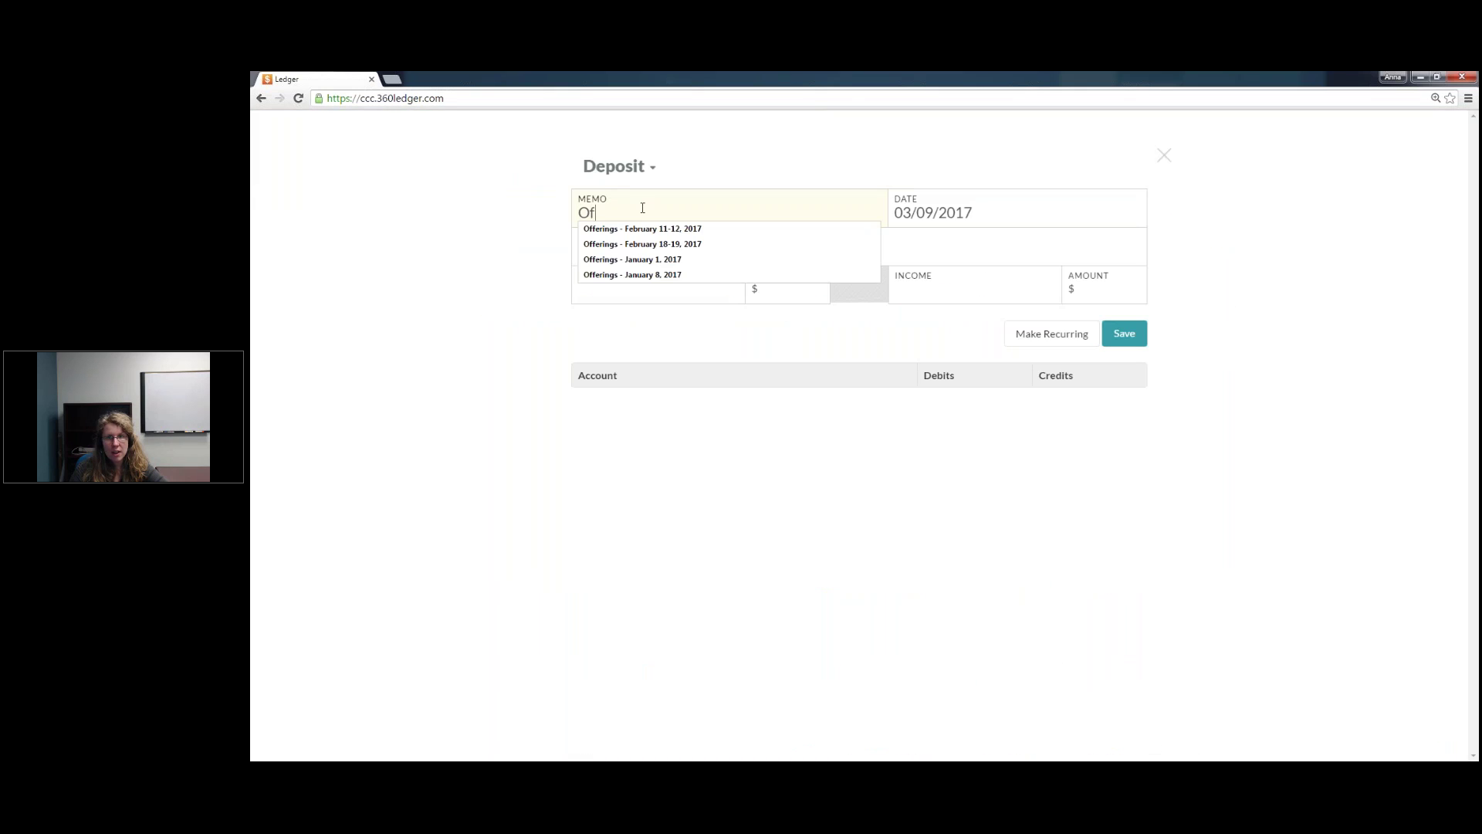
text(fering)
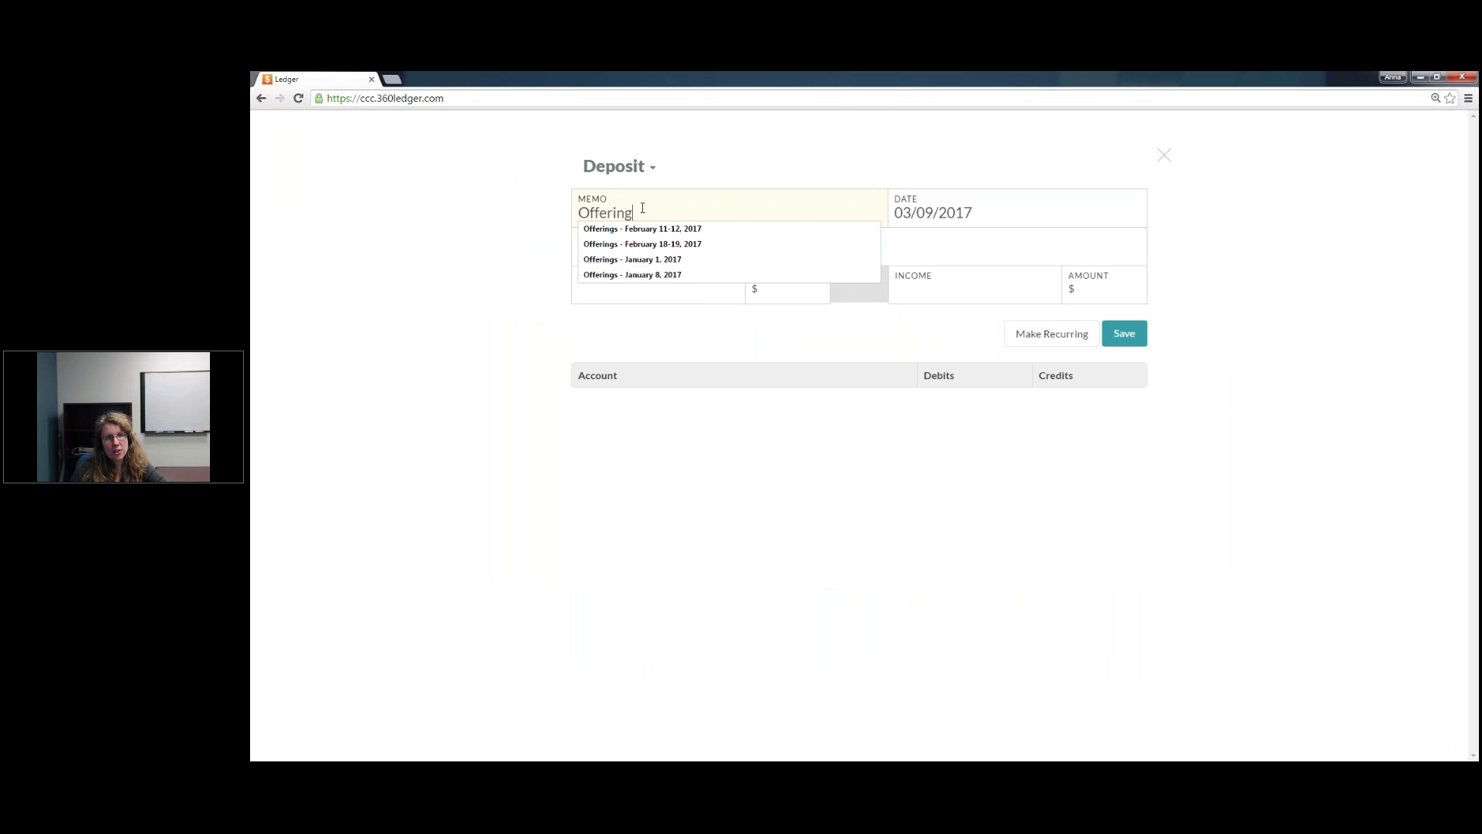
text(: March 4-5)
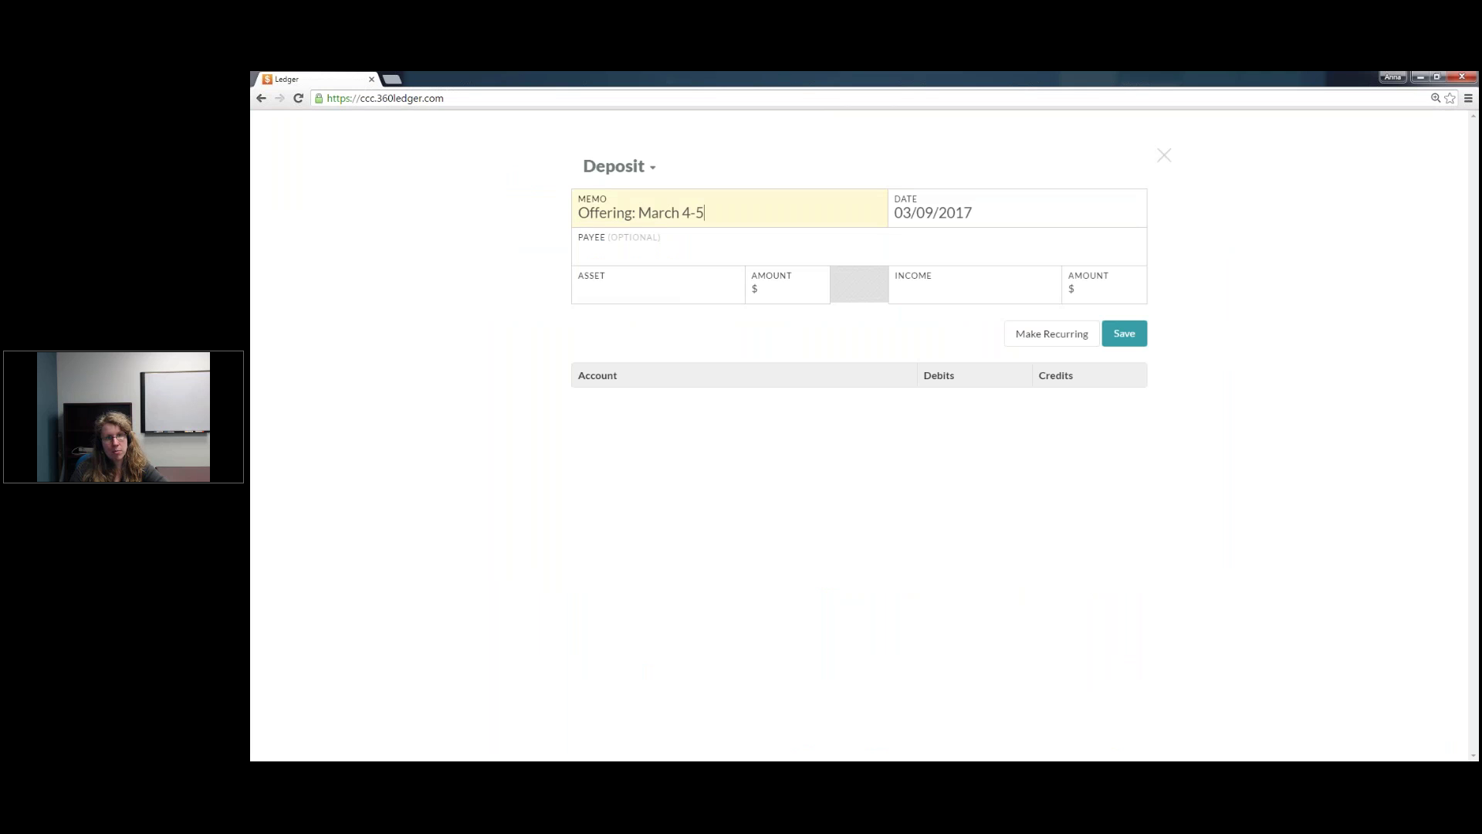
click(923, 214)
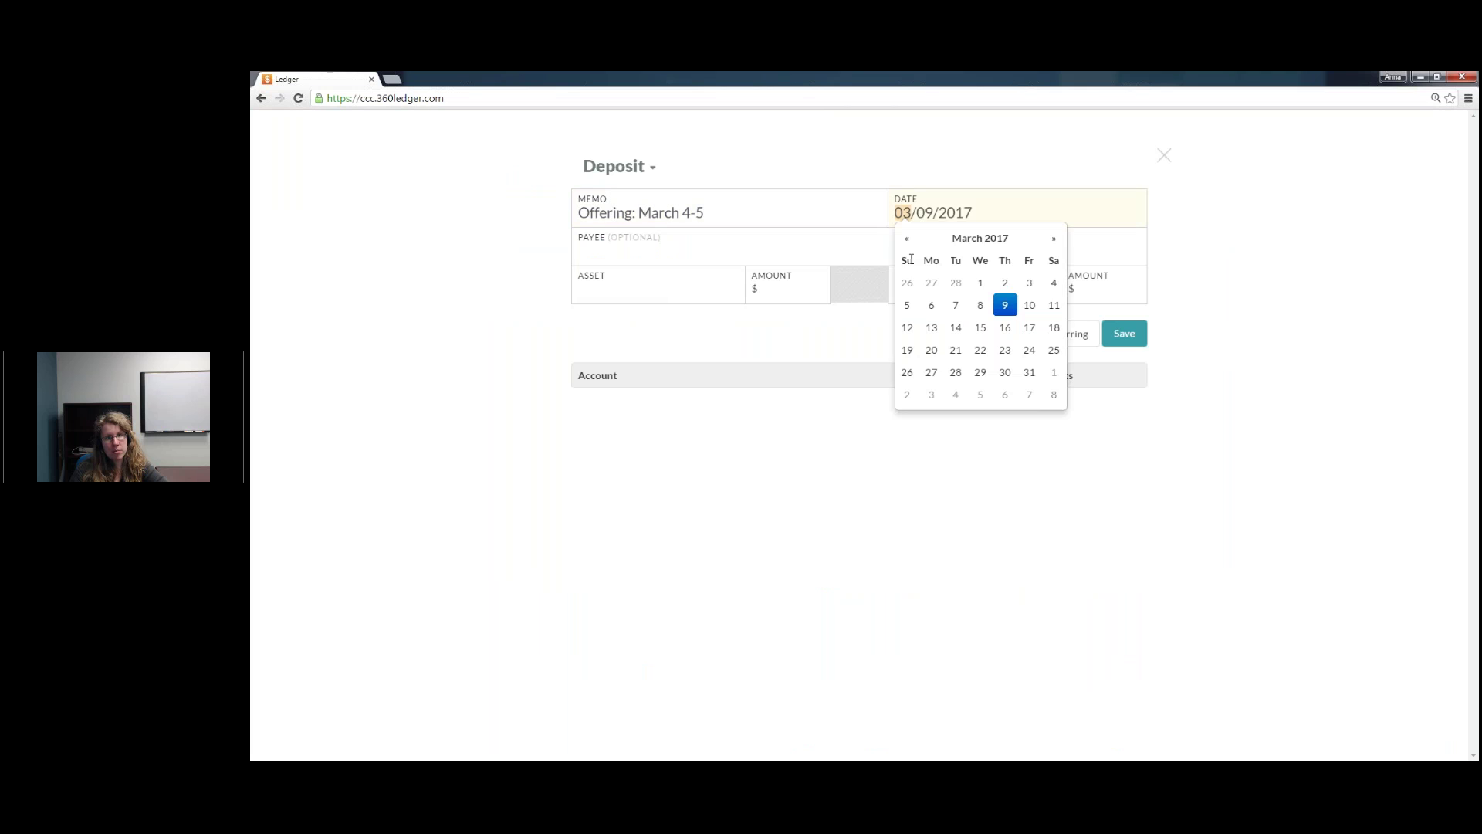
click(932, 309)
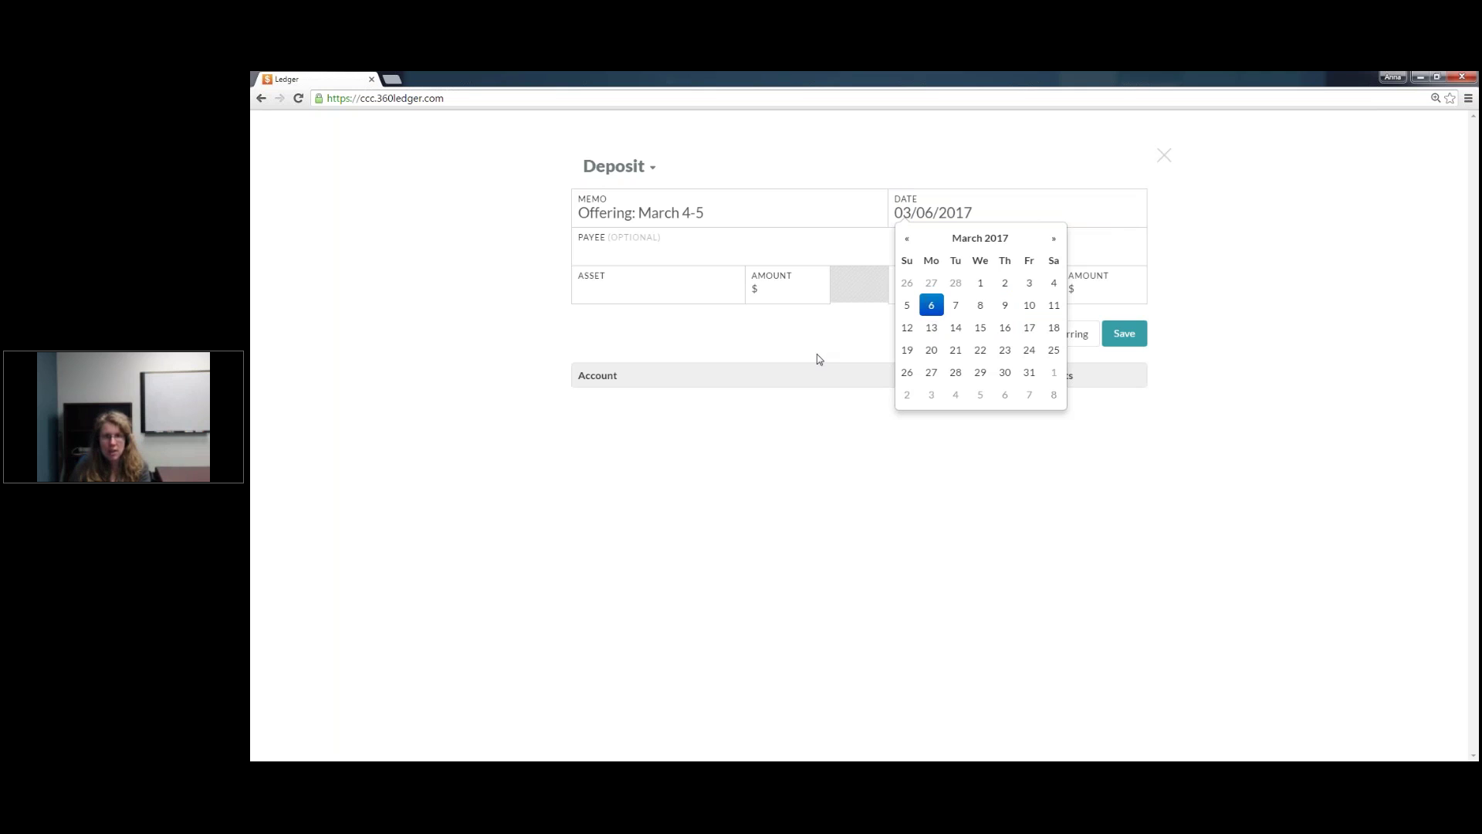
Step: Set the deposit's asset to Unrestricted (First Checking Account) with an amount of 5000
click(788, 292)
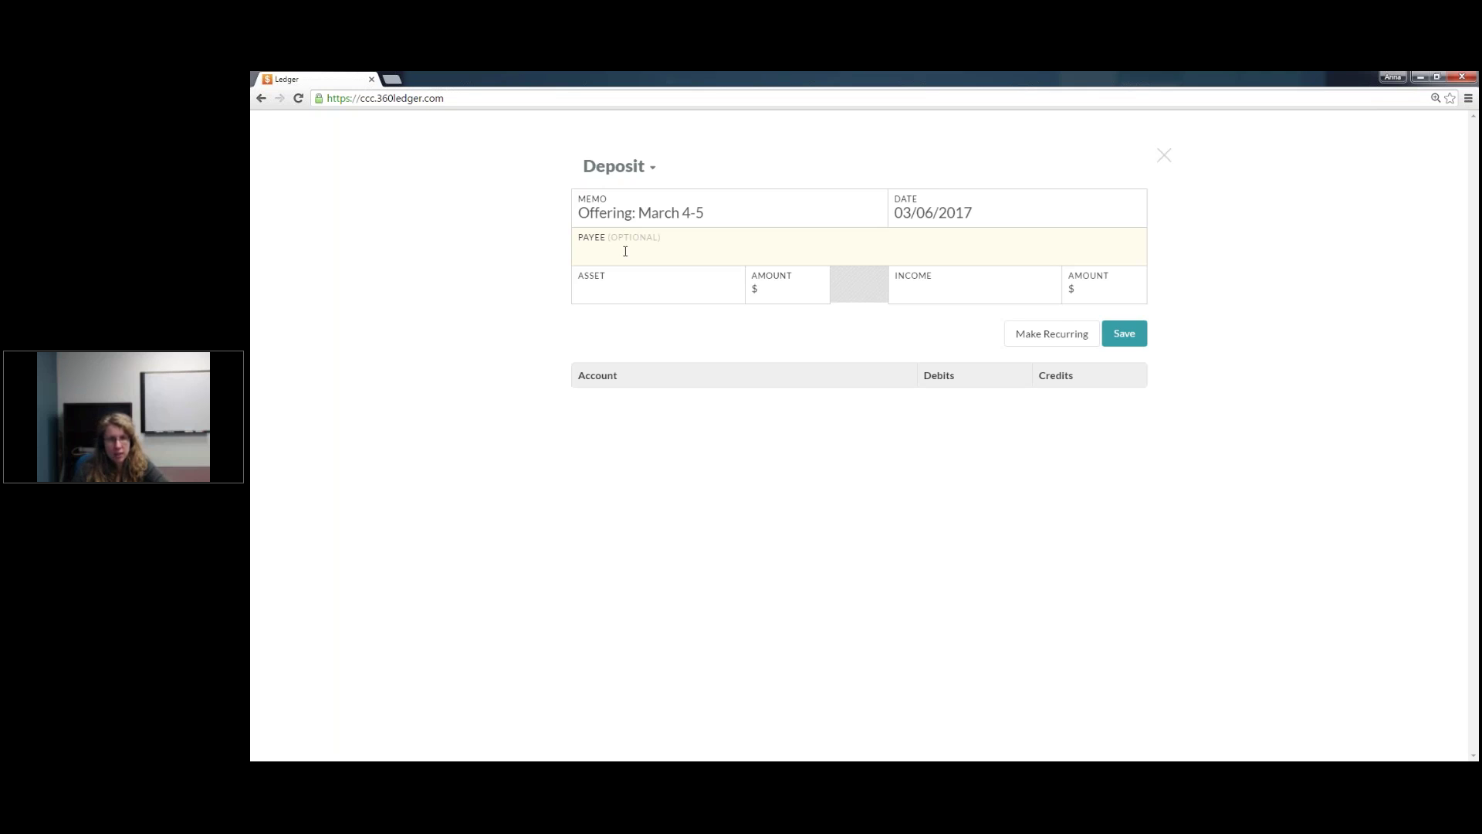
click(626, 286)
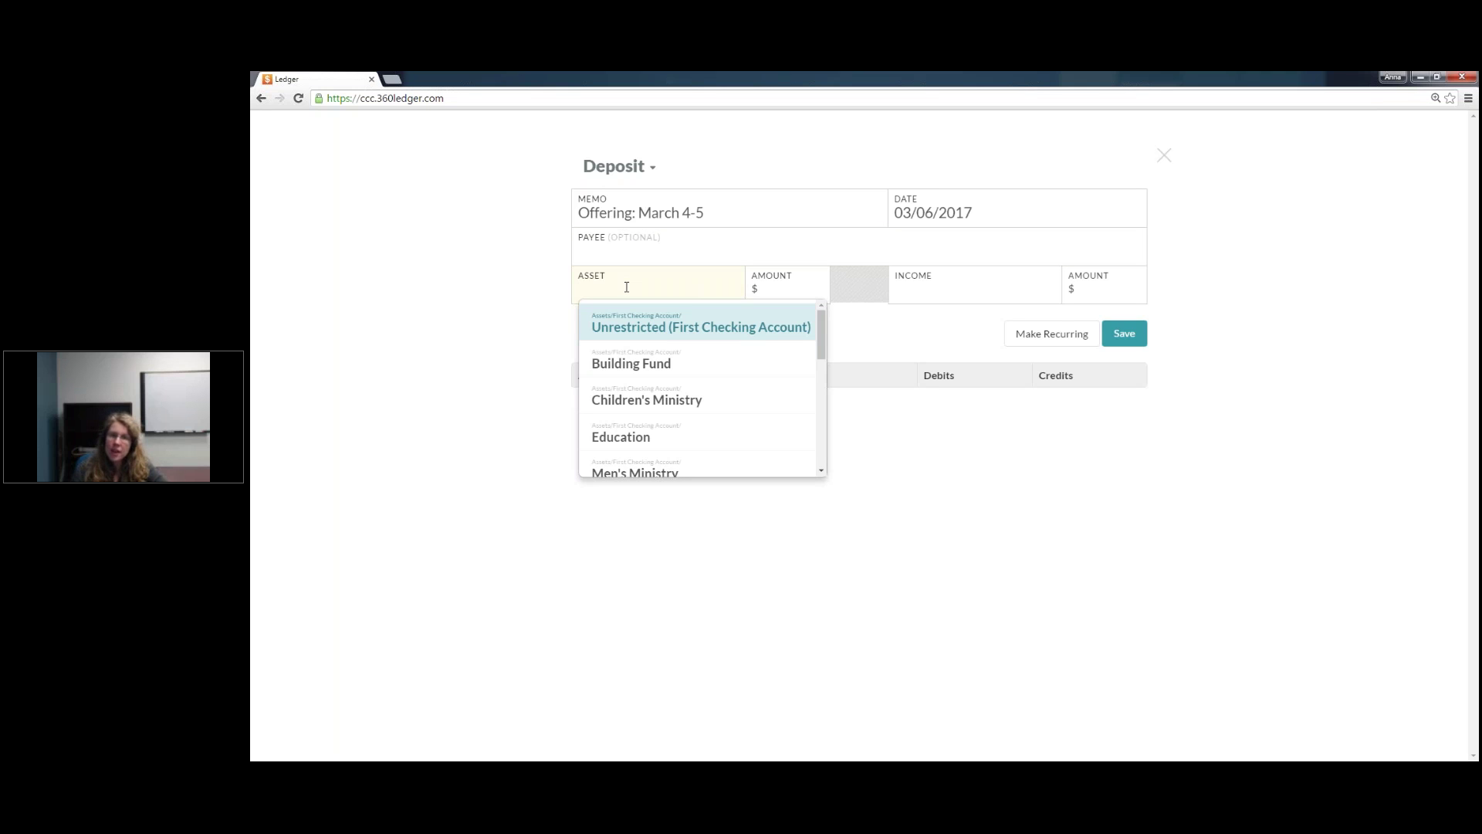
click(631, 328)
click(778, 288)
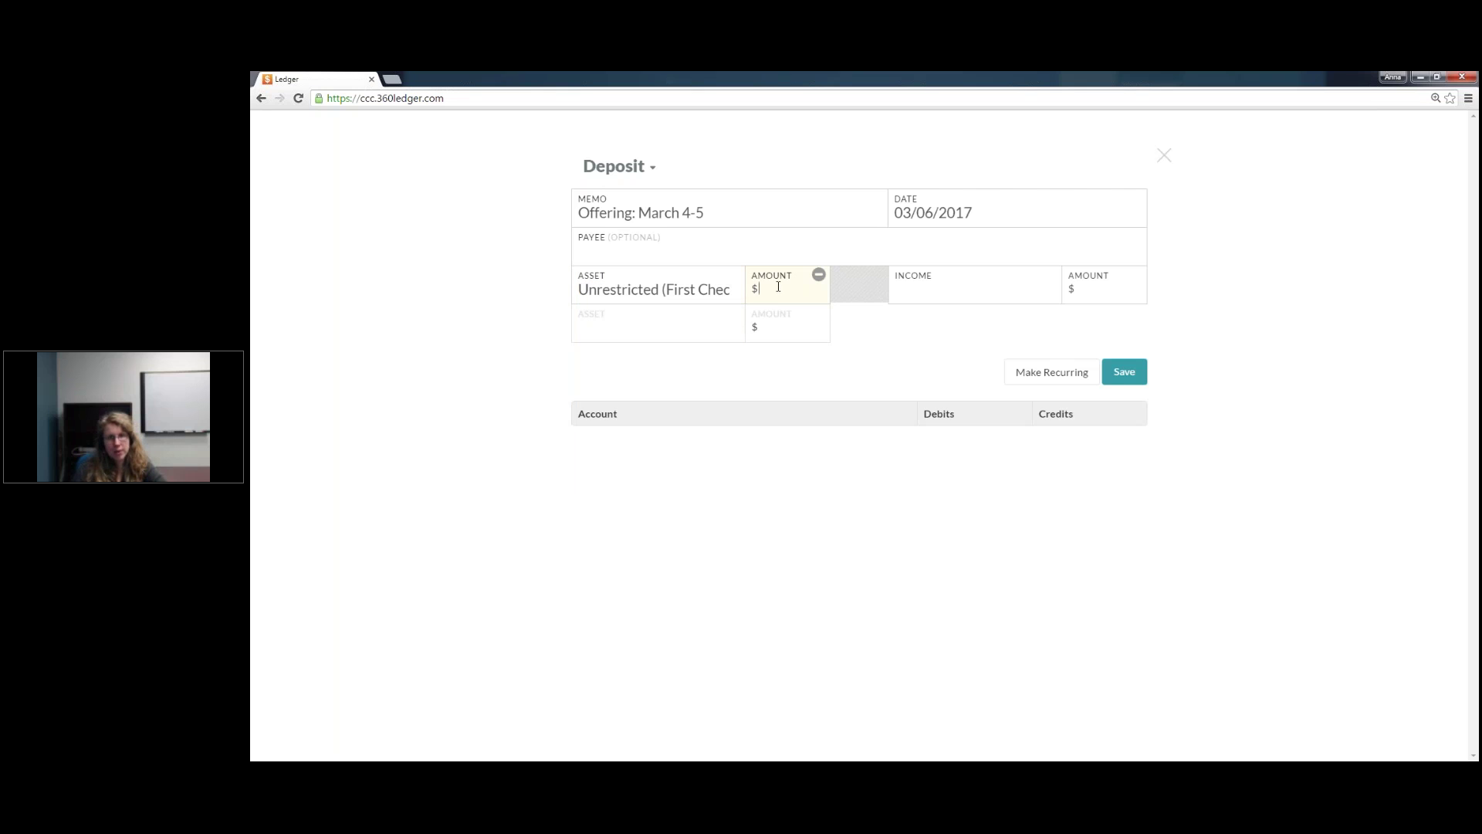
text(5000)
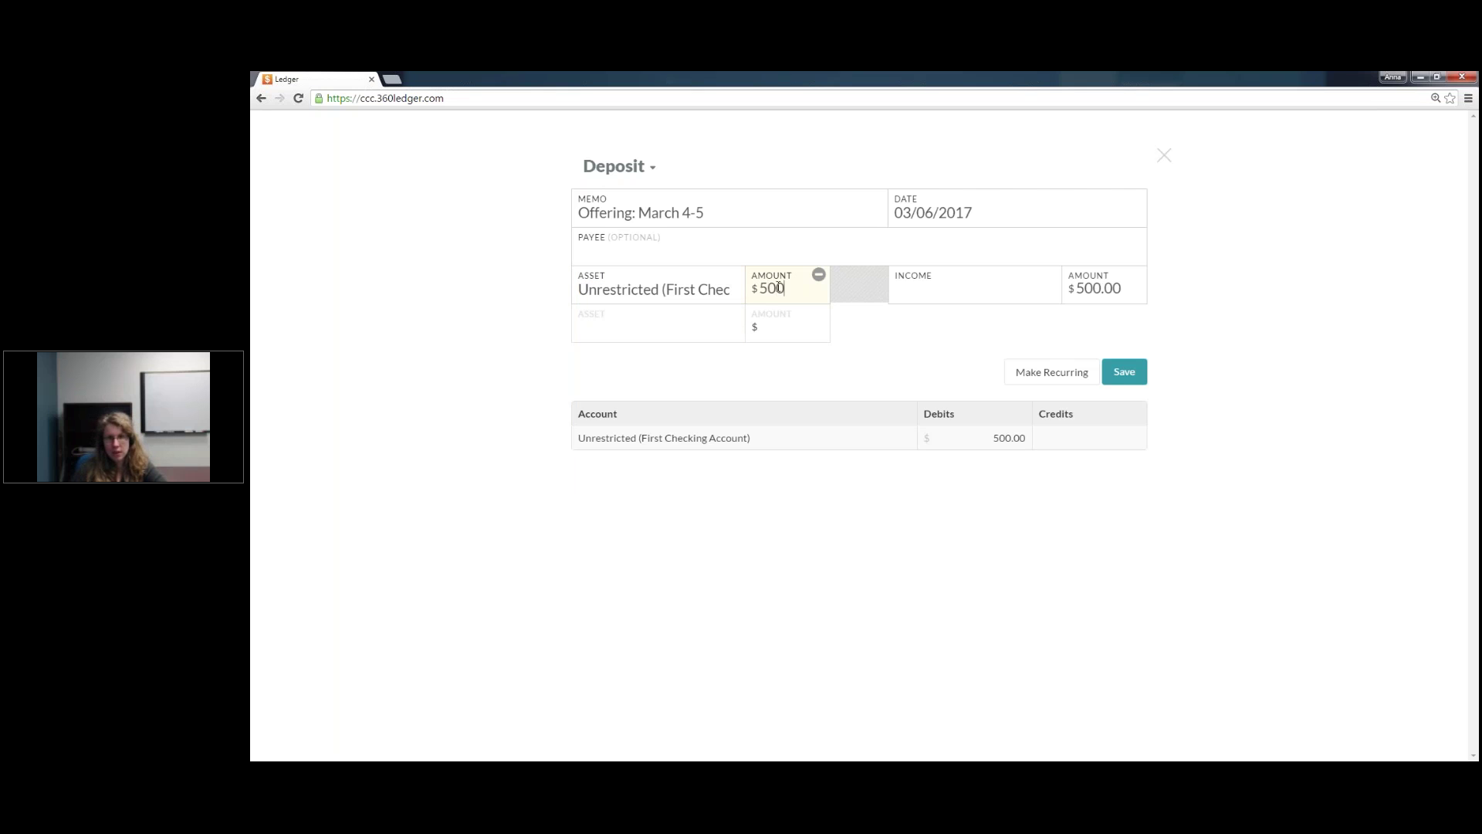
Step: Assign the deposit's income to the General Fund, save the transaction and dismiss the notification
click(915, 285)
key(Return)
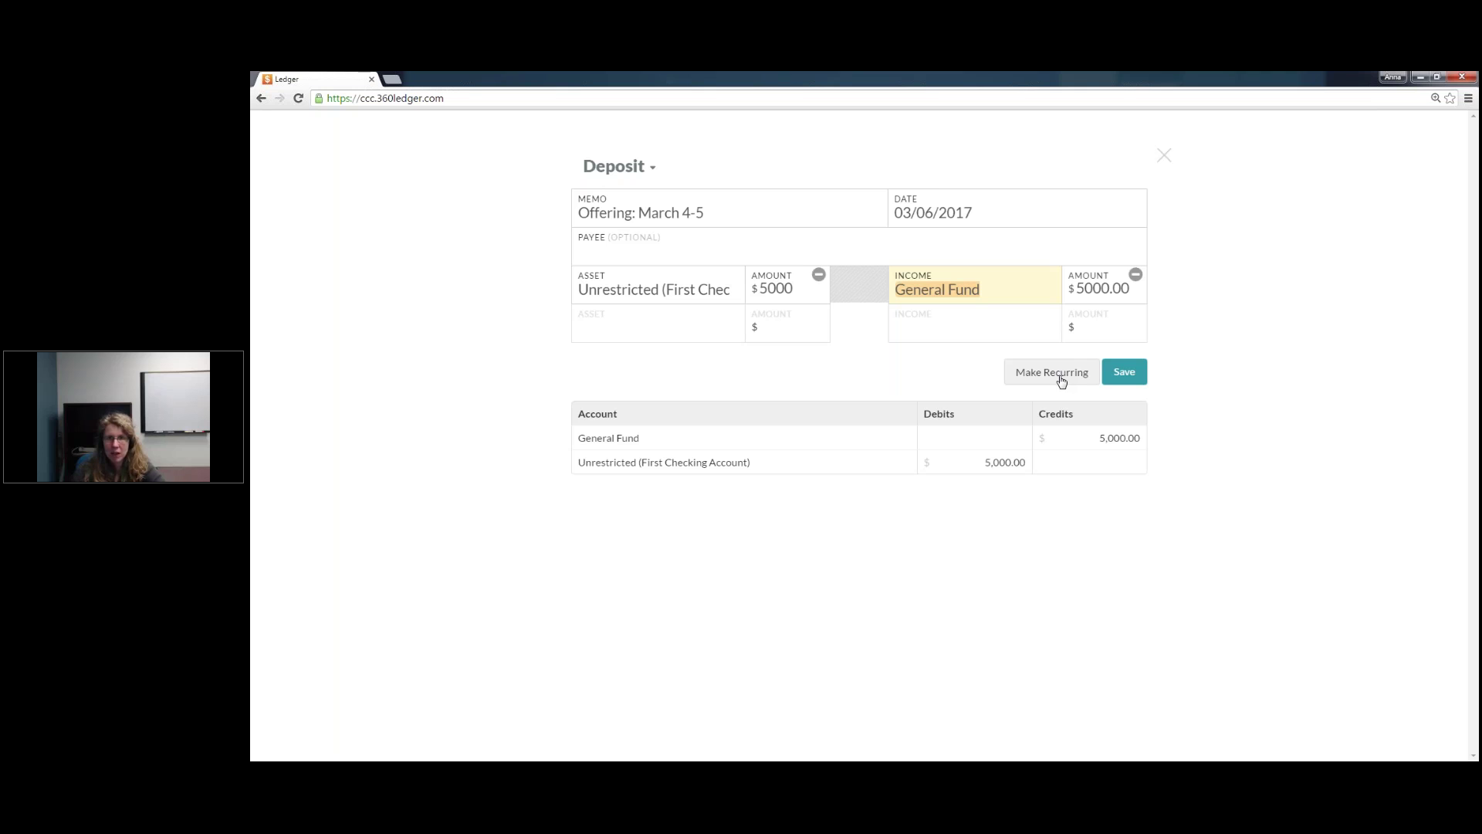
click(1124, 378)
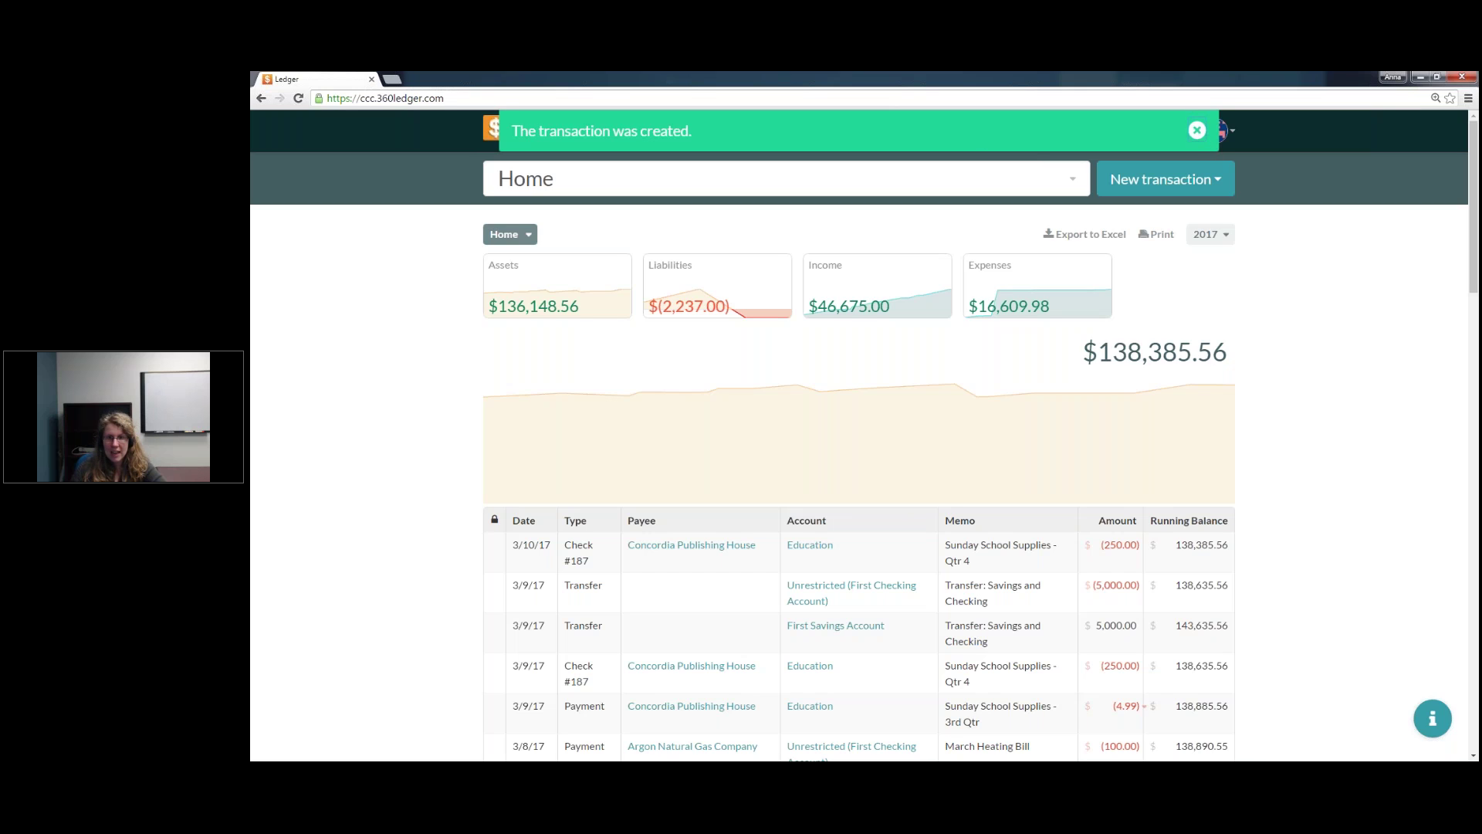
click(1198, 131)
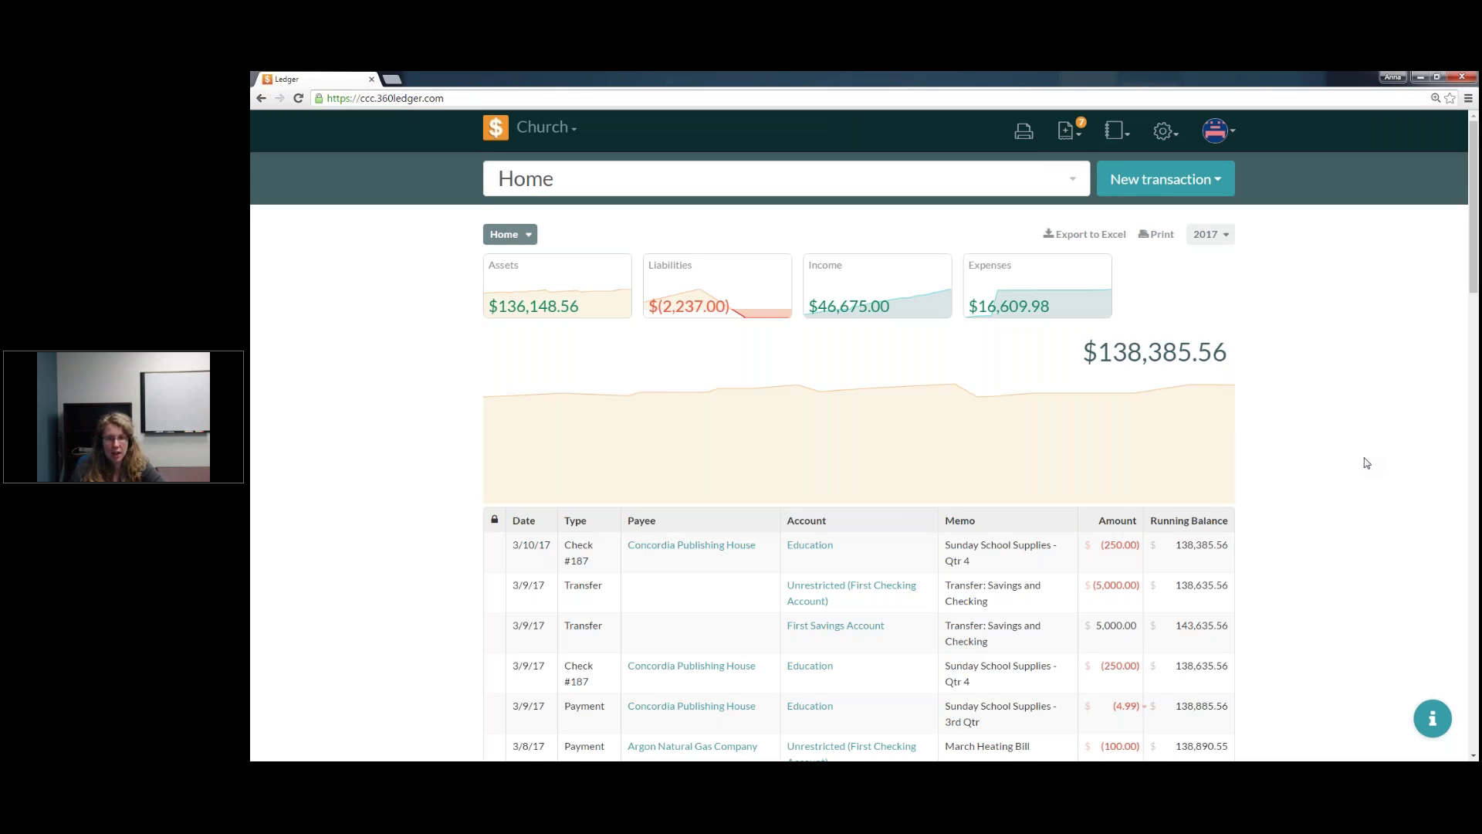
Step: Start a new payment with the memo "Youth Bible Study Curriculum" and the date 03/07/2017
scroll(1367, 463, down, 1)
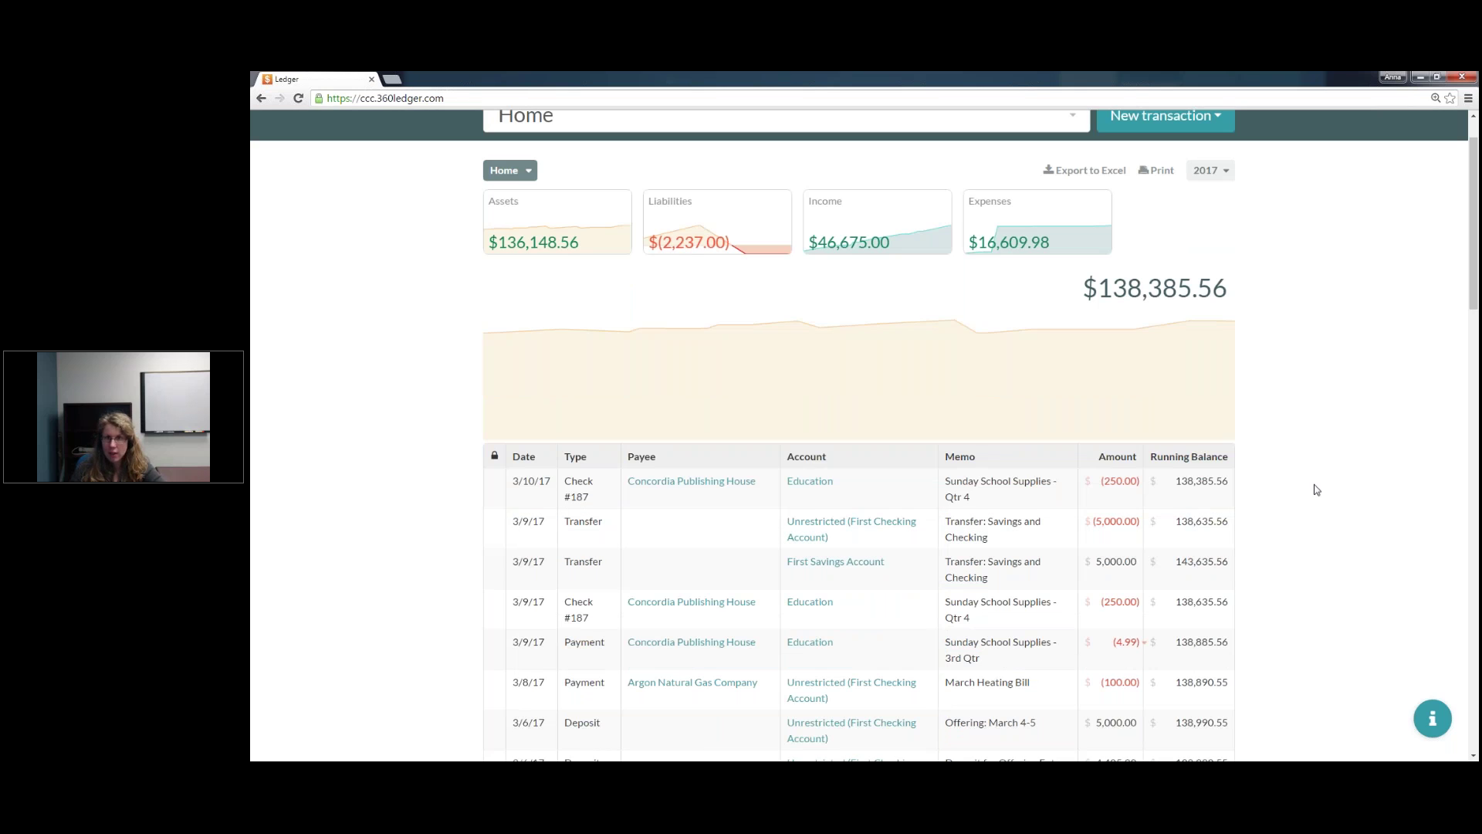
scroll(1317, 490, down, 1)
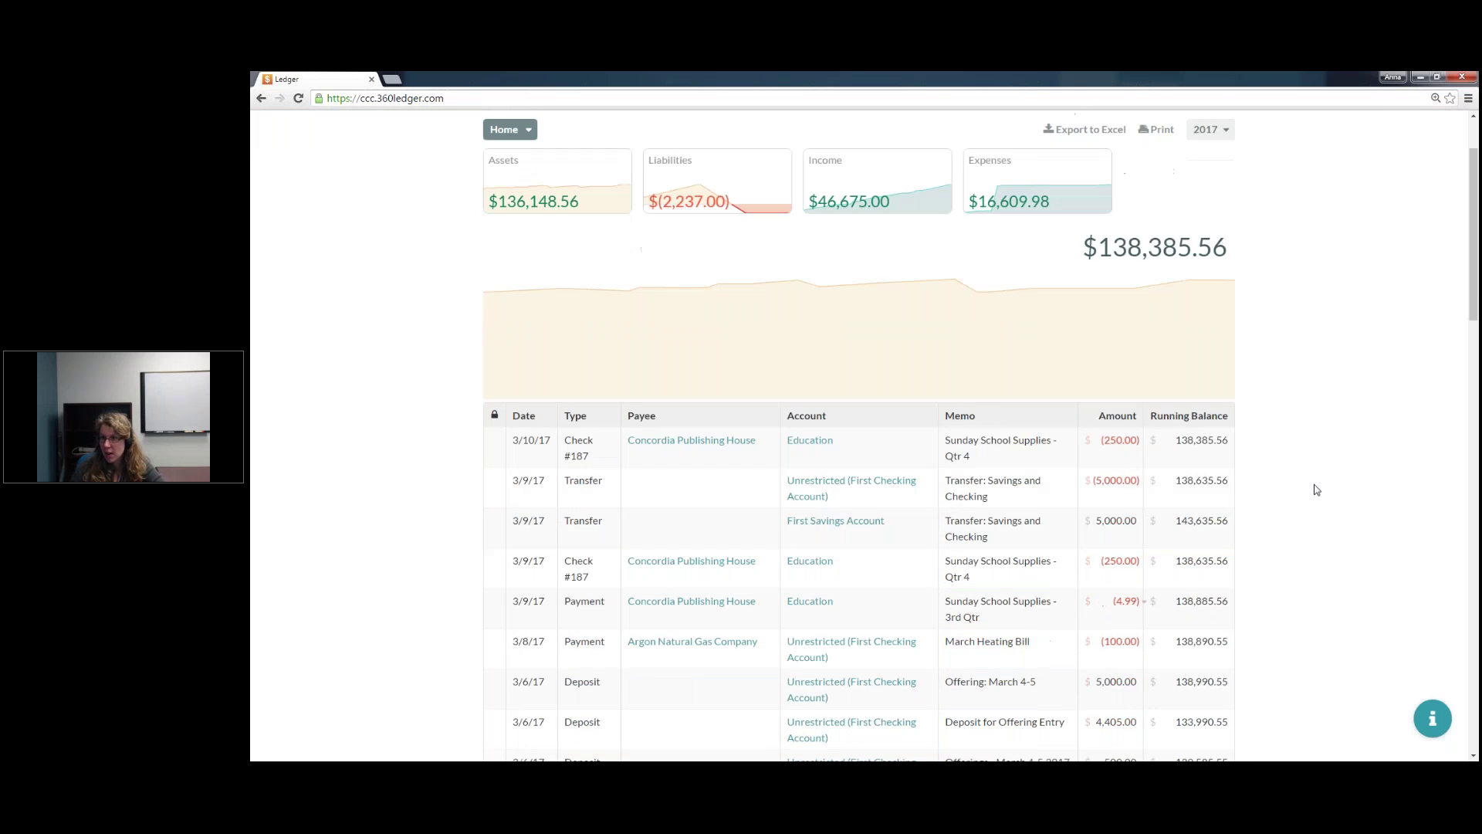
scroll(1322, 447, up, 2)
click(1162, 179)
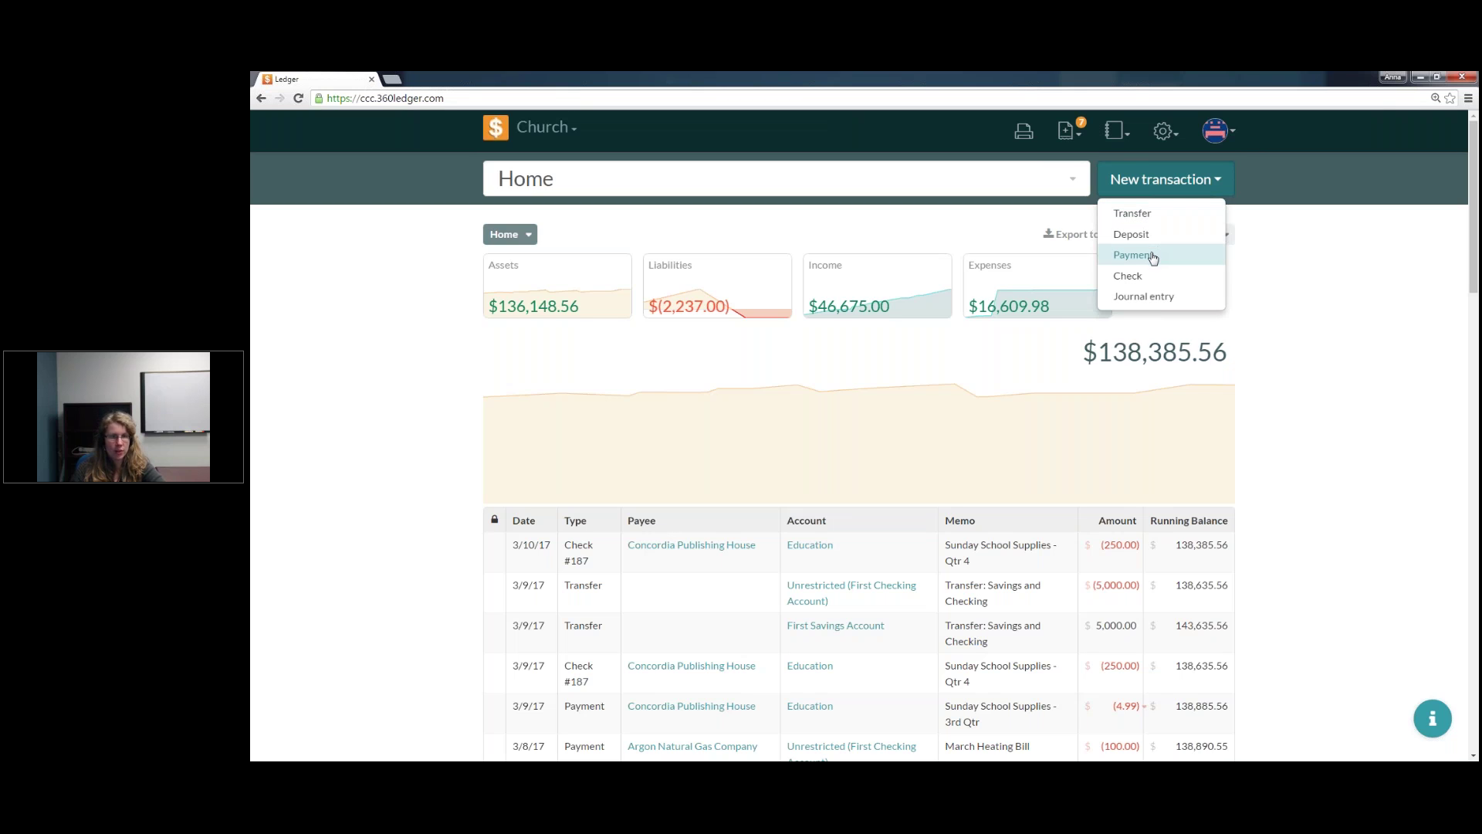
click(1135, 255)
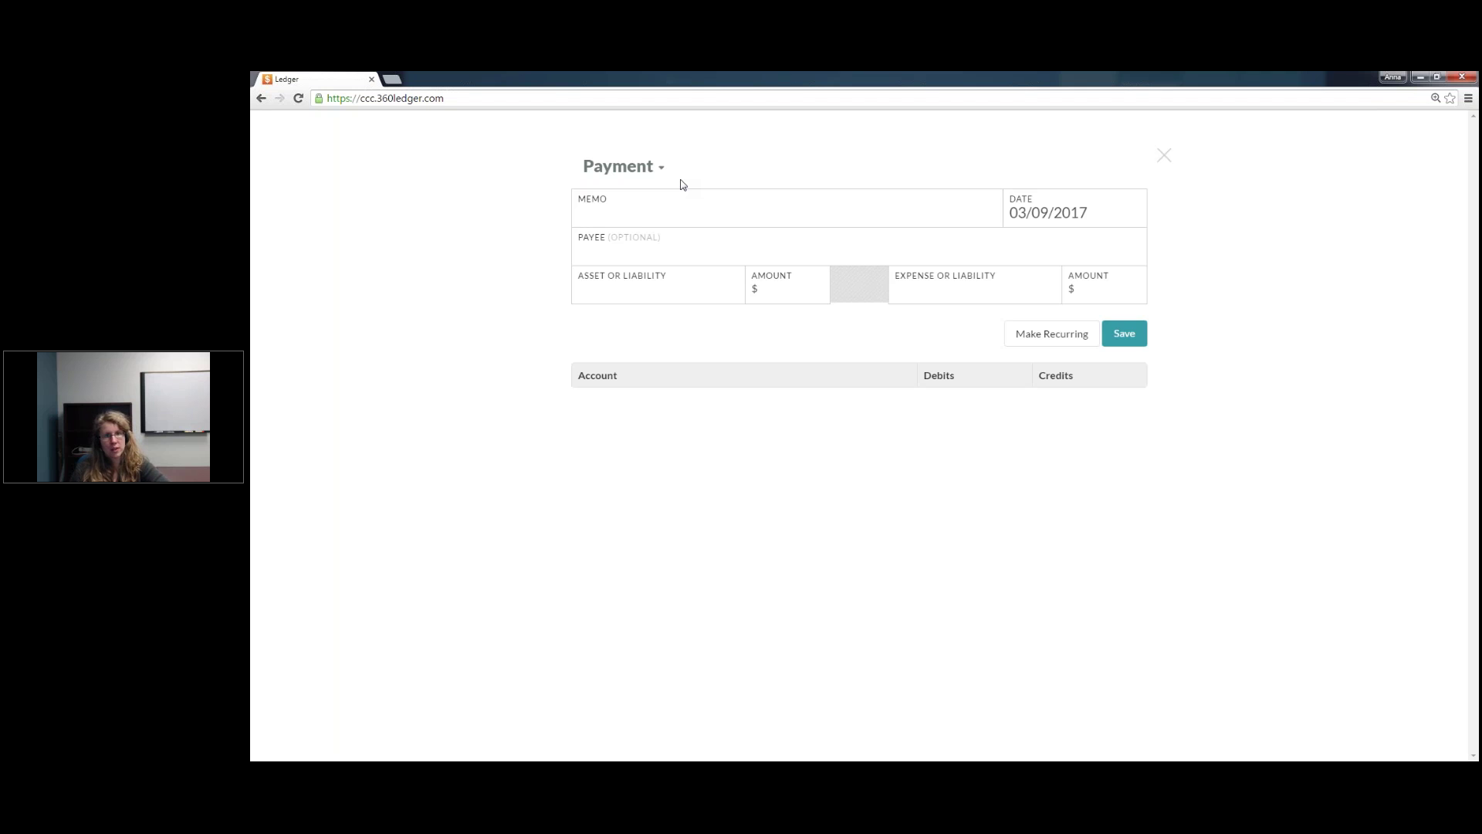
click(662, 209)
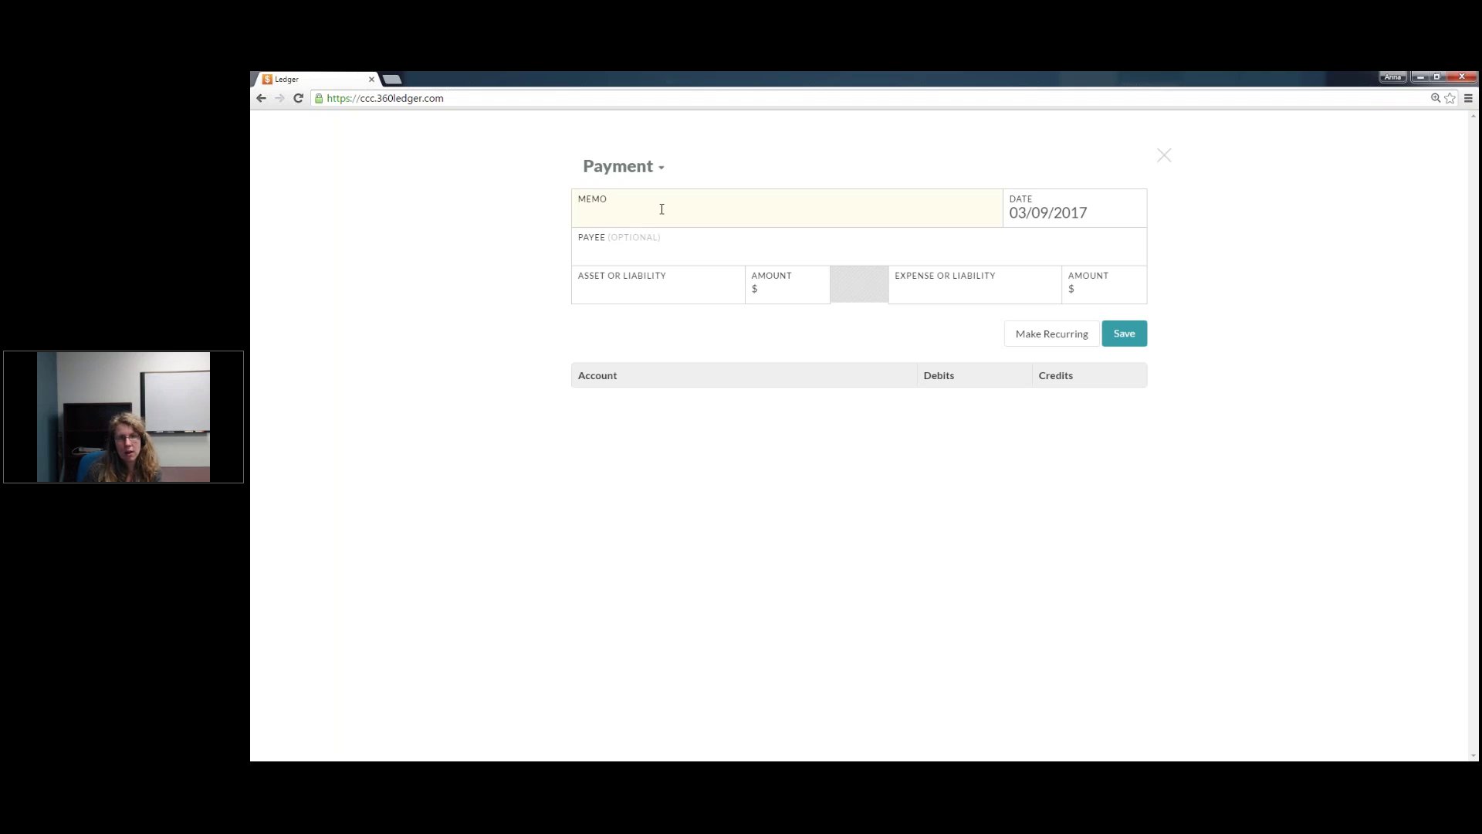
text(Youth)
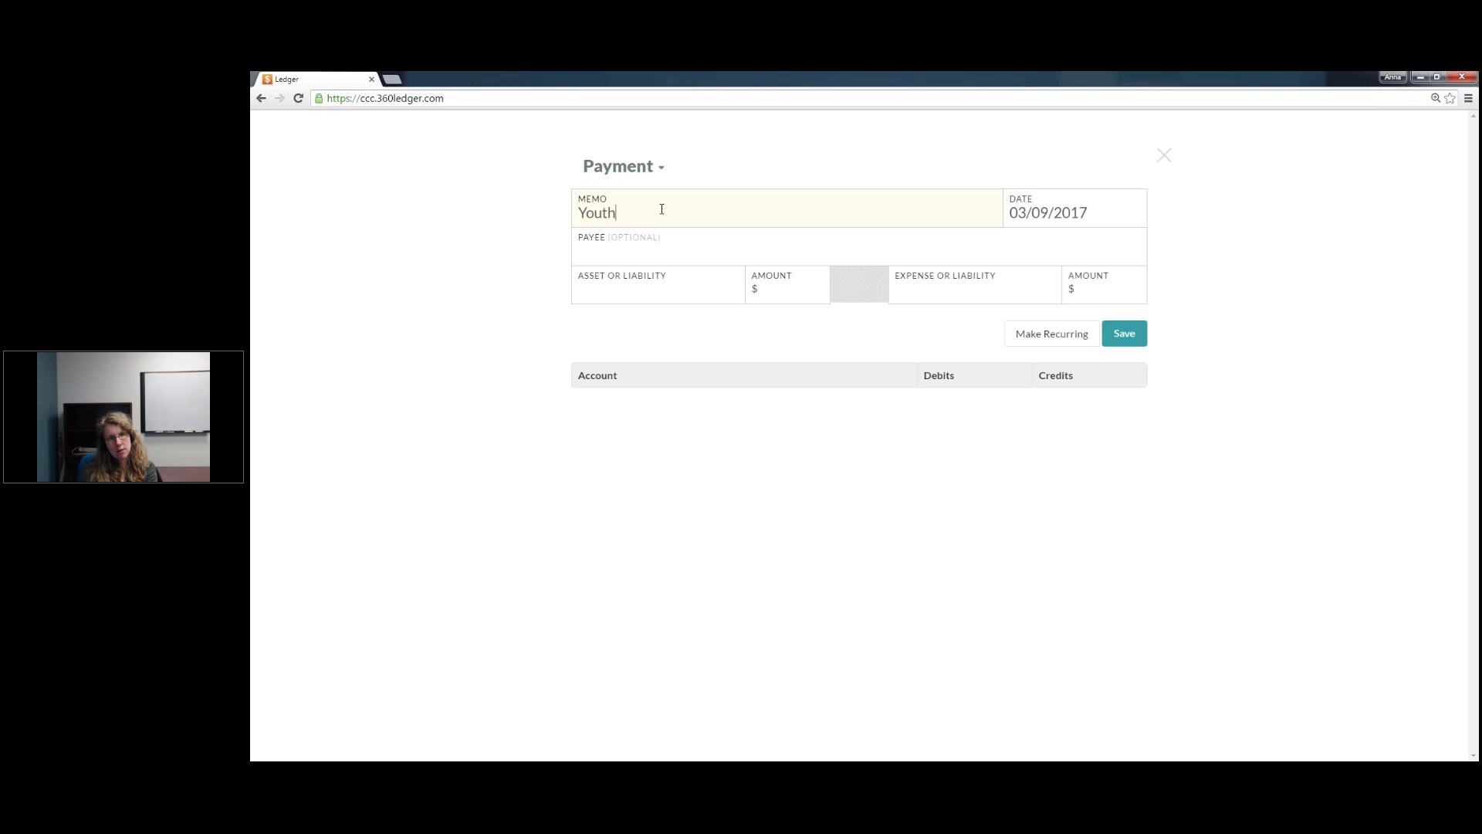
text( Bible Stud)
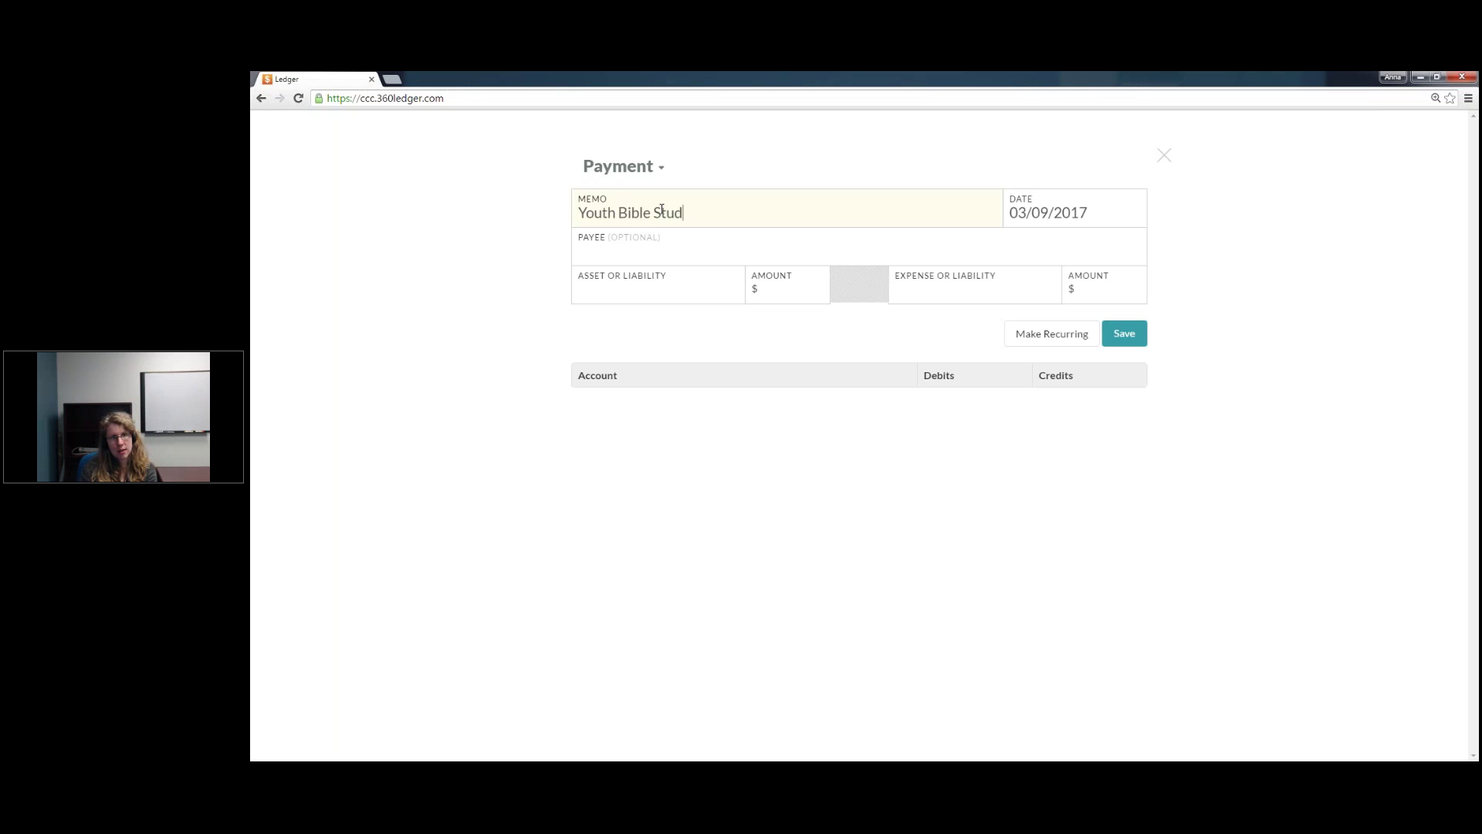
text(y Curriculum)
click(1055, 205)
click(1071, 305)
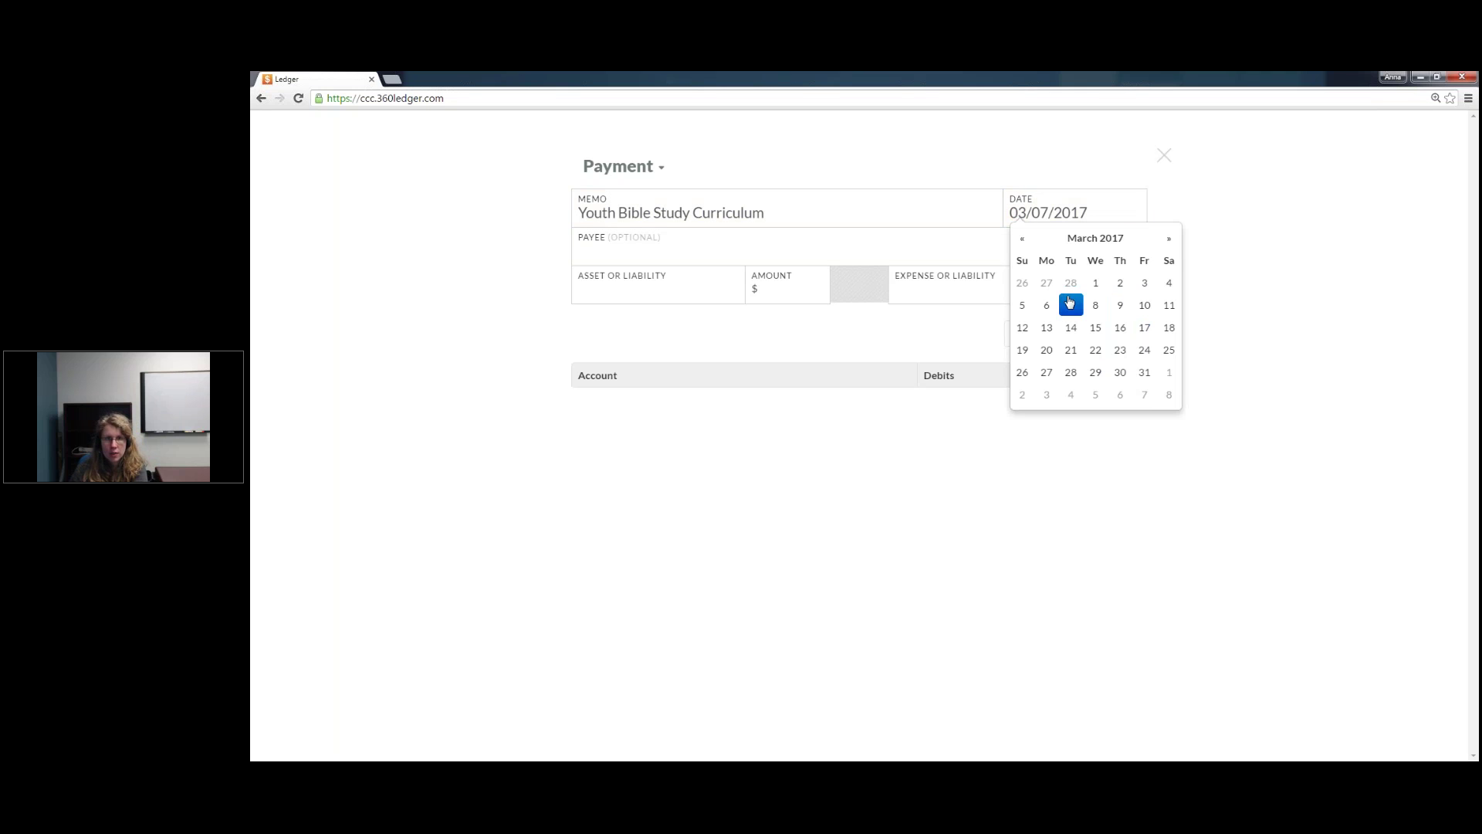
Step: Set the payment's payee to Concordia Publishing House and its asset to Youth Fund with an amount of 500
click(700, 243)
text(Con)
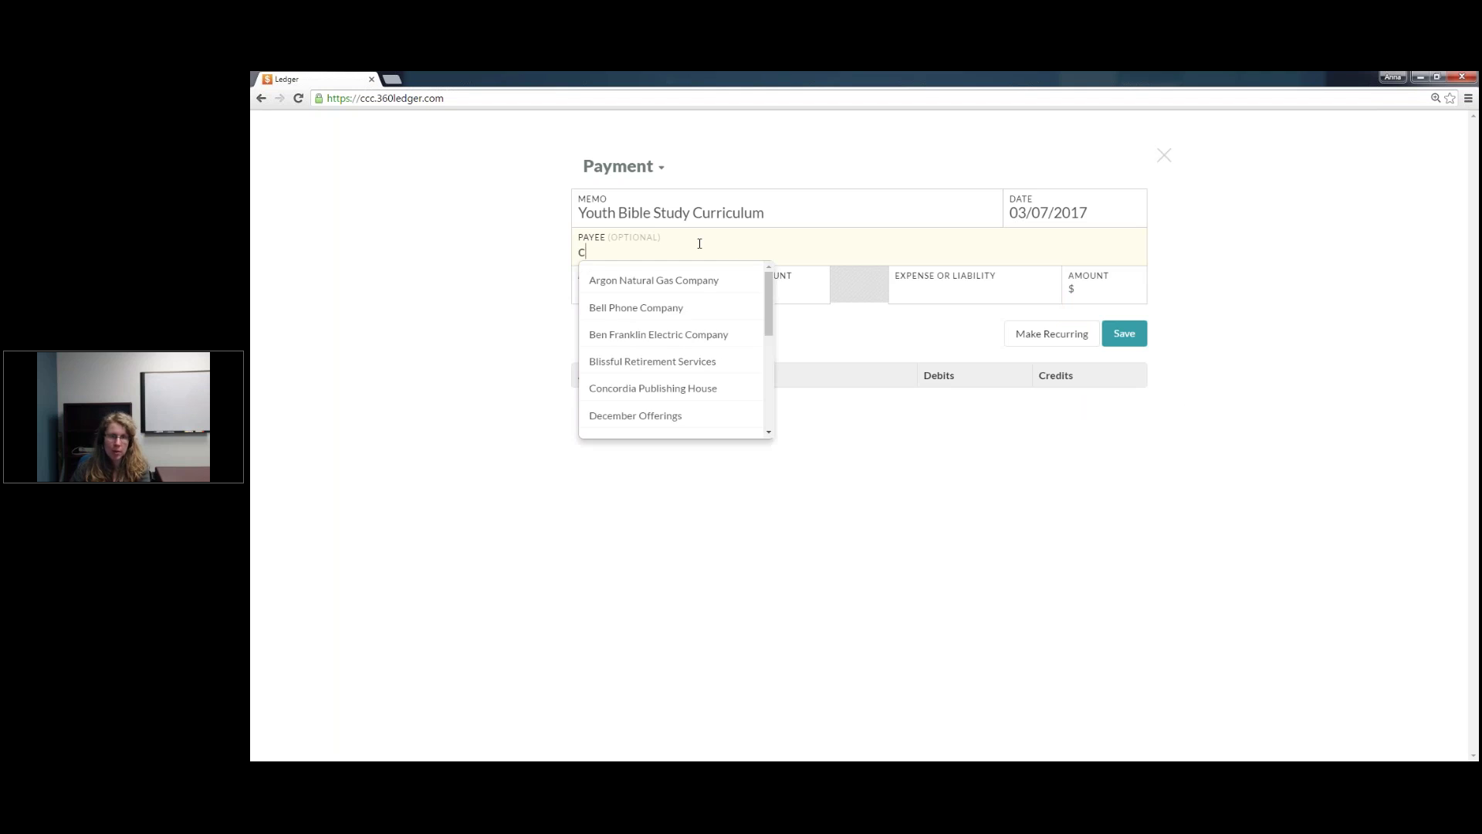
key(Return)
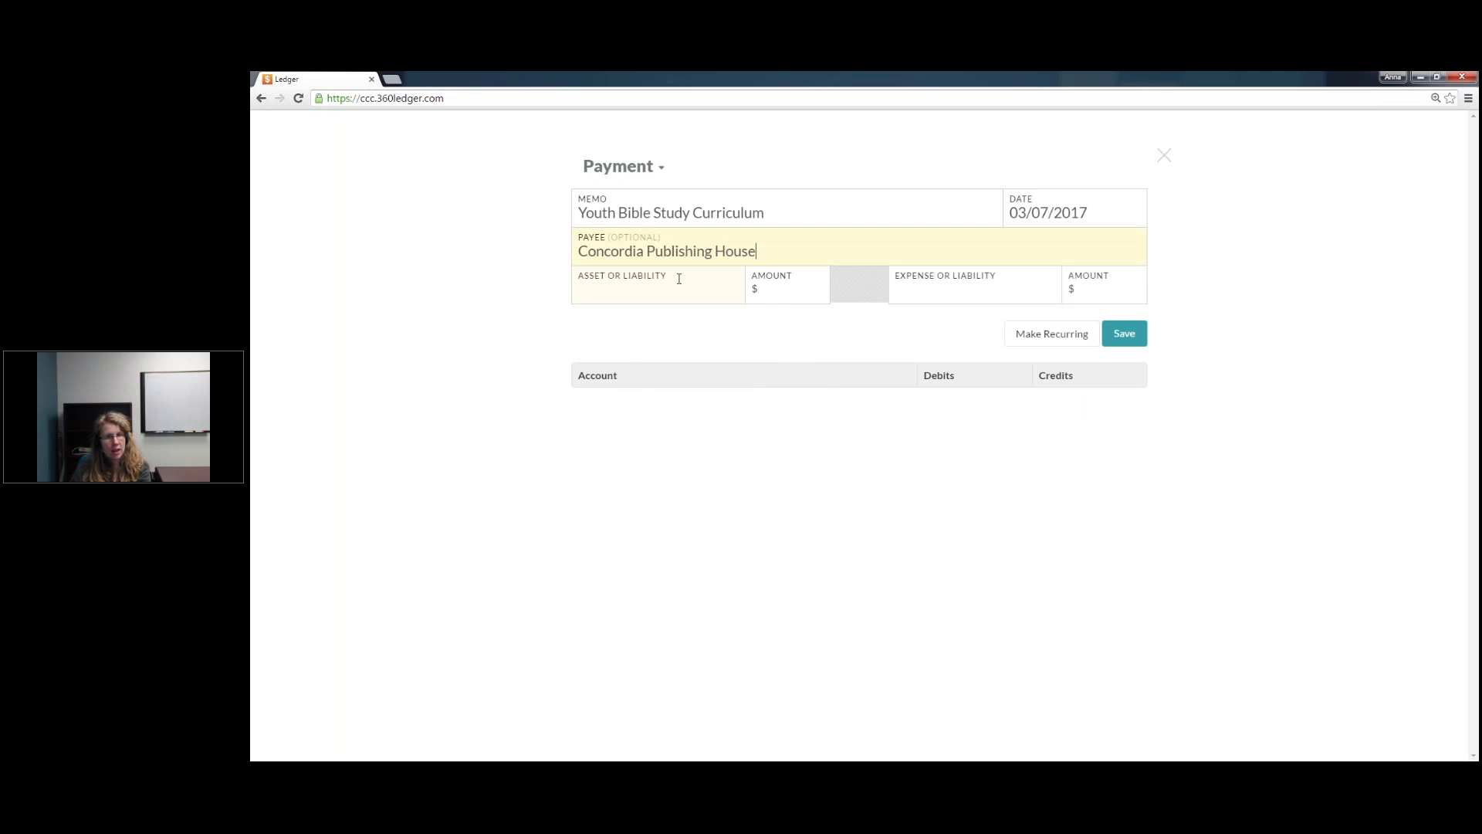
click(689, 278)
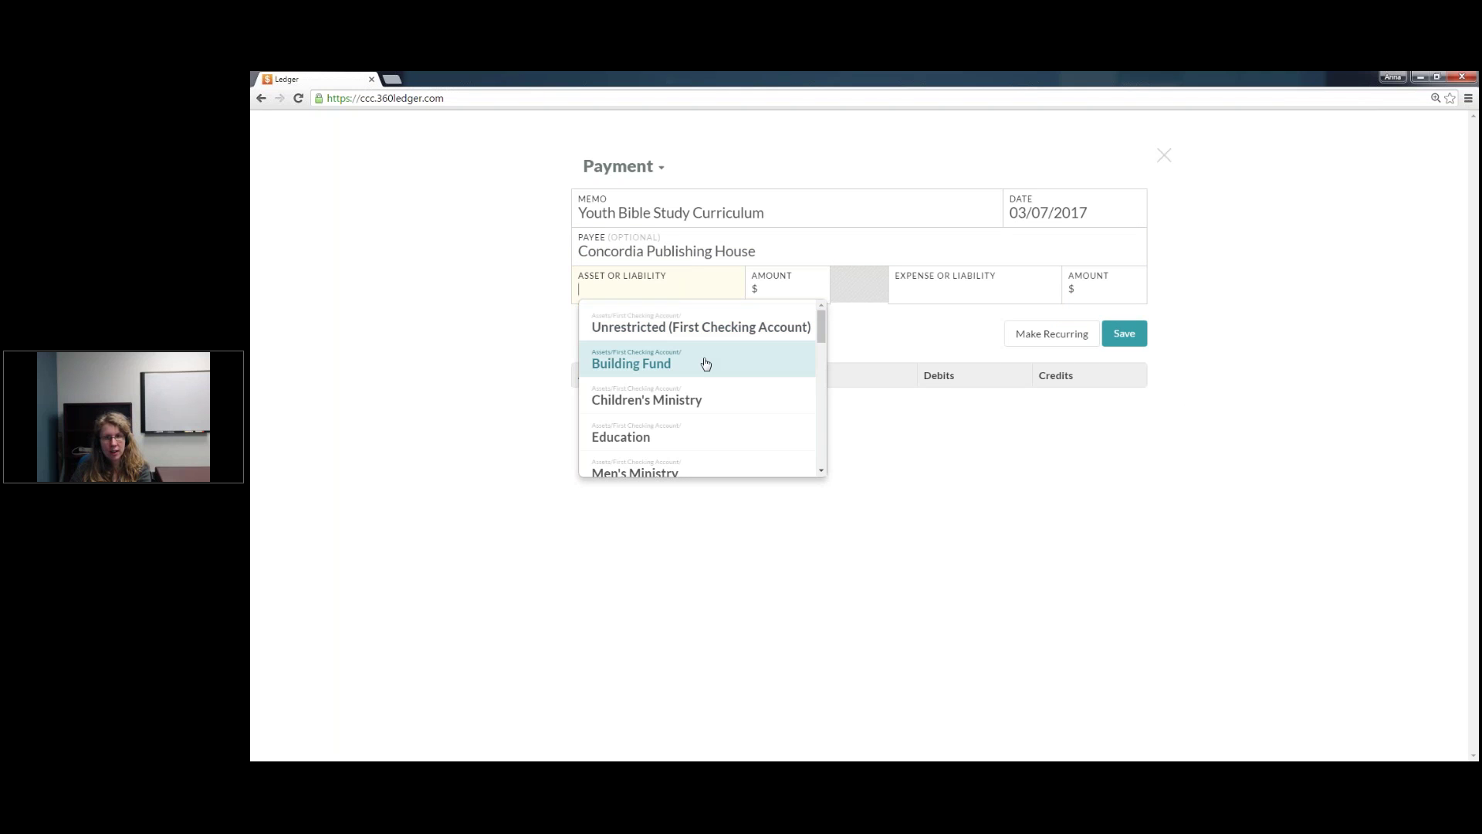
scroll(705, 363, down, 2)
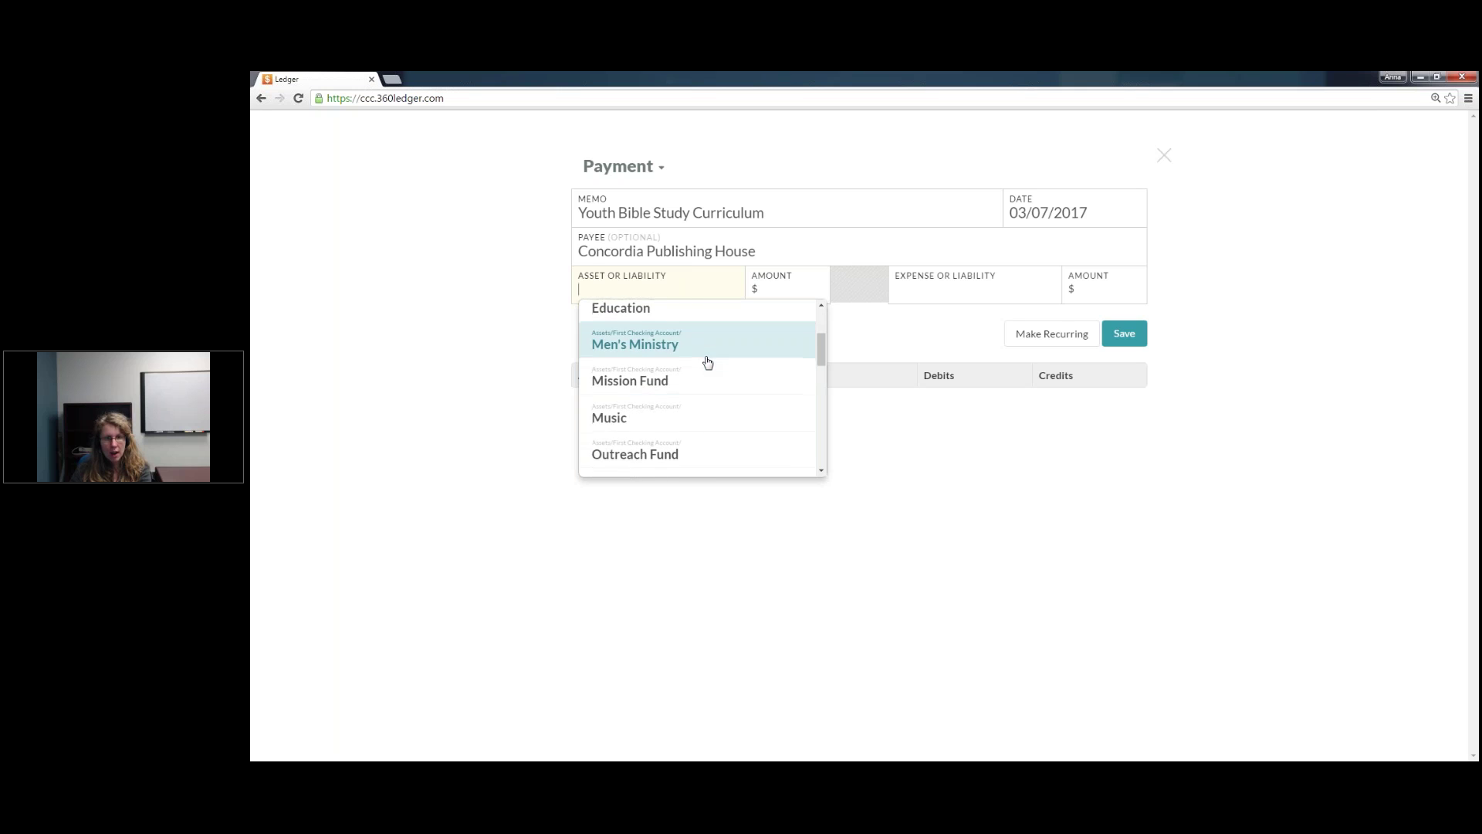
scroll(707, 362, down, 3)
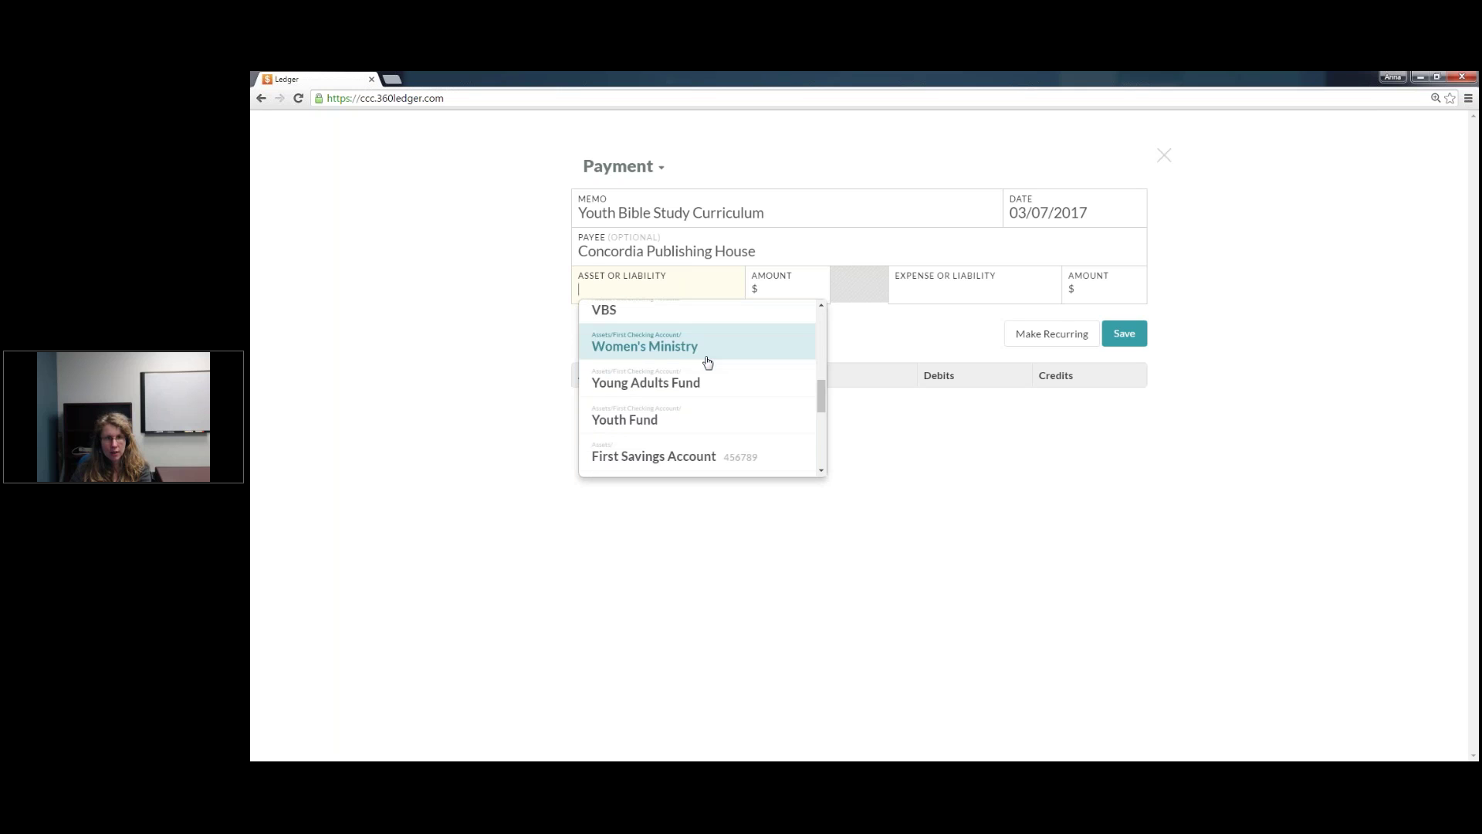
click(699, 423)
click(776, 286)
text(500)
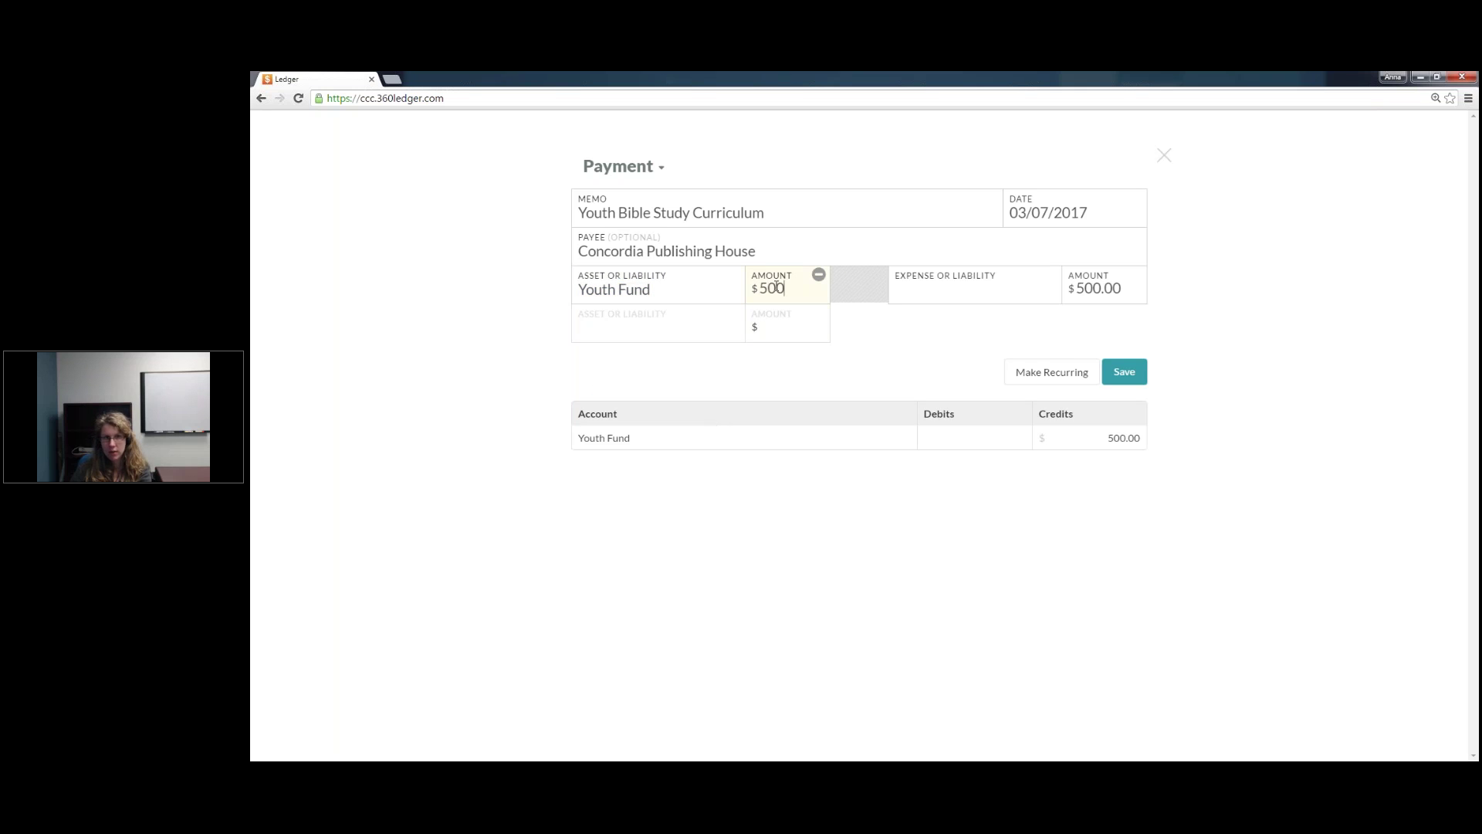
Step: Assign the payment's expense to Youth Supplies, save the transaction and dismiss the notification
click(955, 288)
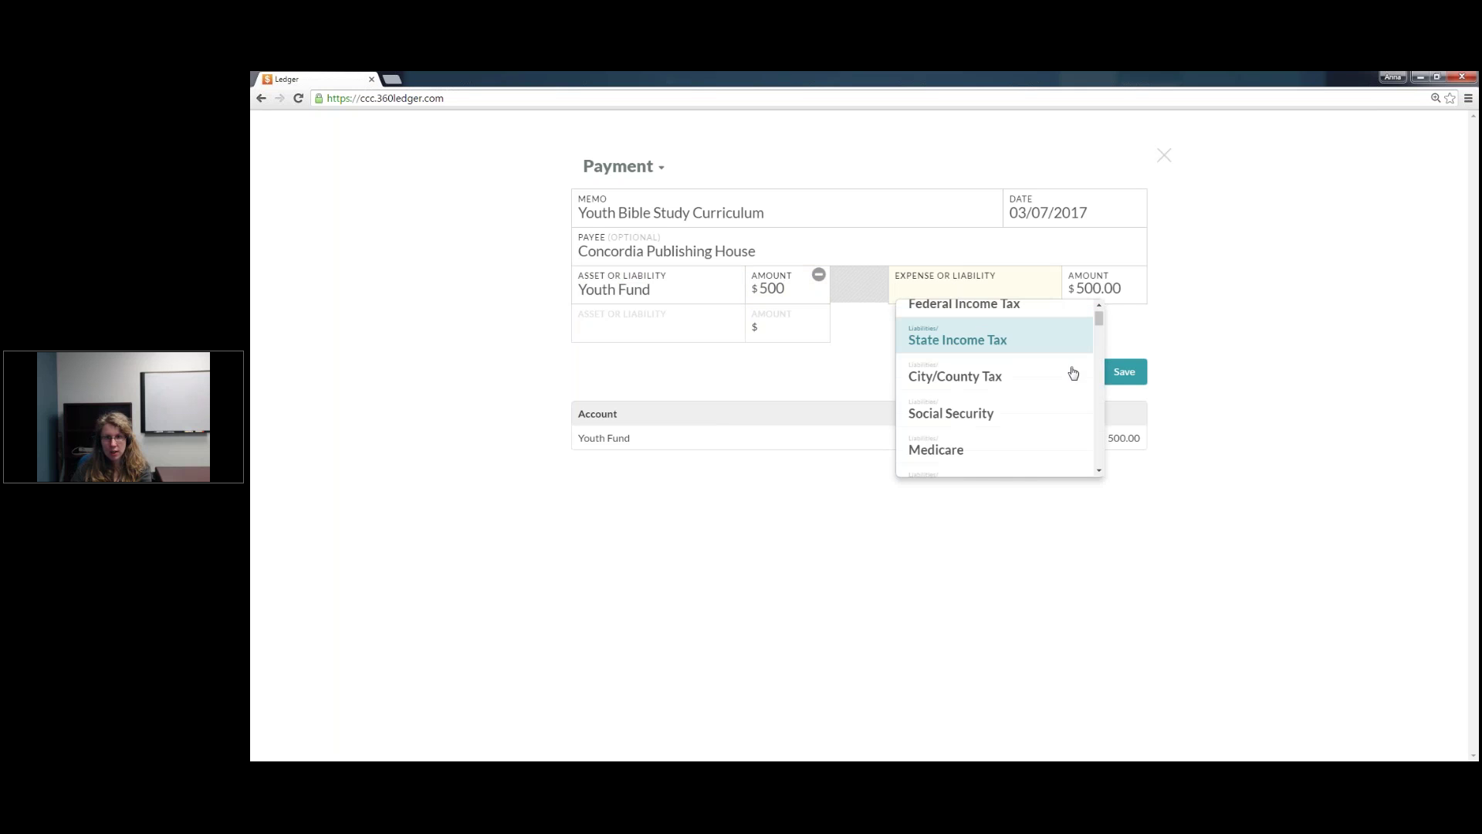
scroll(1073, 374, down, 2)
scroll(1072, 374, down, 3)
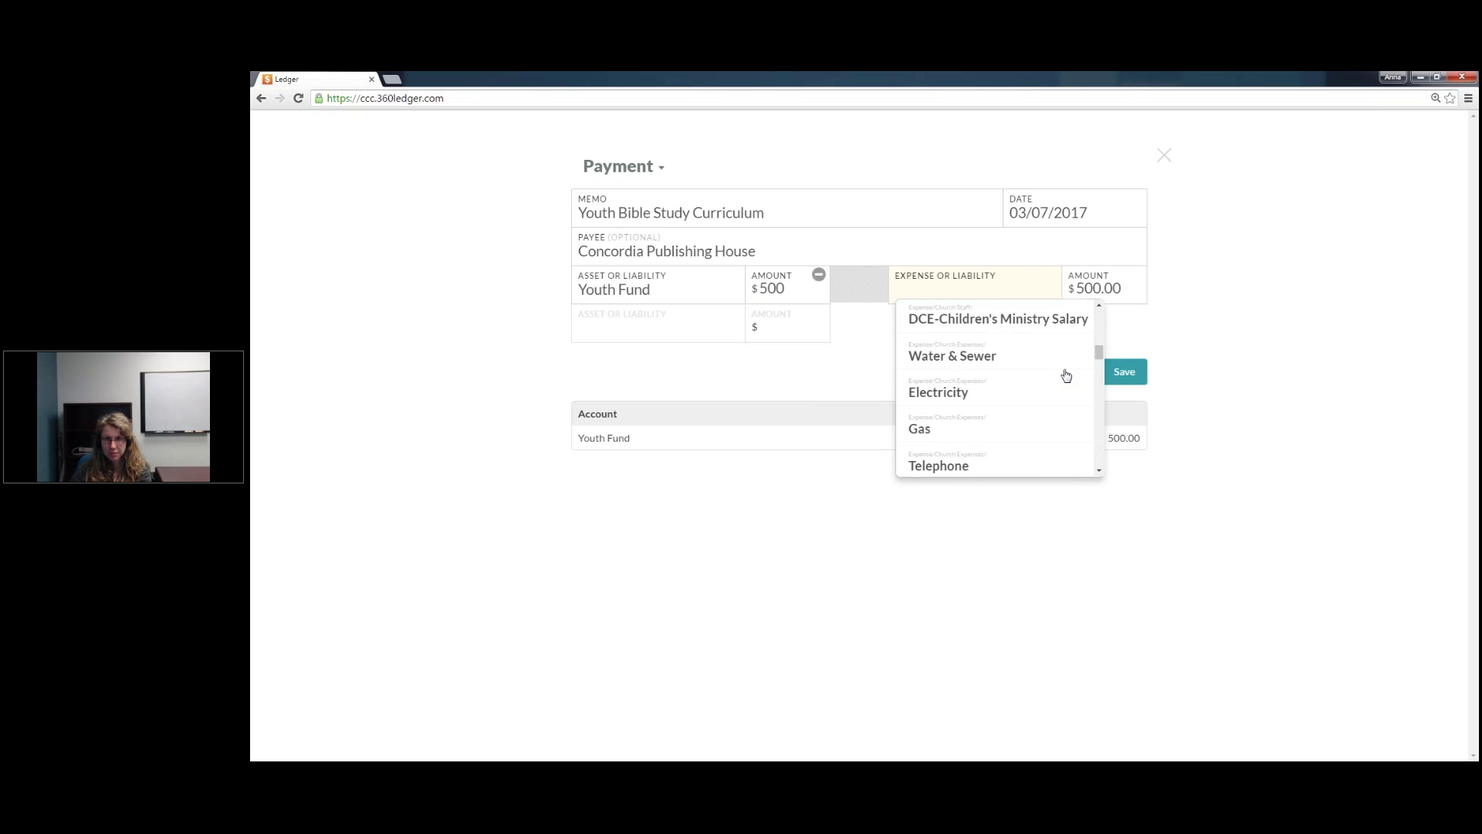
scroll(1066, 375, down, 5)
scroll(1067, 375, down, 3)
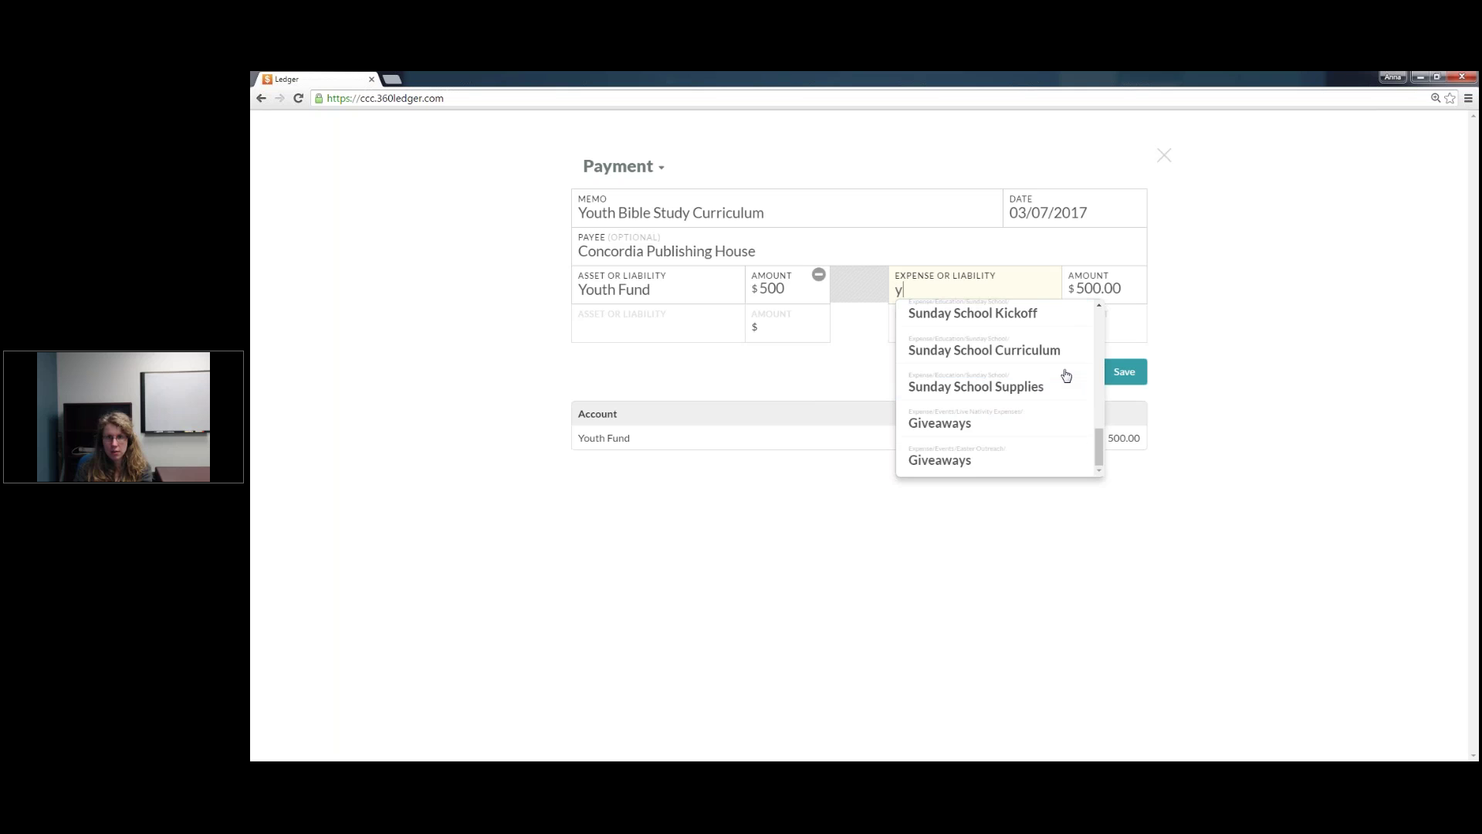
text(youth)
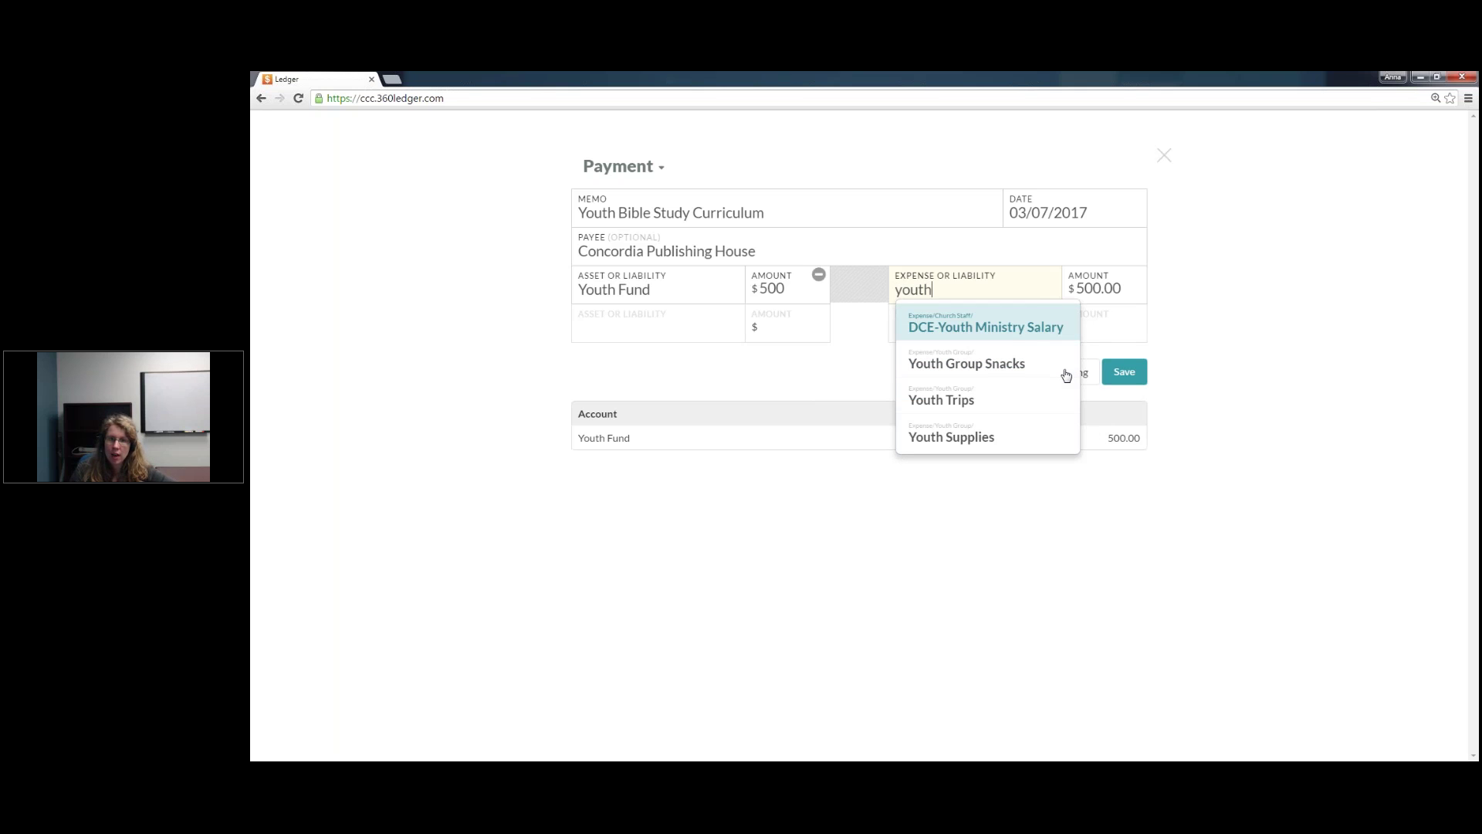
click(996, 439)
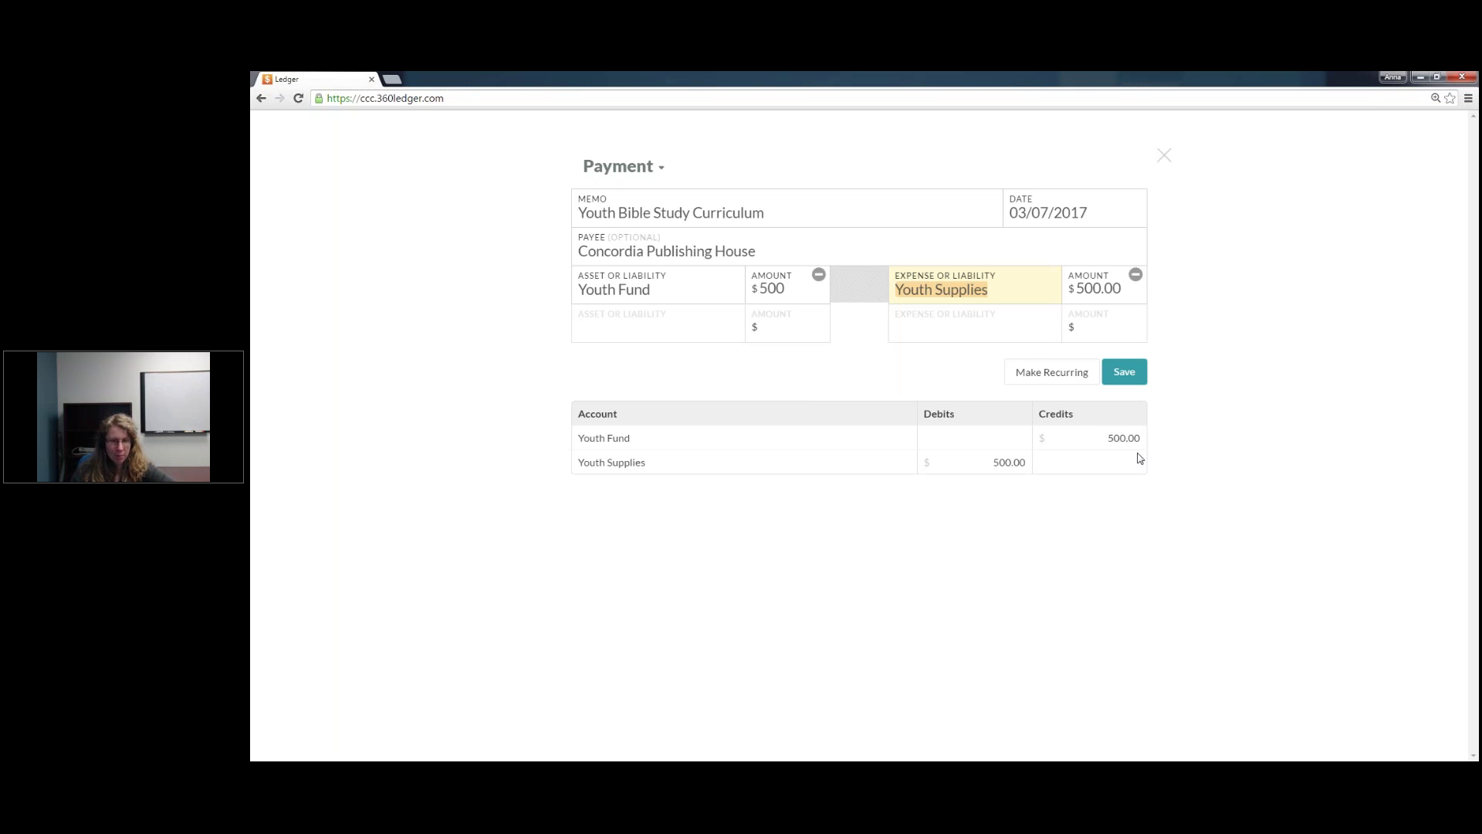
click(1125, 371)
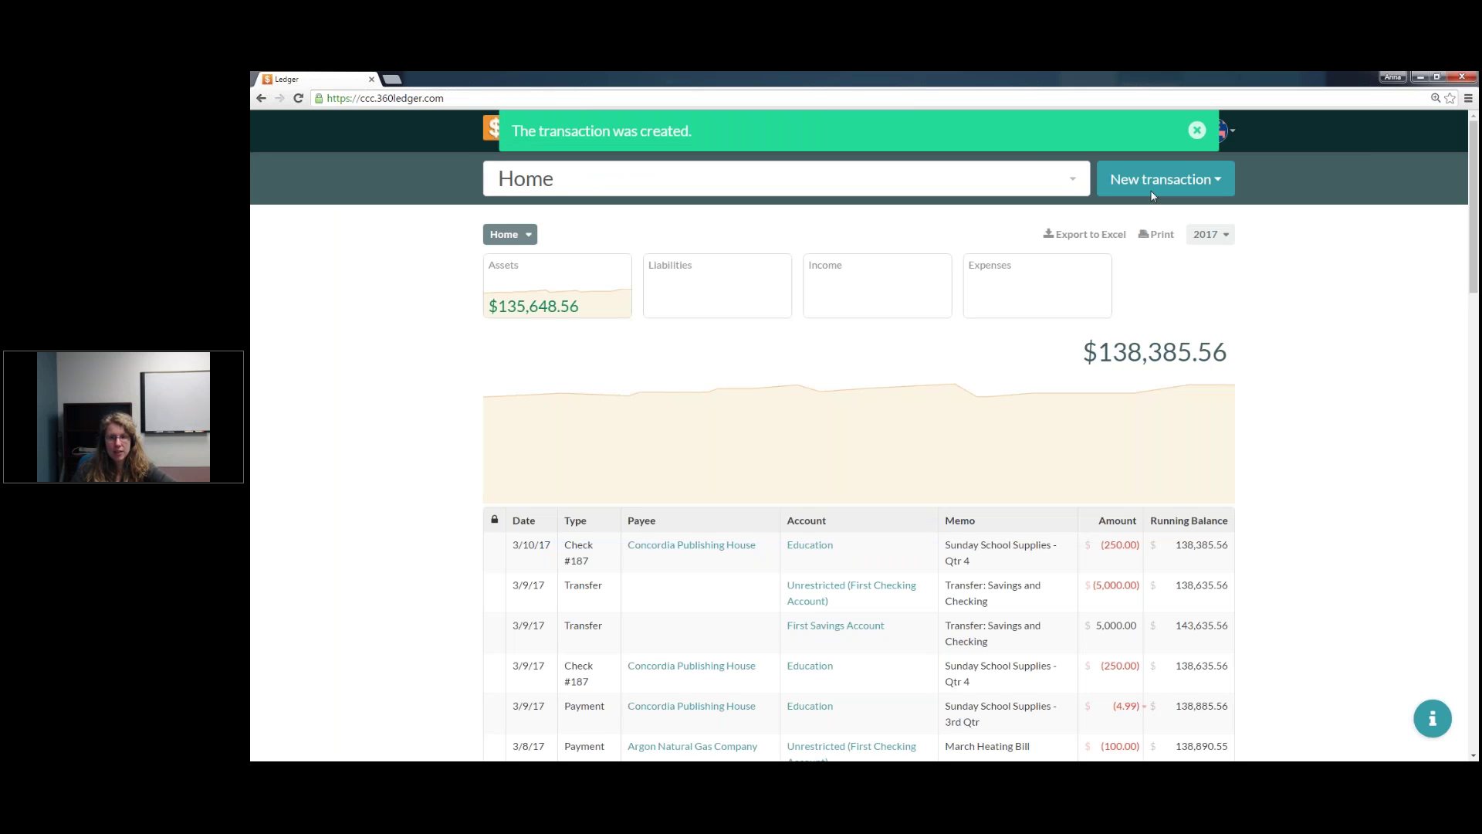
click(1198, 128)
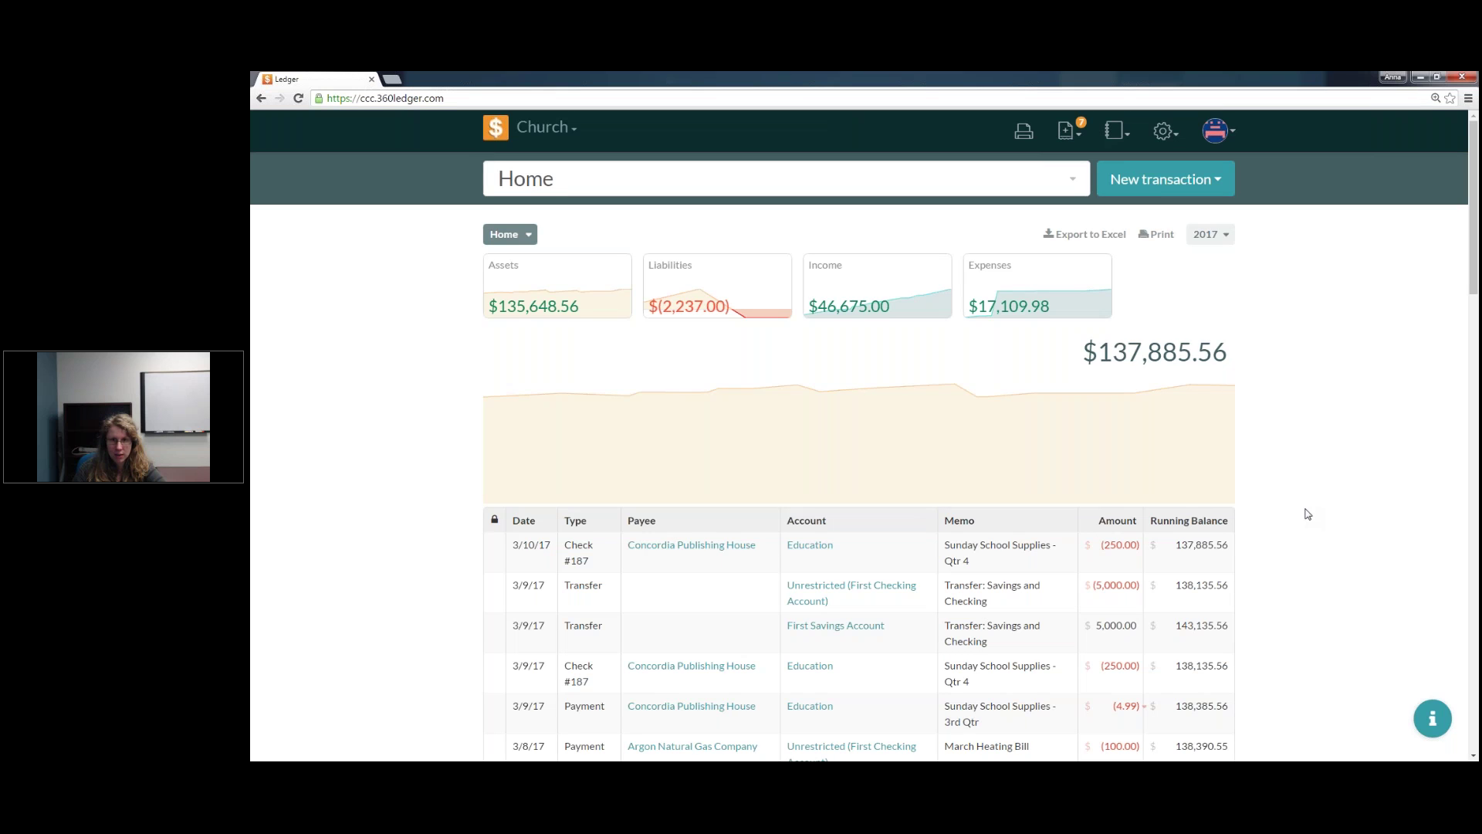
Step: Look over the new payment in the ledger, and start a new check with the memo "Youth Bible Study"
scroll(1308, 514, down, 1)
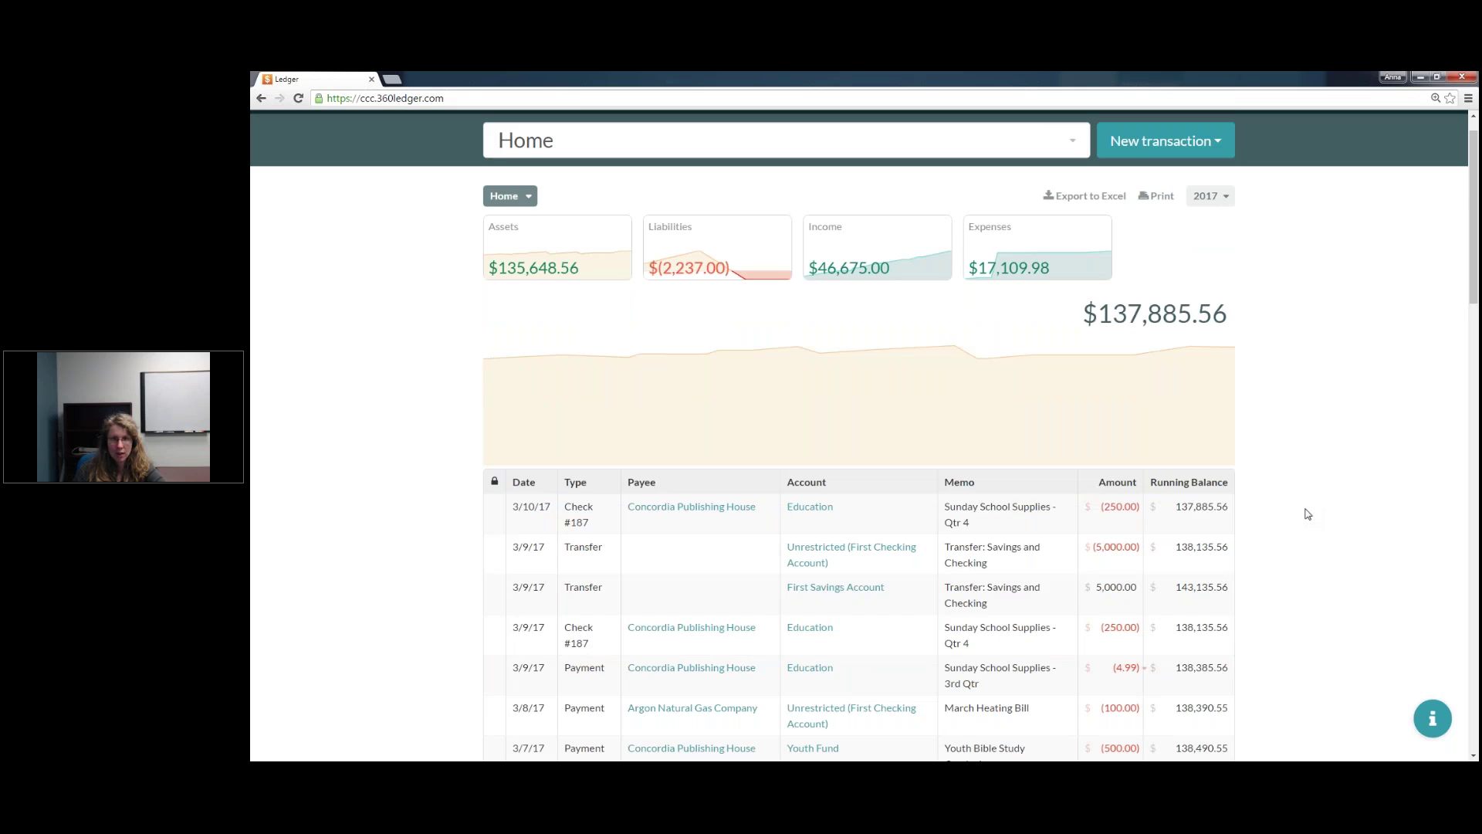
scroll(1308, 514, down, 3)
scroll(1284, 516, up, 4)
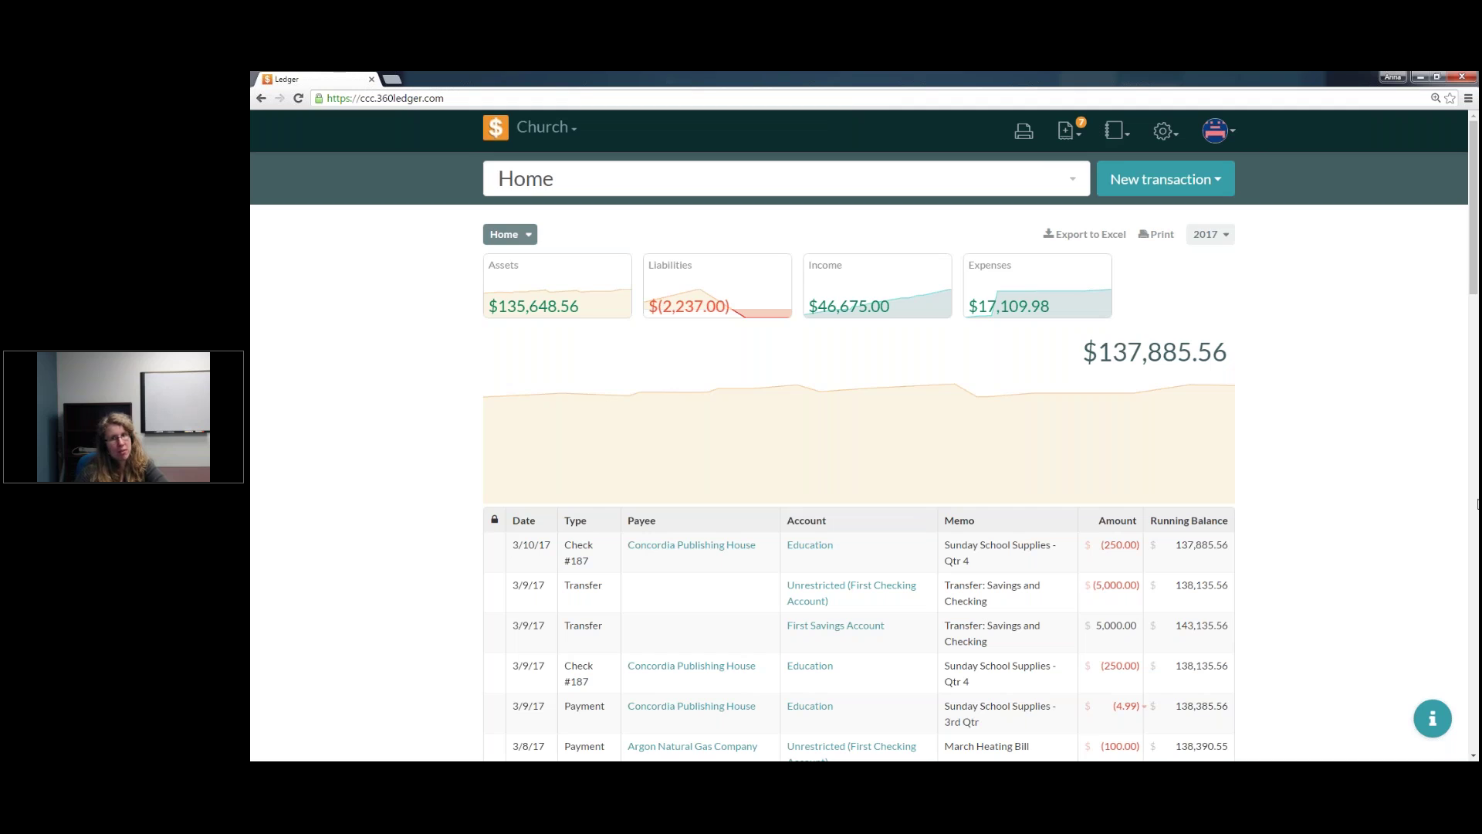
click(1190, 182)
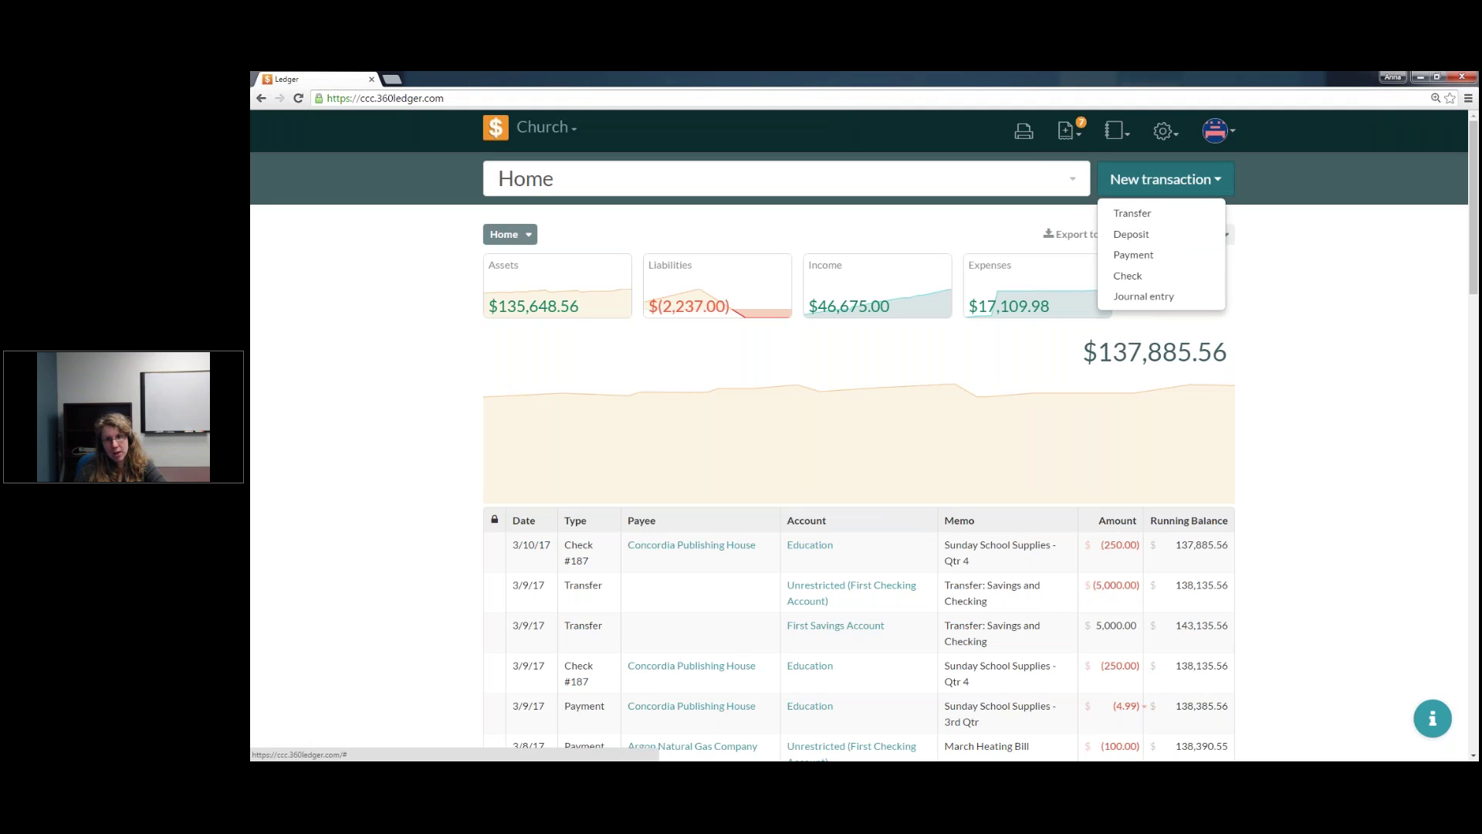
click(1213, 178)
click(1210, 183)
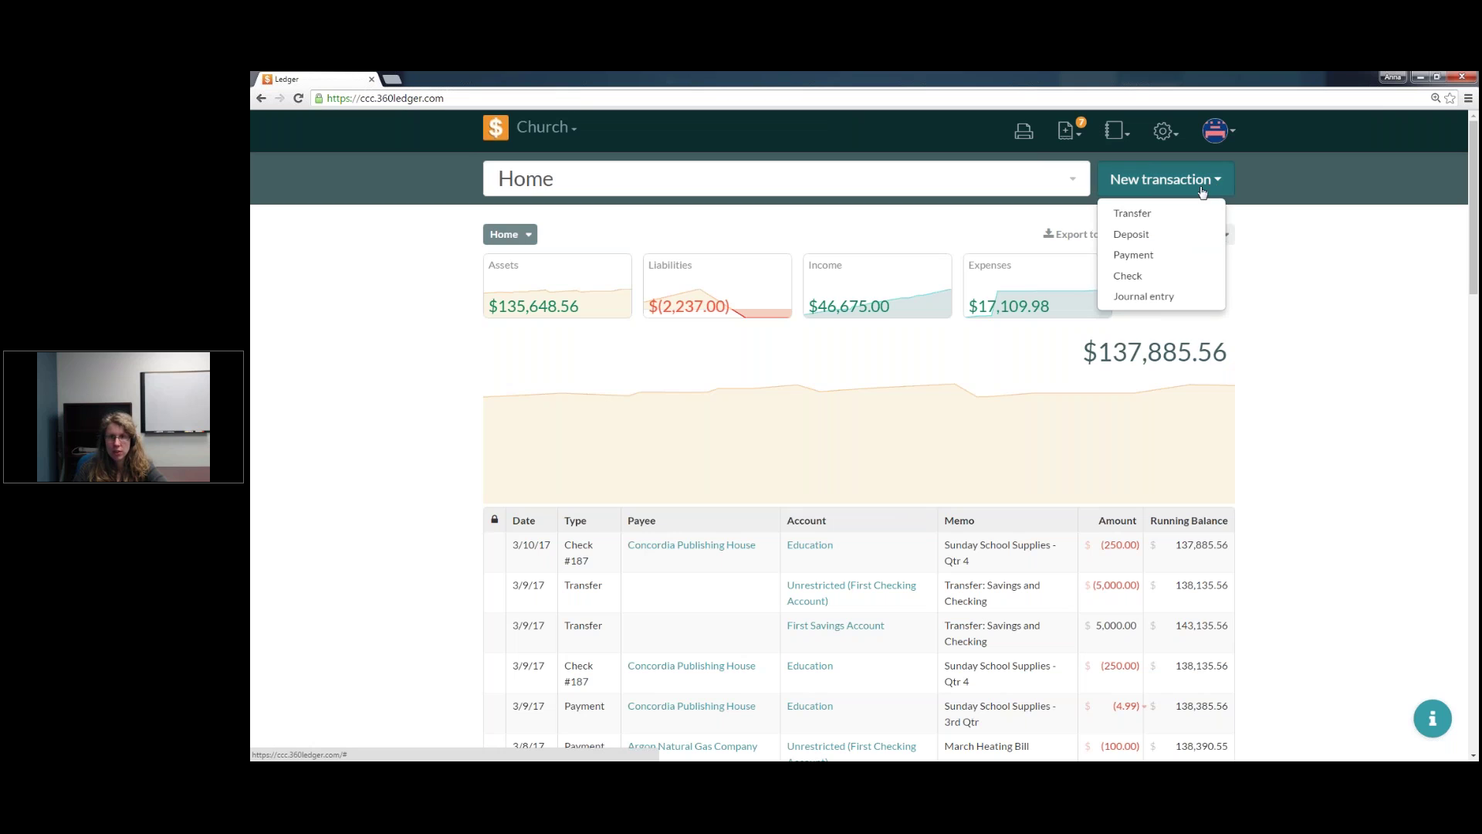
click(1124, 276)
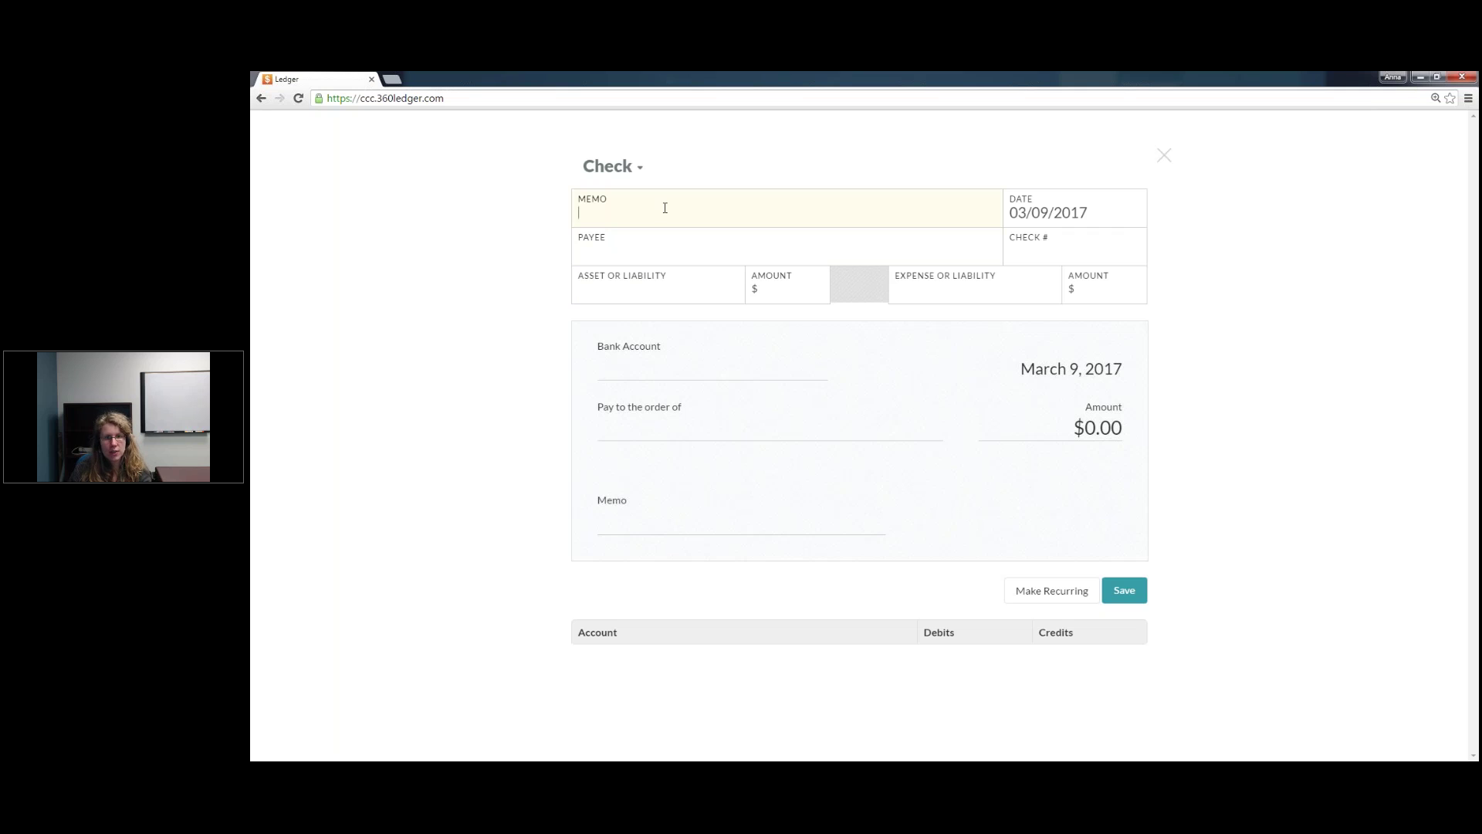
text(Youth Bible Study)
key(Tab)
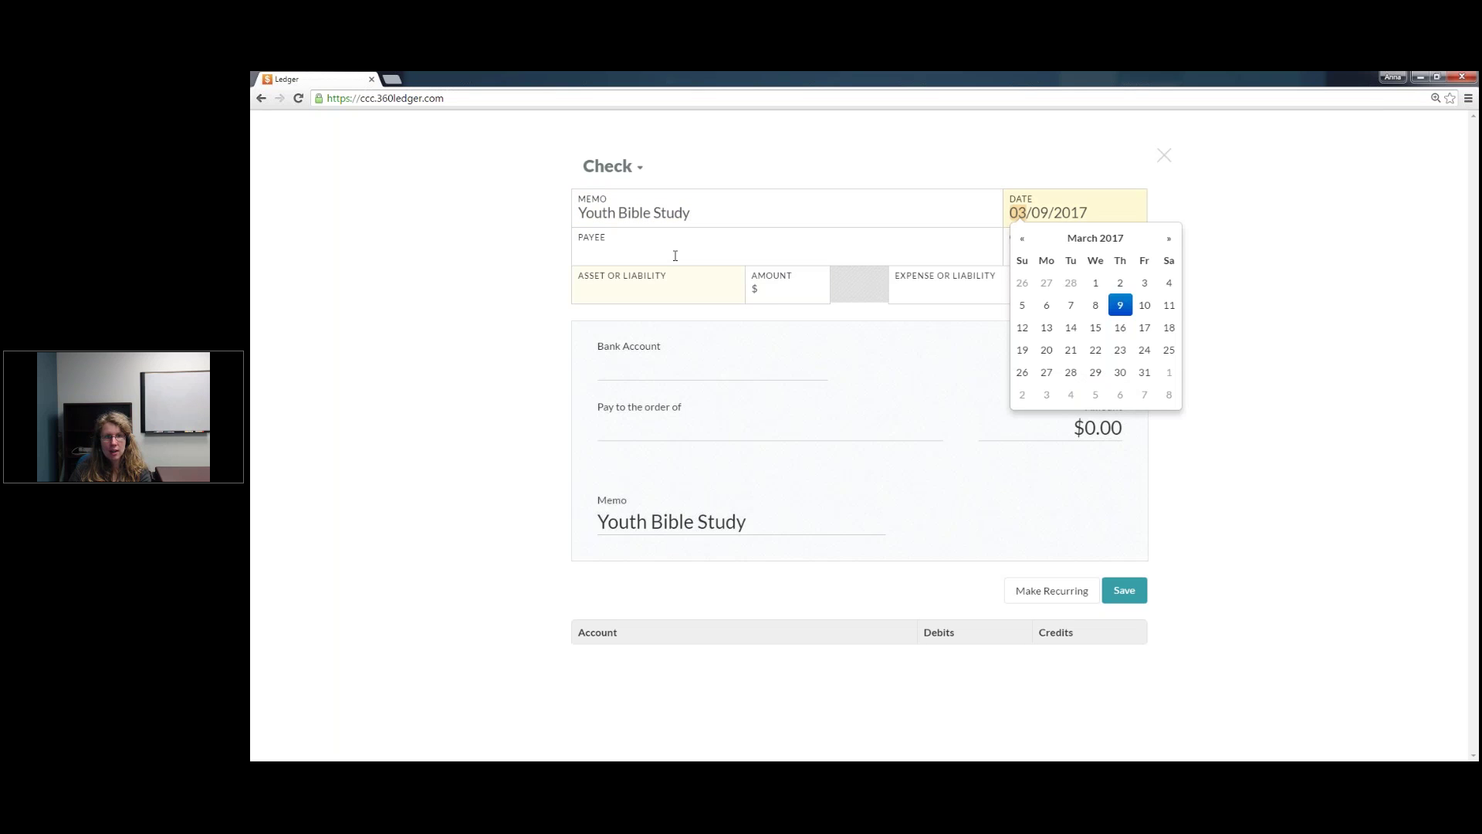
Step: Set the check's payee to Concordia Publishing House and its check number to 235
click(665, 246)
text(con)
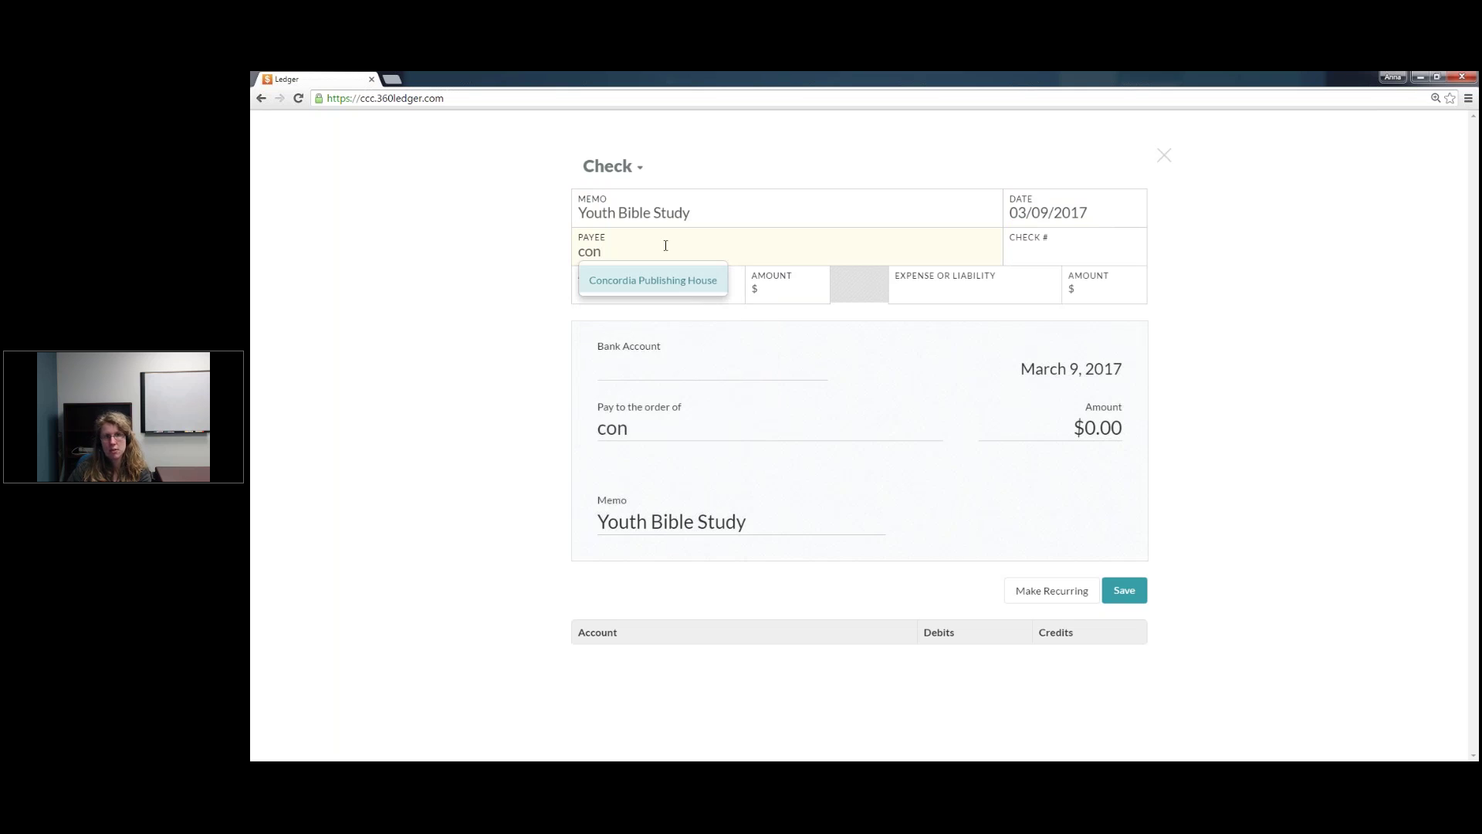
key(Return)
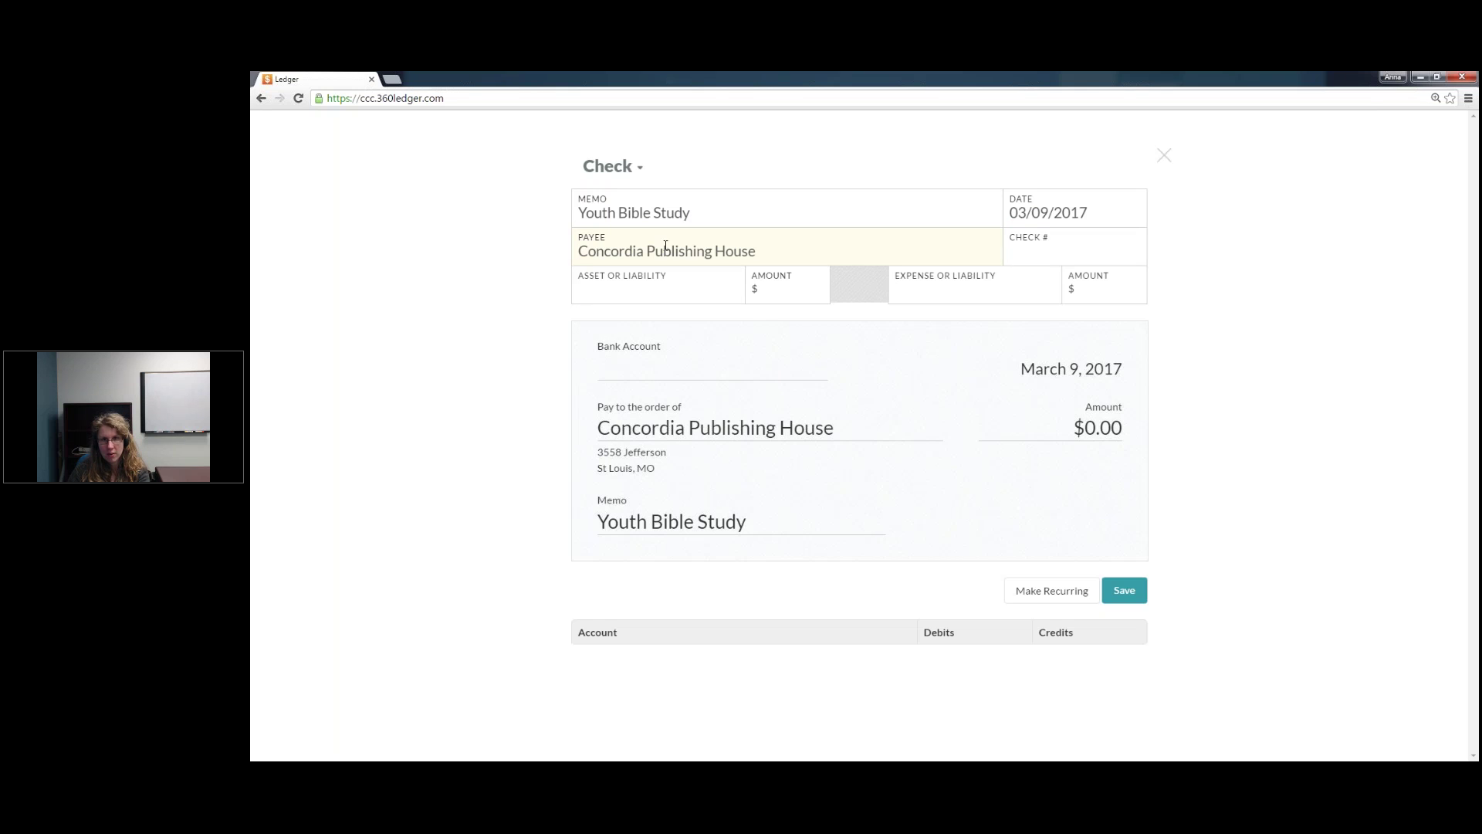
click(1015, 255)
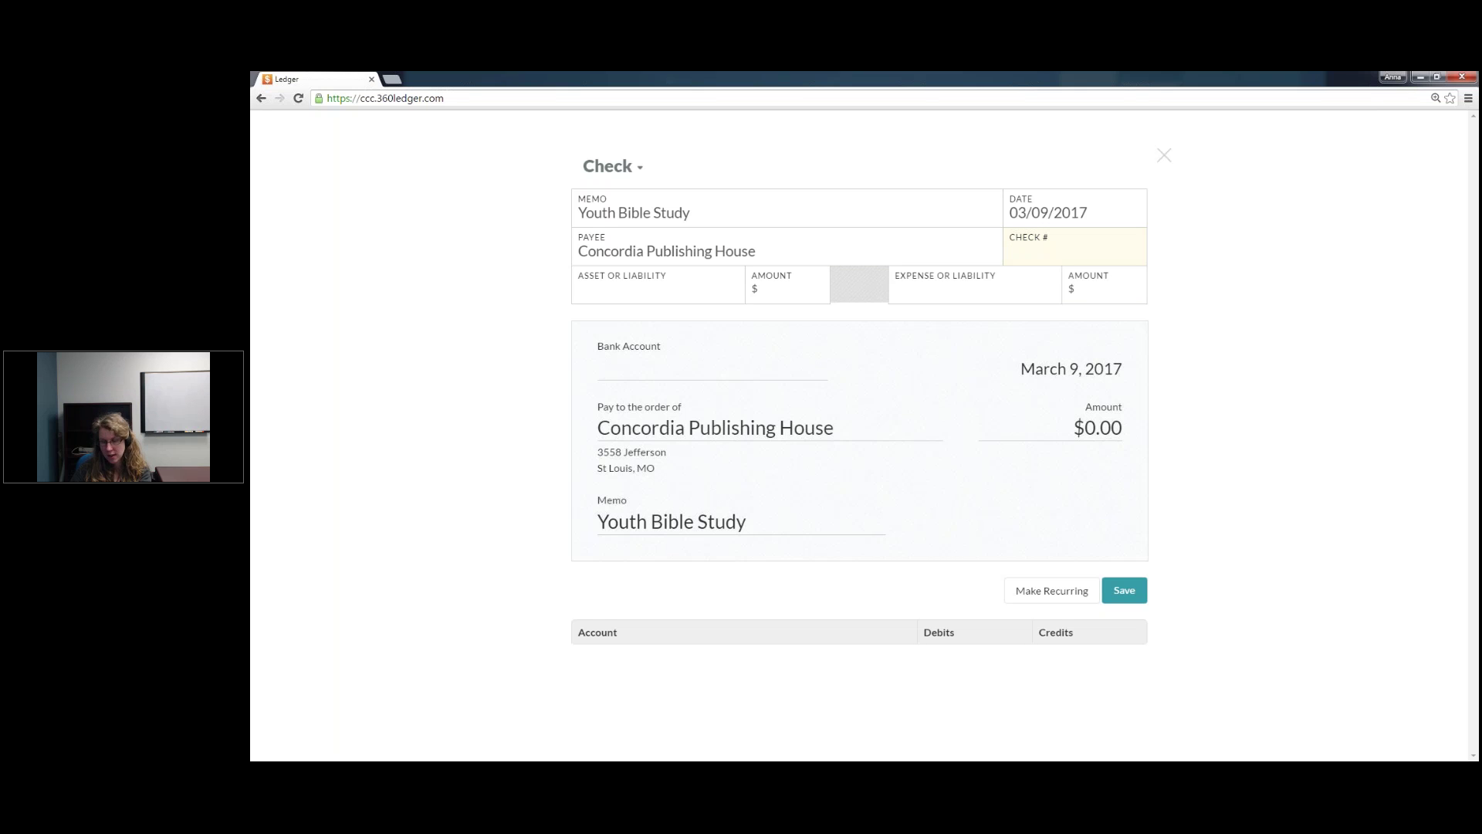
text(235)
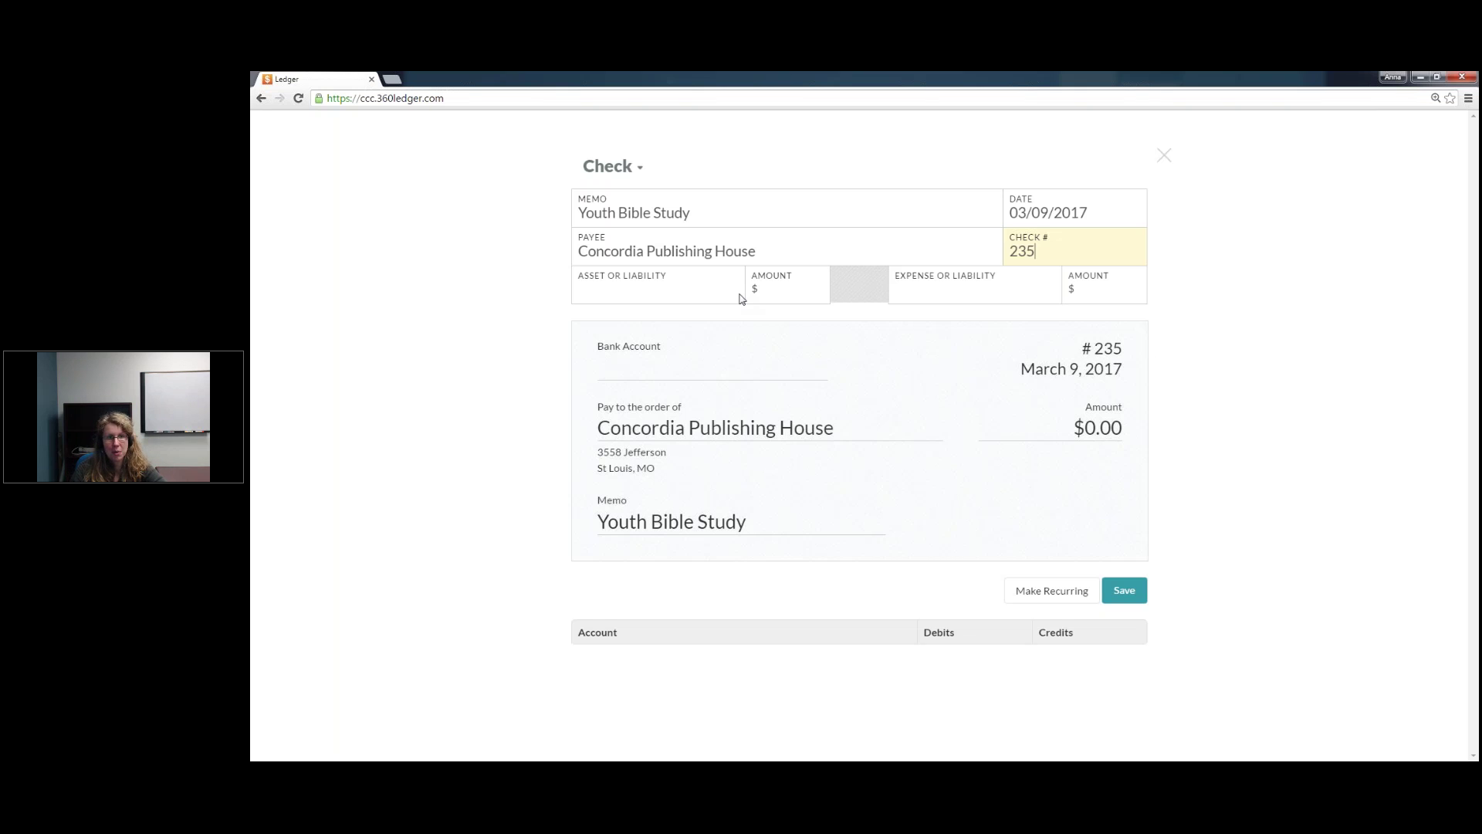
Step: Set the check's asset to Youth Fund with an amount of 250
click(696, 291)
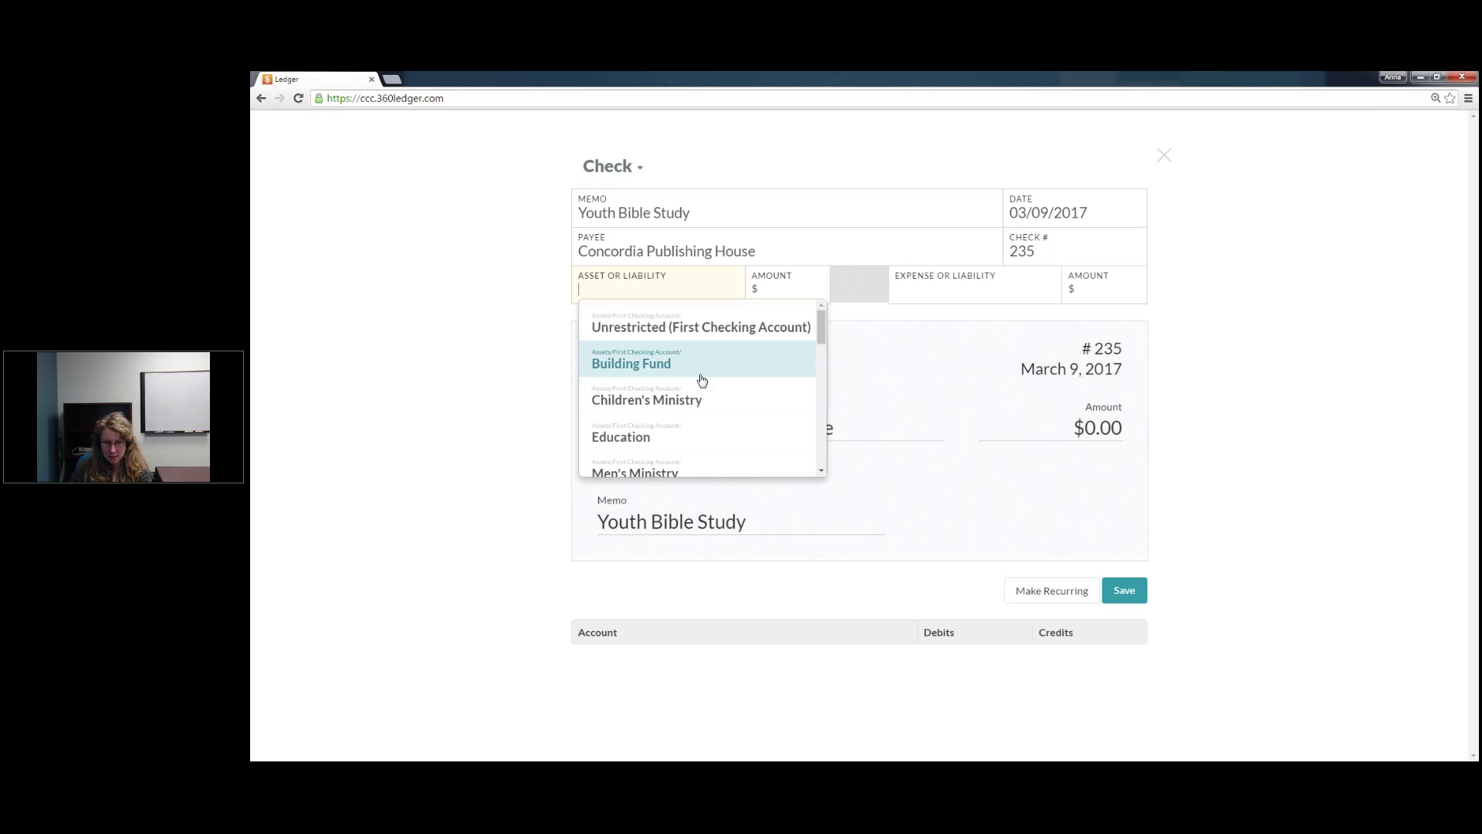
text(youth)
key(Return)
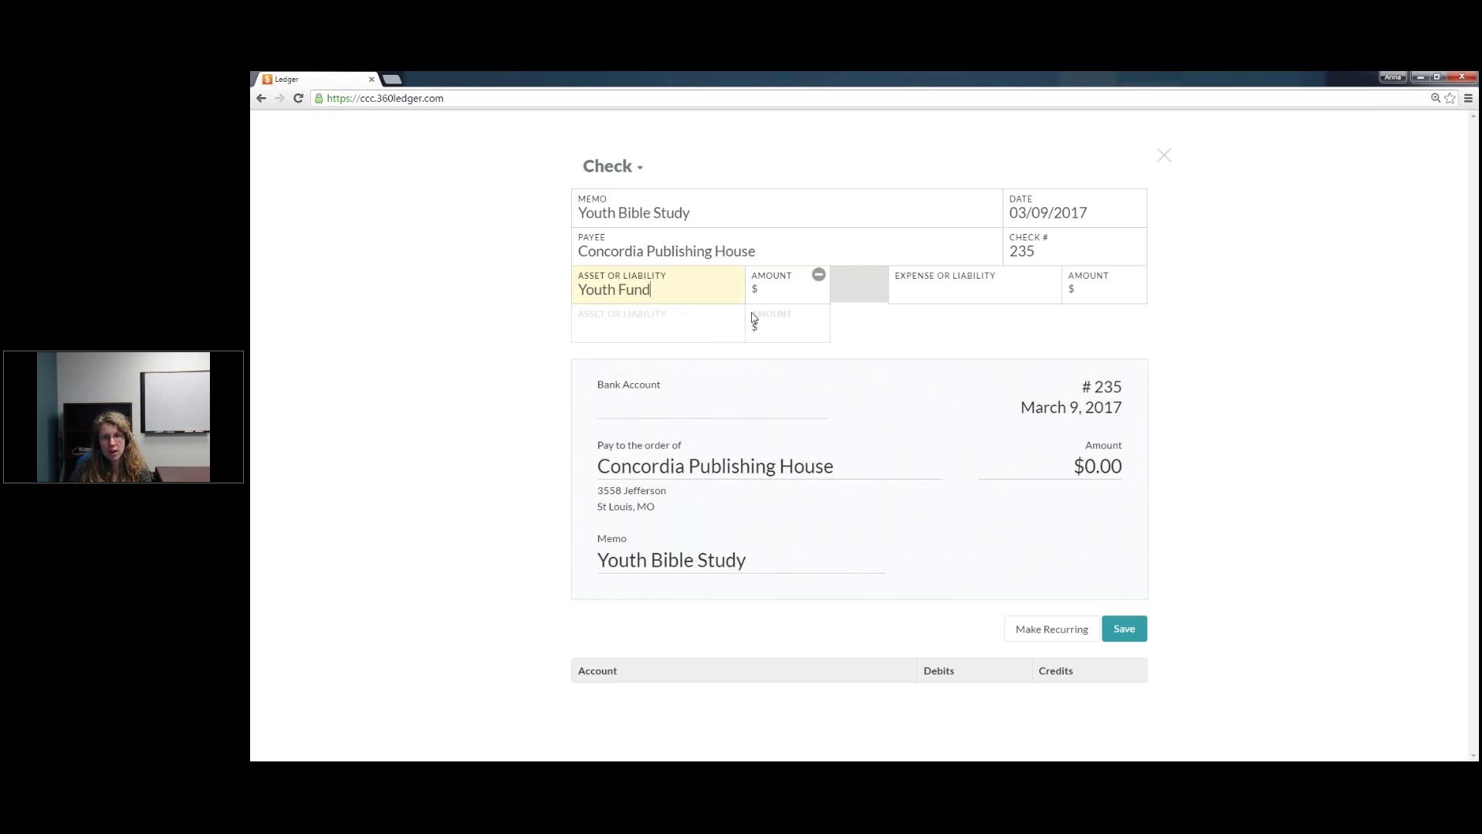
click(782, 296)
text(250)
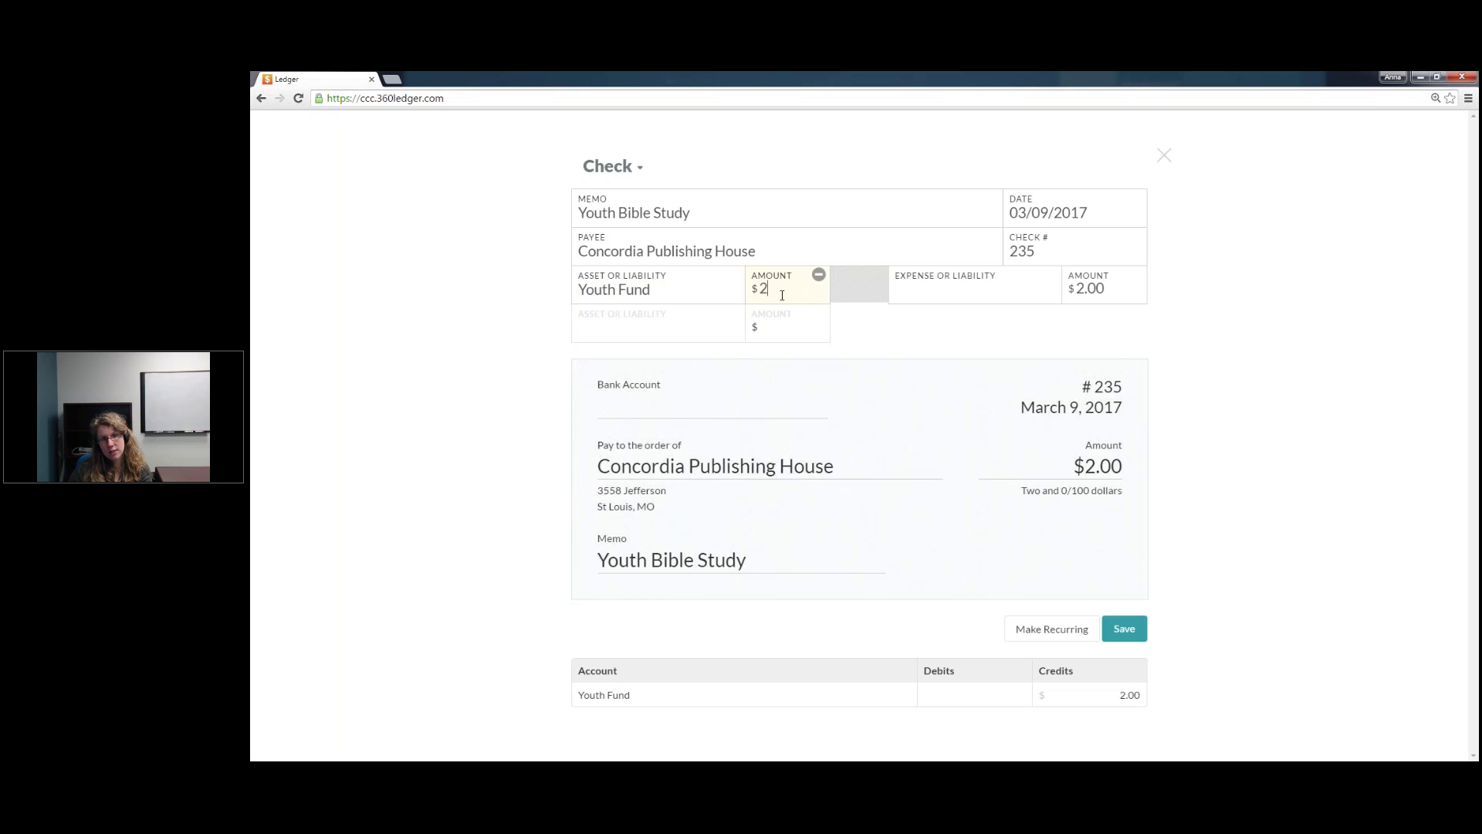
Step: Assign the check's expense to Youth Supplies and save the check
click(944, 290)
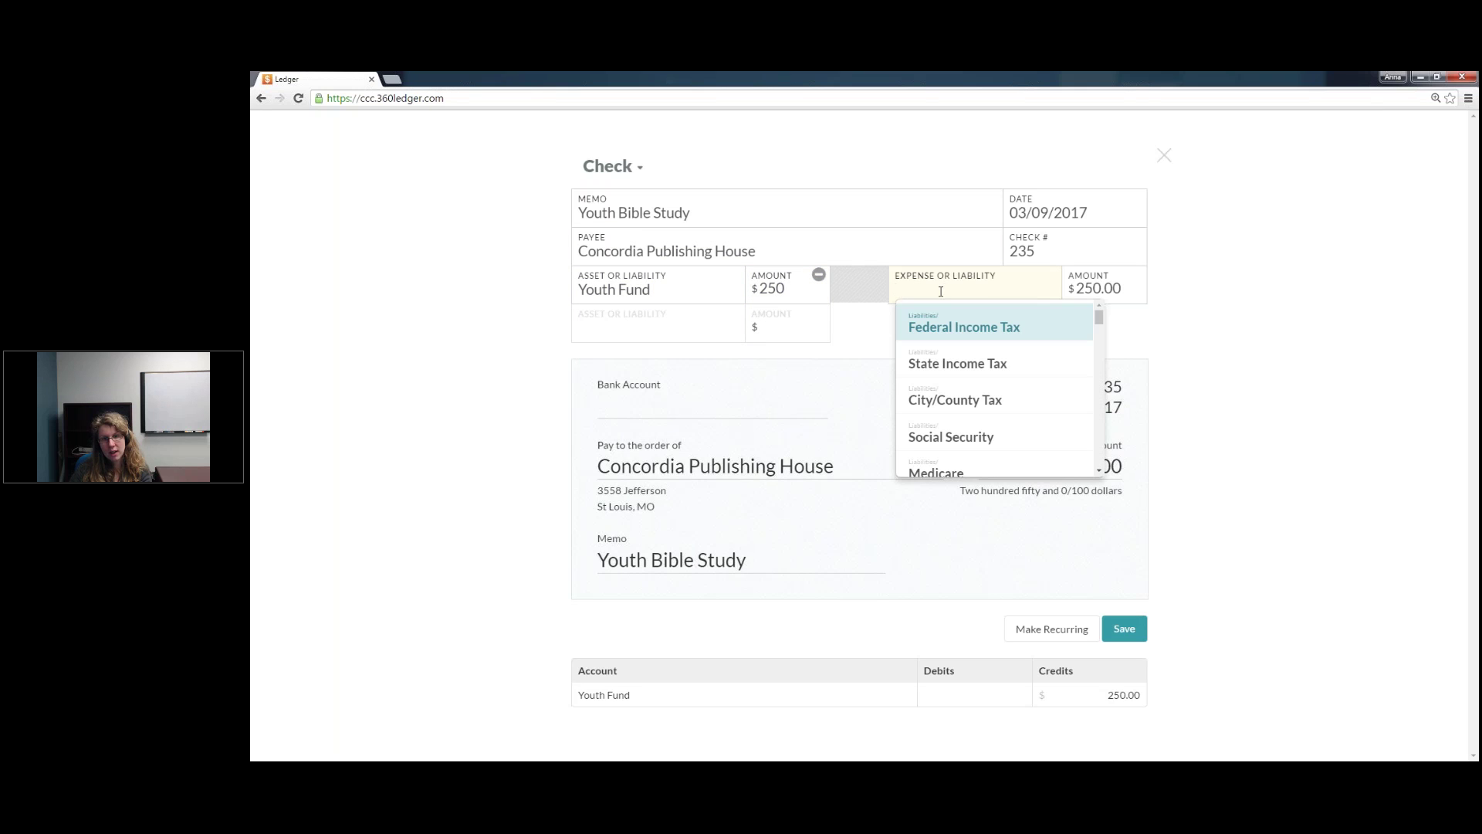
text(youth)
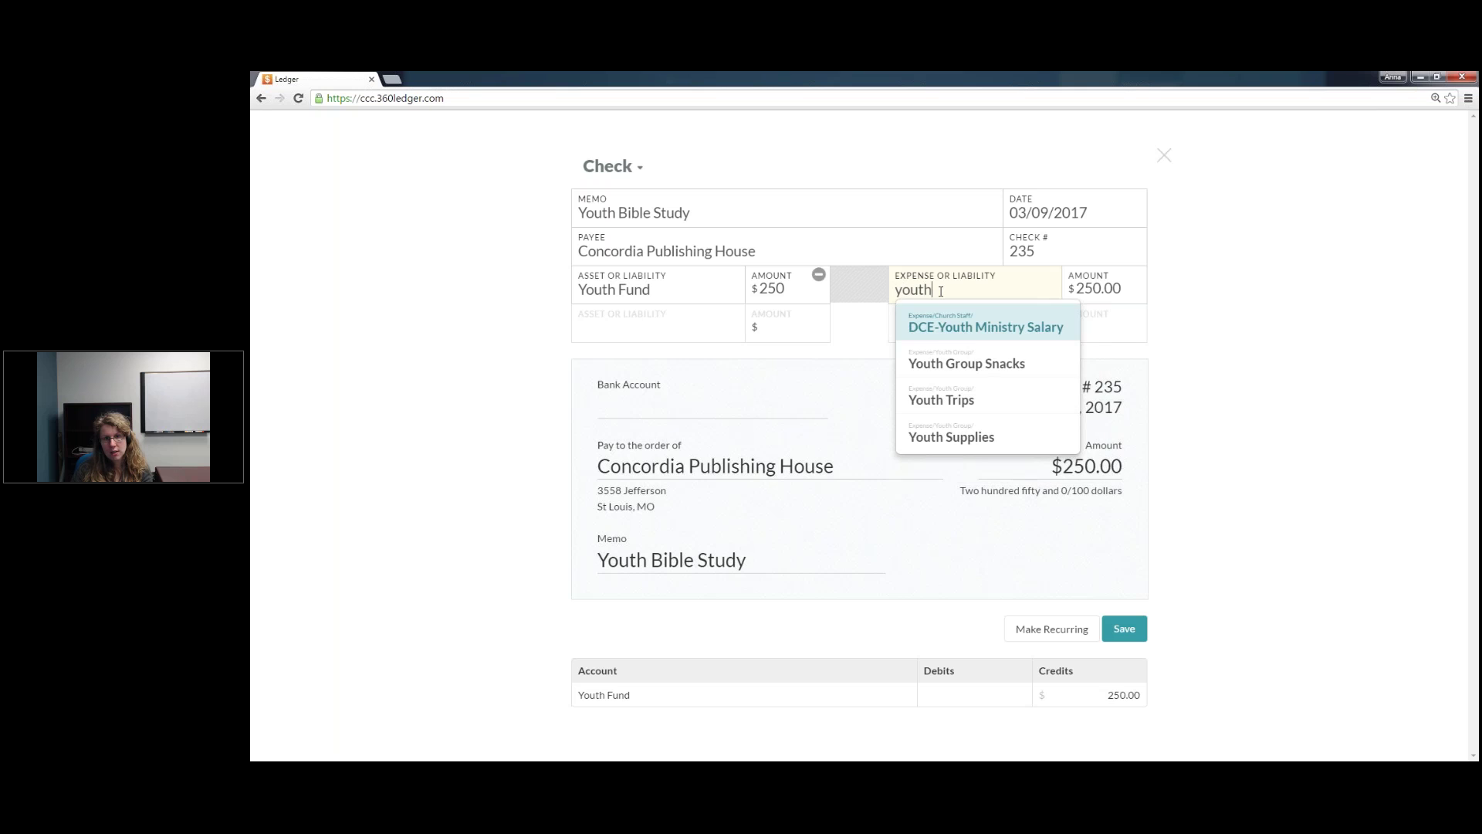
click(975, 435)
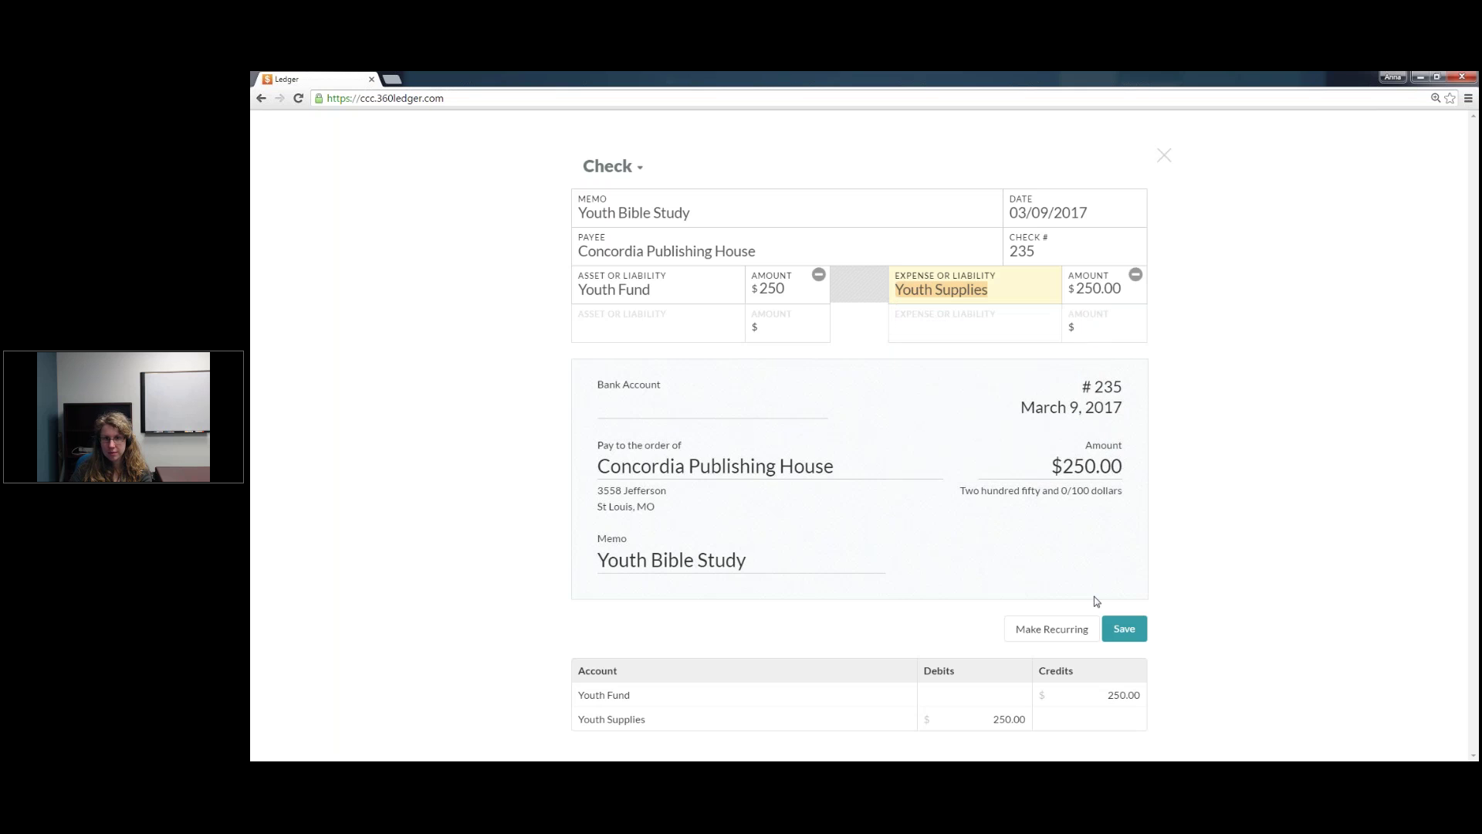
click(1124, 628)
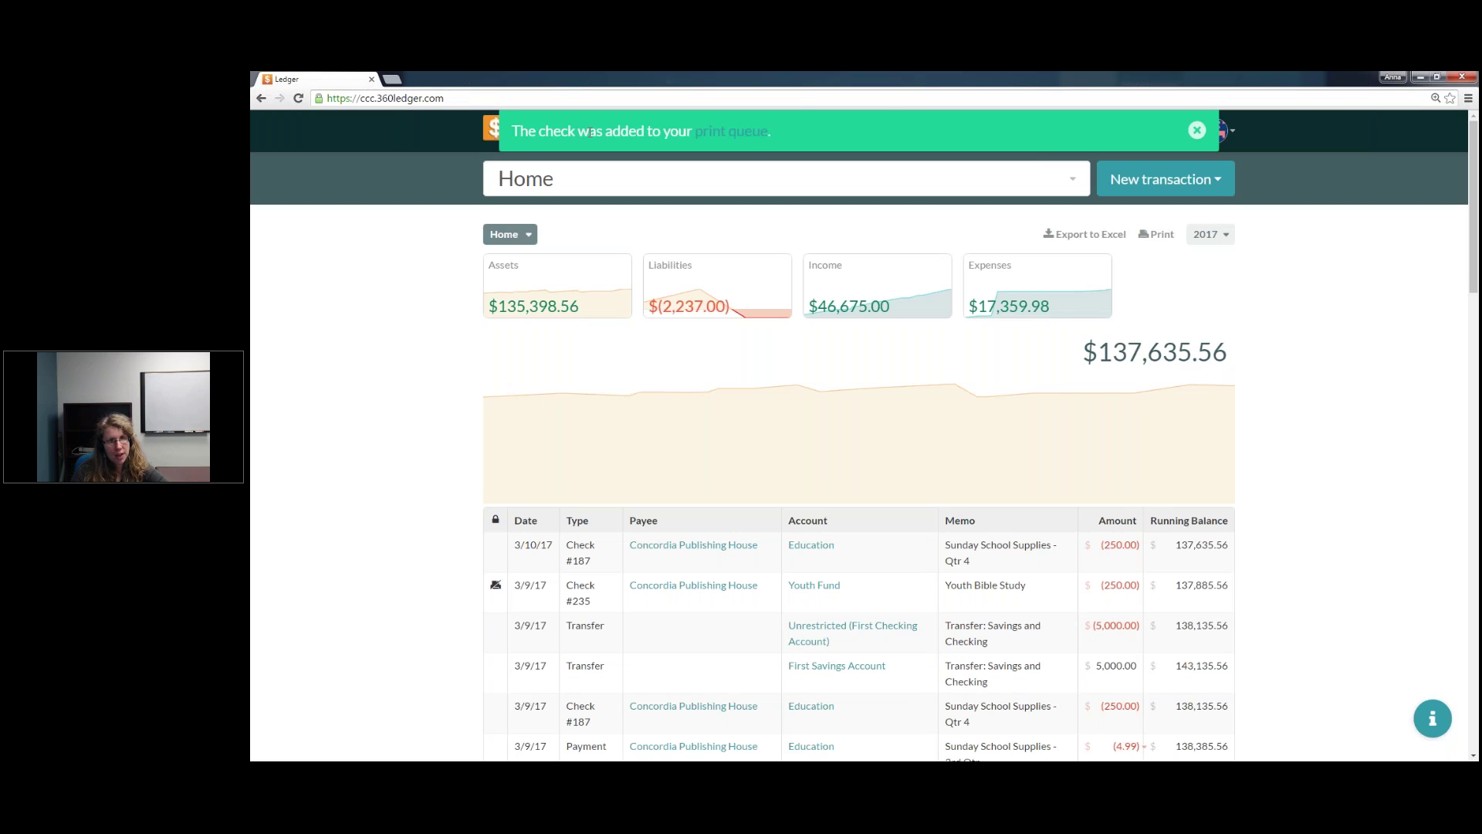
Step: Open the print queue from the notification and mark check 235 as printed, confirming its removal from the queue
click(732, 131)
click(1201, 134)
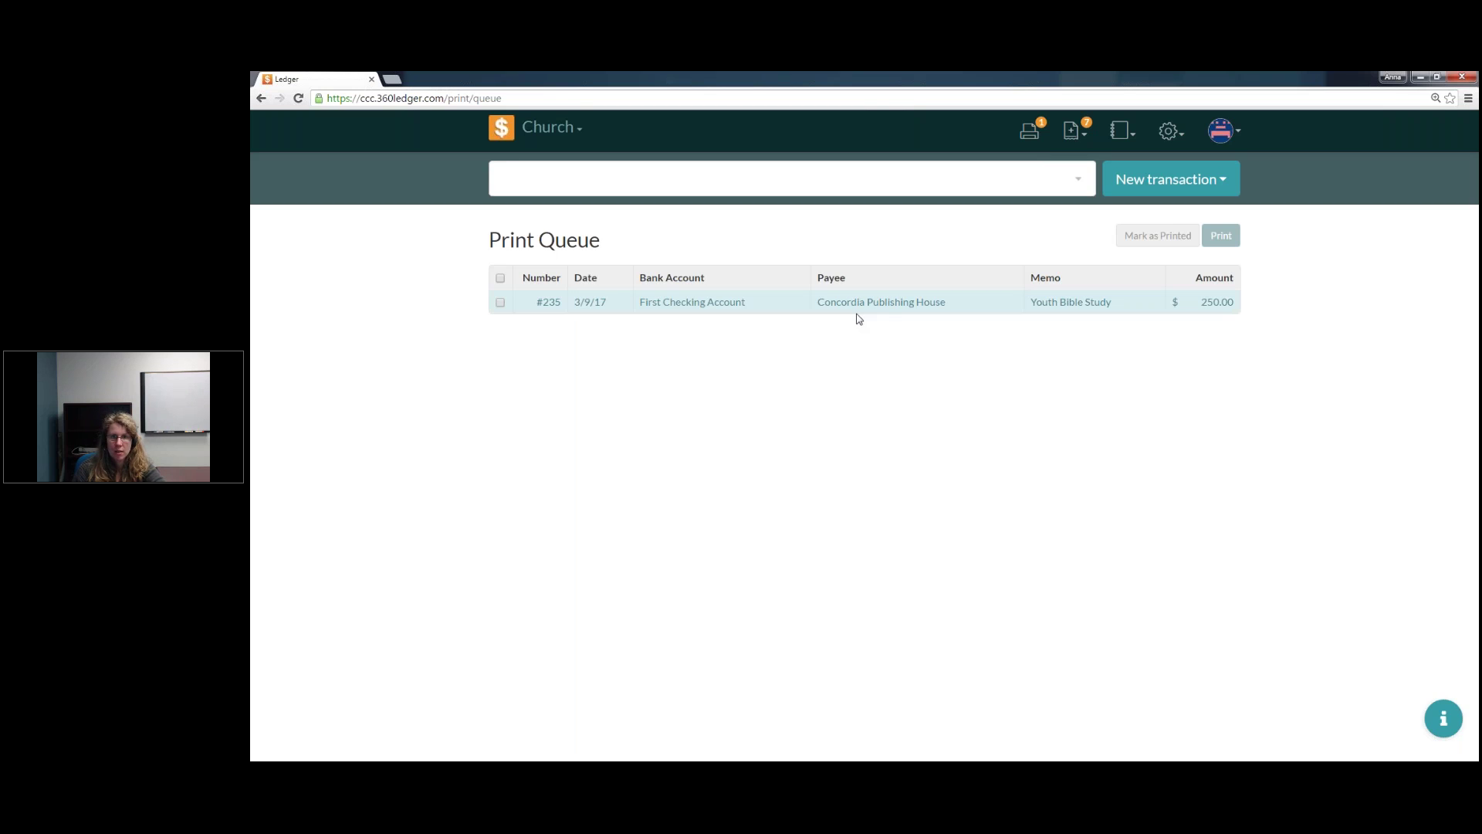
click(500, 280)
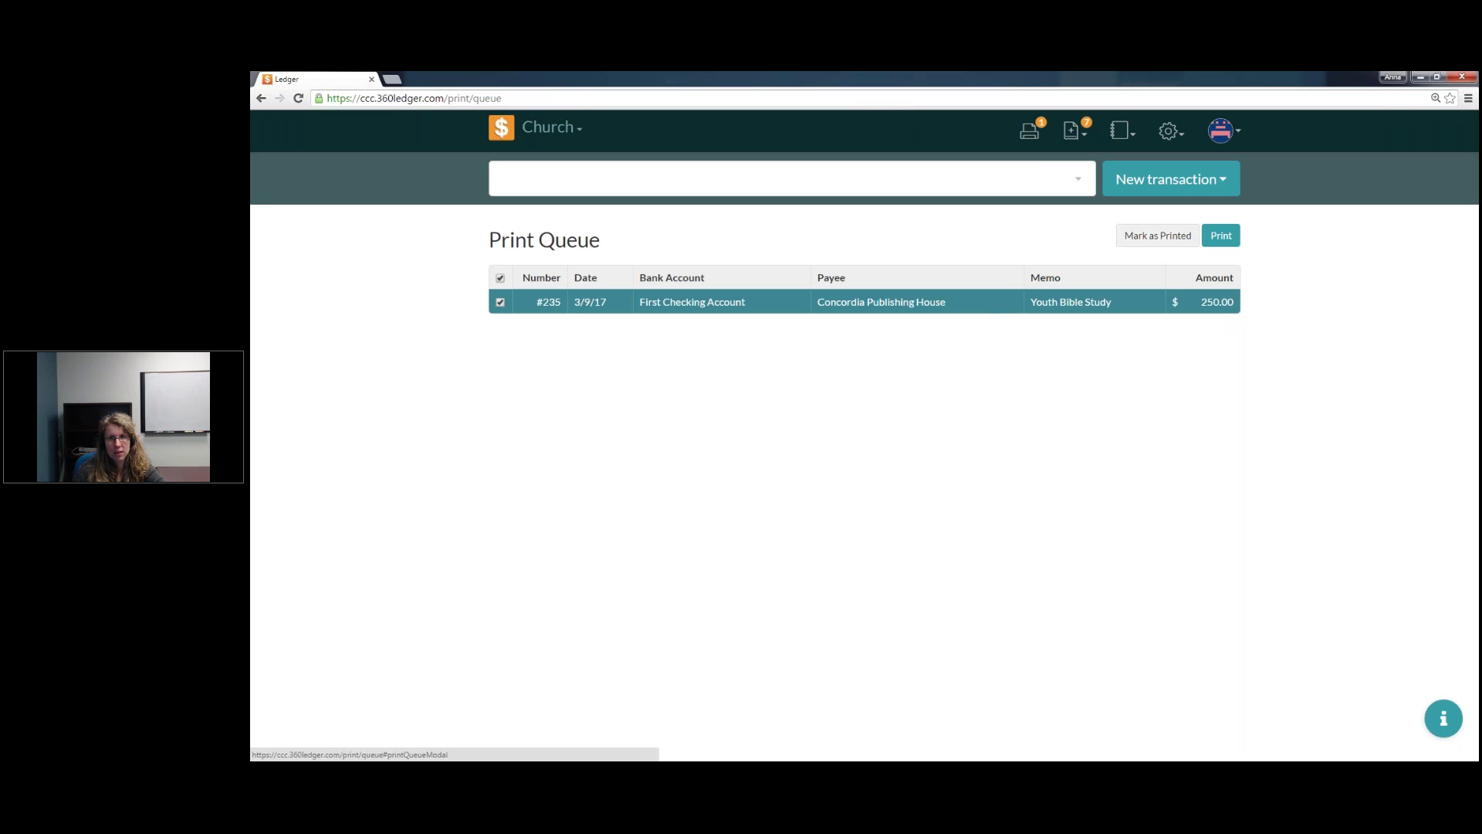
click(1154, 240)
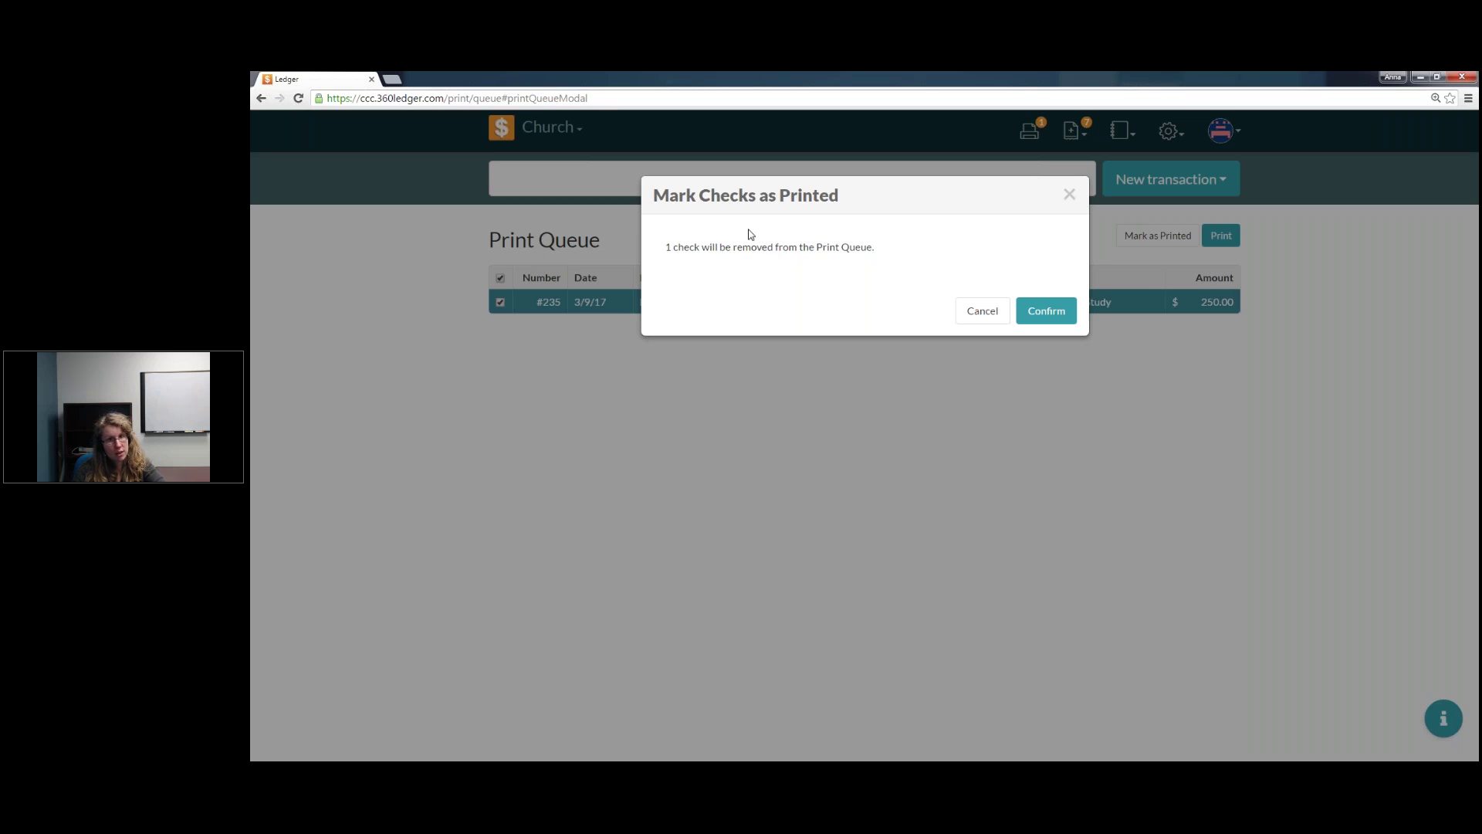
click(1067, 315)
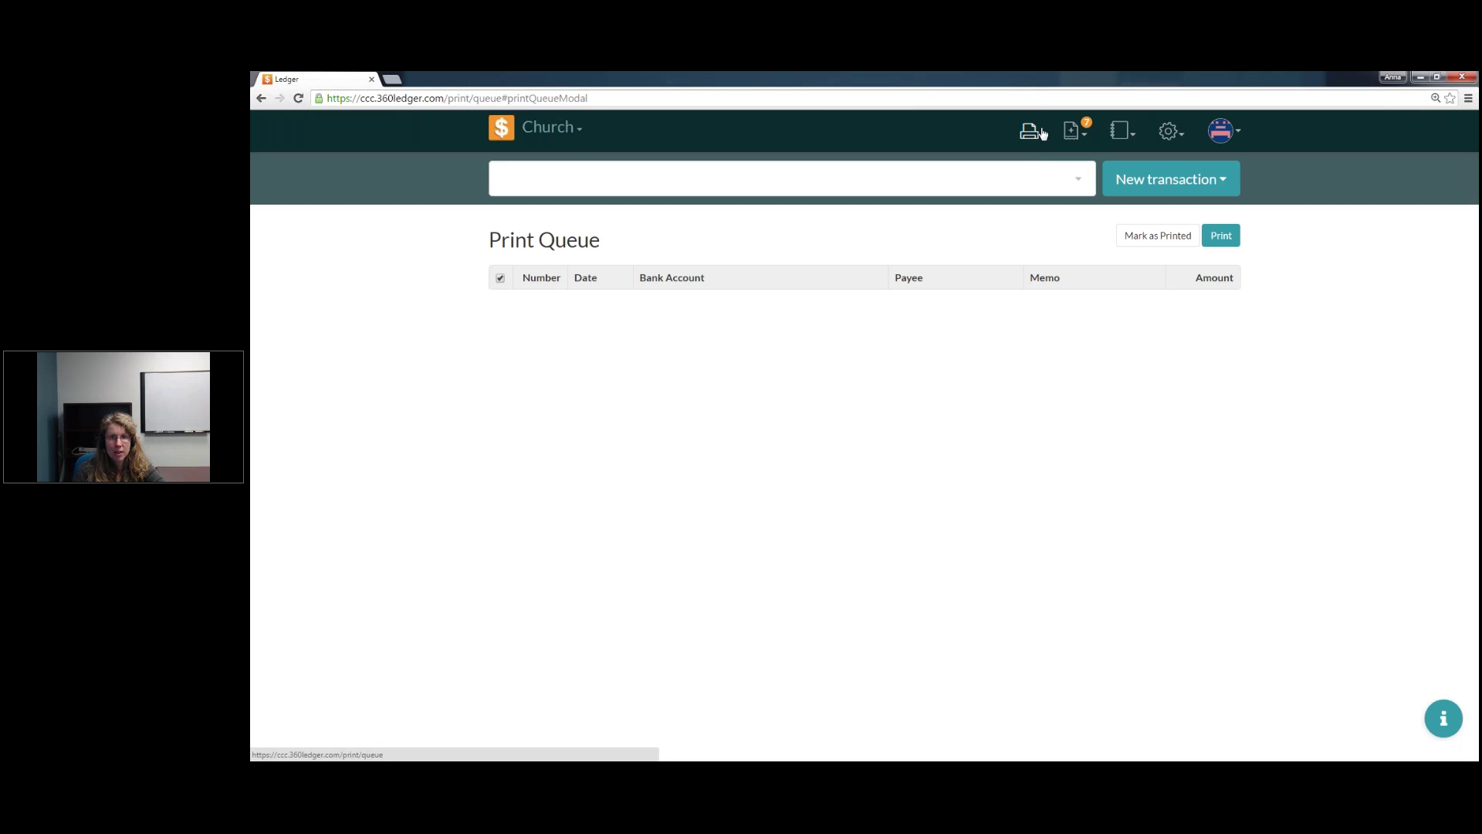
Step: Return to the ledger's home page and start a new journal entry with the memo "Interest Payment"
click(514, 138)
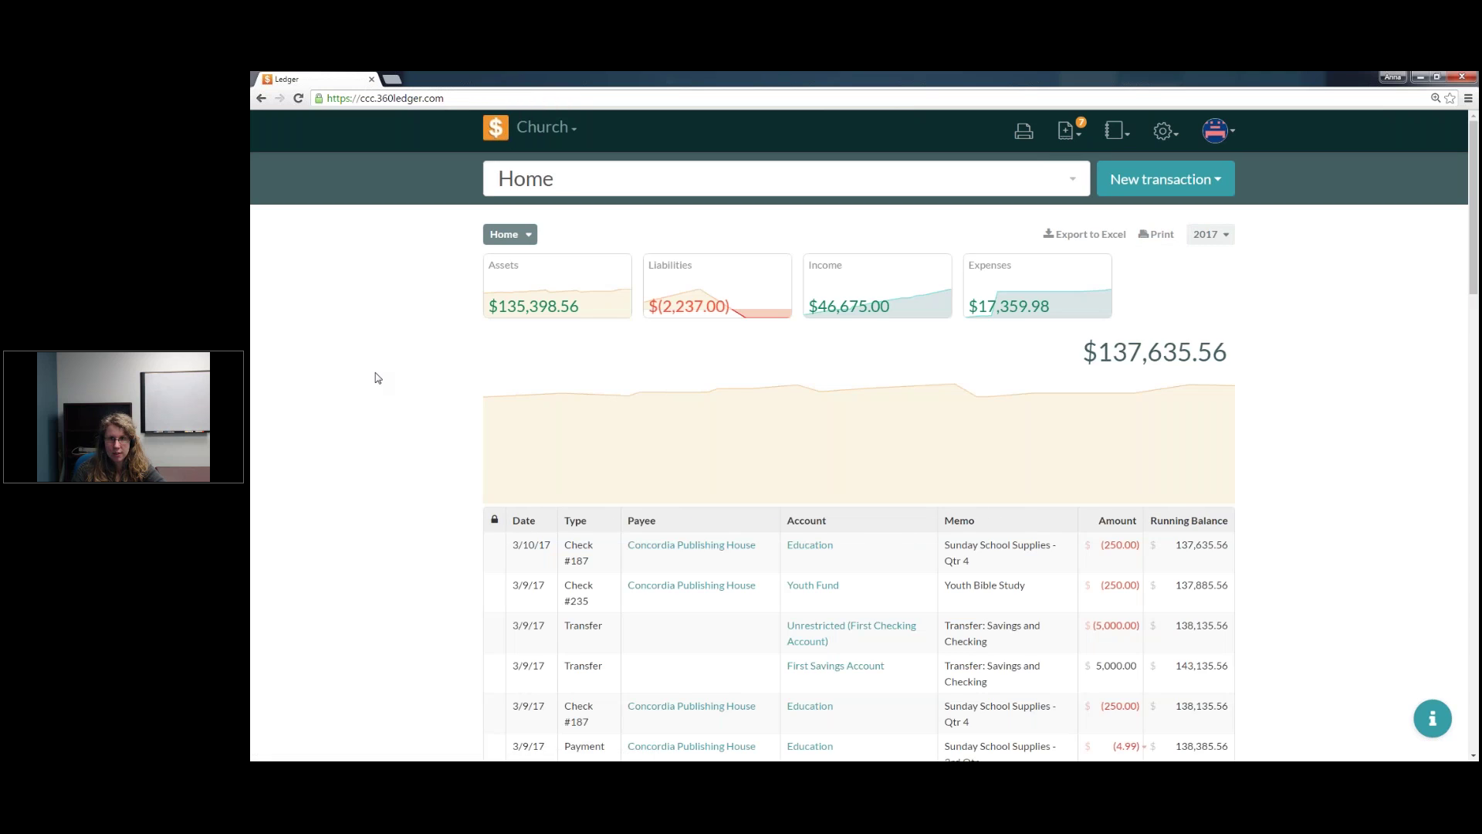
click(1174, 183)
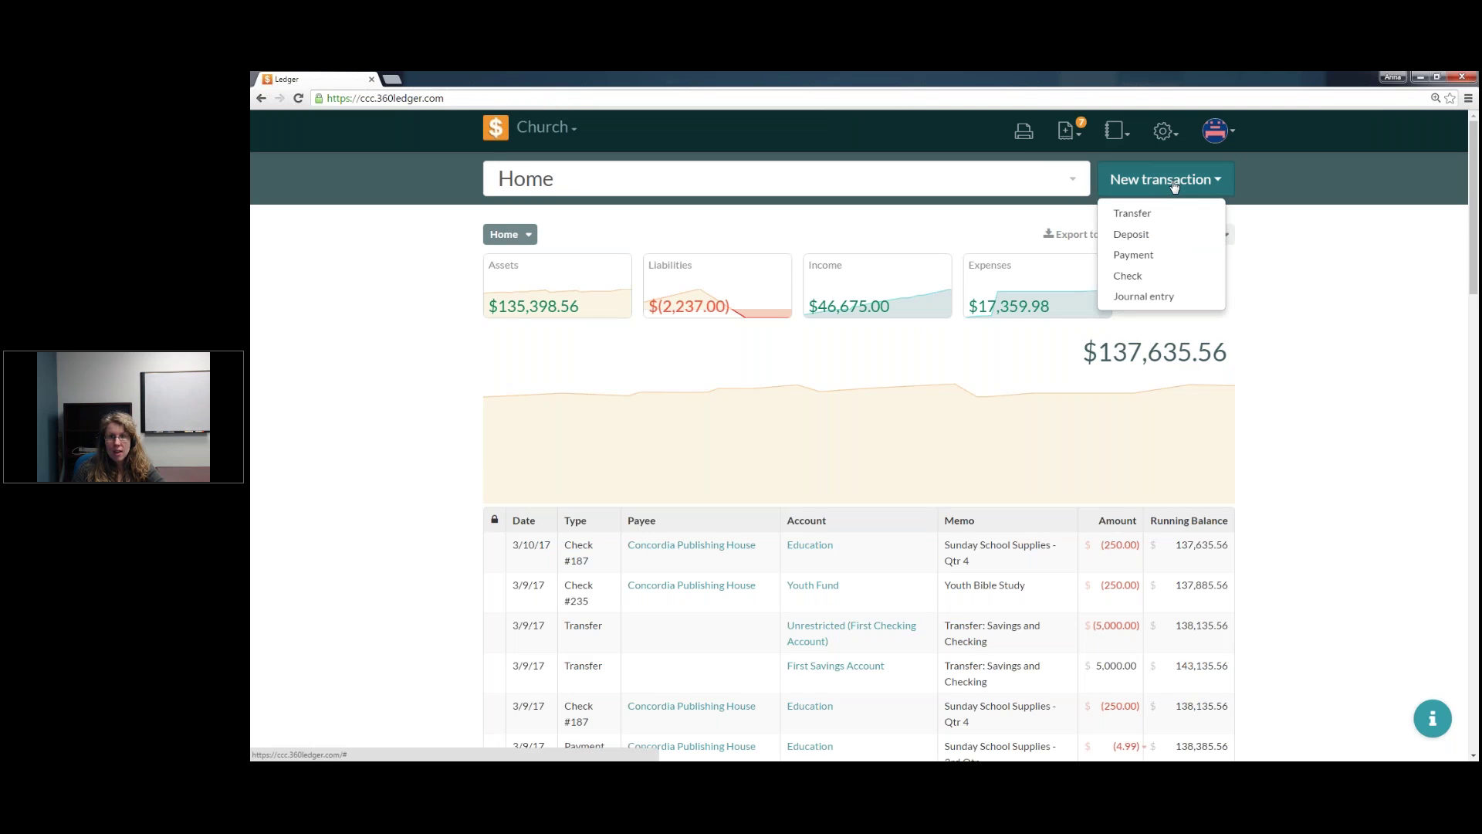
click(1174, 306)
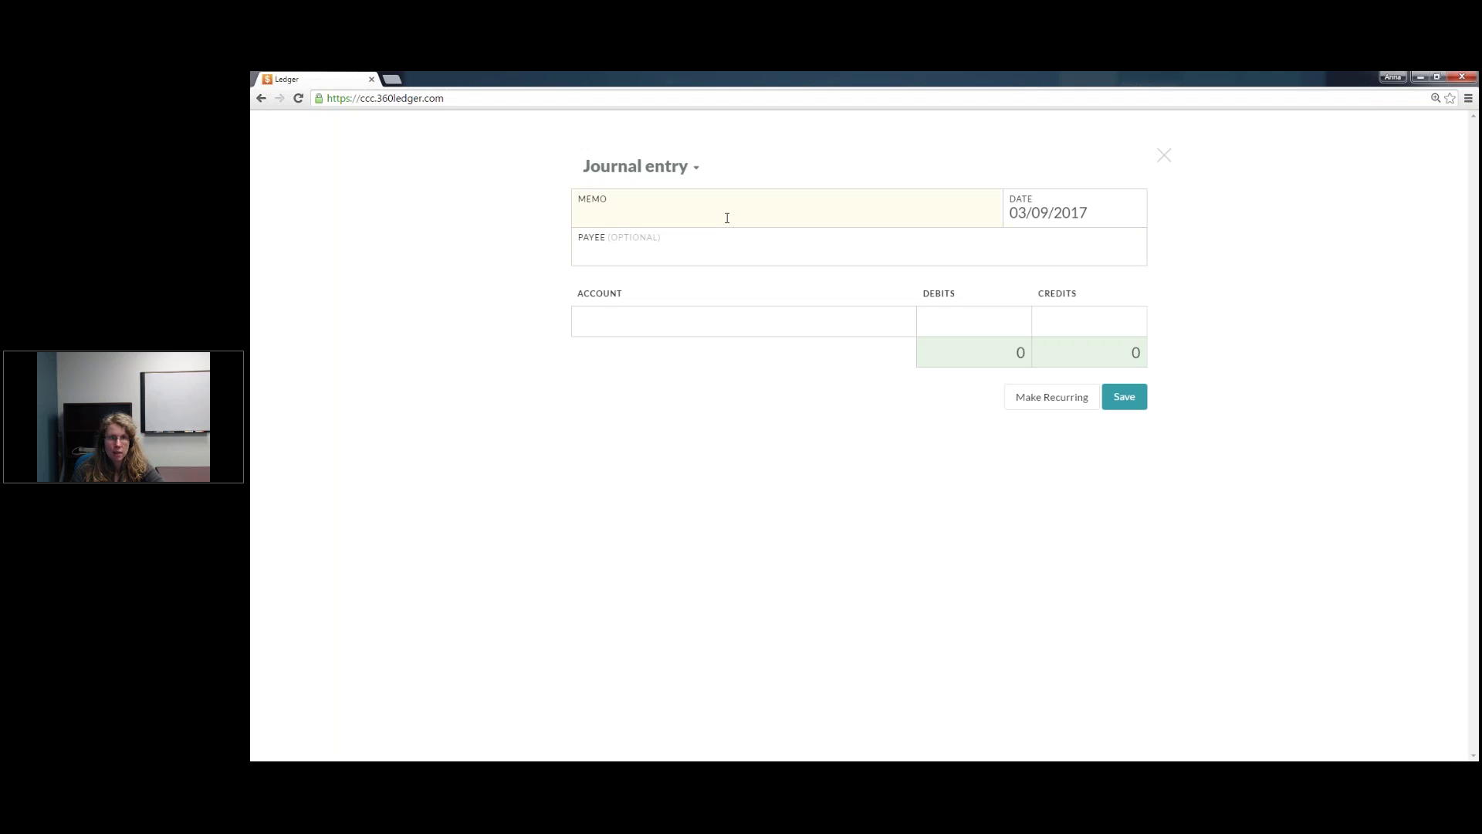
text(Interest Paymen)
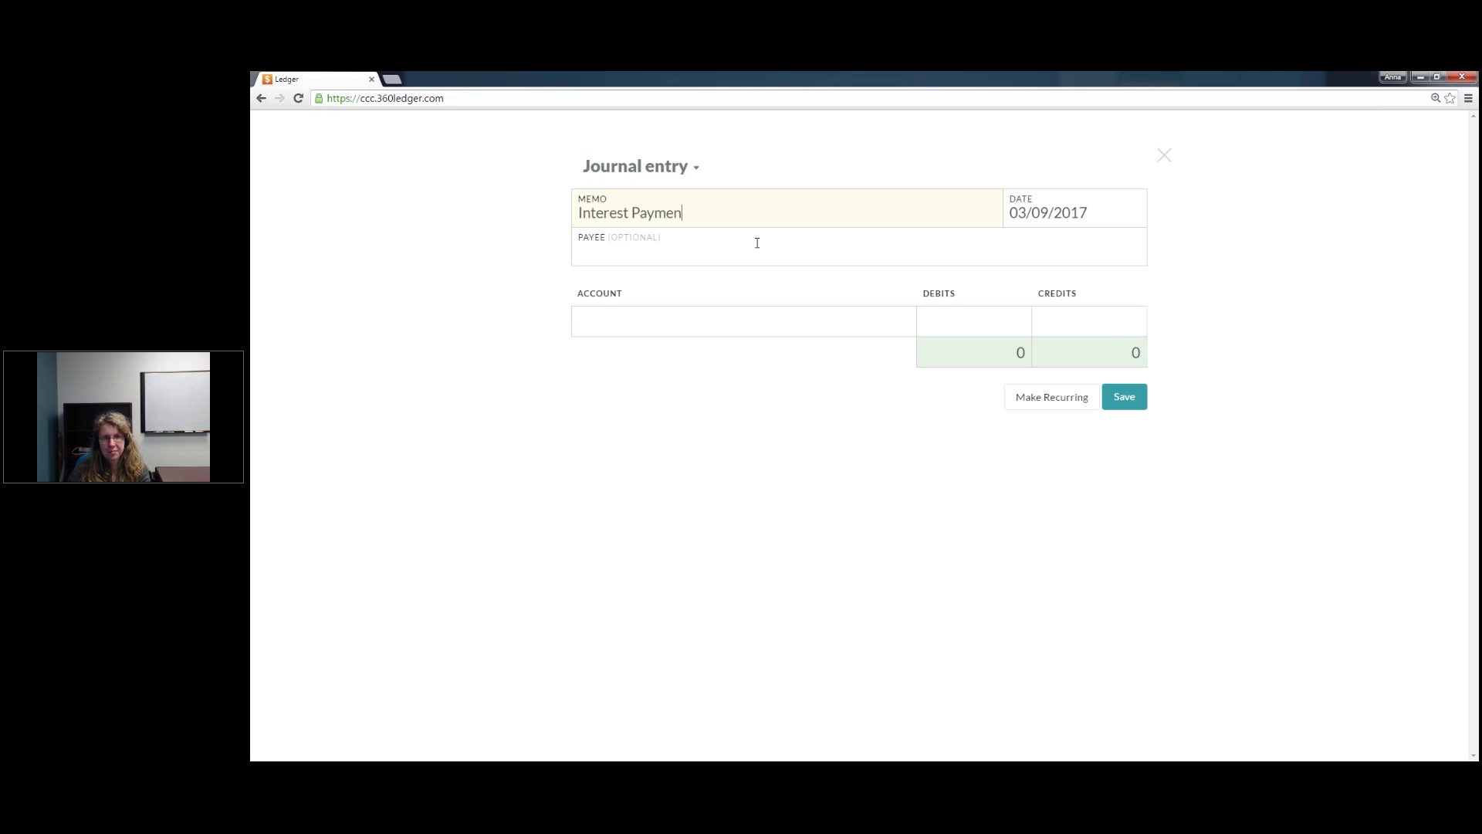
text(t)
Step: Enter First Savings Account as the journal entry's first account with a debit of 1.00
click(702, 318)
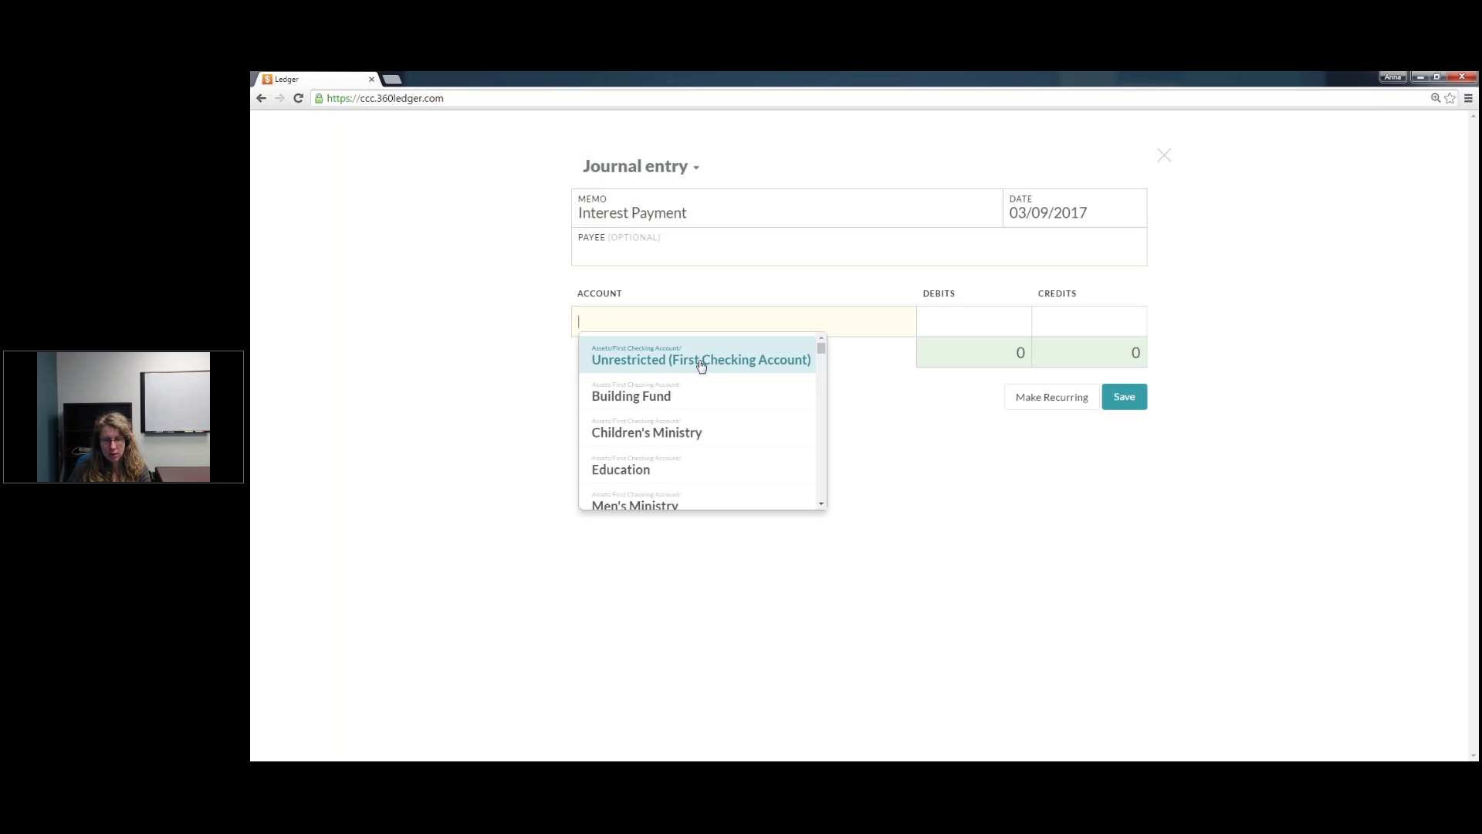
text(sav)
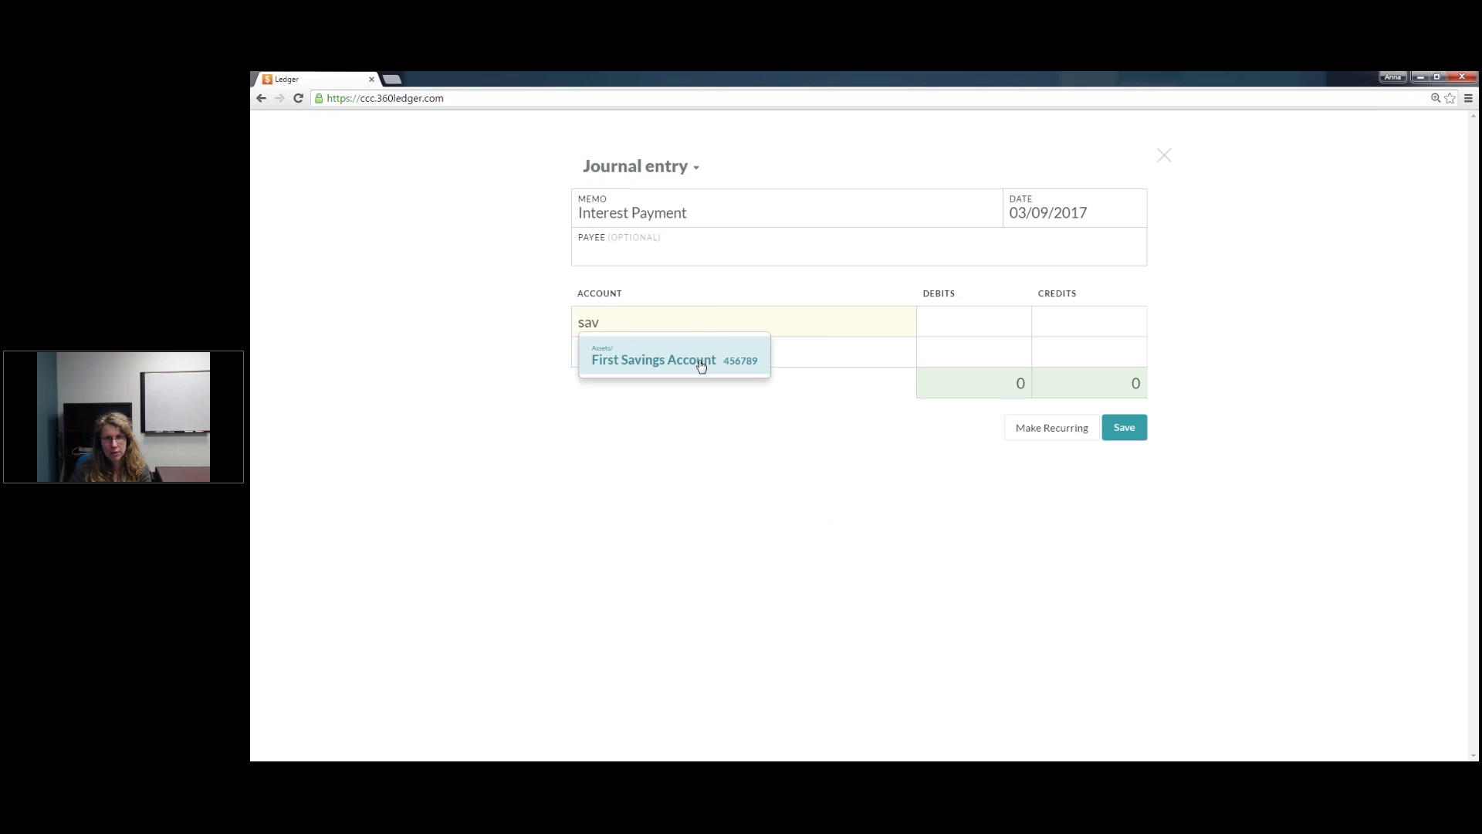
click(701, 361)
key(Tab)
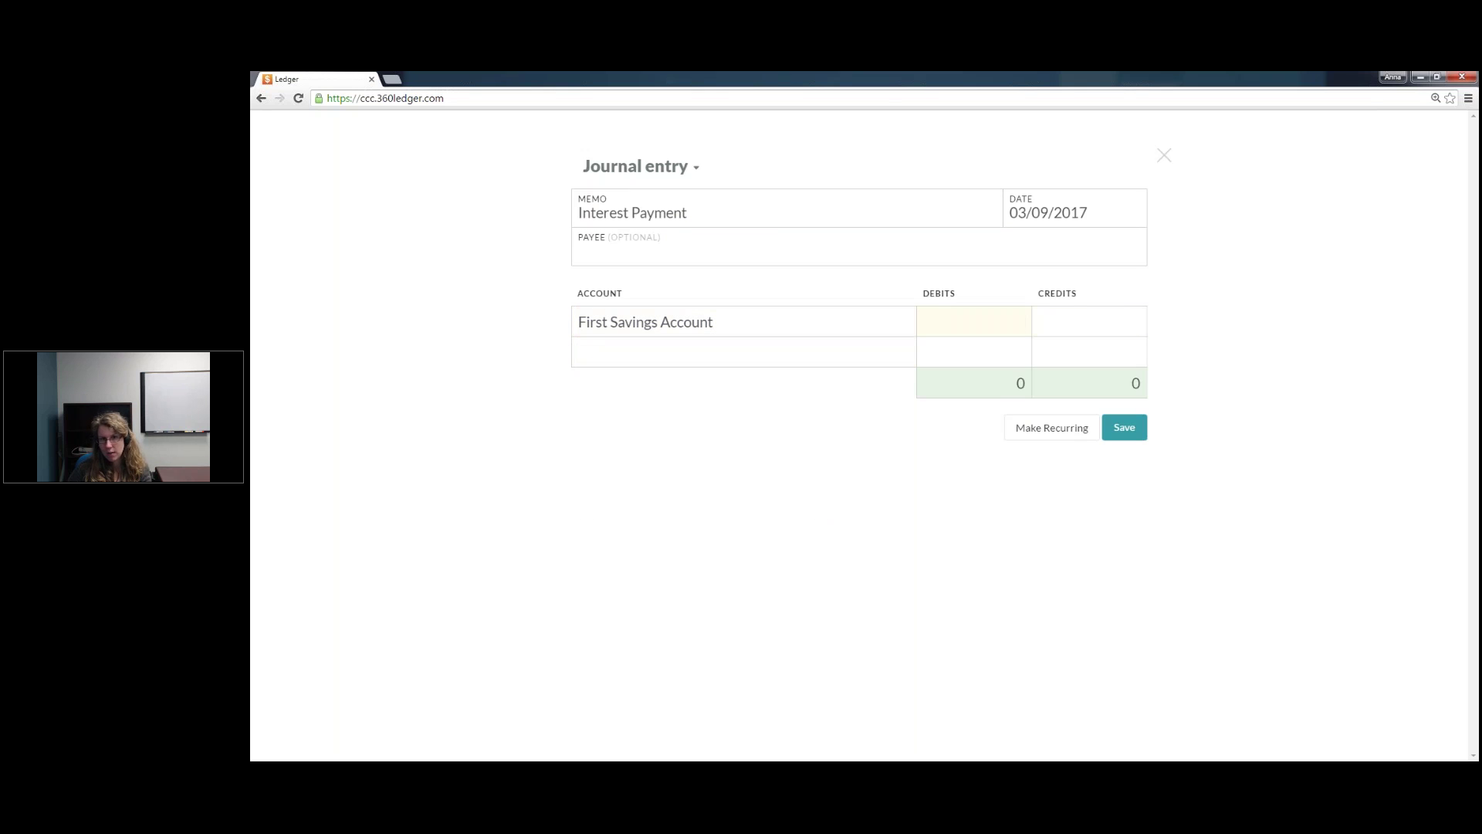
text(1.00)
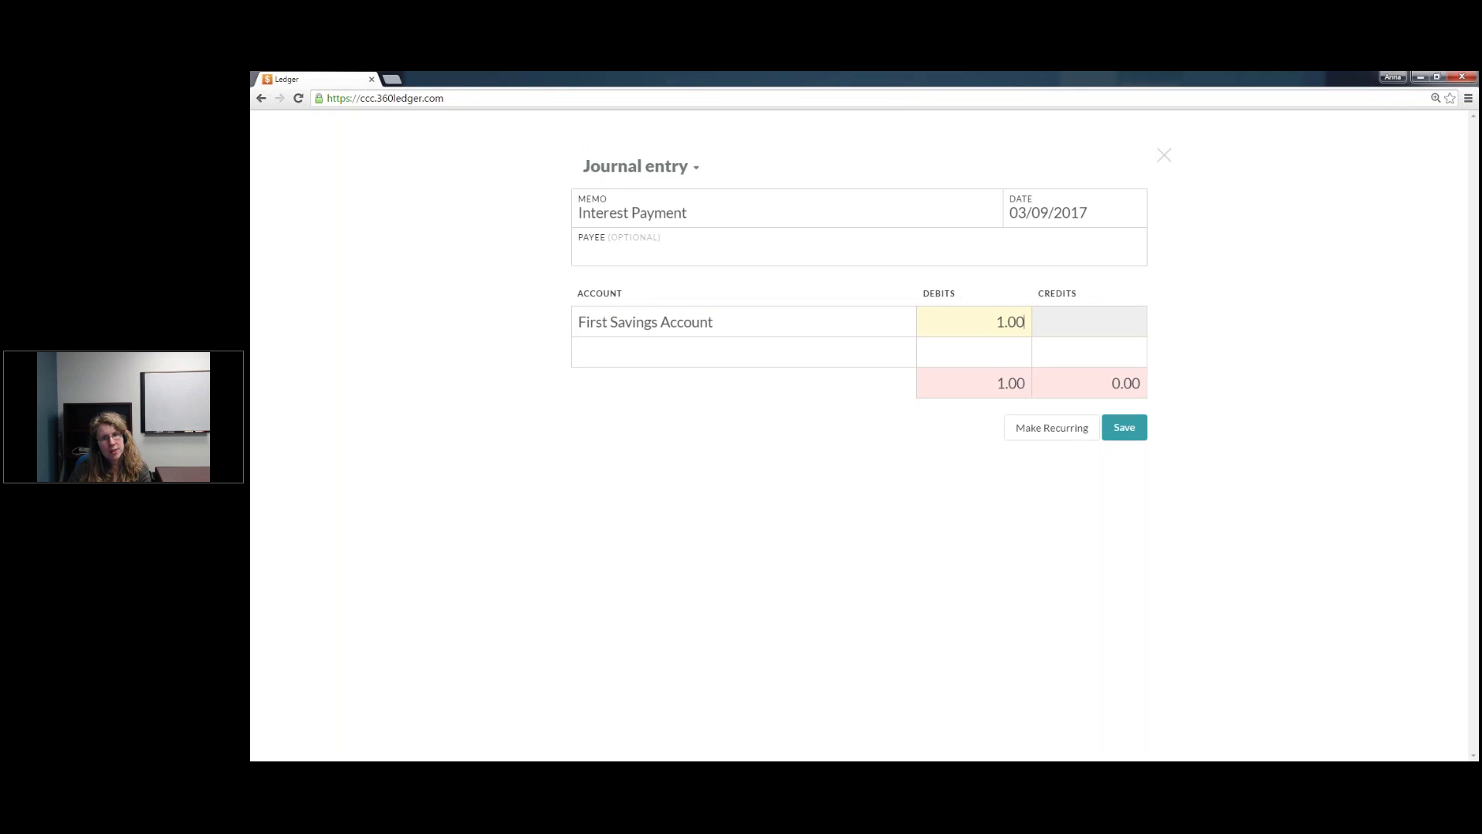
Step: Add General Fund as the second account with a credit of 1.00 and save the journal entry
click(724, 351)
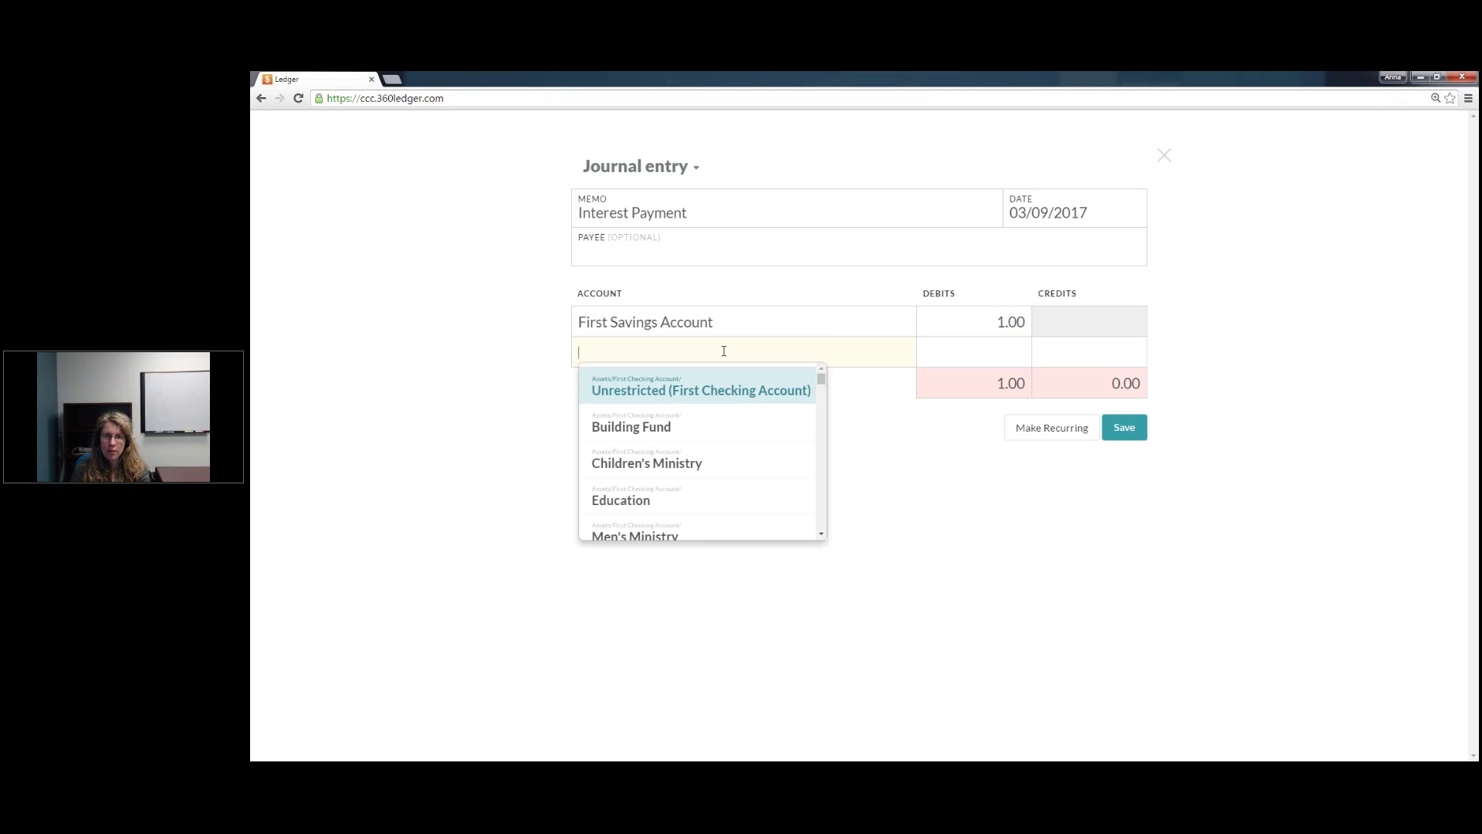
text(GEne)
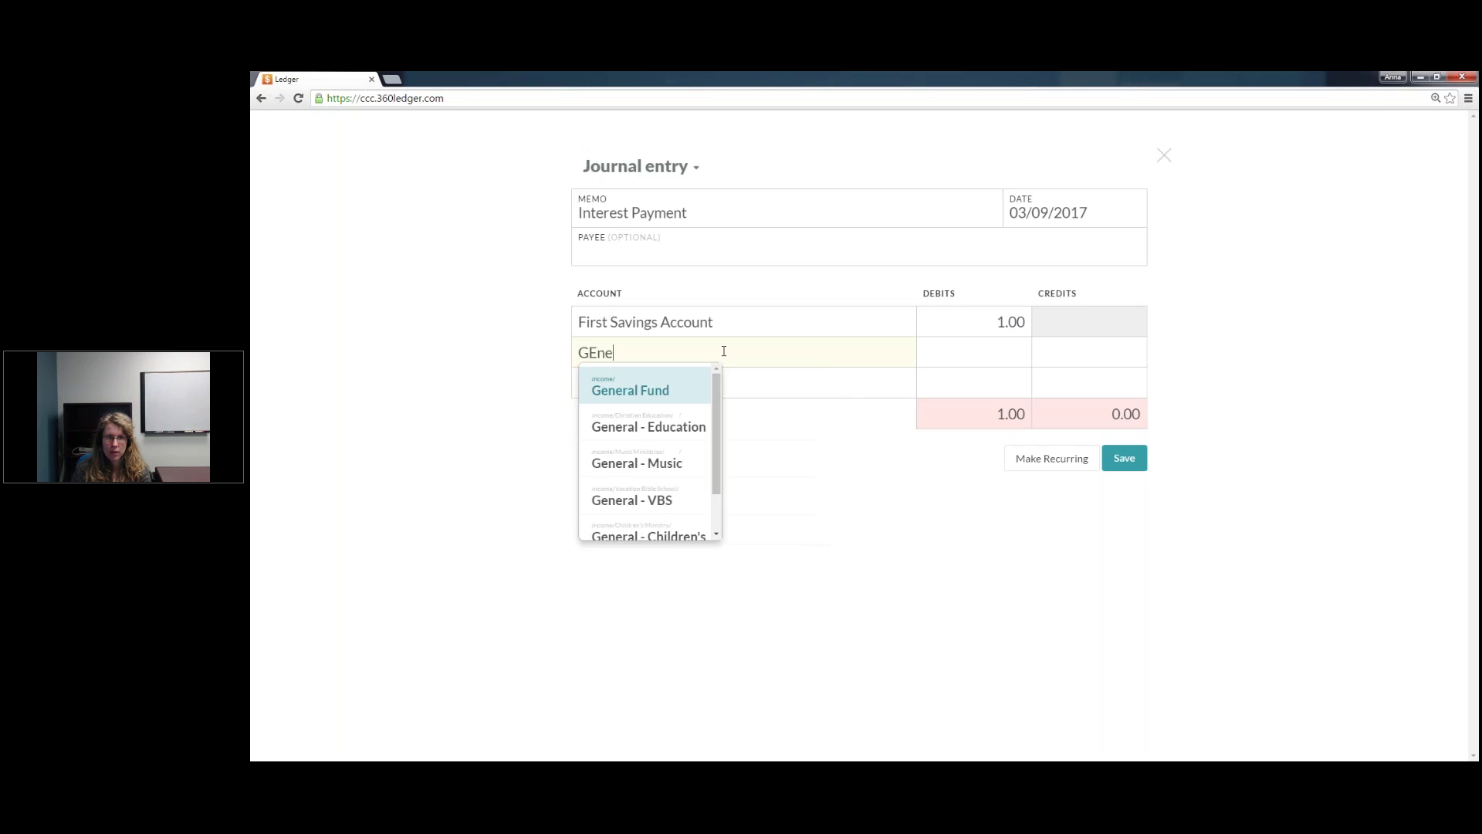
click(675, 390)
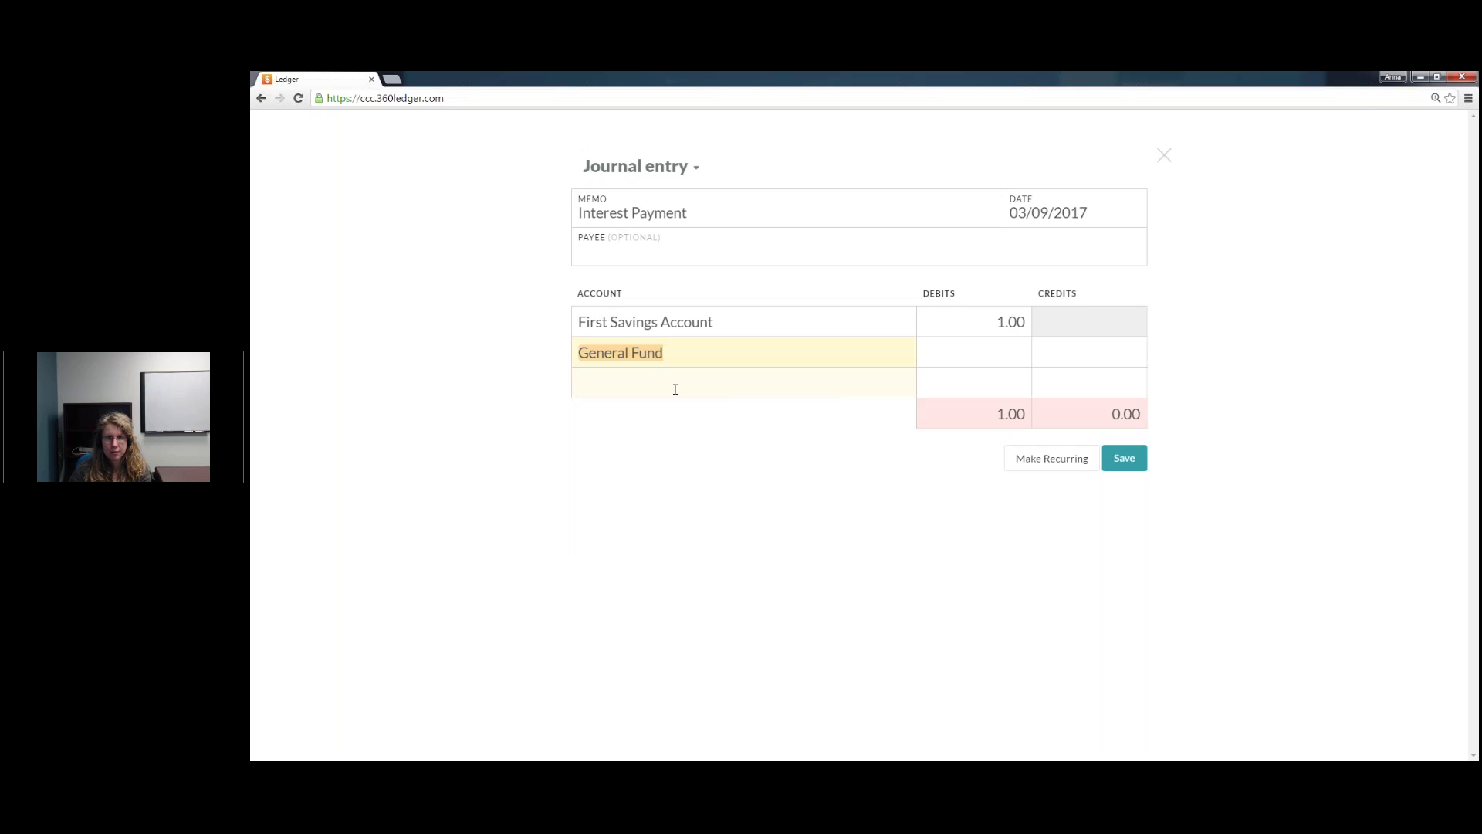
click(1115, 359)
text(1.00)
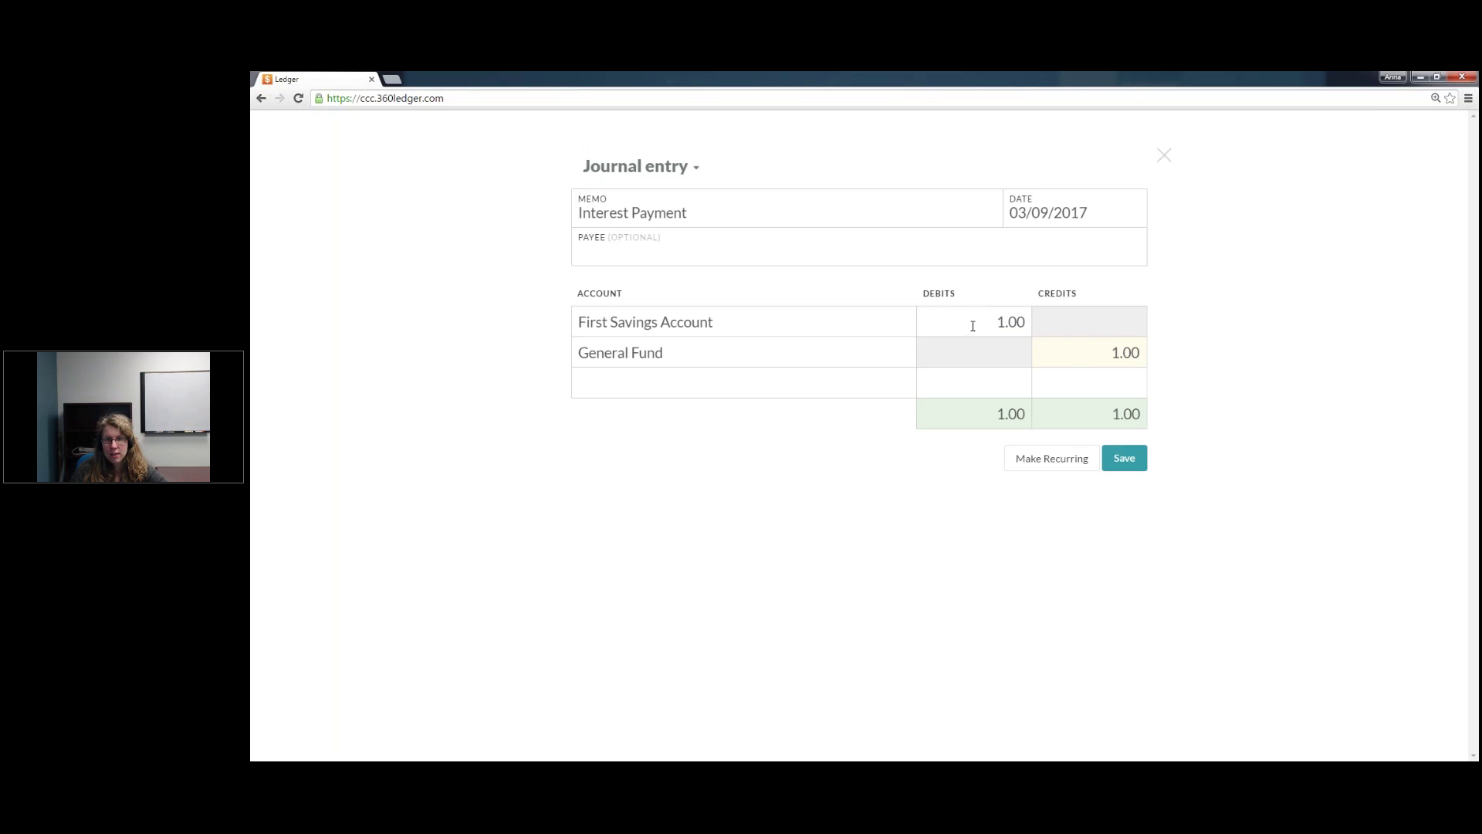
click(1132, 462)
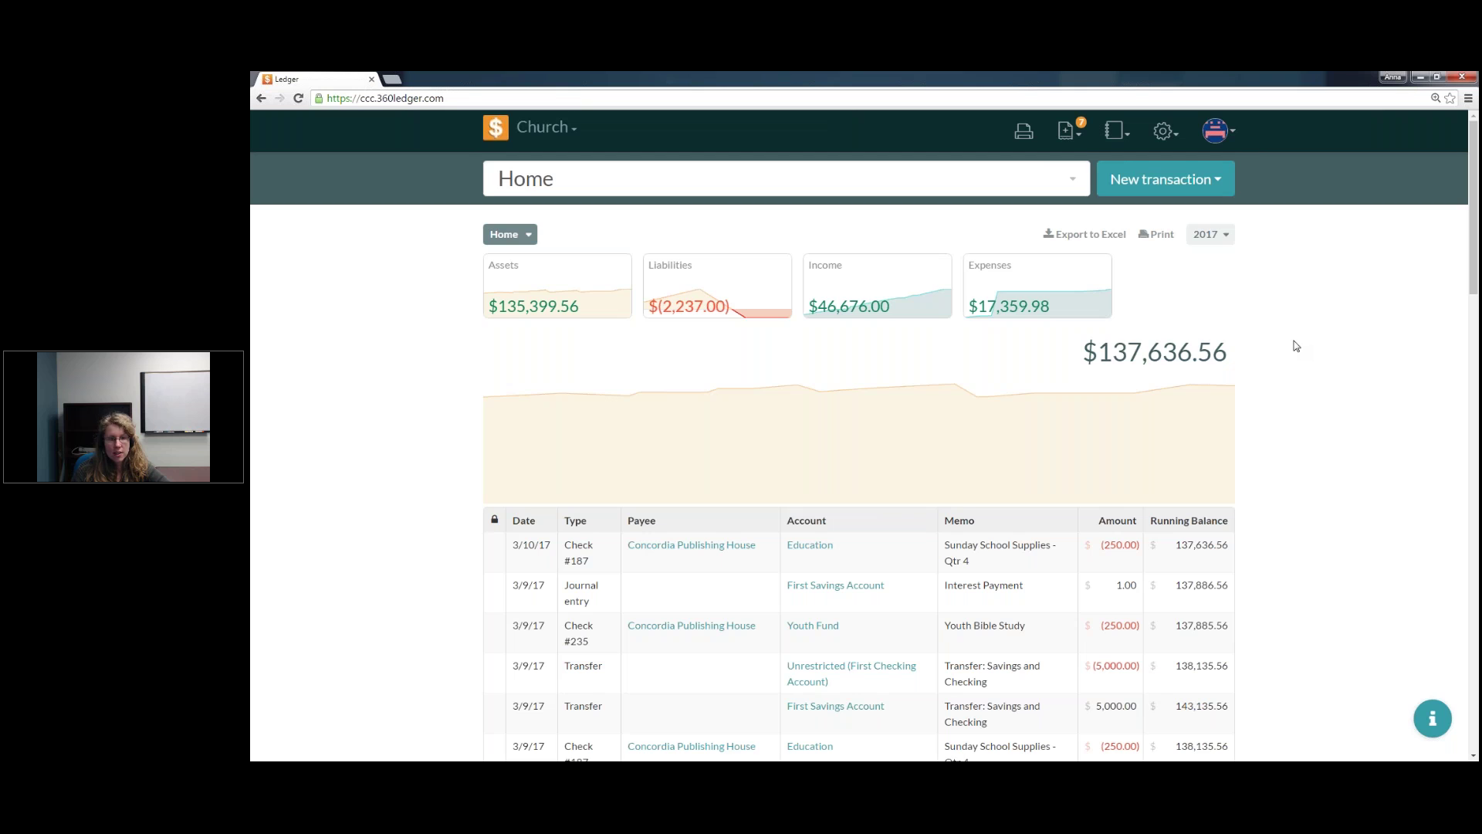
Step: Open the 3/7/17 Youth Bible Study Curriculum payment from the ledger's transaction list for editing
scroll(1293, 345, down, 3)
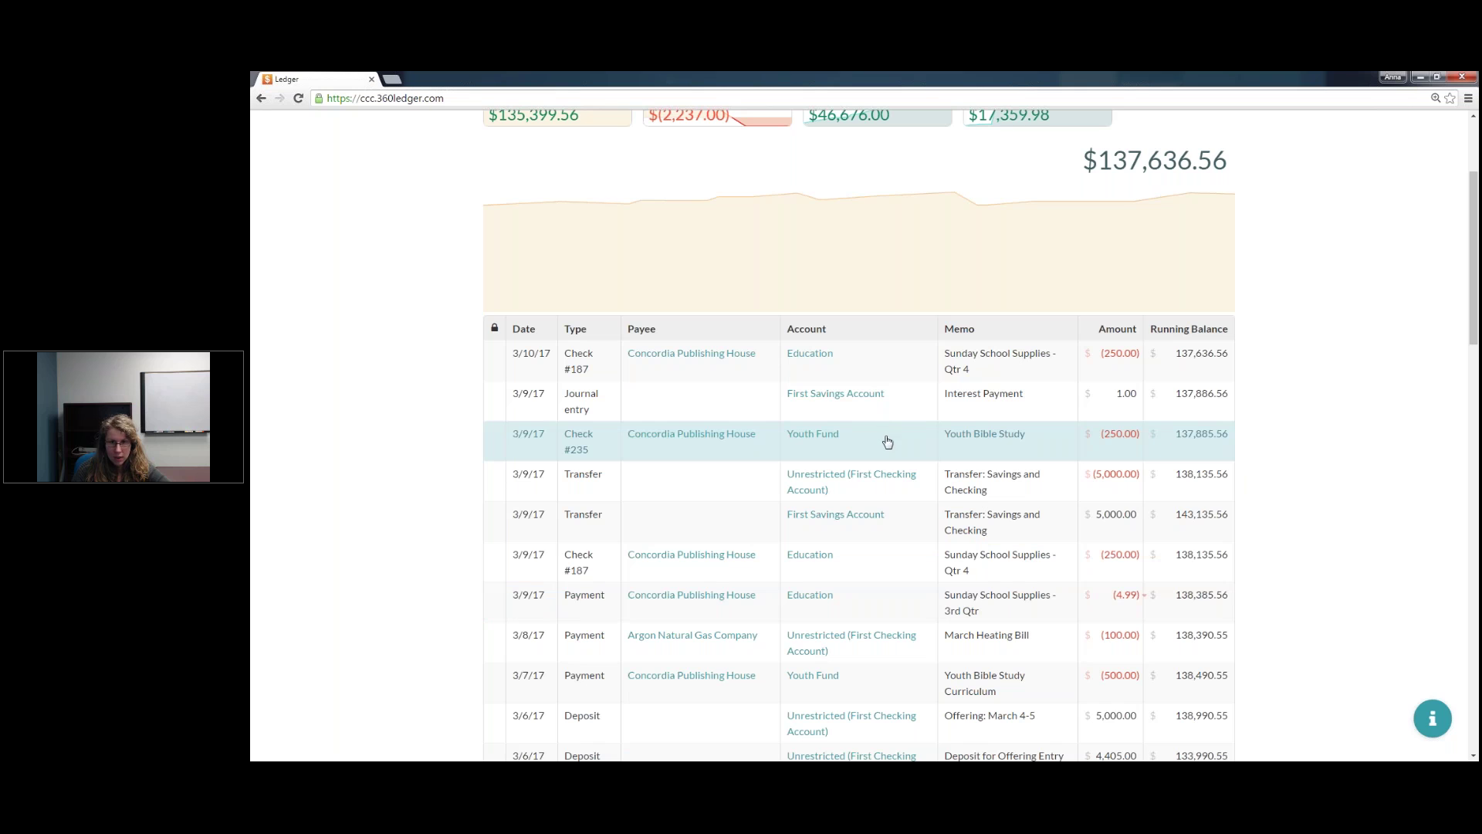
scroll(887, 442, down, 2)
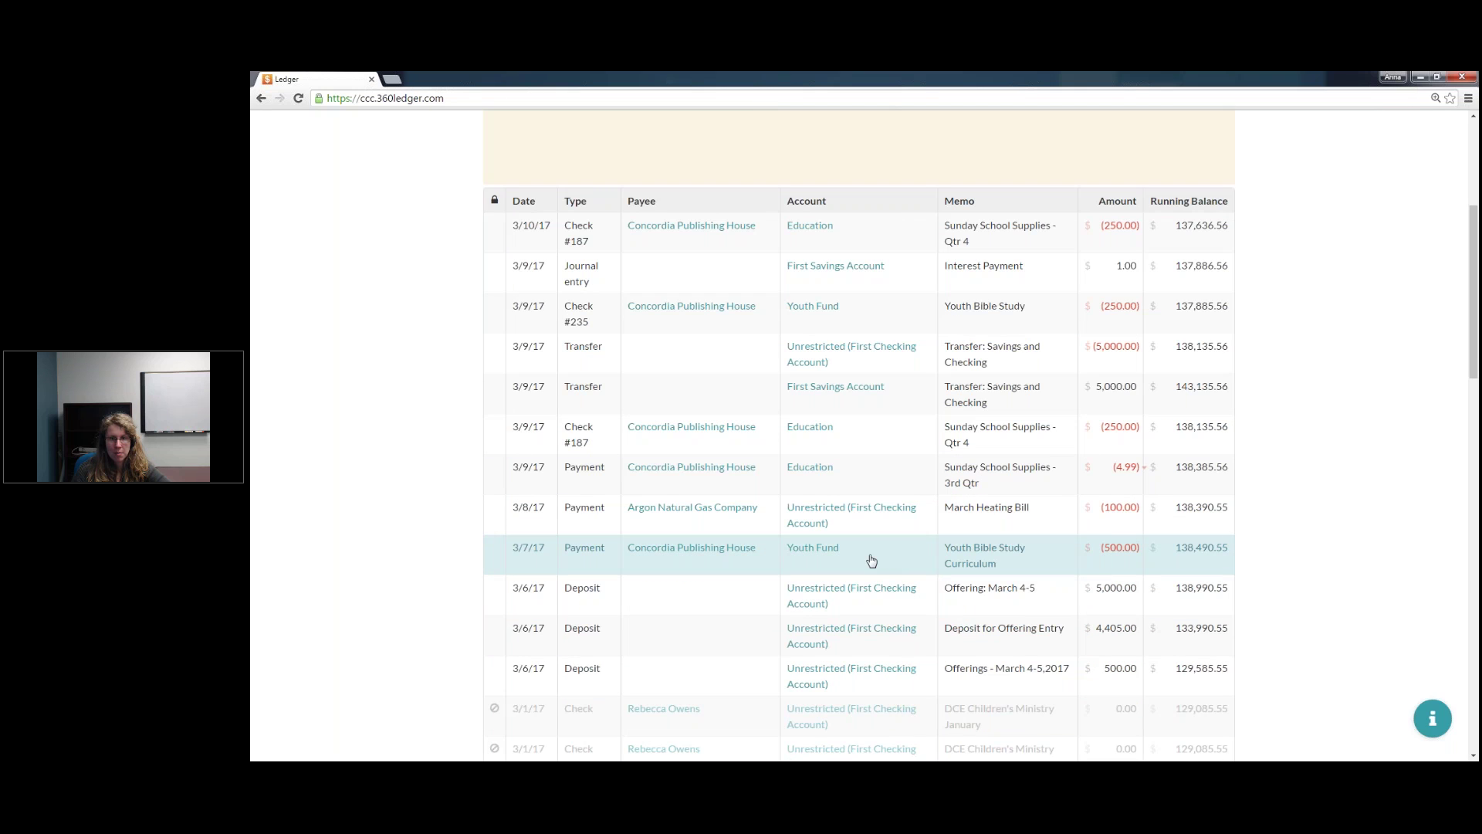
click(871, 560)
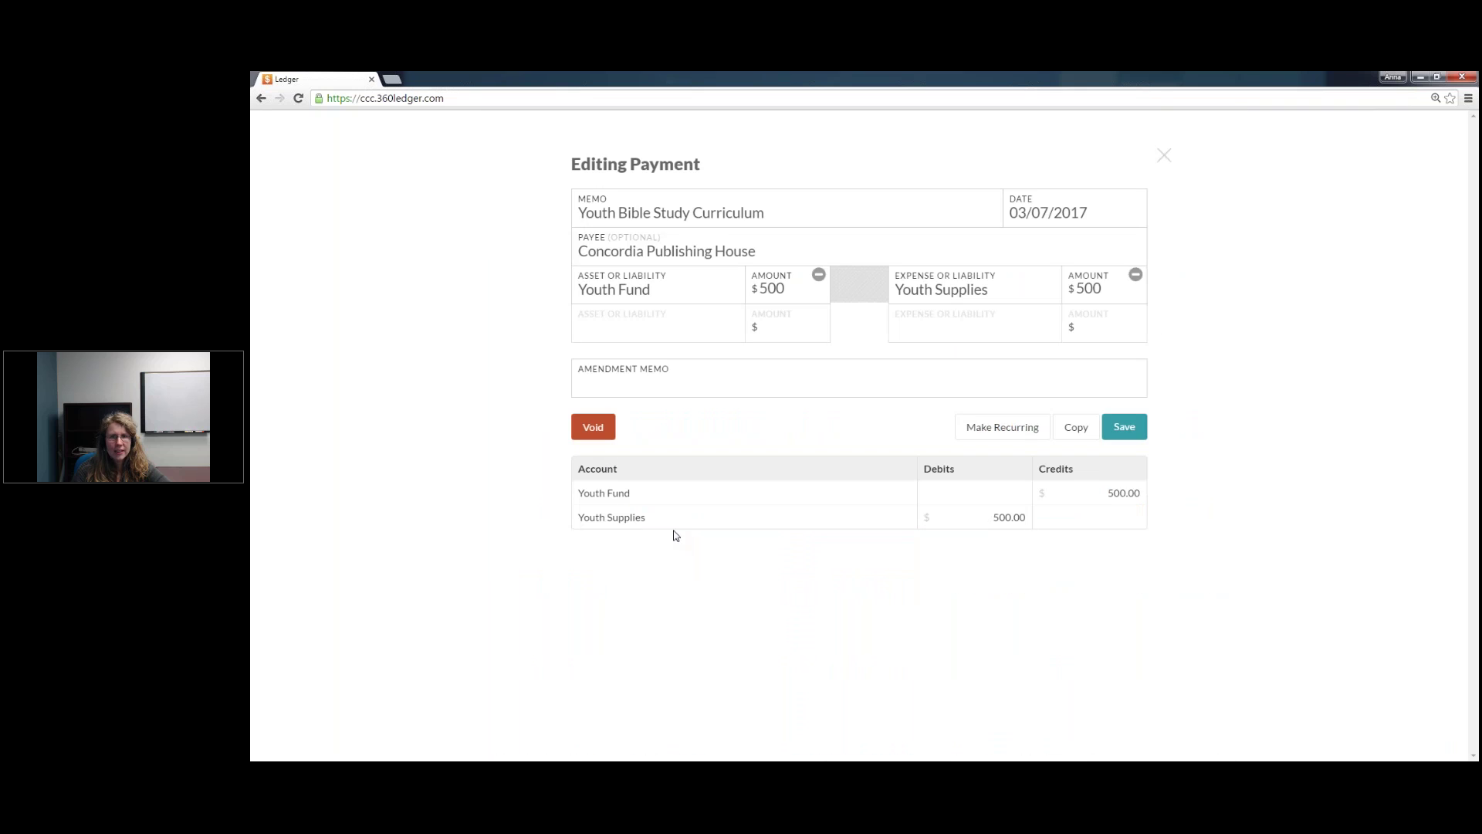
click(695, 388)
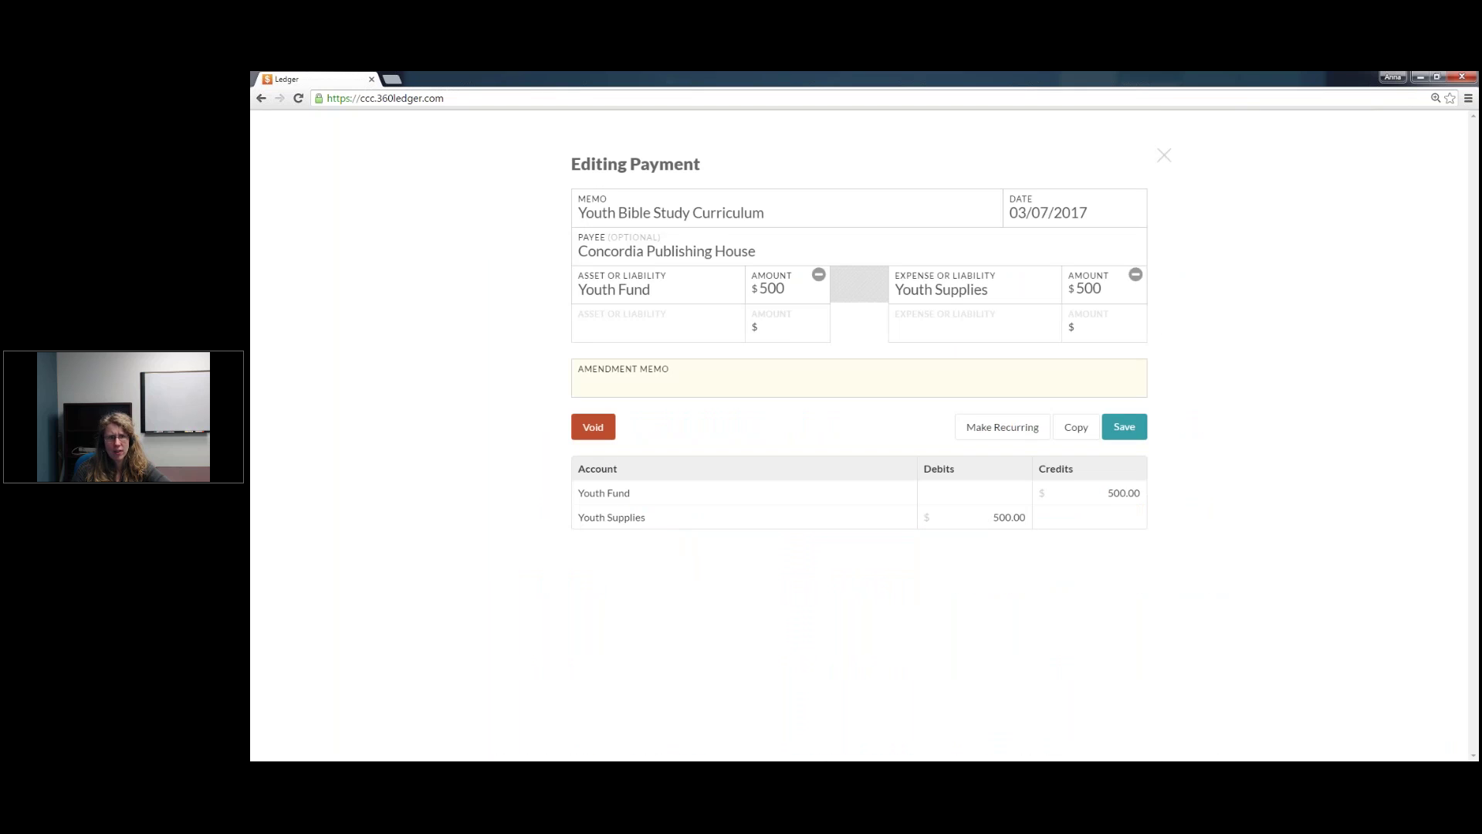
click(660, 325)
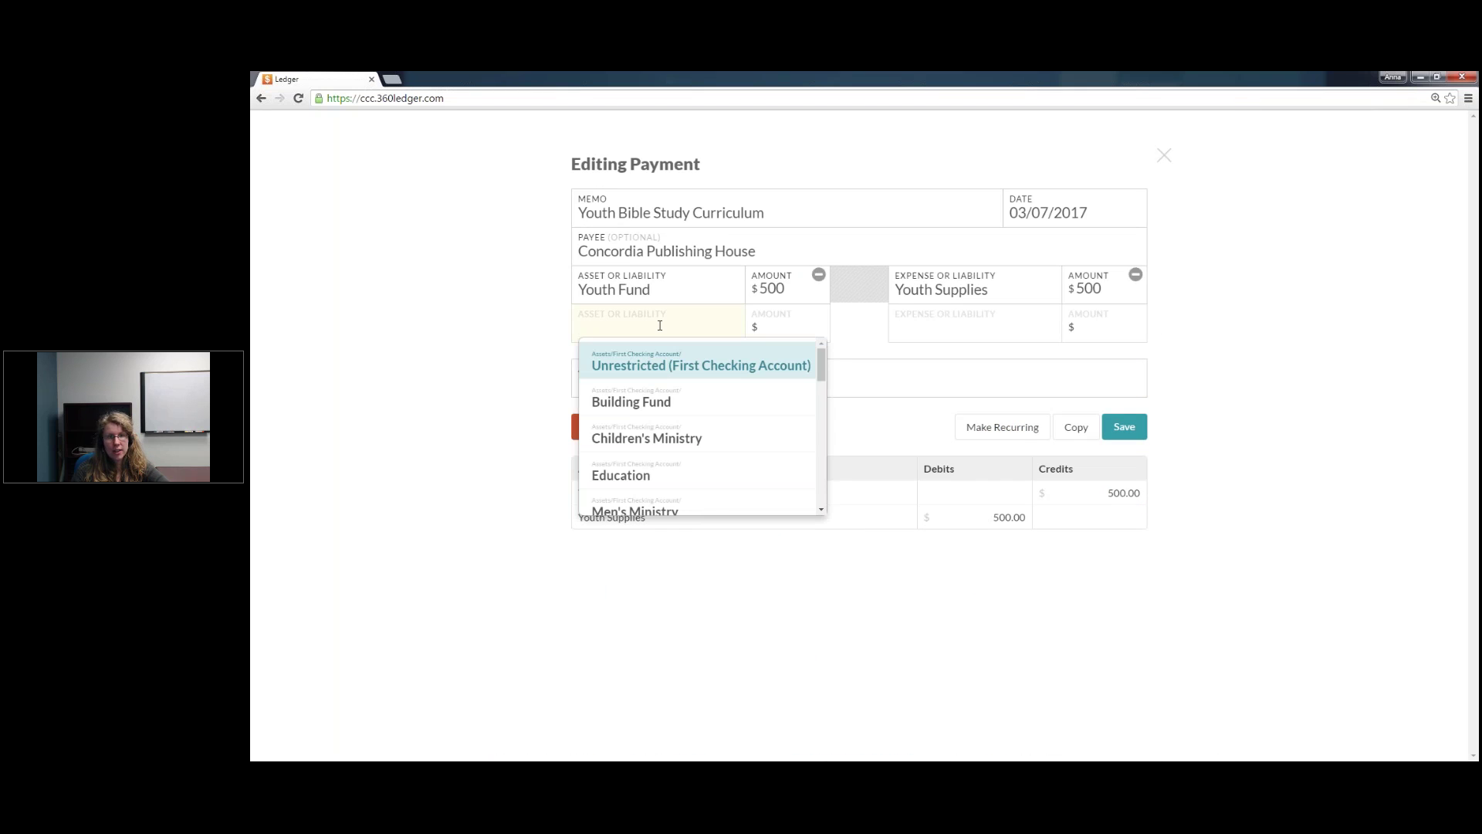
drag(568, 163, 717, 163)
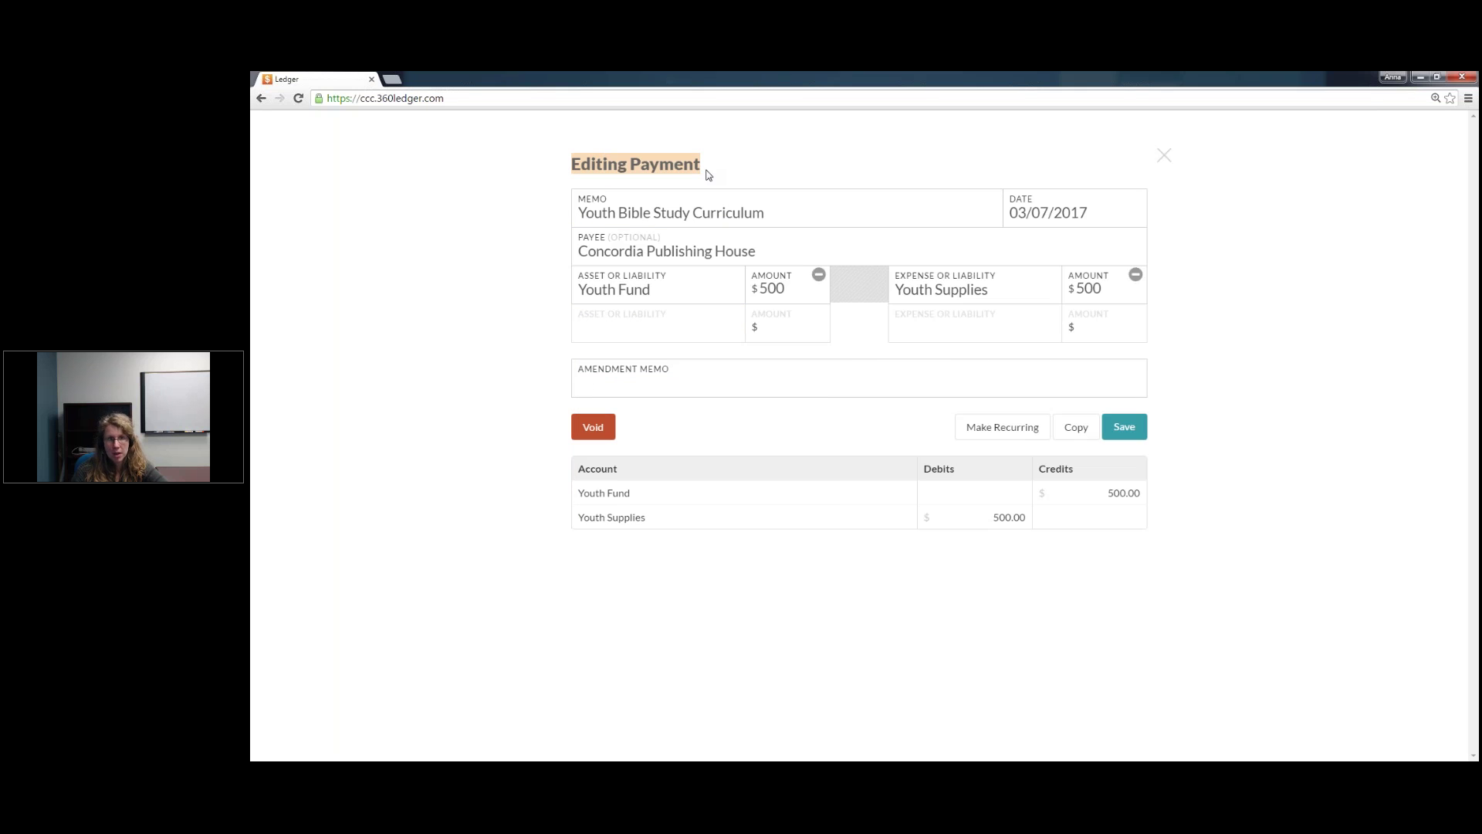
Step: Add a second asset line to the payment for Unrestricted (First Checking Account) with an amount of 10.00
click(660, 325)
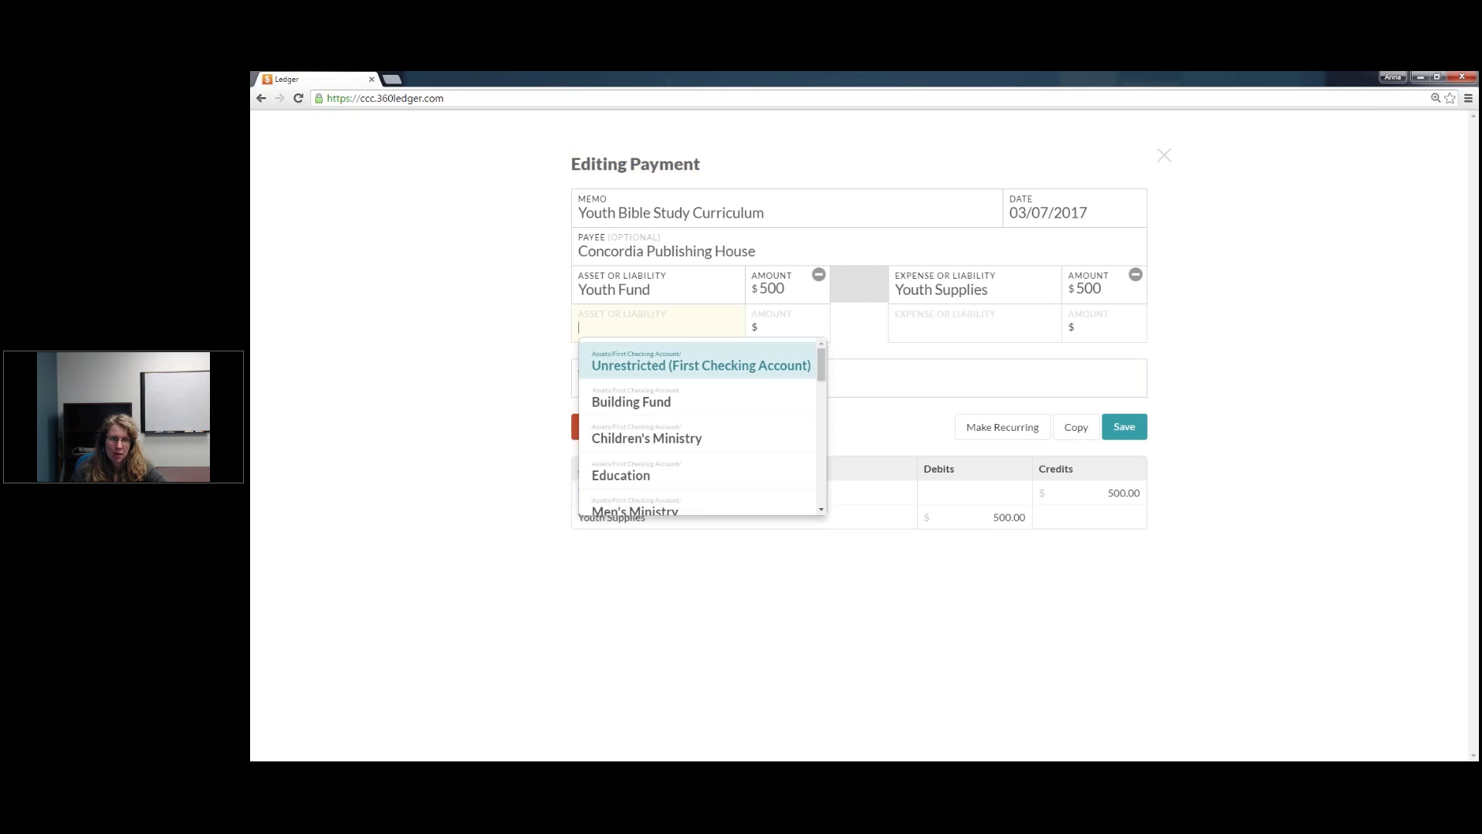
click(740, 365)
text(10)
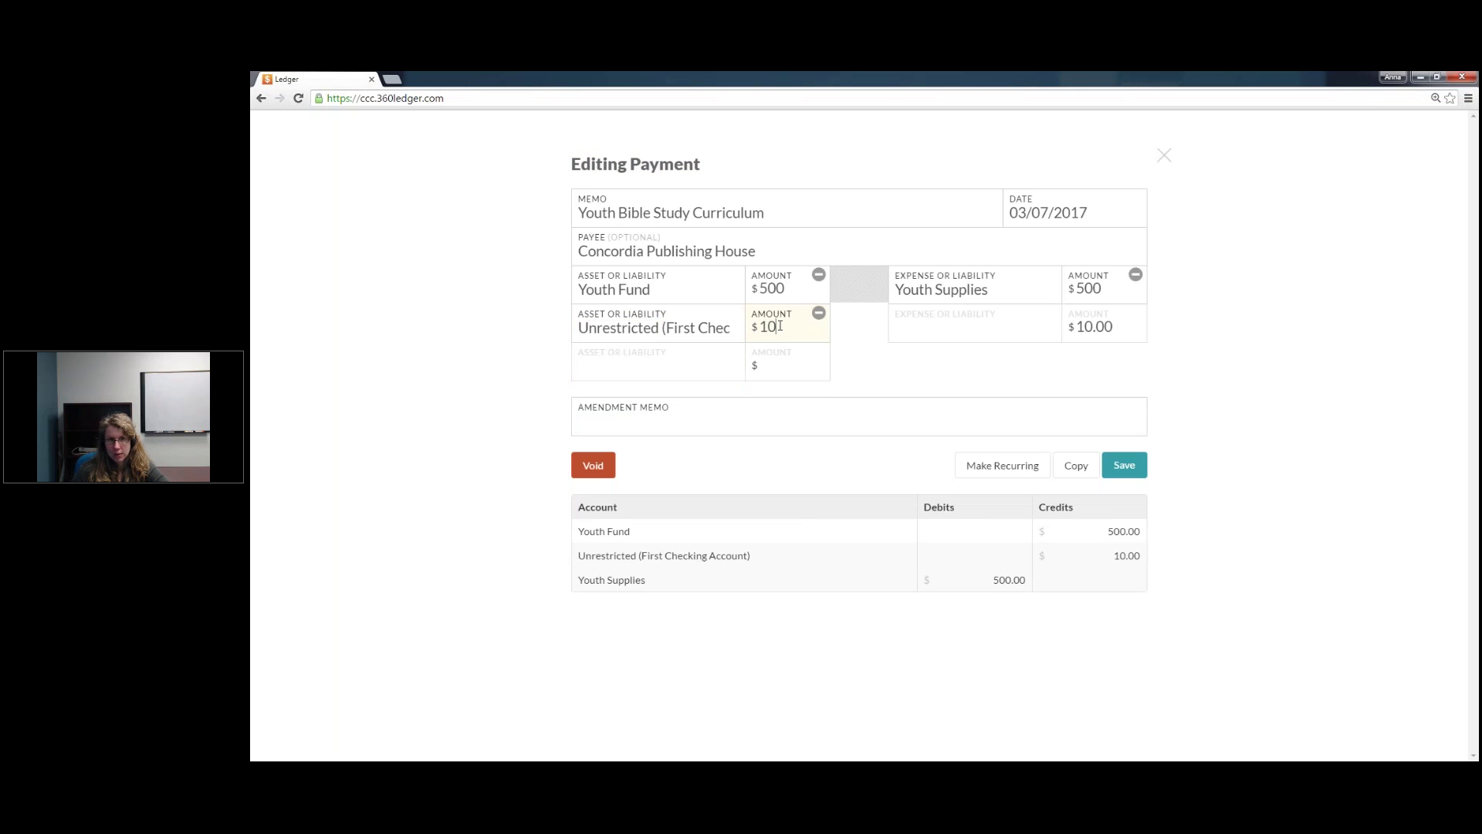
text(.00)
Step: Assign the payment's second expense line to Youth Supplies
click(980, 322)
text(you)
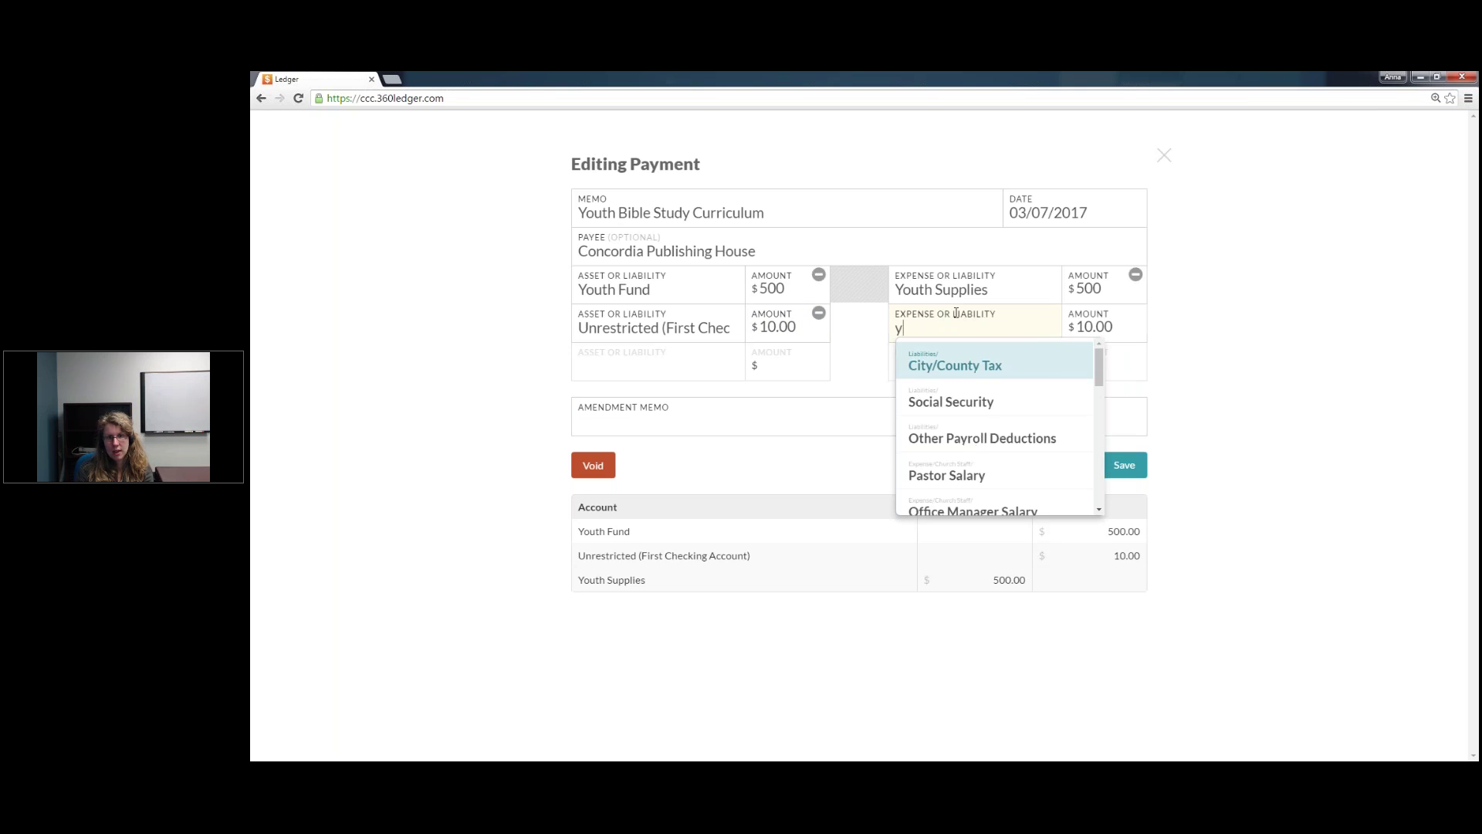
key(Down)
key(Down)
key(Return)
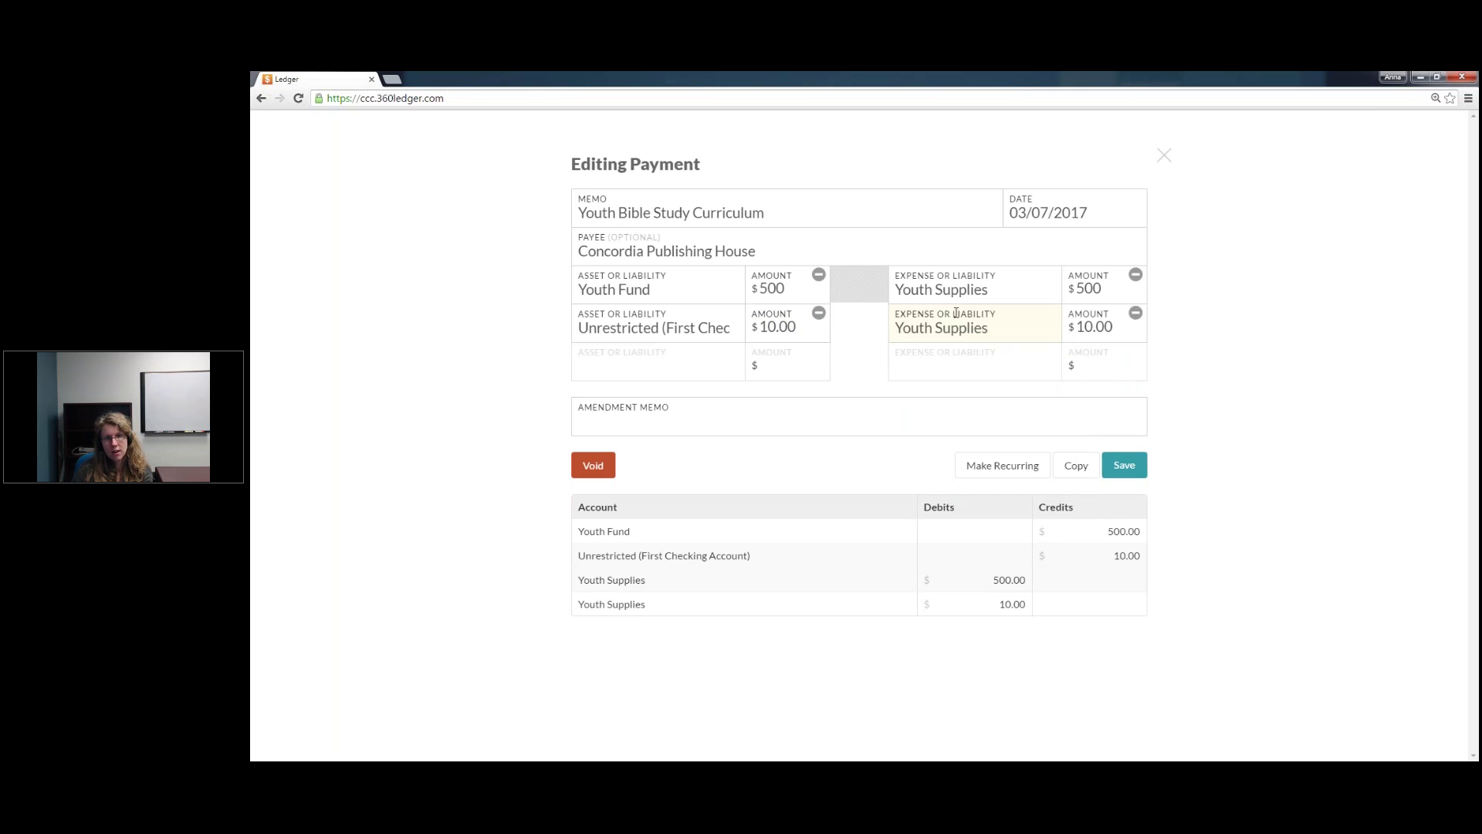
Step: Enter "Forgot to calculate shipping" as the payment's amendment memo
click(1034, 400)
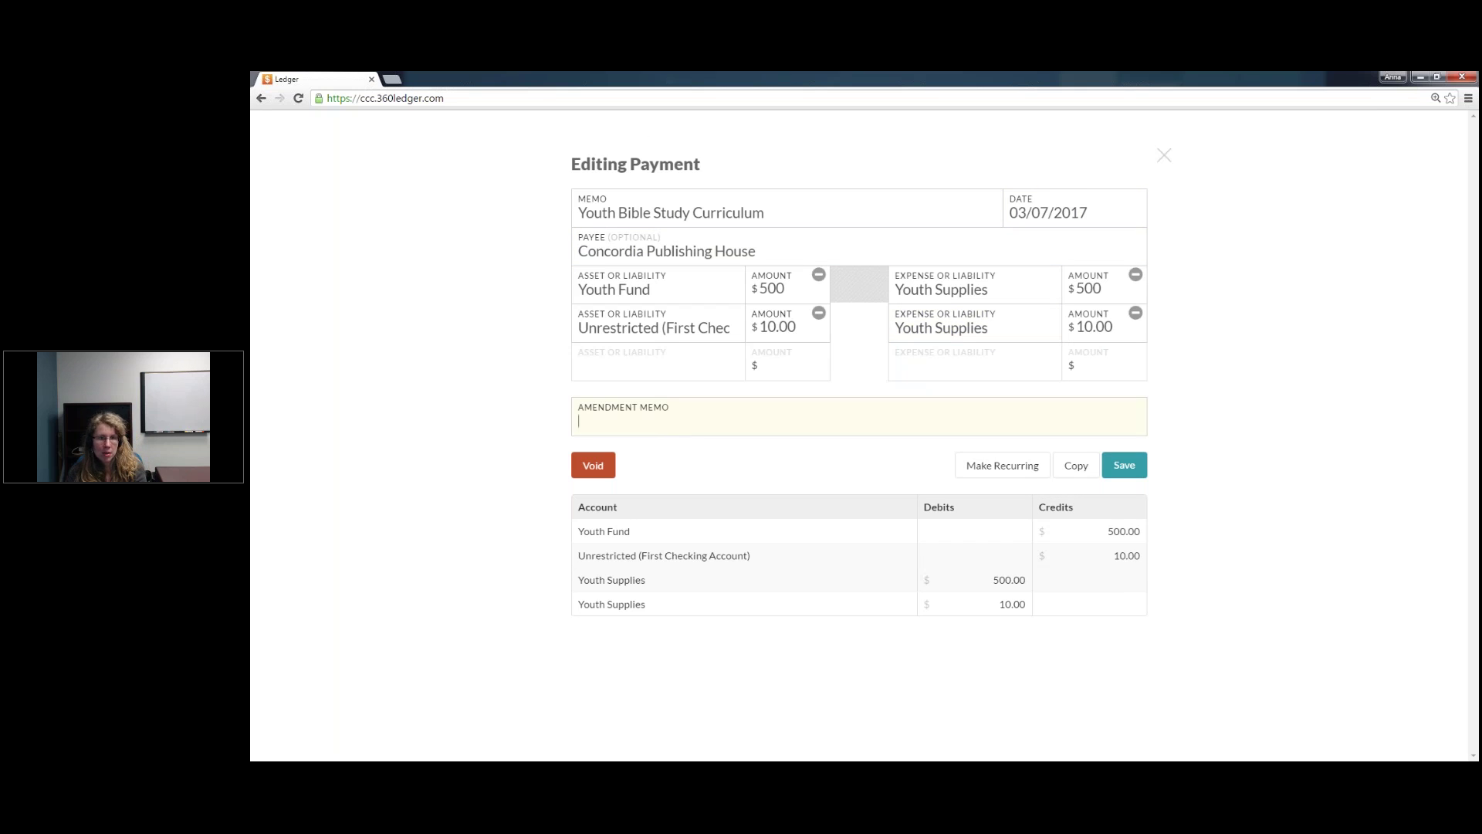
text(For)
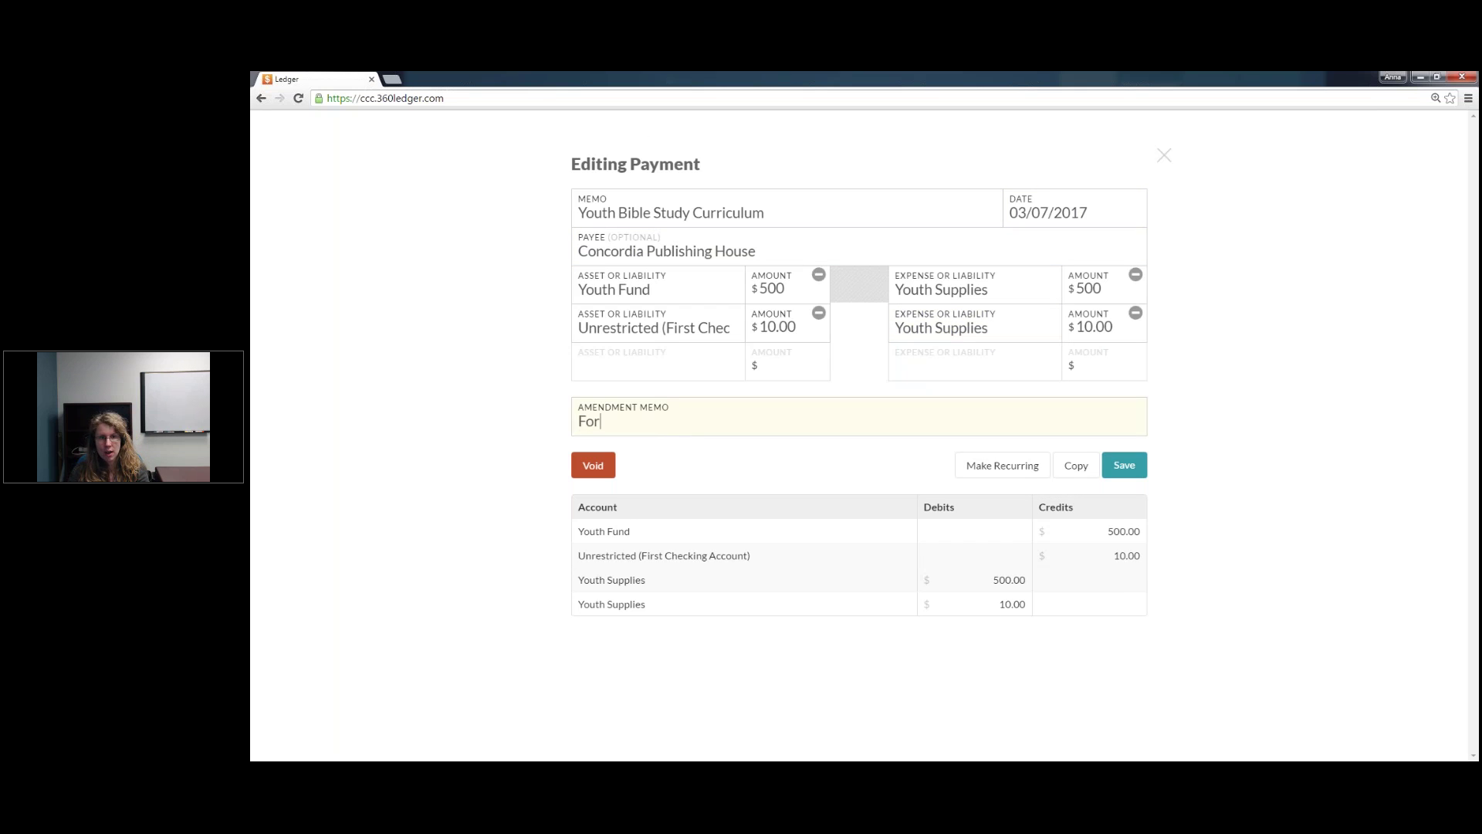
text(got to cal)
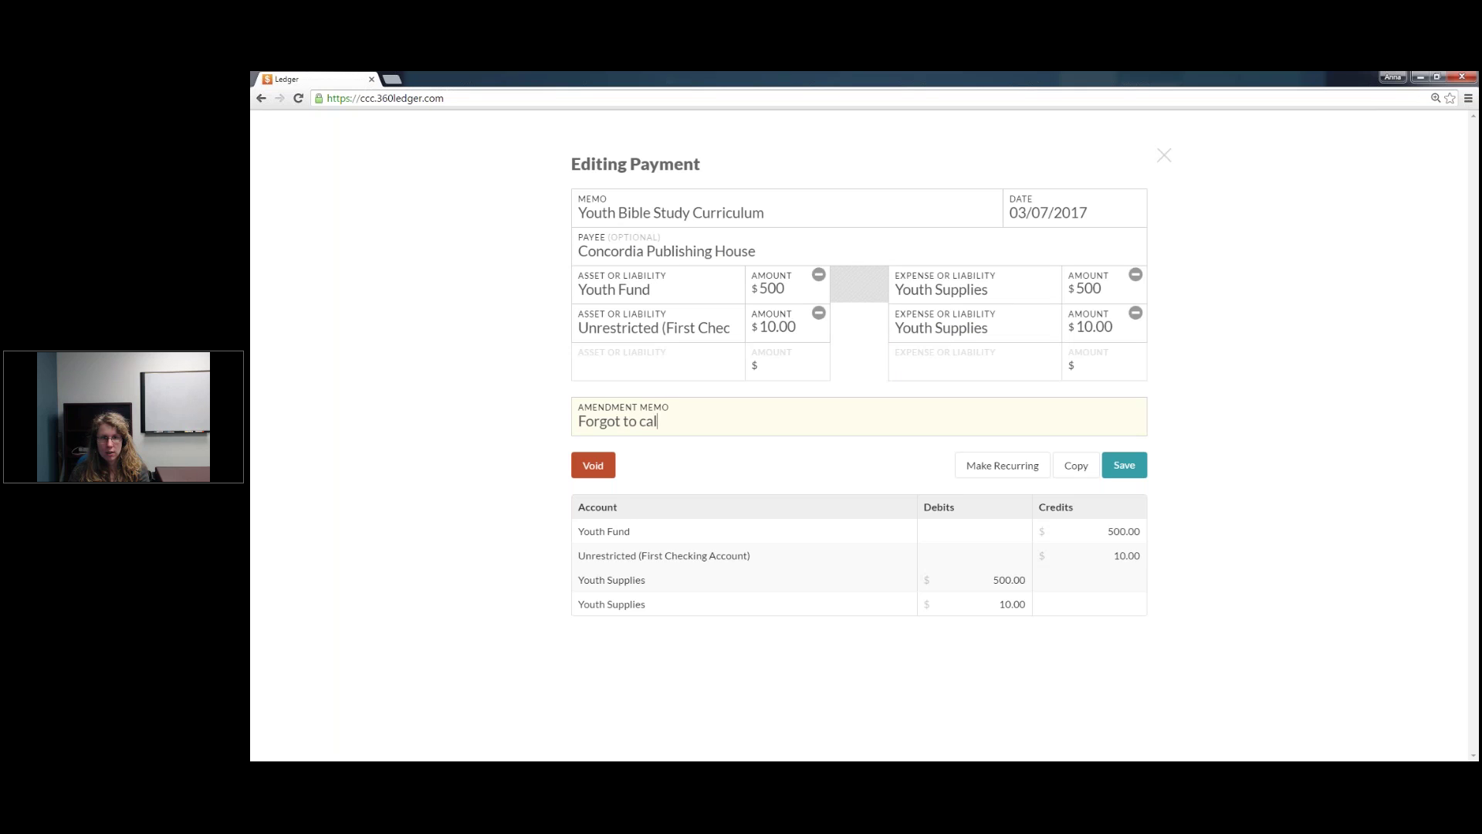
text(culate shippign)
key(BackSpace)
key(BackSpace)
text(ng)
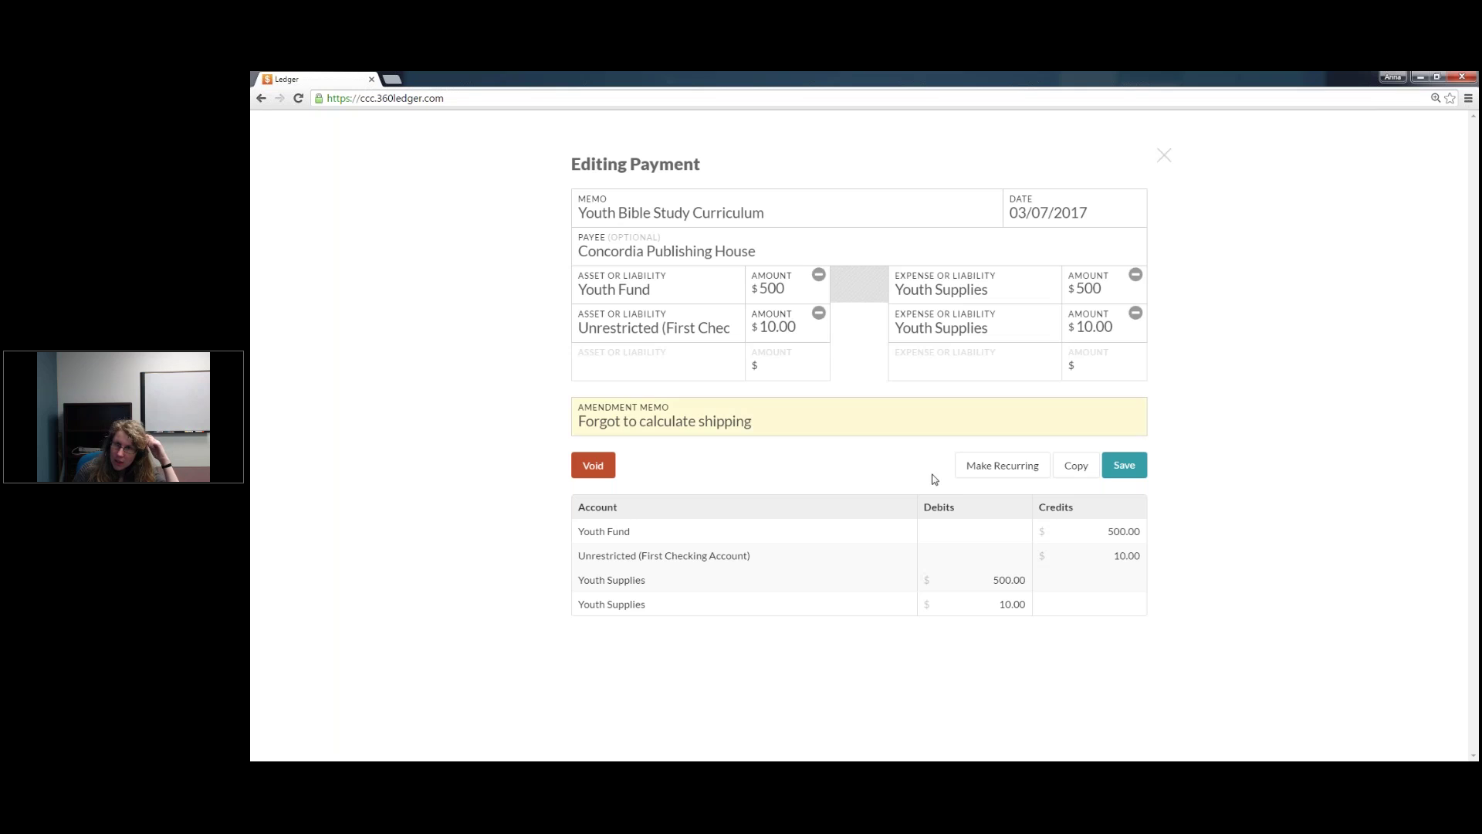
Step: Try to save the amended payment, then remove its second asset line and second expense line
click(1125, 464)
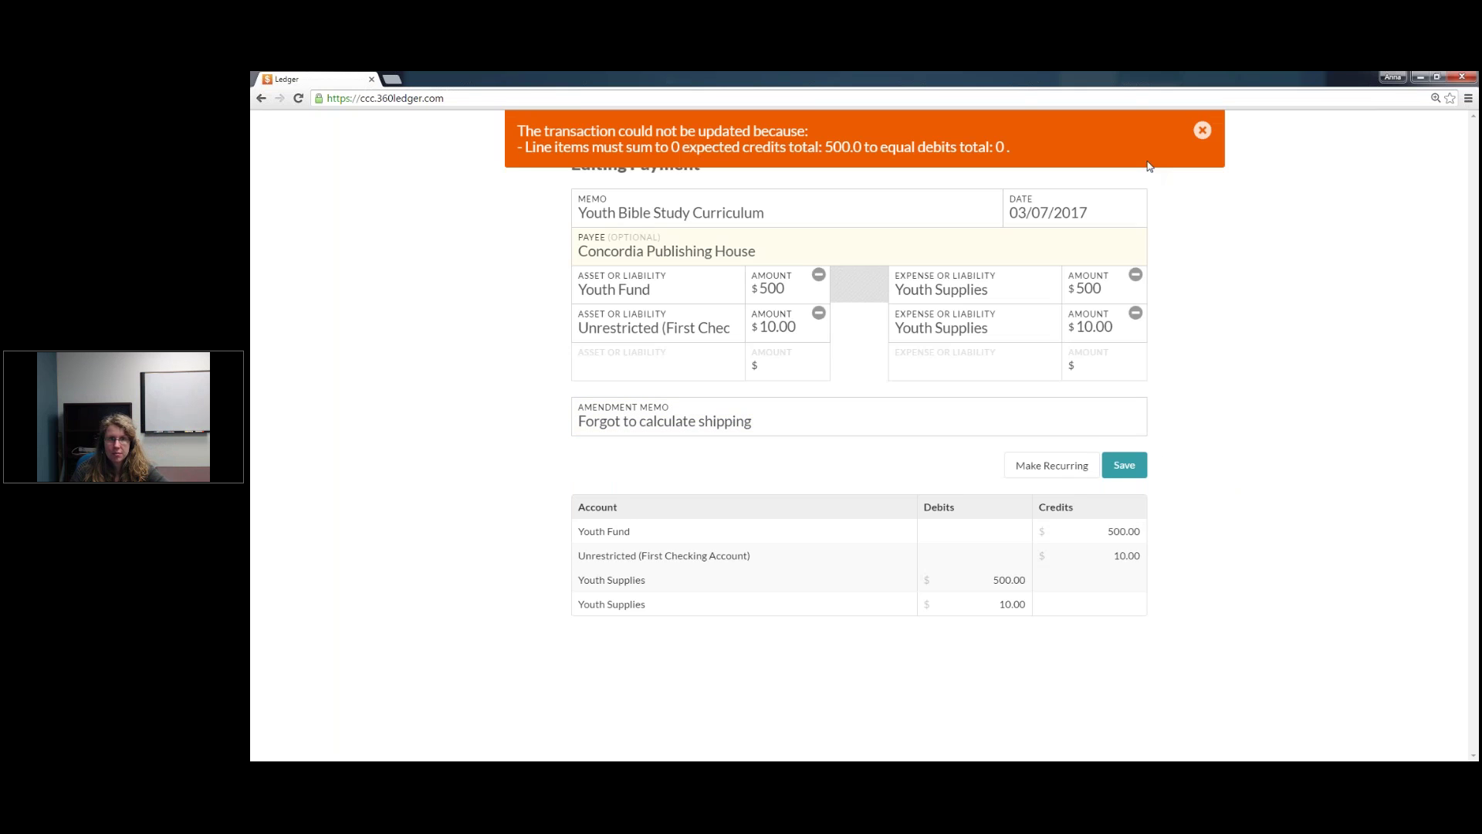
click(1206, 144)
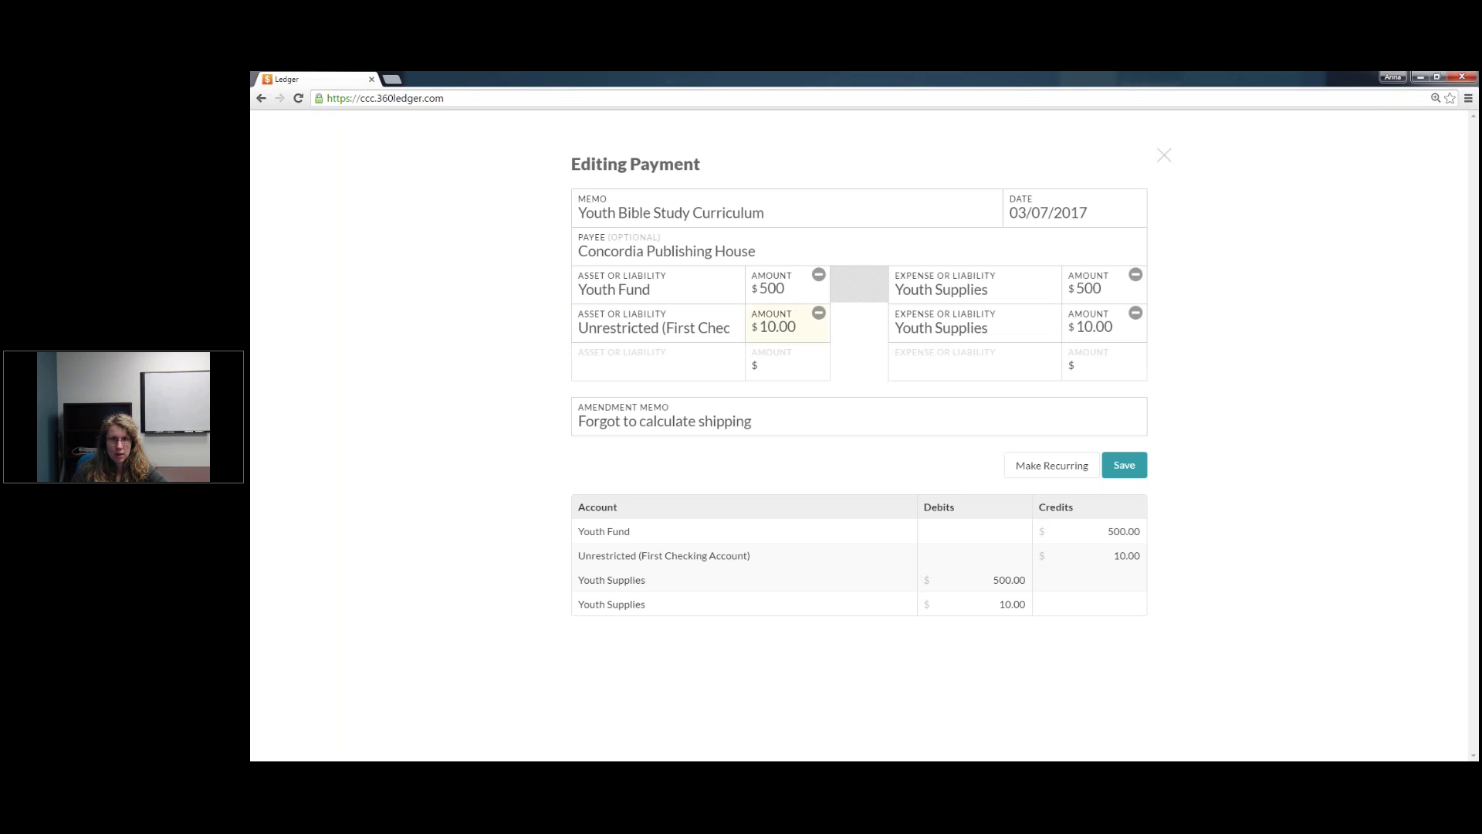
click(819, 312)
click(1136, 312)
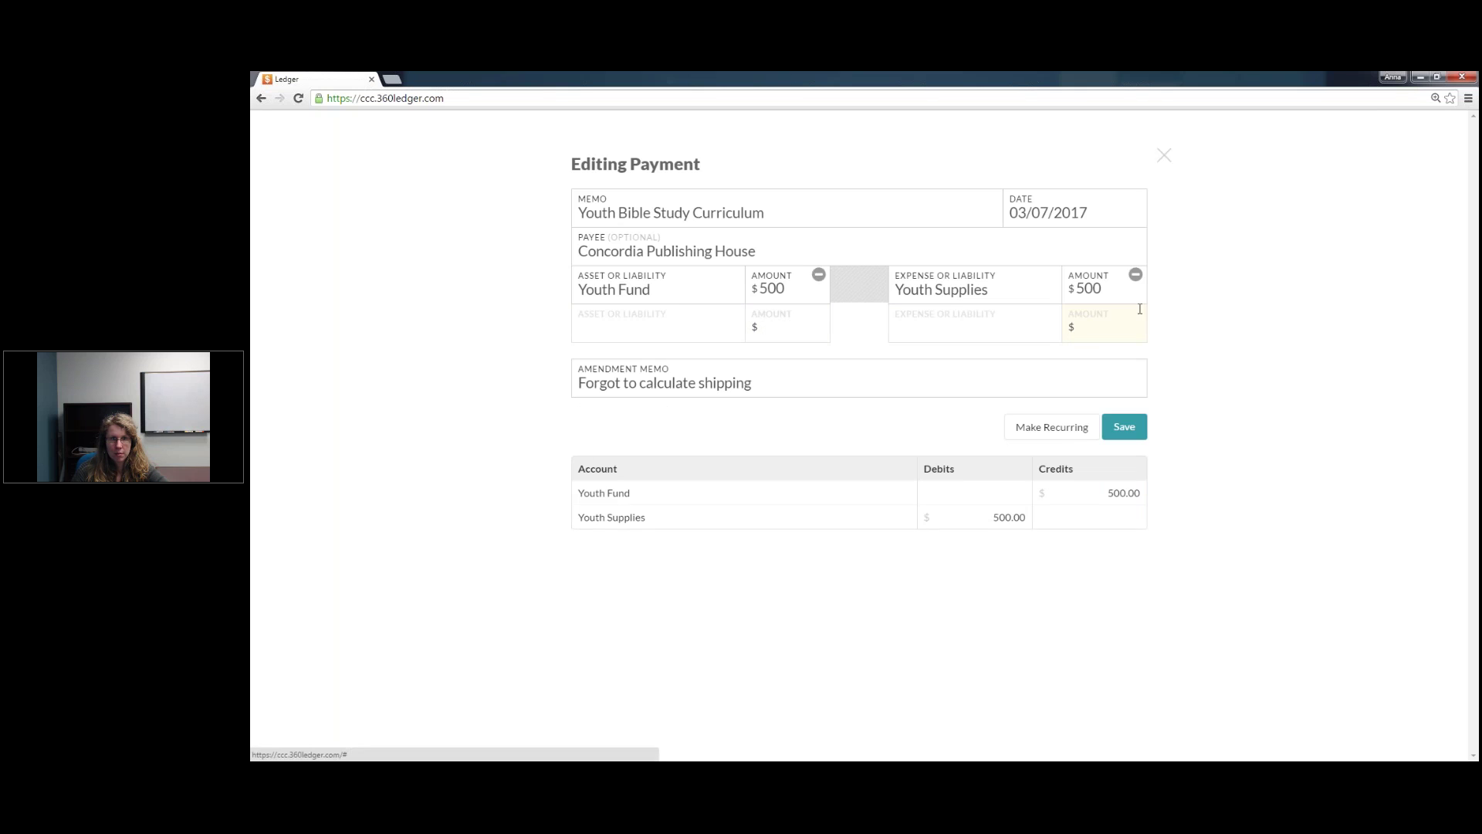
Step: Add a second asset line to the payment for Youth Fund with an amount of 10
click(677, 316)
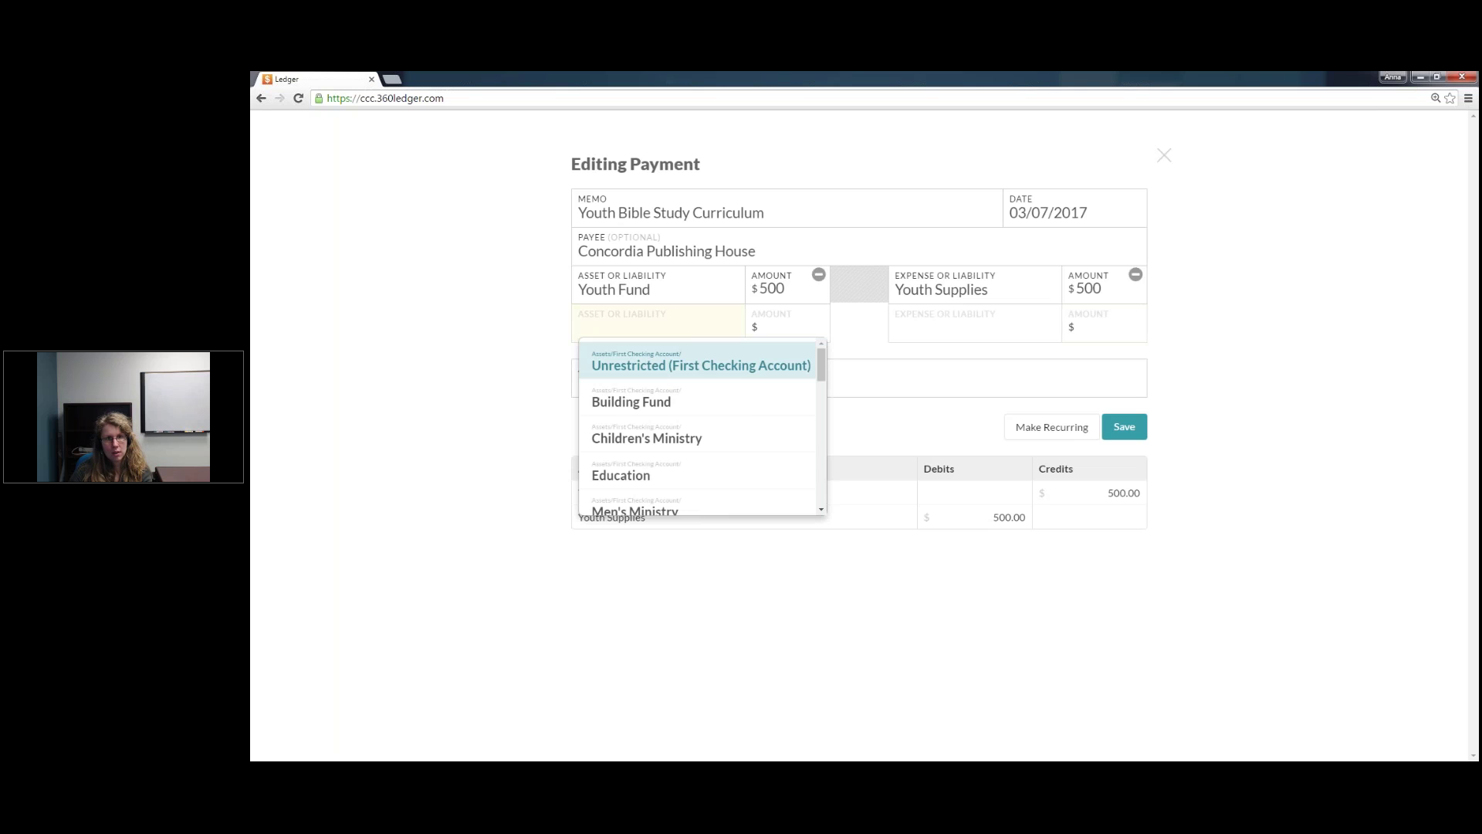
key(Return)
key(BackSpace)
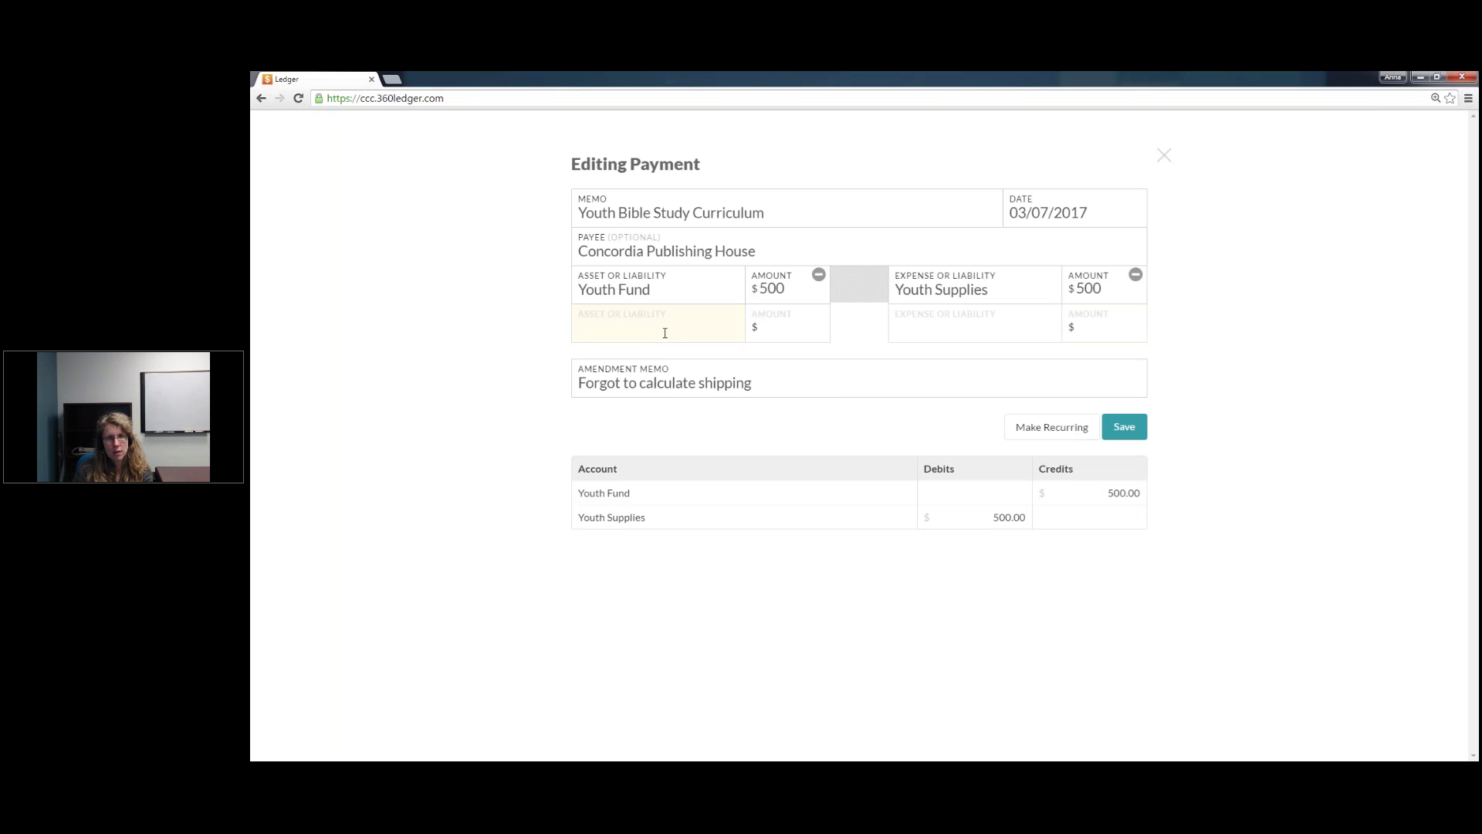
click(649, 328)
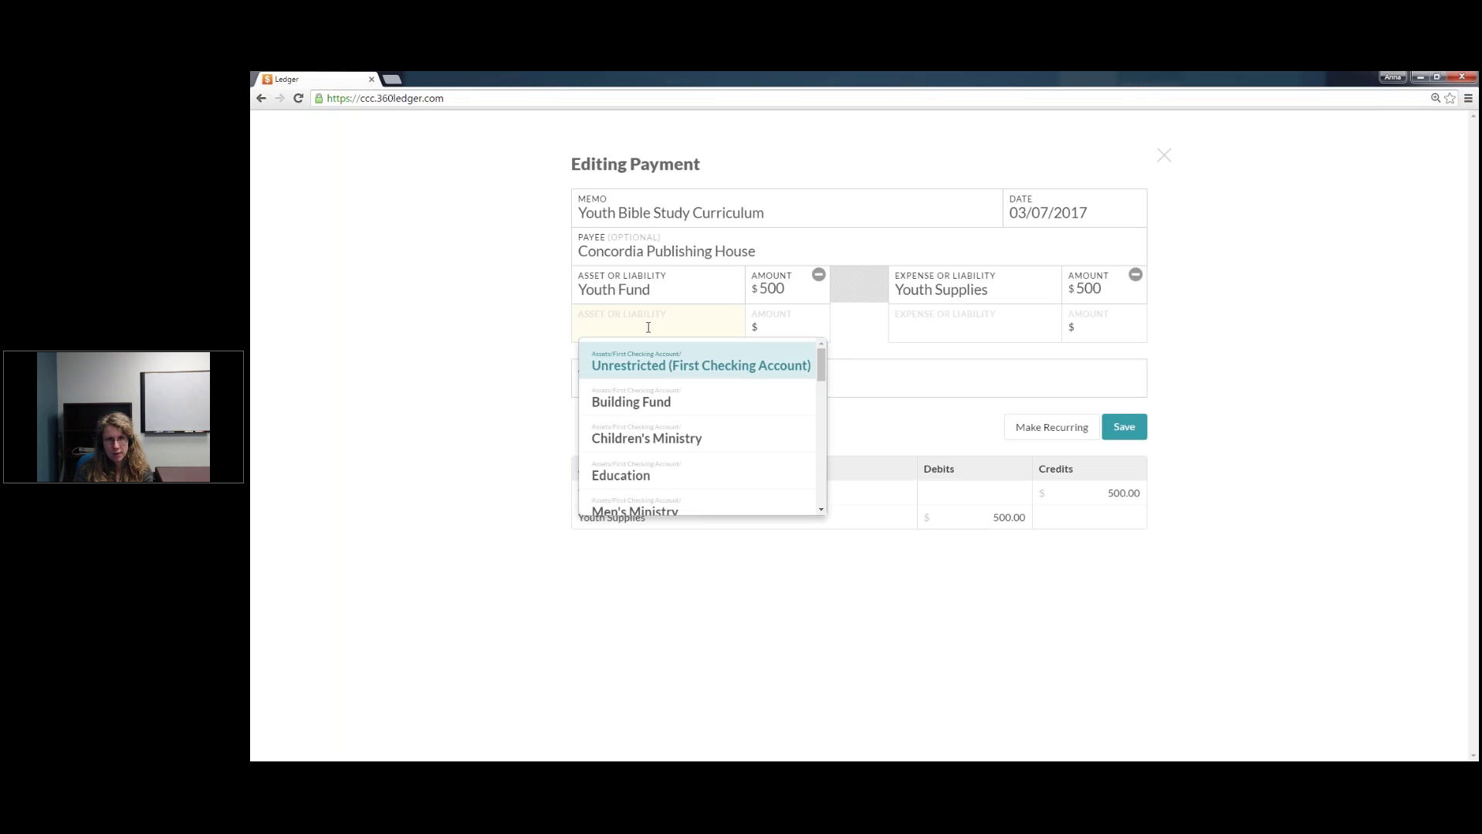
text(youth)
key(Return)
text(10)
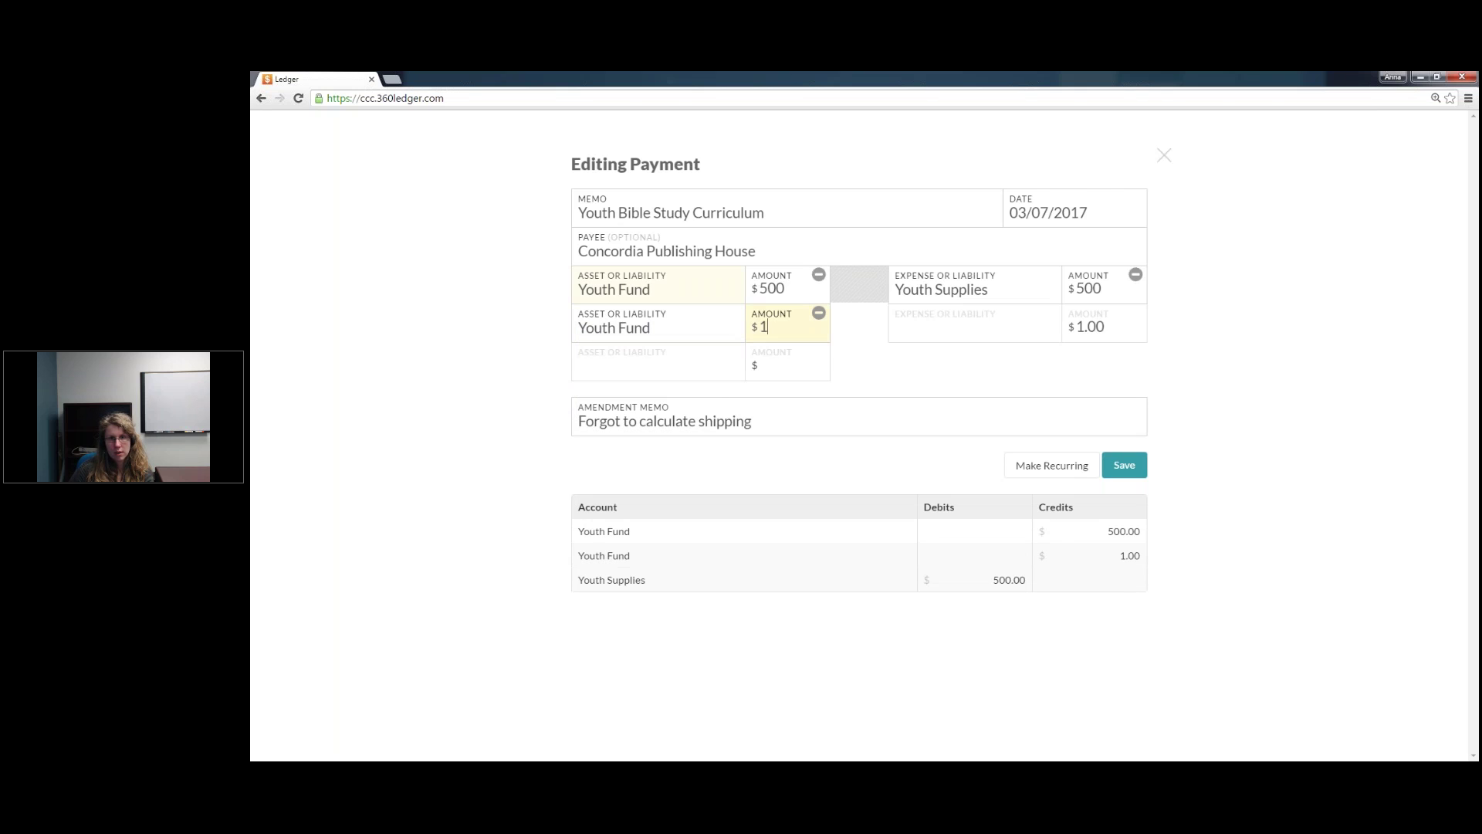
Step: Assign the payment's second expense line to Youth Supplies and save the correction
click(975, 328)
text(youth s)
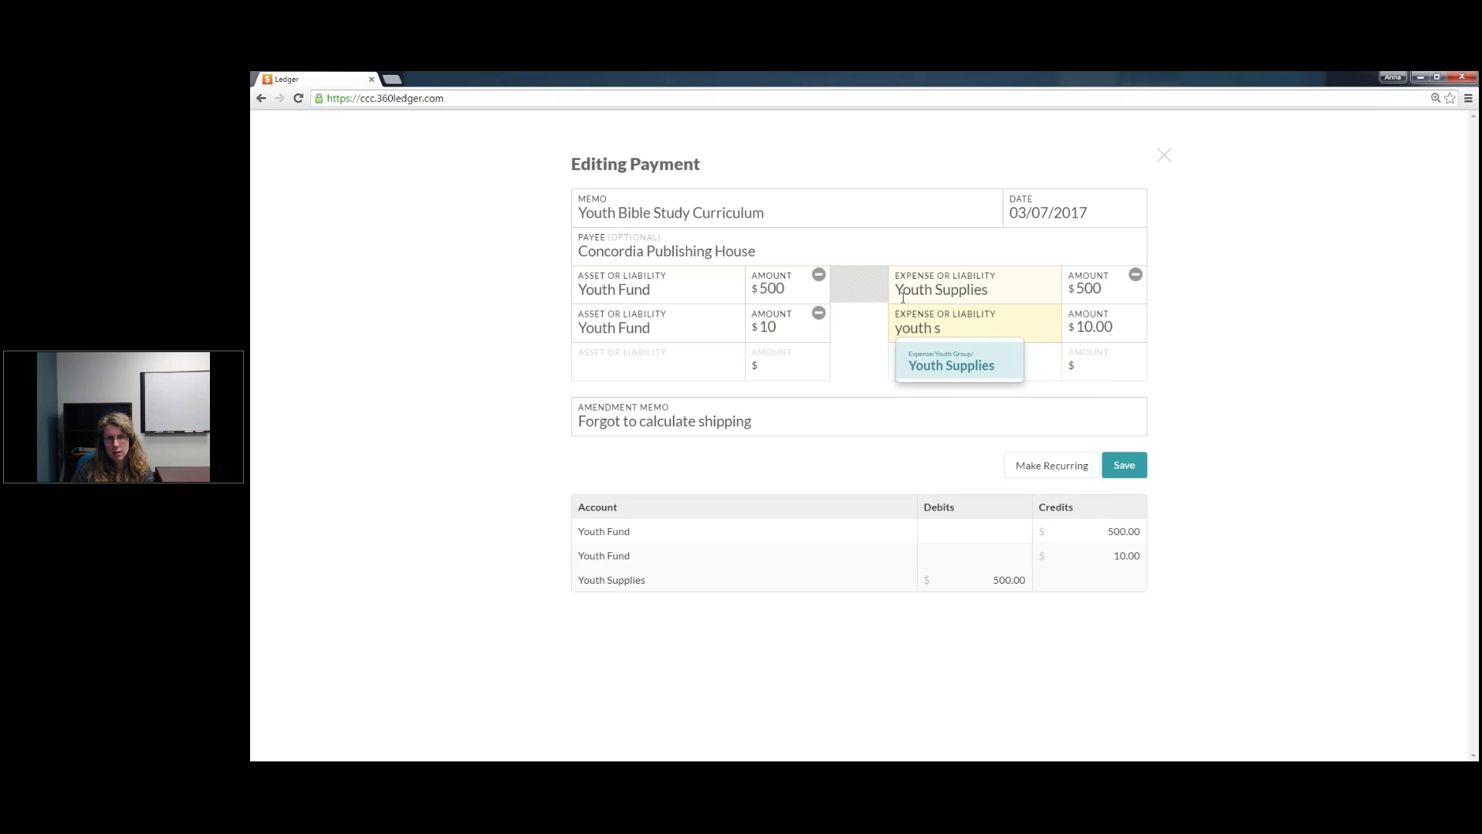
key(Return)
key(Return)
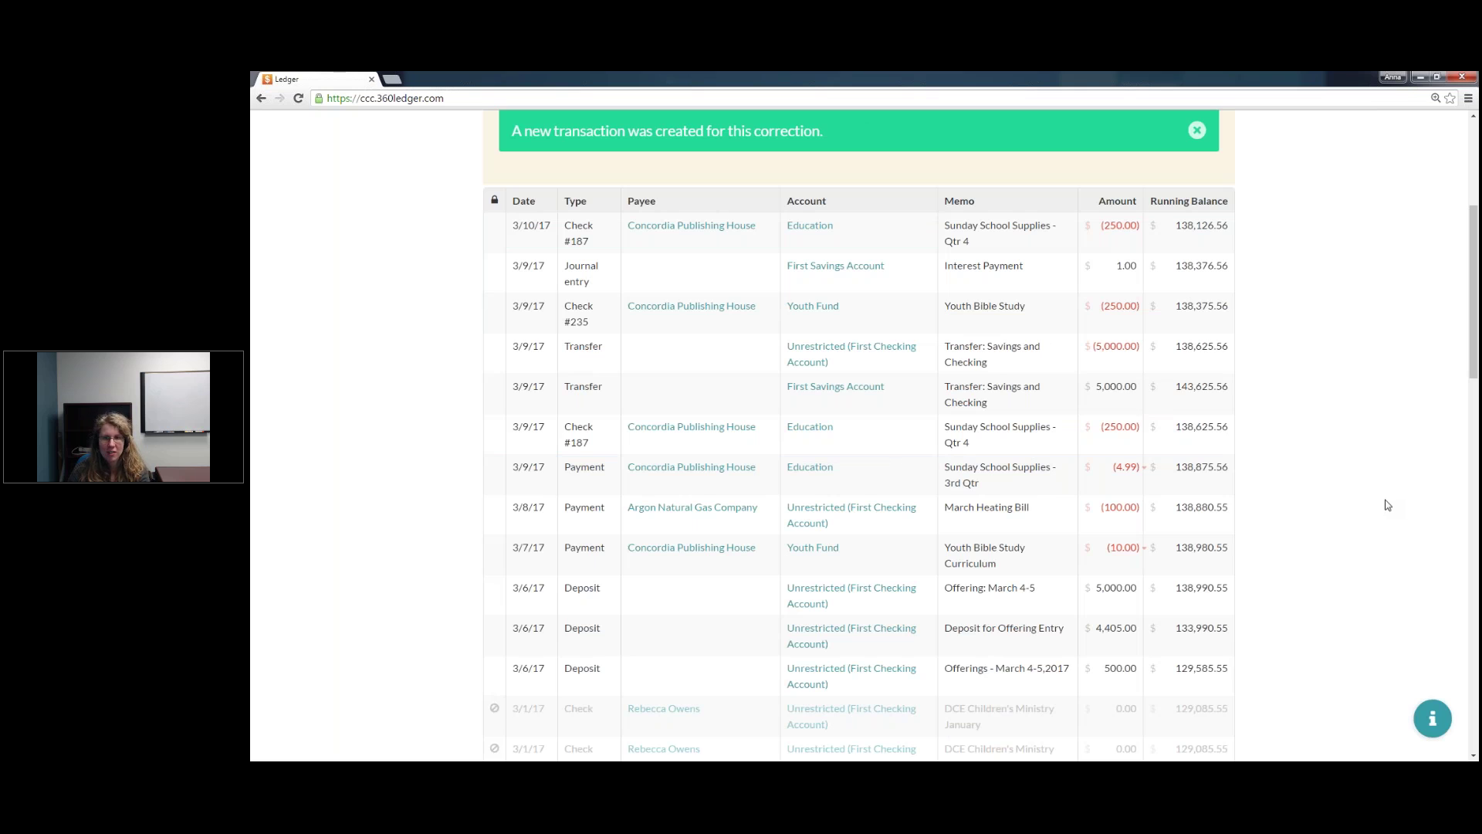
Step: Open the General Ledger report and examine the correction entries for the 3/7/17 Youth Bible Study Curriculum payment
mouse_move(1133, 556)
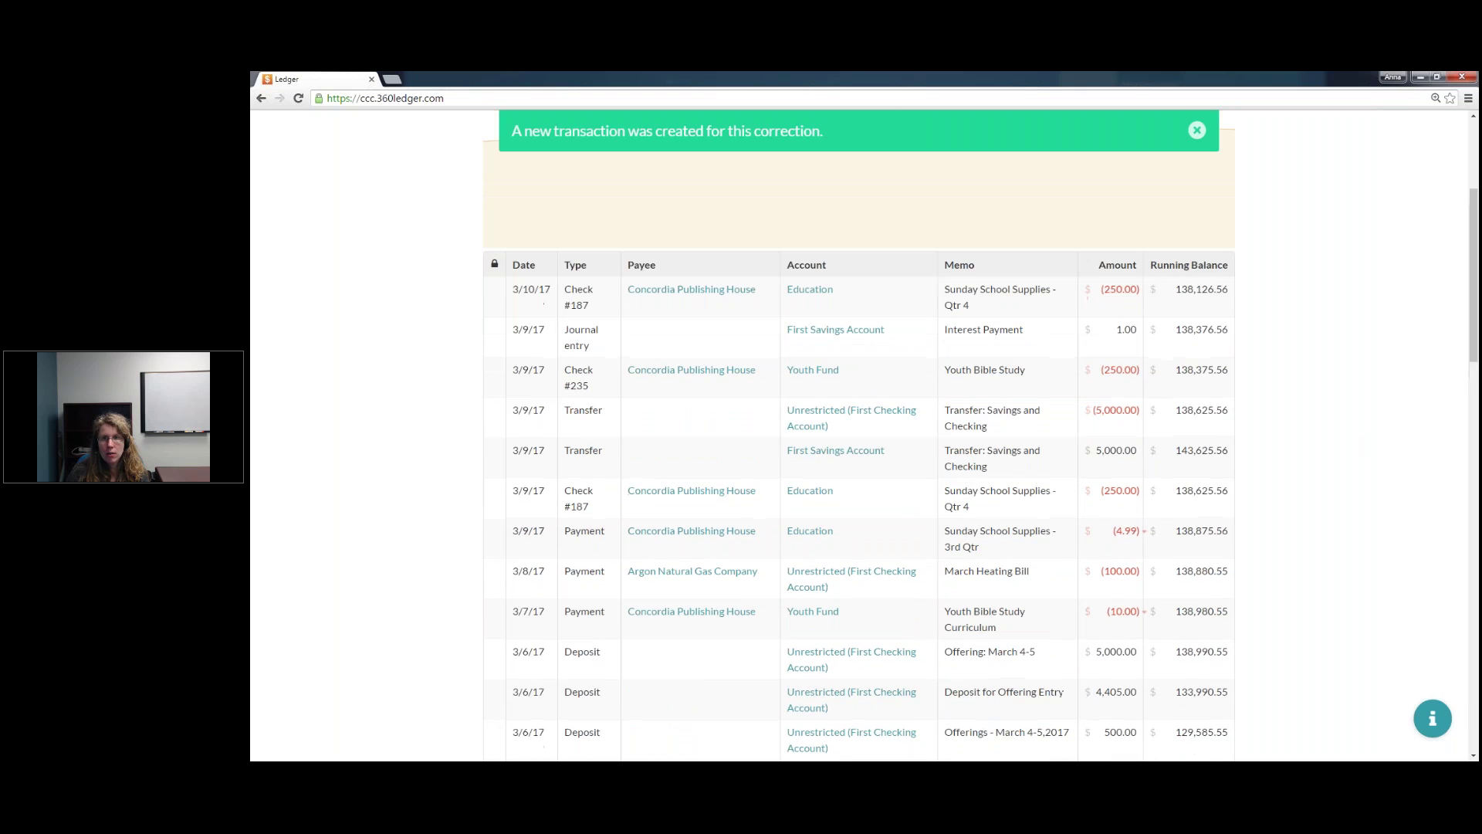
scroll(858, 432, up, 4)
click(1122, 136)
click(1117, 171)
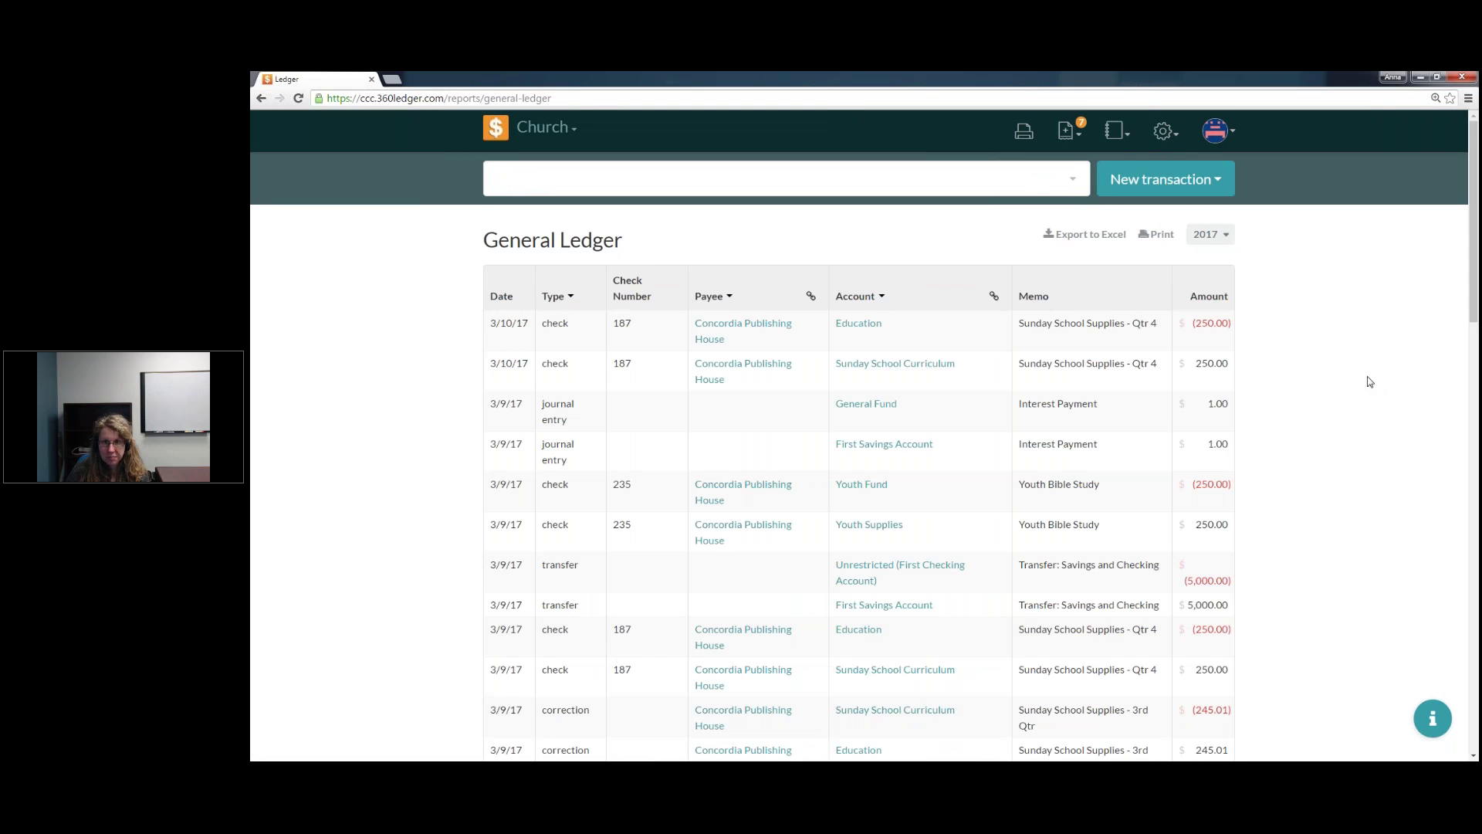
scroll(1343, 379, down, 1)
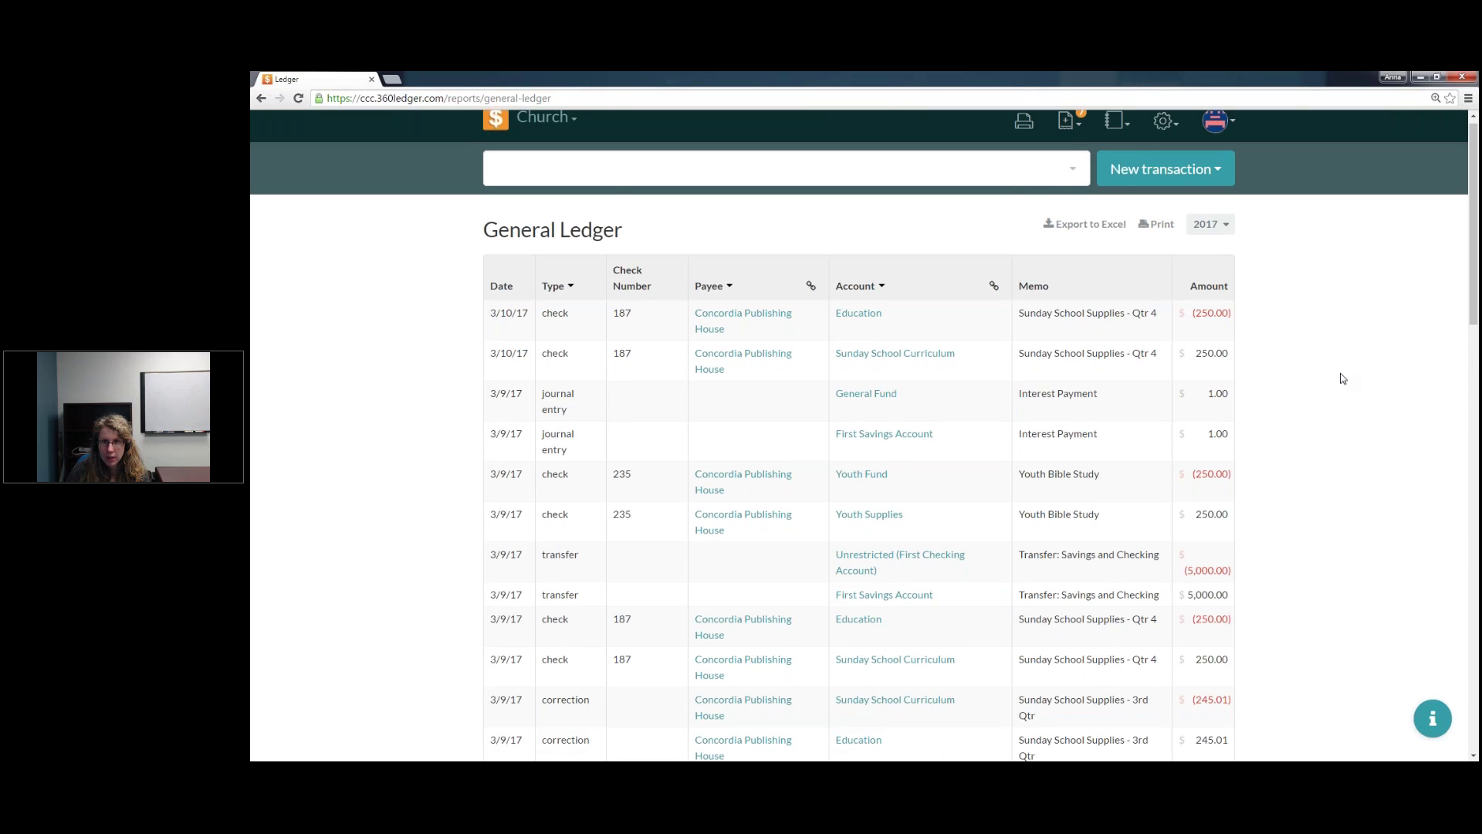
scroll(1343, 378, down, 3)
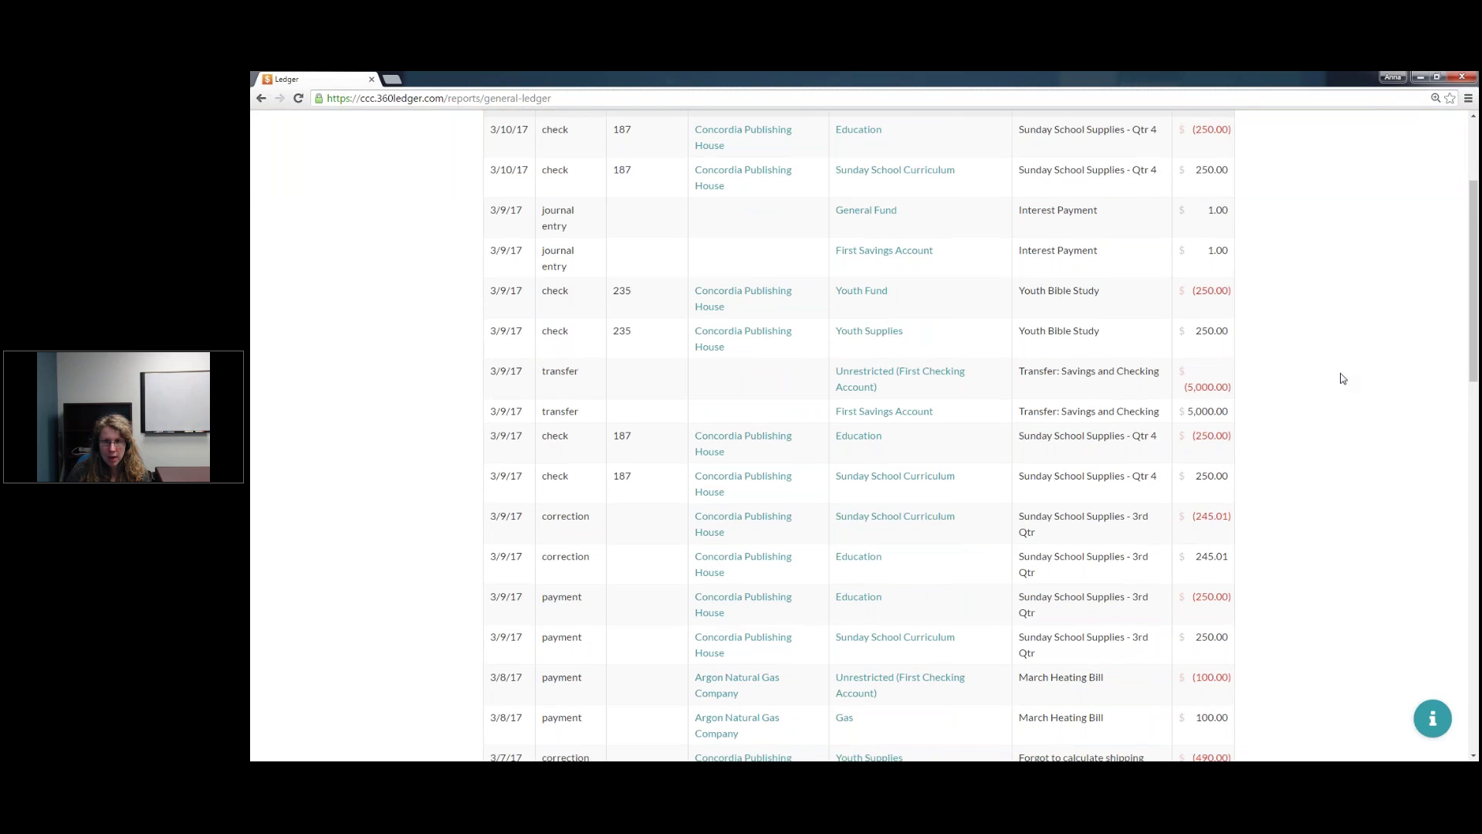
scroll(1342, 378, down, 3)
scroll(1343, 378, down, 3)
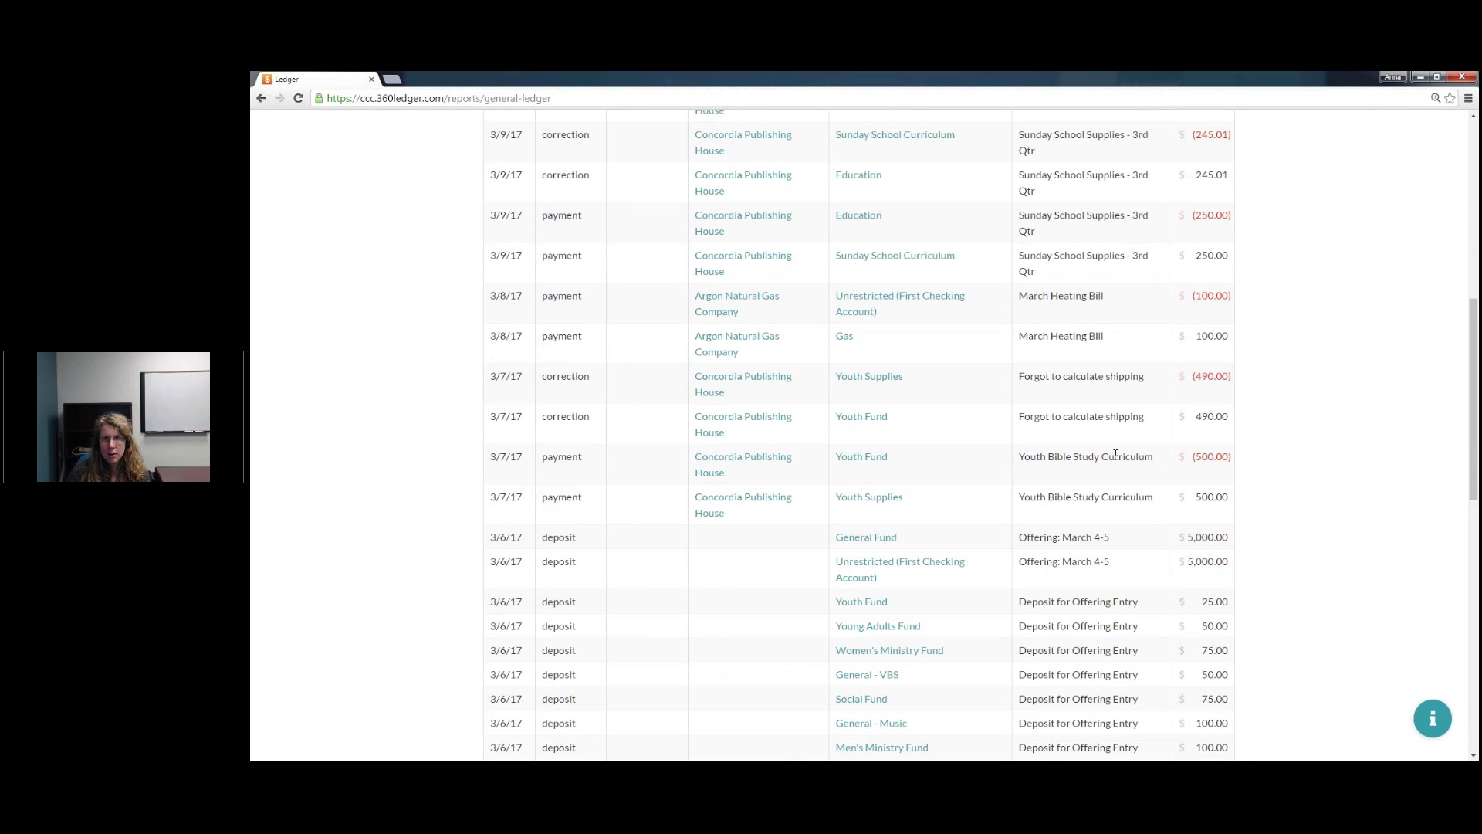
scroll(1116, 454, up, 8)
Step: Return to the Home ledger and void the 3/10/17 check #187 for Sunday School Supplies - Qtr 4
click(501, 124)
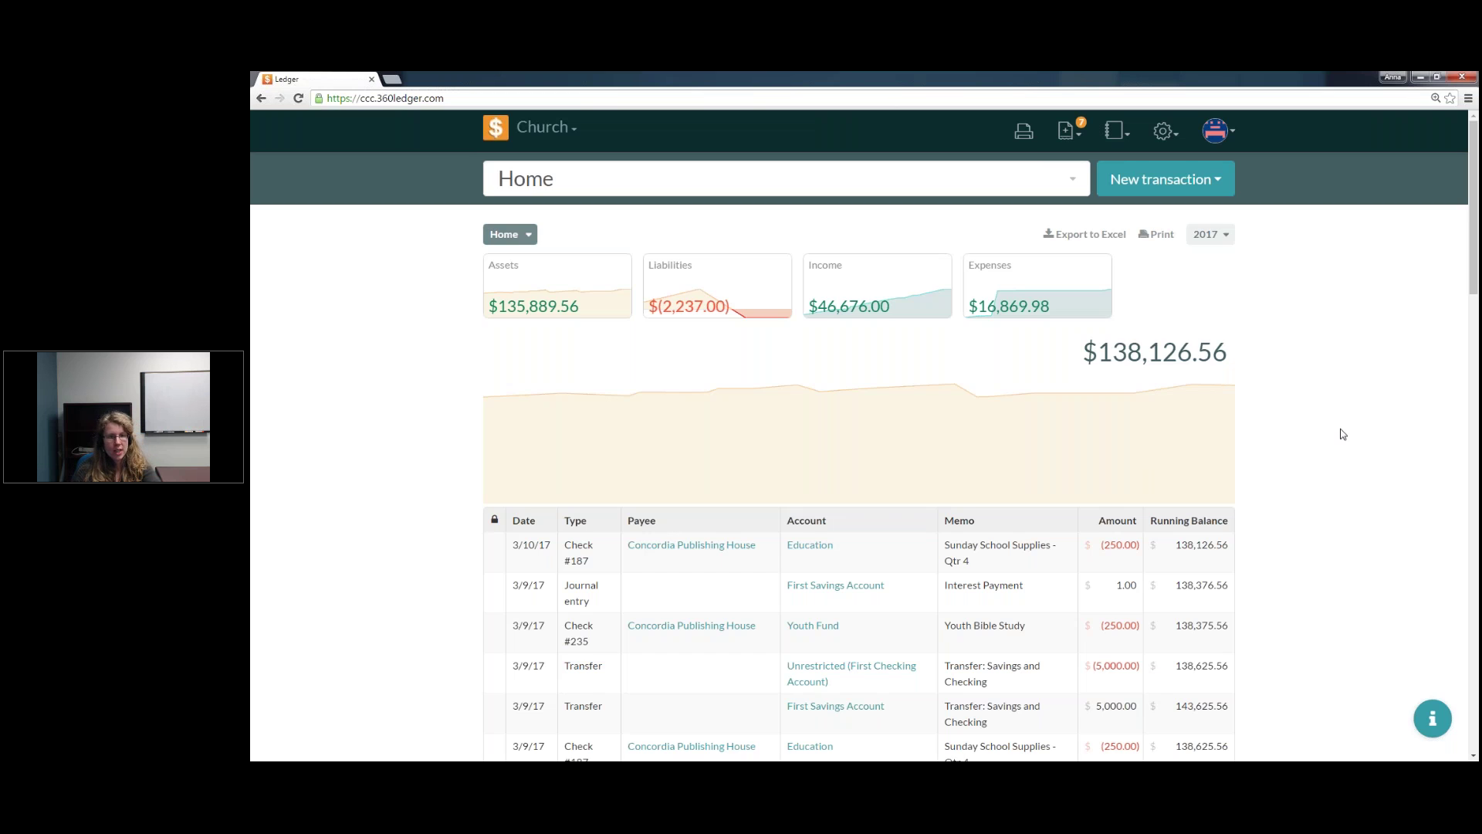
click(711, 569)
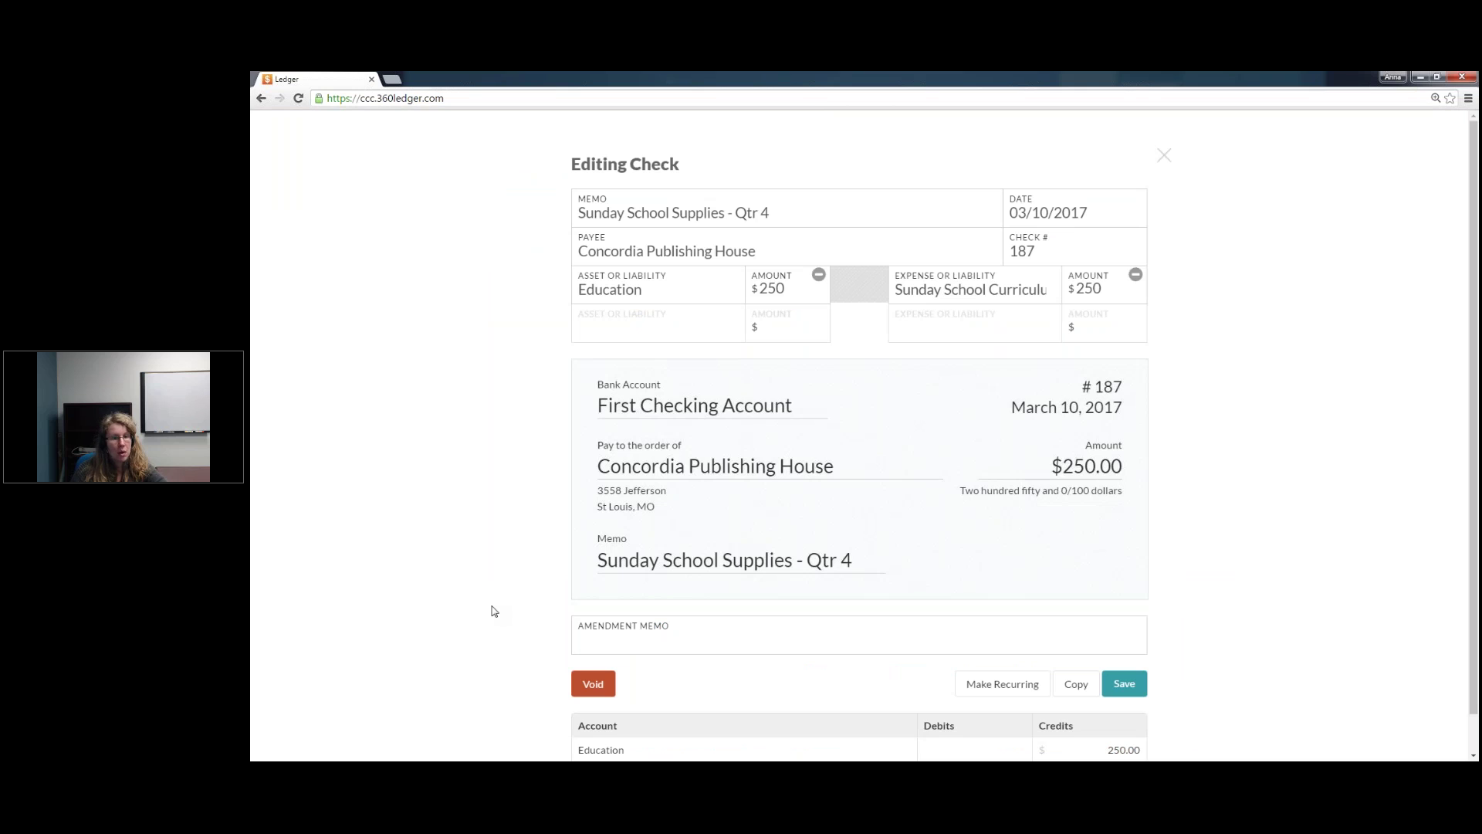
click(591, 687)
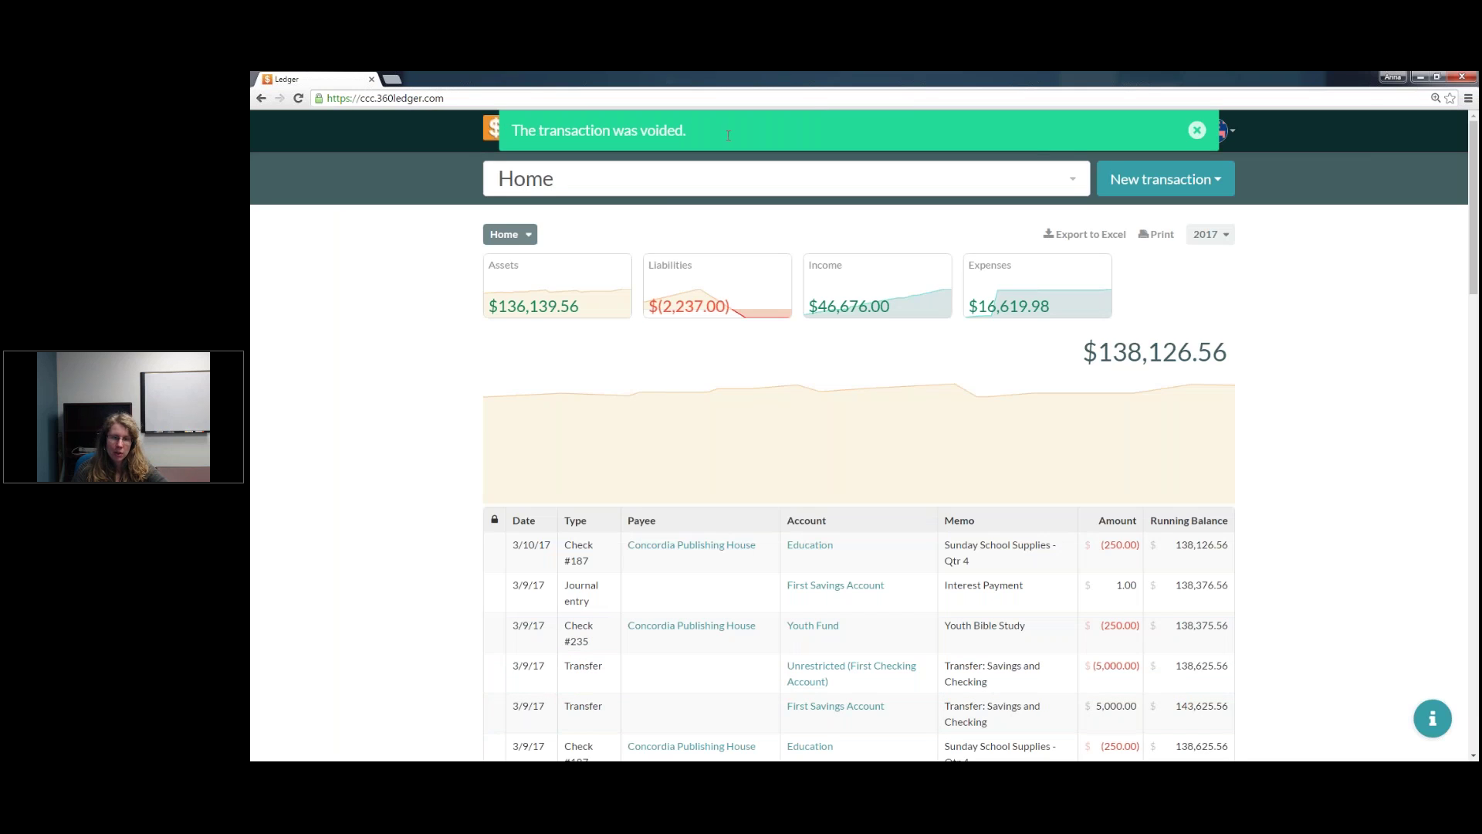
click(1197, 131)
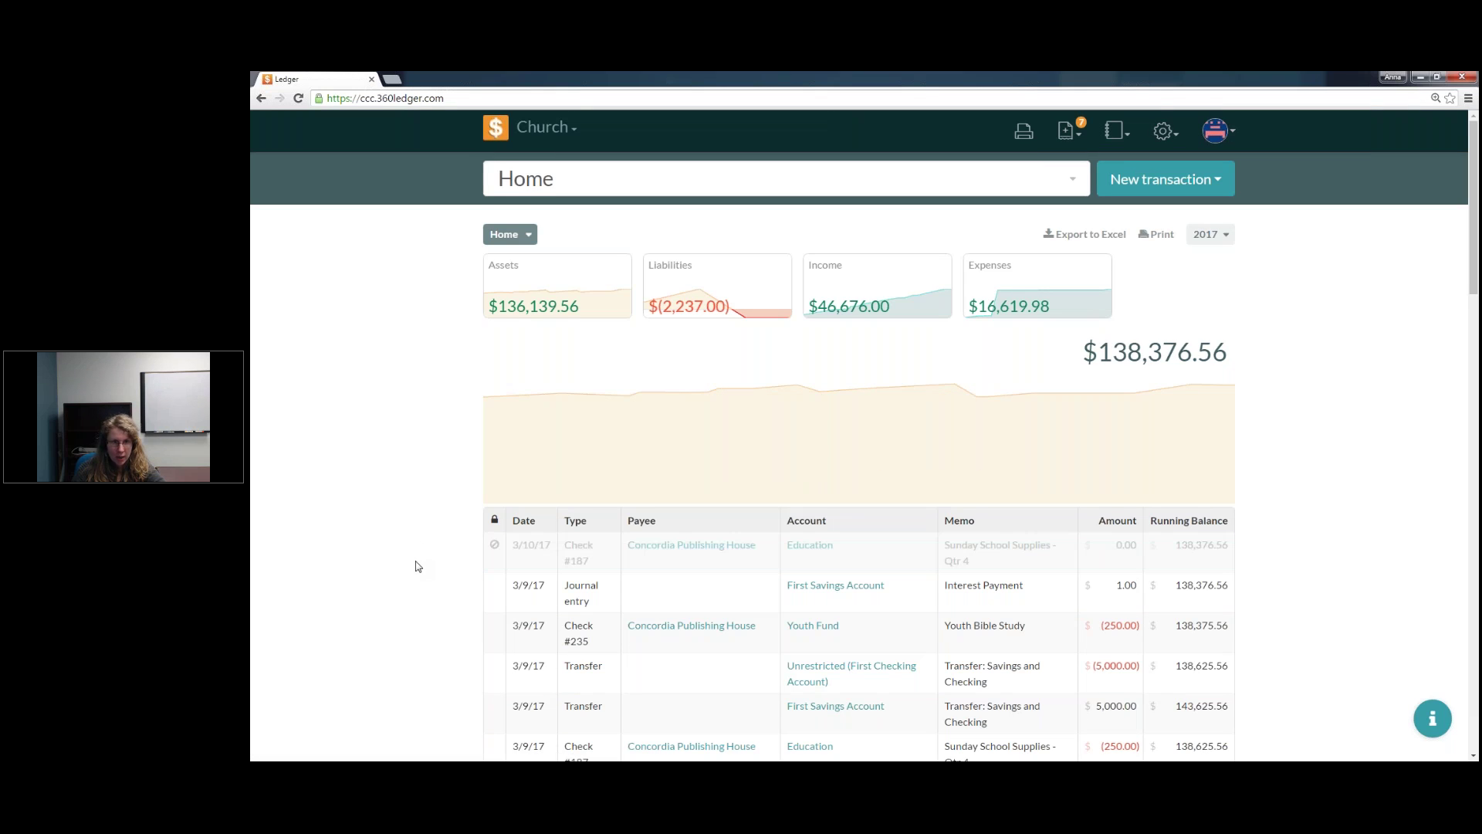
mouse_move(496, 548)
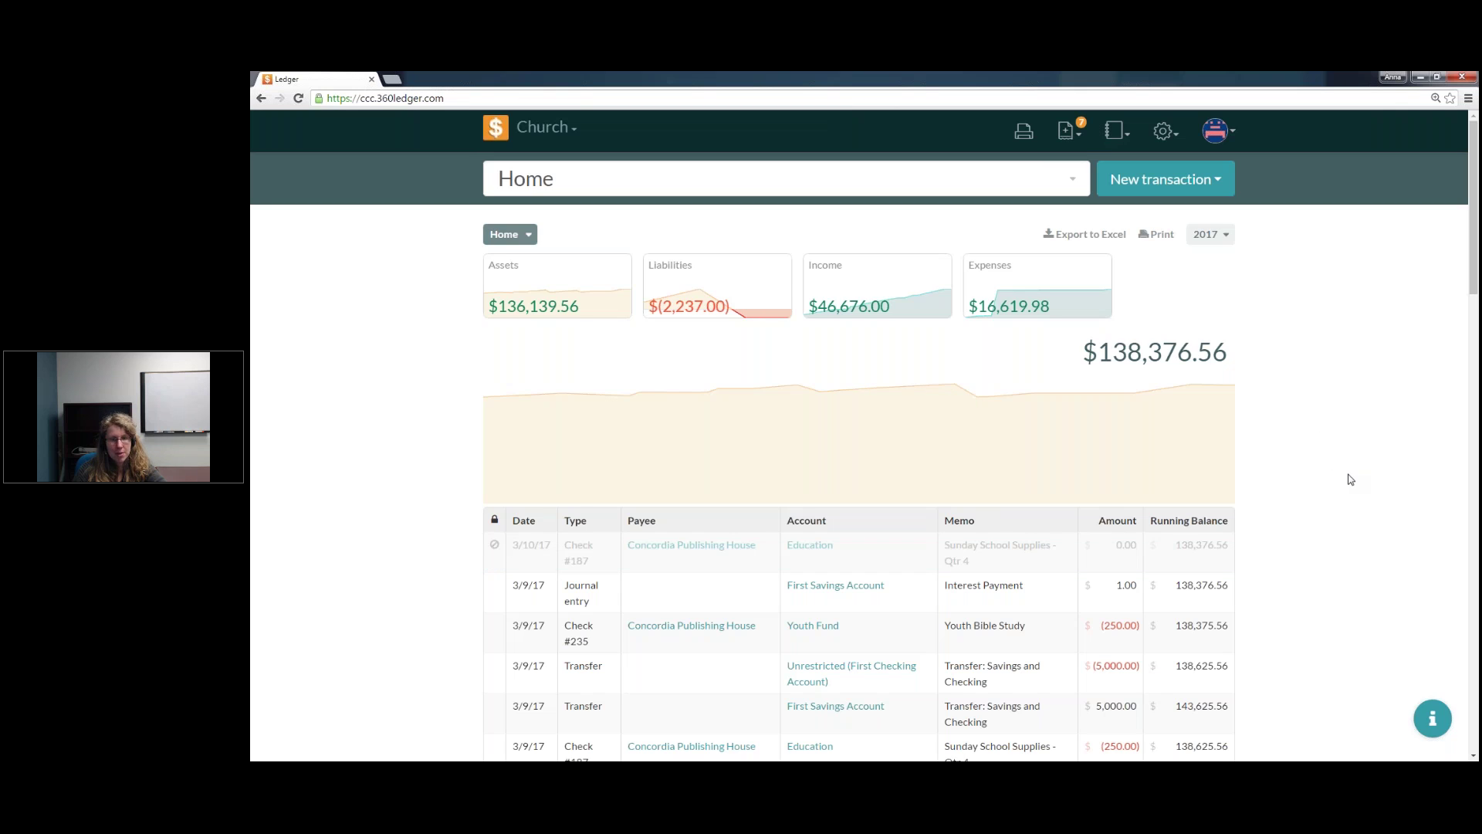
Step: Start a copy of the 3/6/17 deposit "Offerings - March 4-5,2017" from the transaction list
scroll(1350, 479, down, 1)
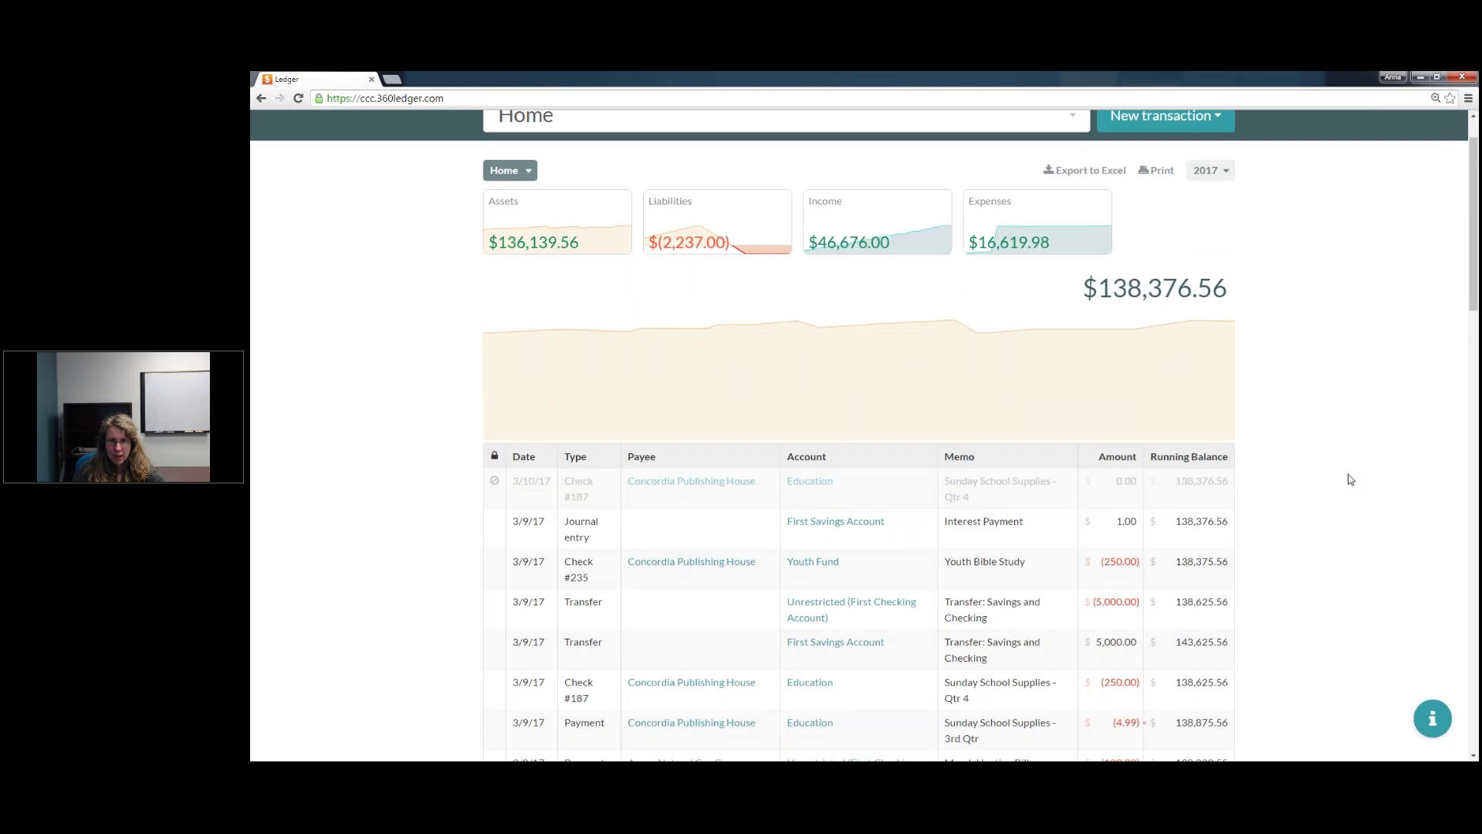
scroll(1350, 479, down, 3)
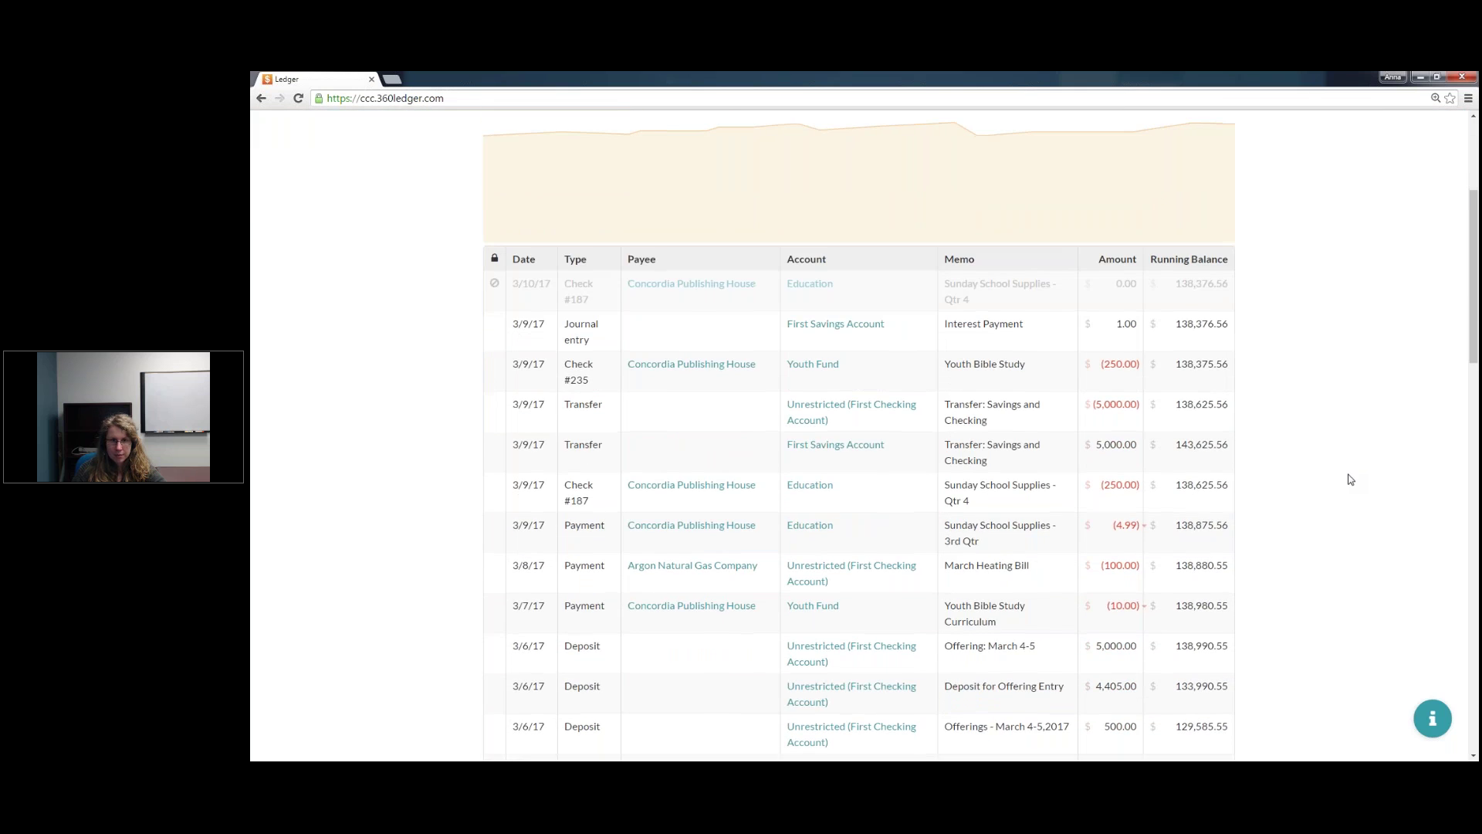
scroll(1350, 479, down, 2)
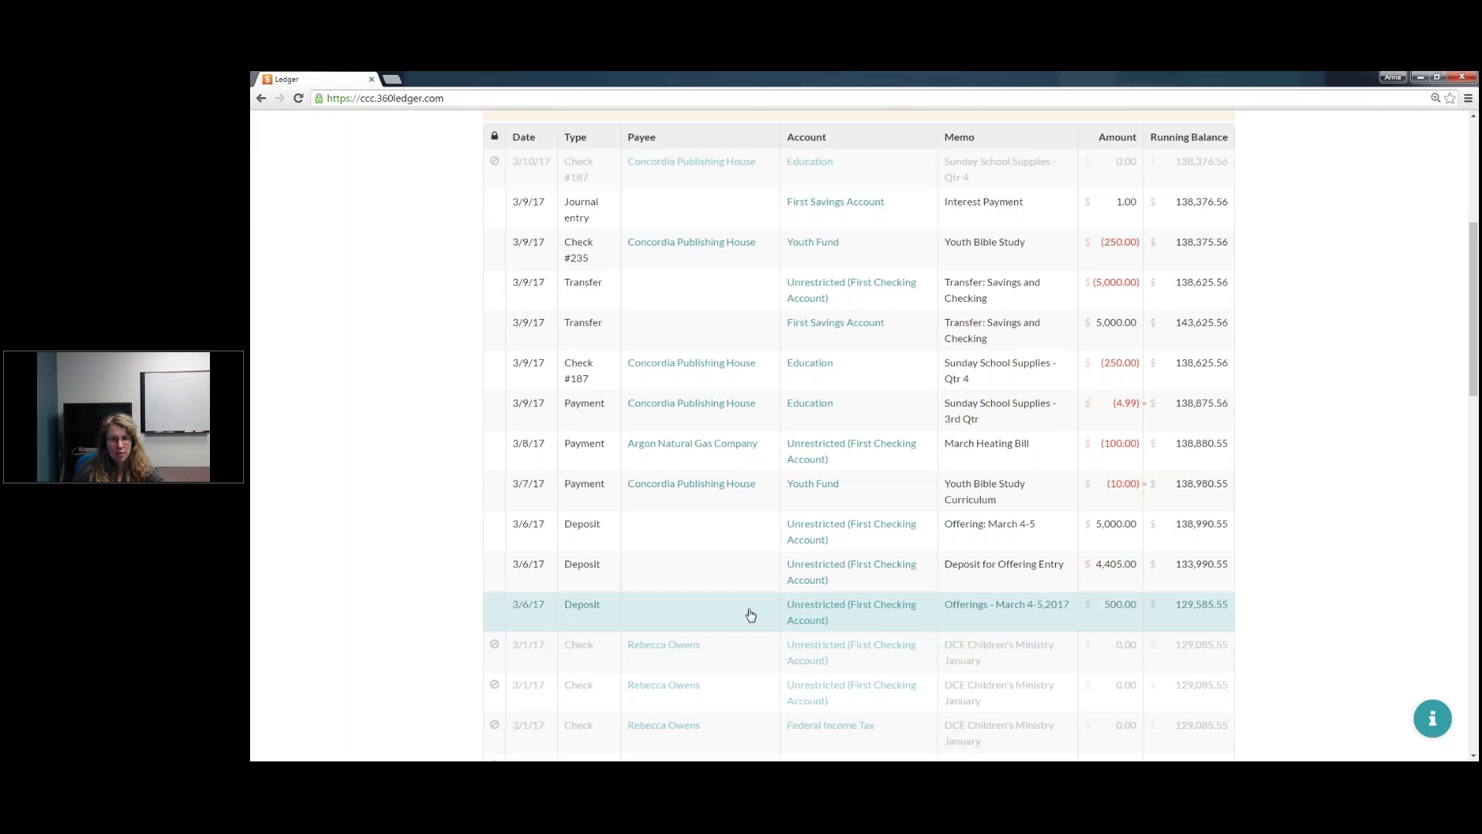
click(752, 621)
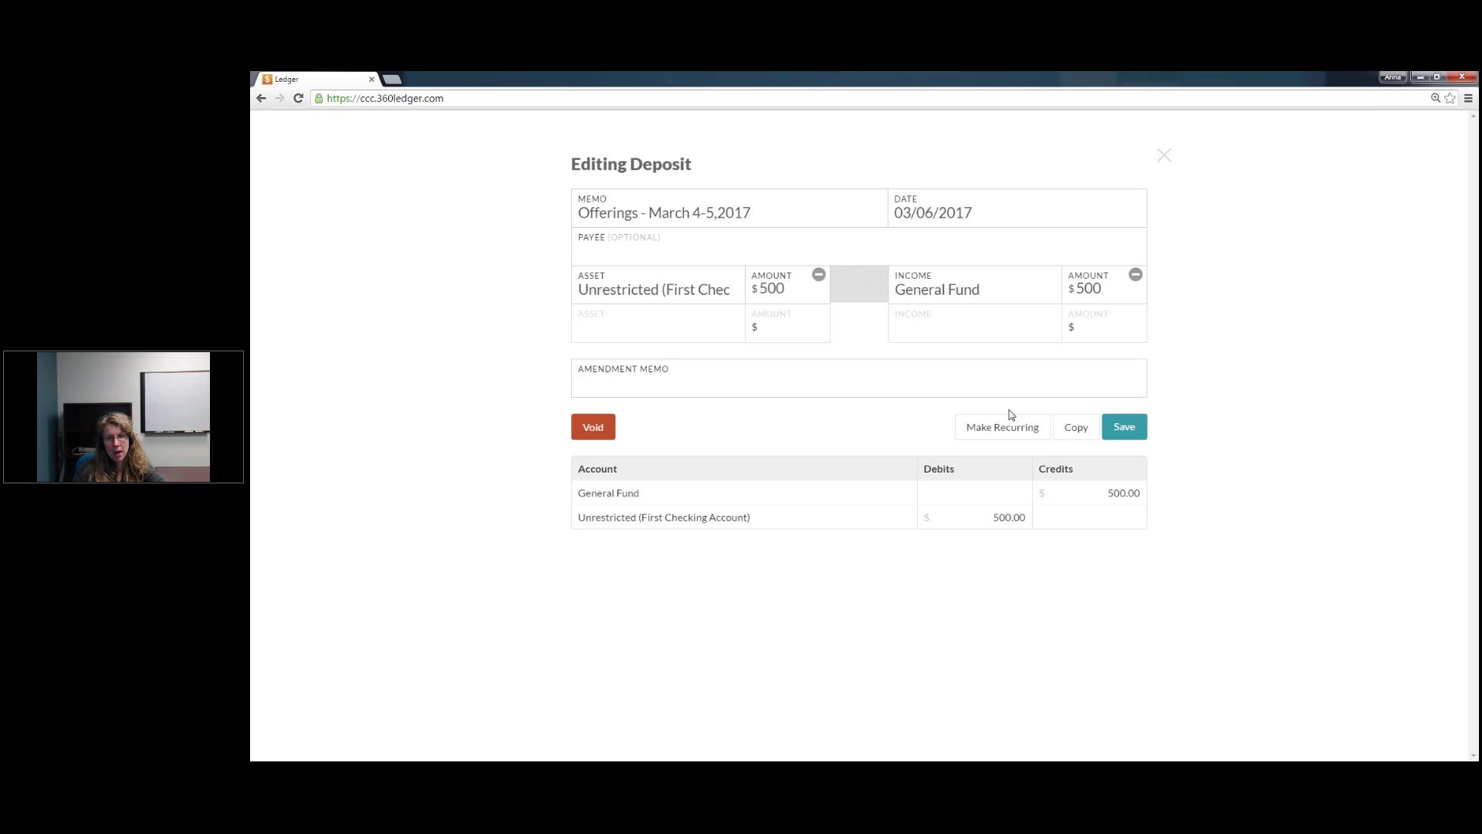
click(1075, 427)
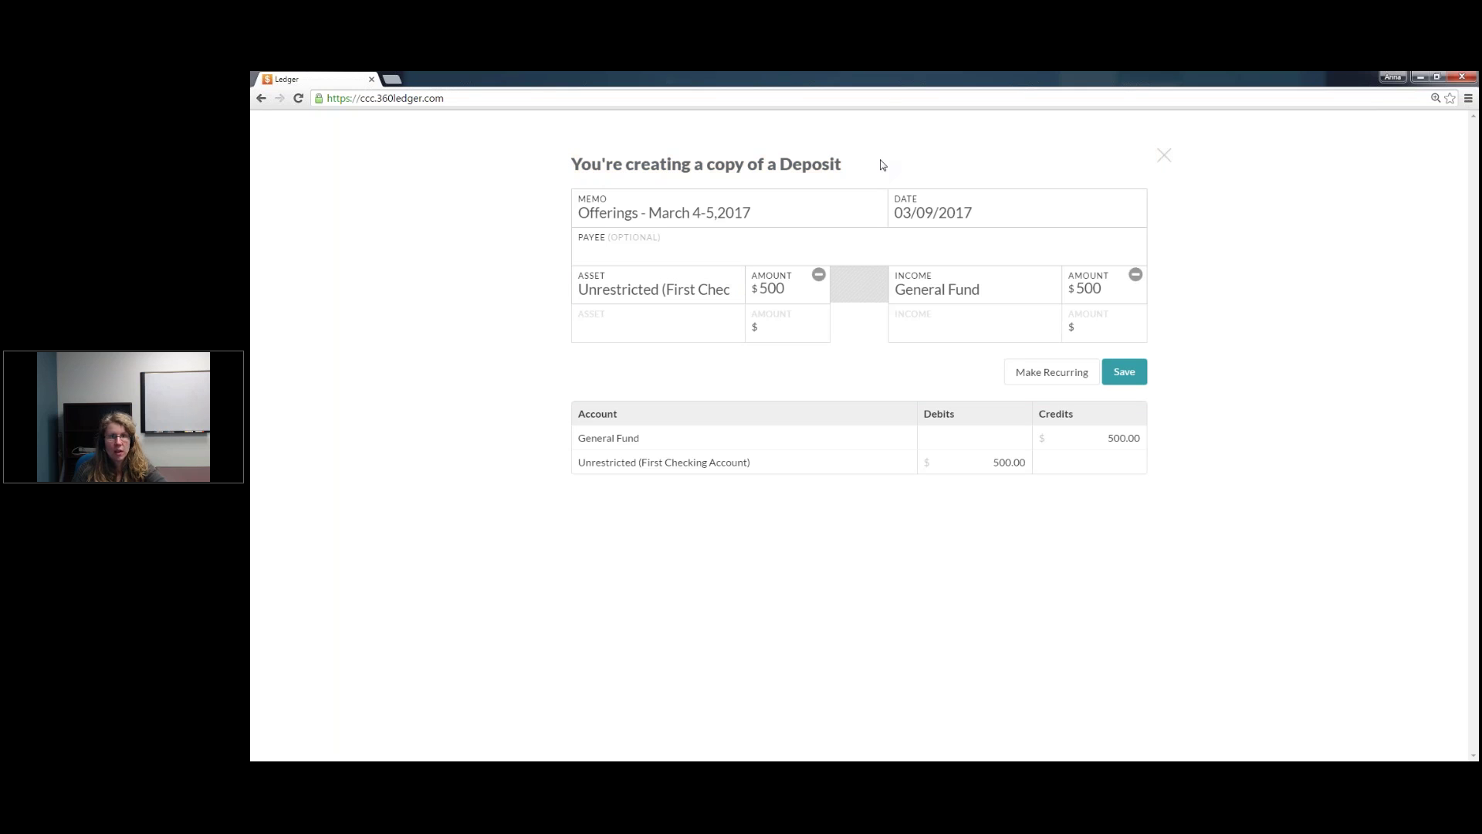
Step: Change the copied deposit's memo to "Offerings - February" and its date to 02/28/2017
drag(763, 213, 697, 217)
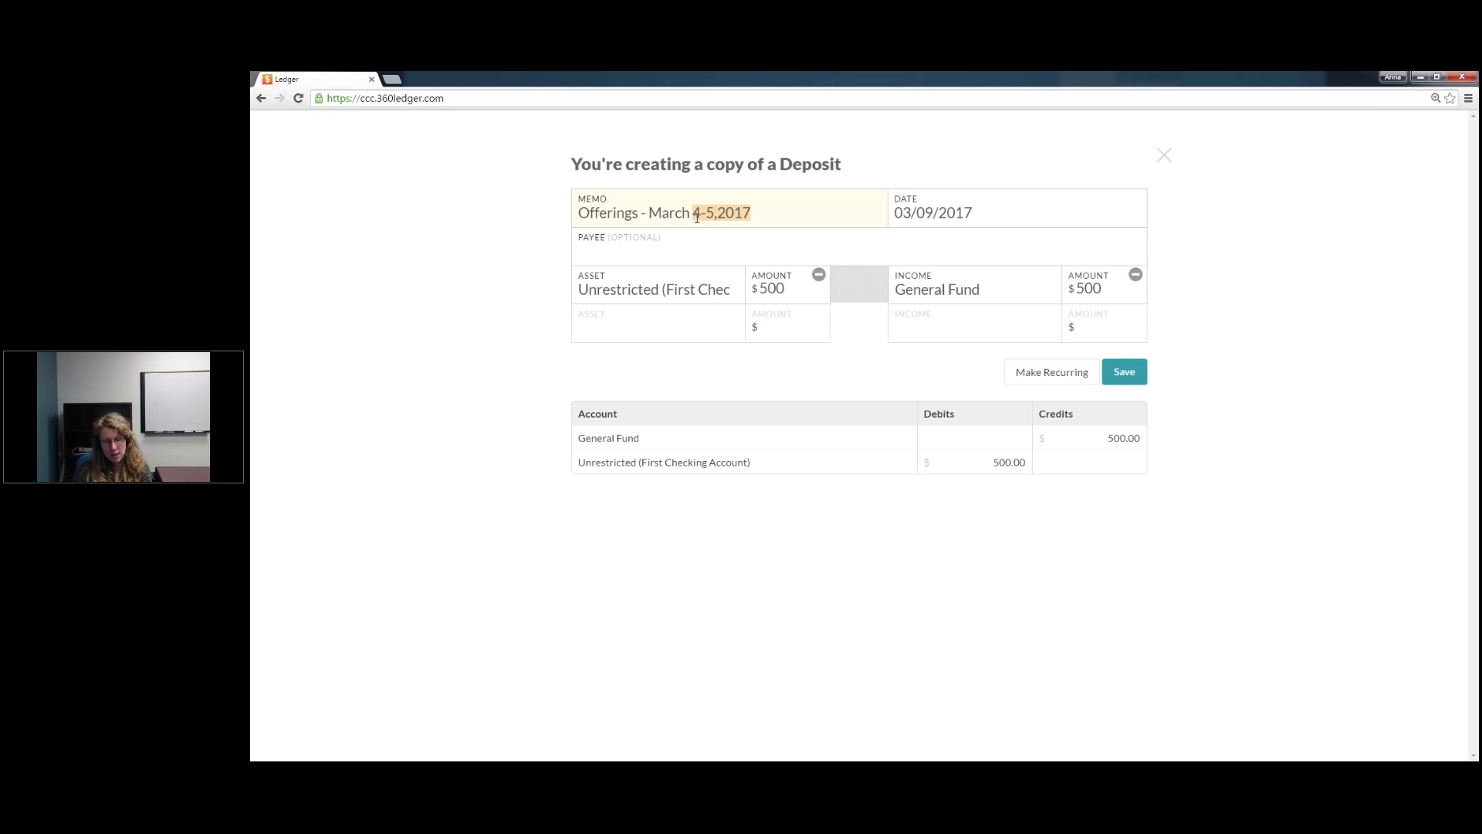
key(BackSpace)
key(BackSpace)
key(BackSpace)
key(BackSpace)
key(BackSpace)
key(BackSpace)
key(BackSpace)
text(Feb)
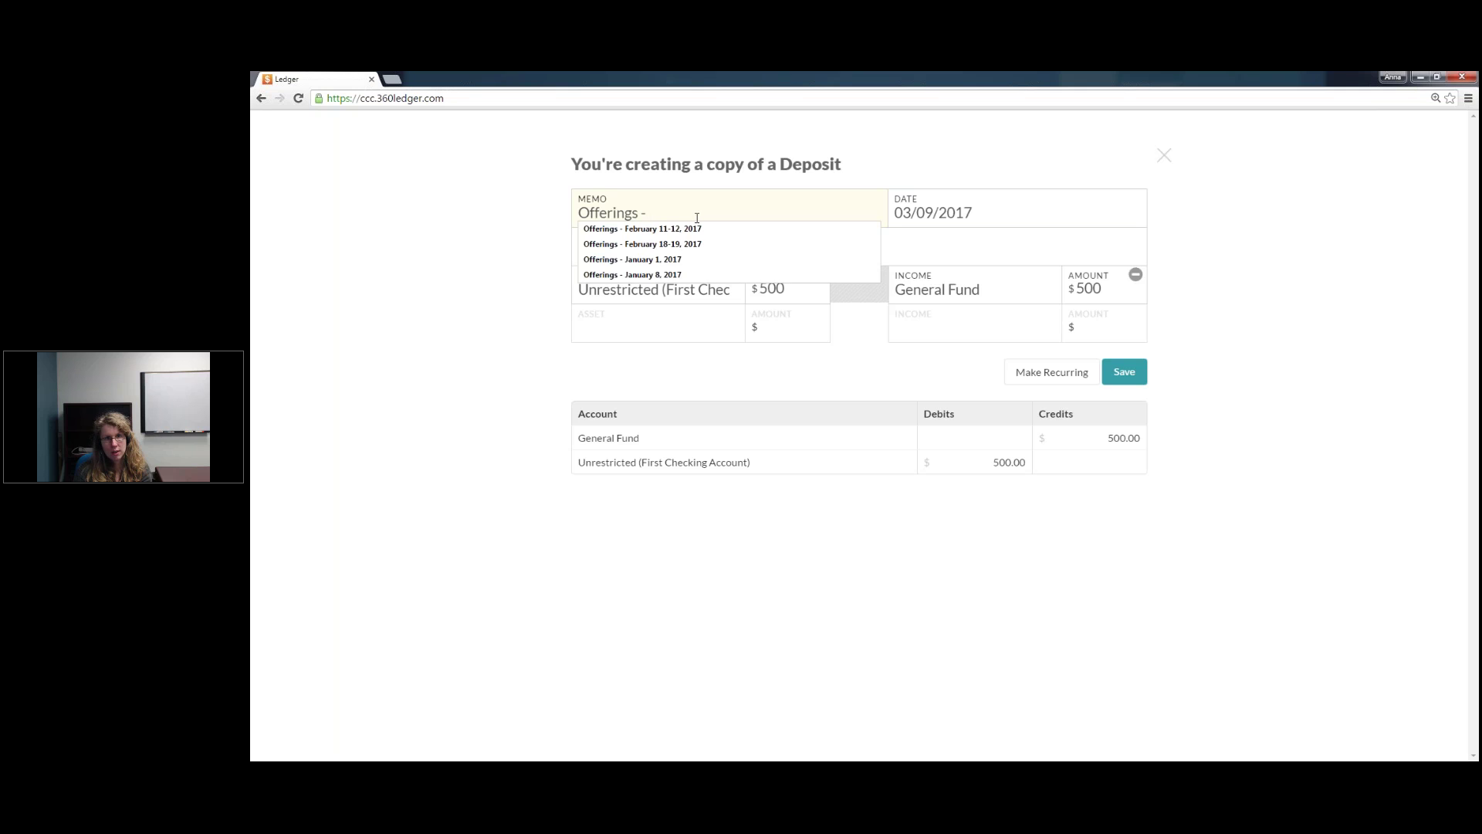
text(ruary)
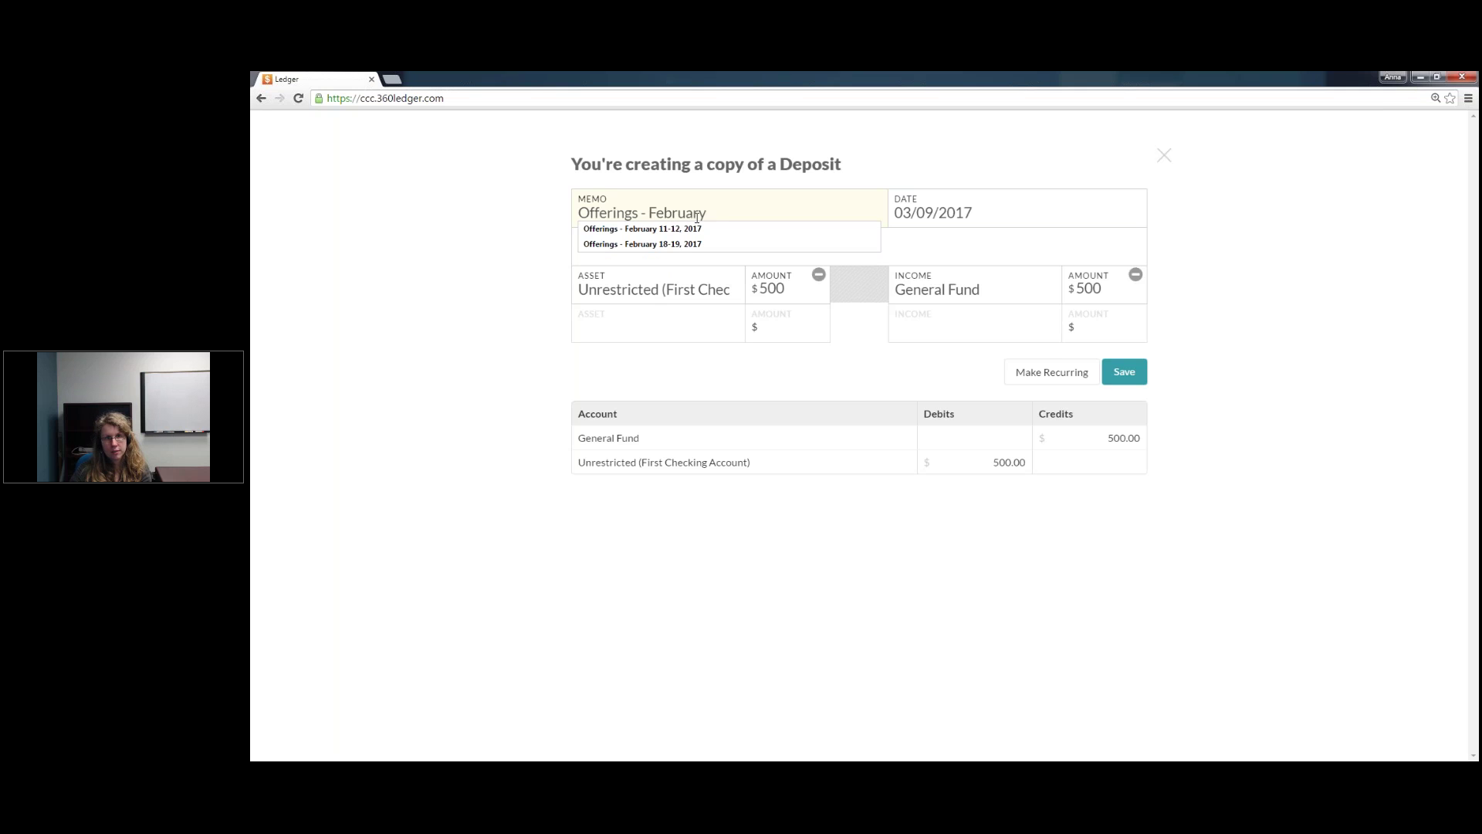
click(904, 213)
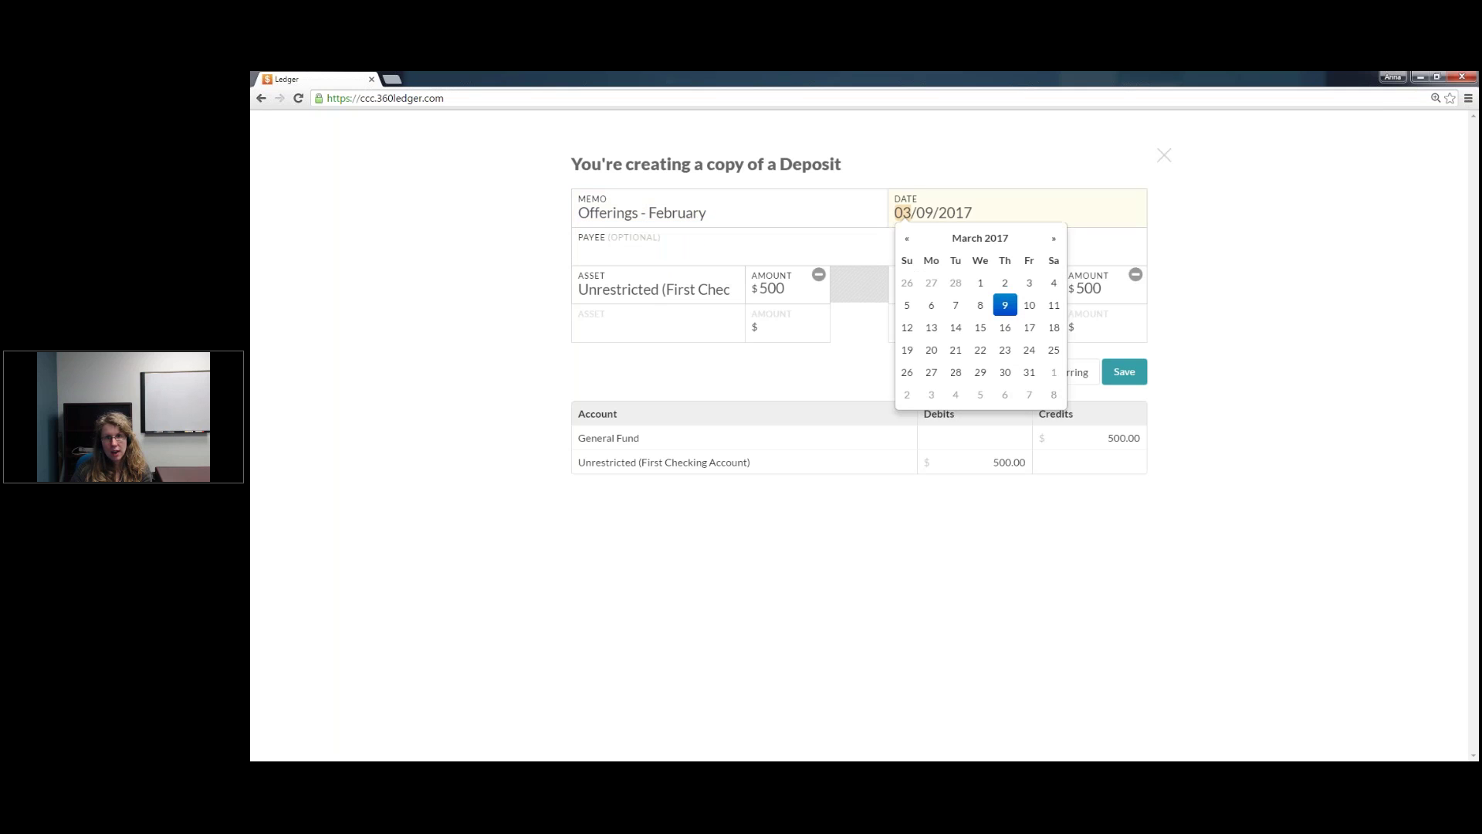
click(956, 283)
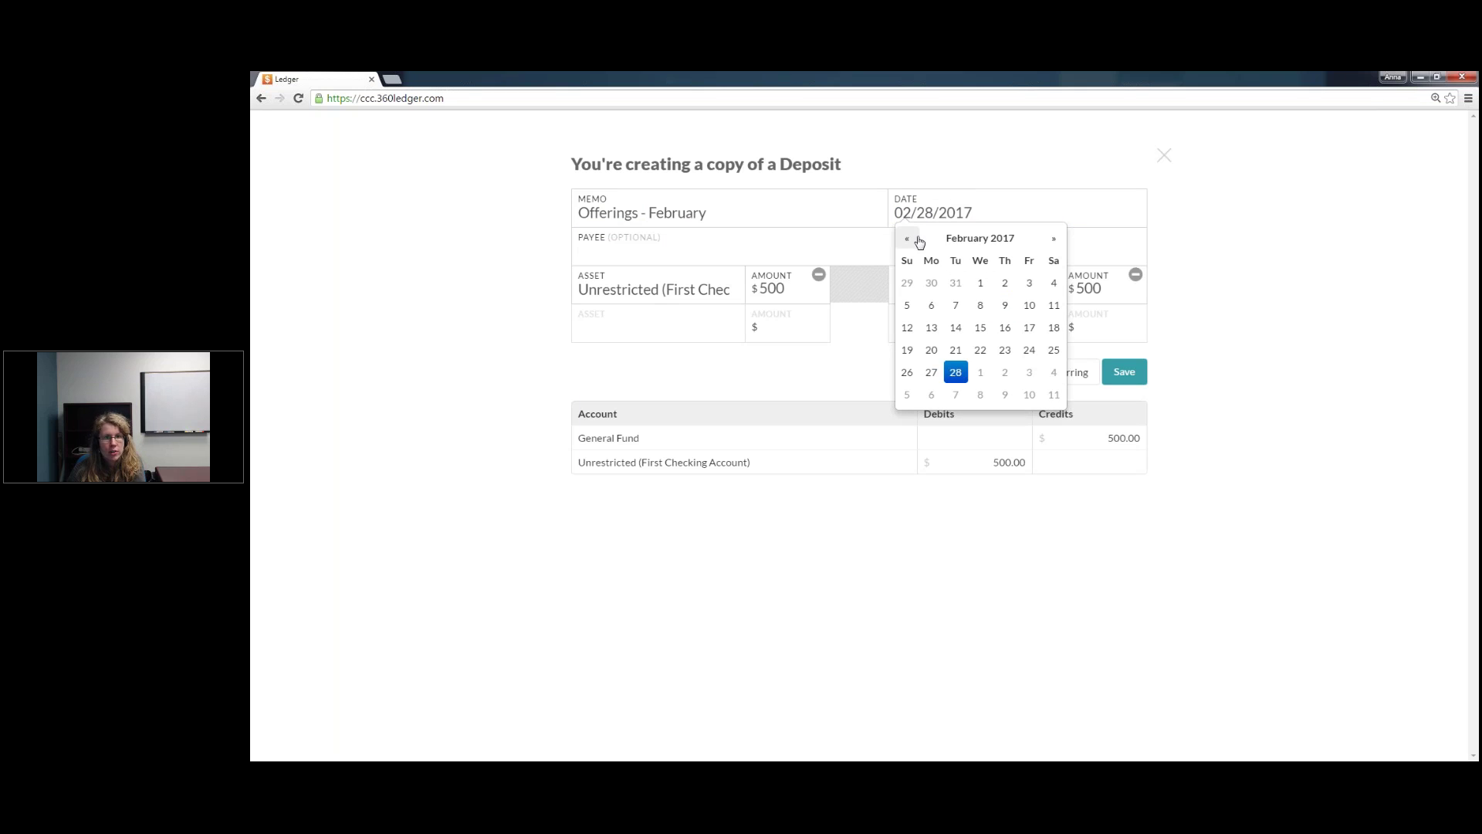
Step: Set the copied deposit's asset and income amounts to 475, save it, and check its entry in the transaction list
click(766, 289)
text(475)
click(1098, 288)
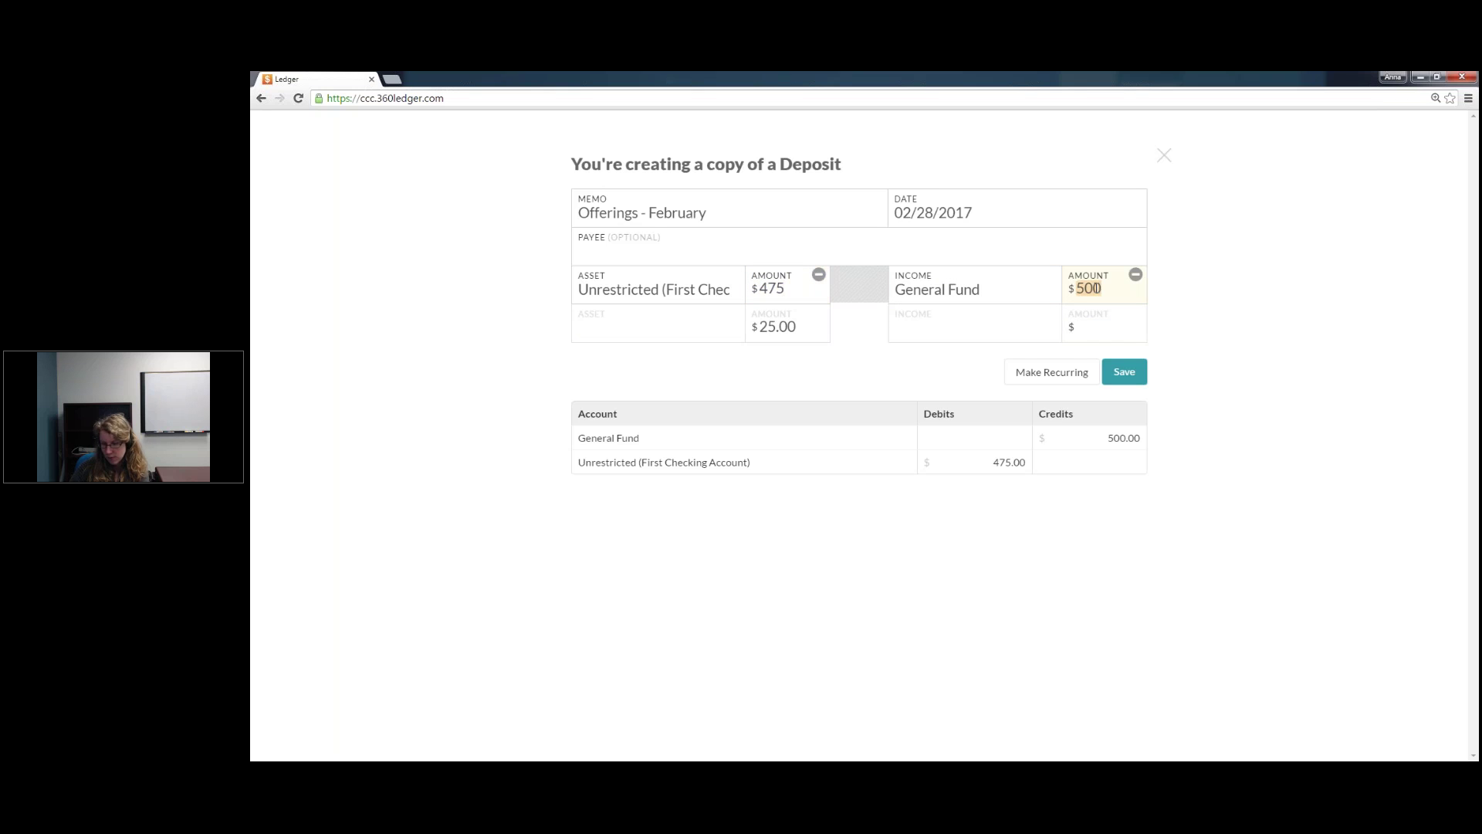
text(475)
click(1124, 371)
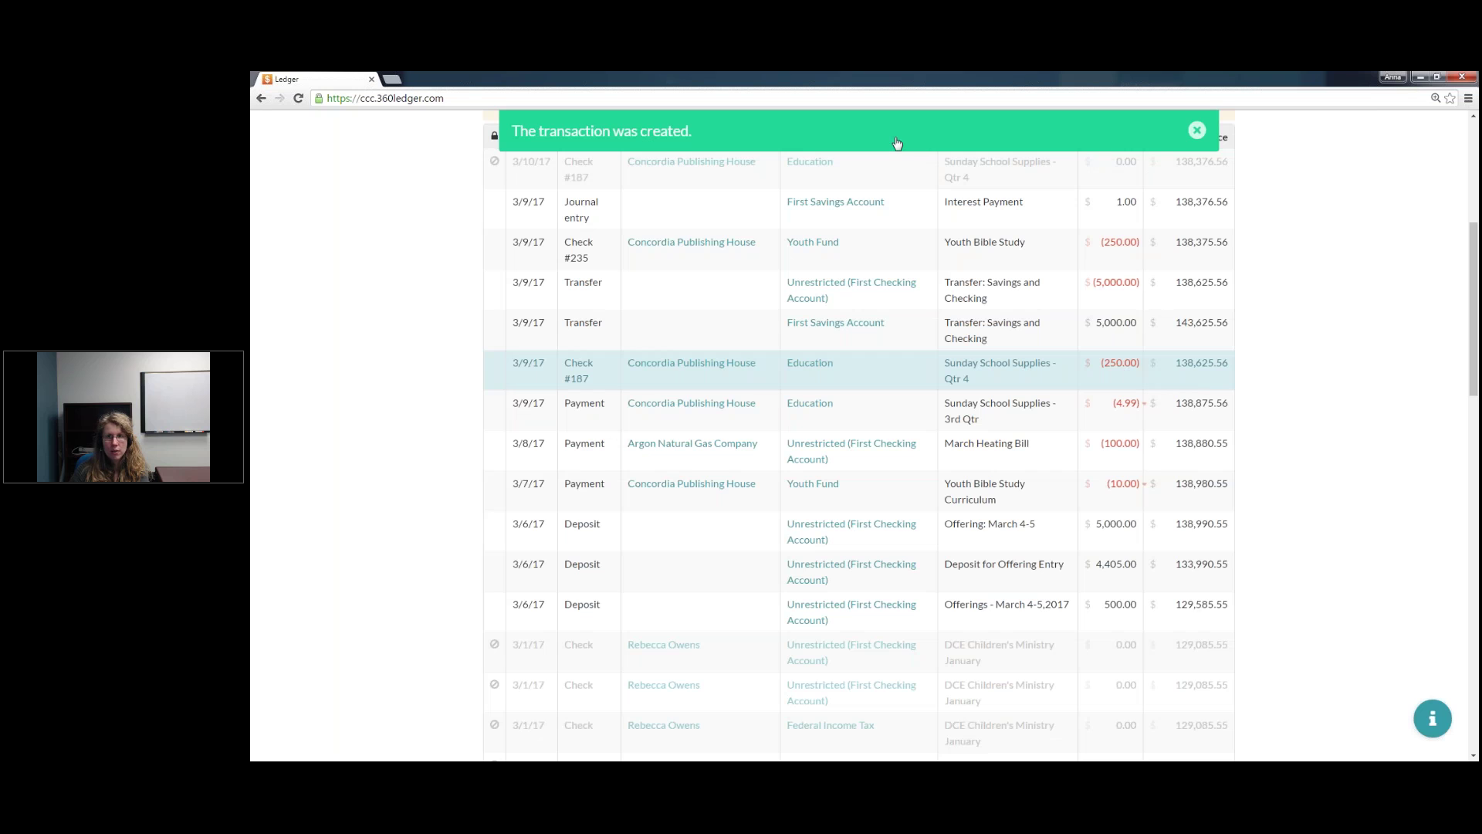
click(1197, 131)
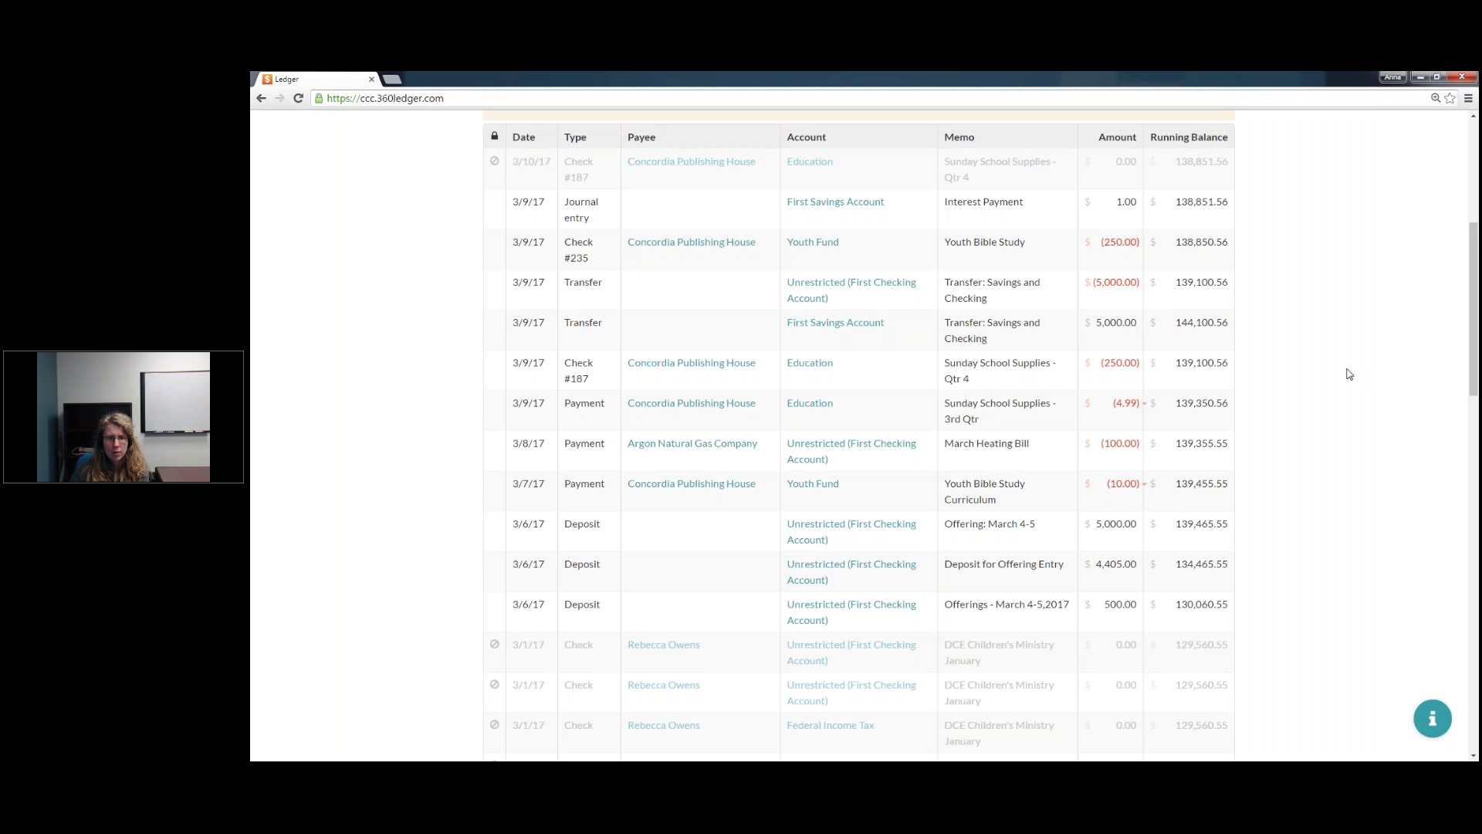
scroll(1349, 374, down, 7)
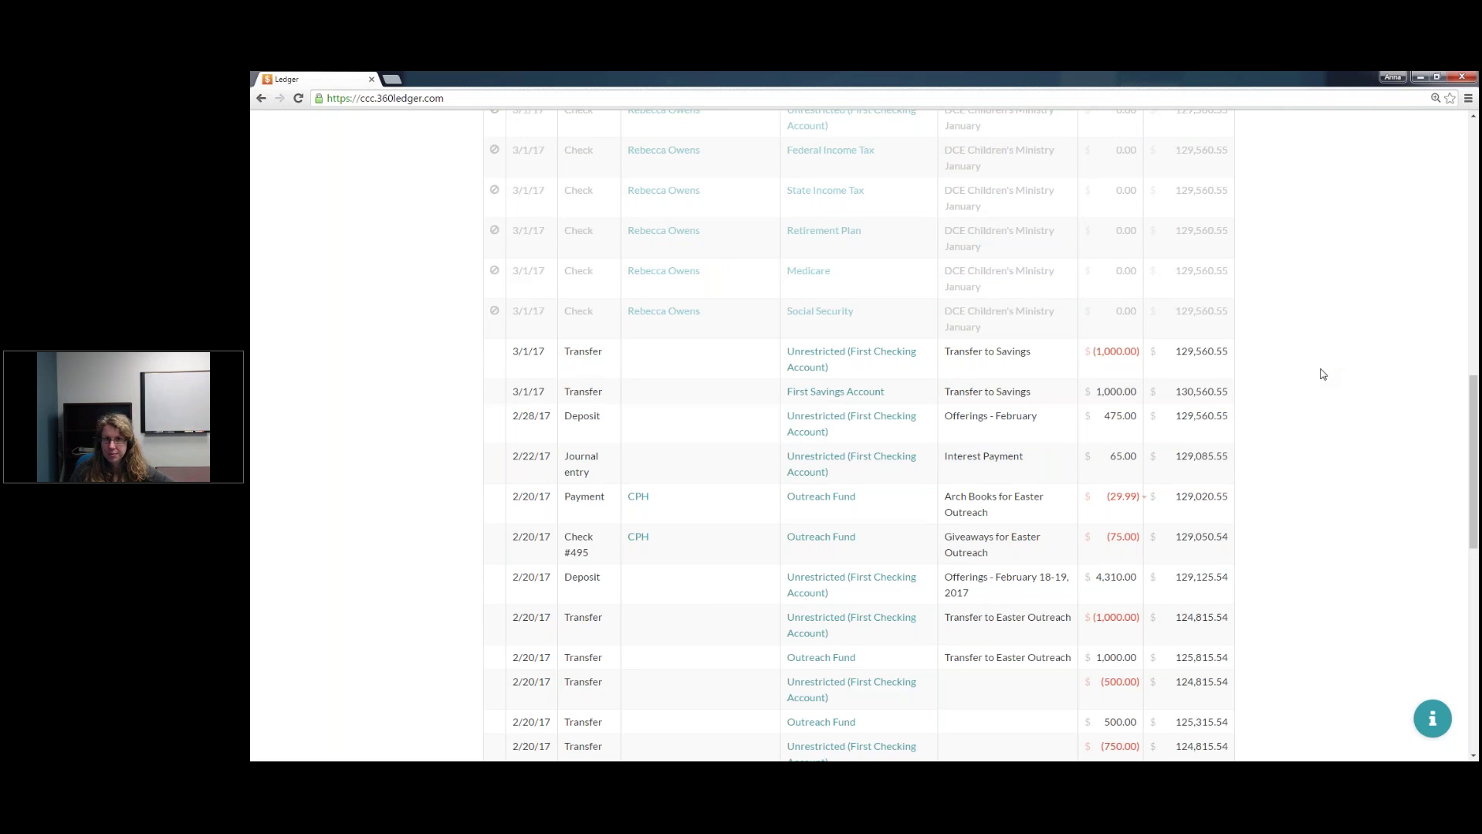
Step: Review the list of pending recurring transactions from the Home ledger, leaving them all unprocessed
scroll(1324, 374, up, 15)
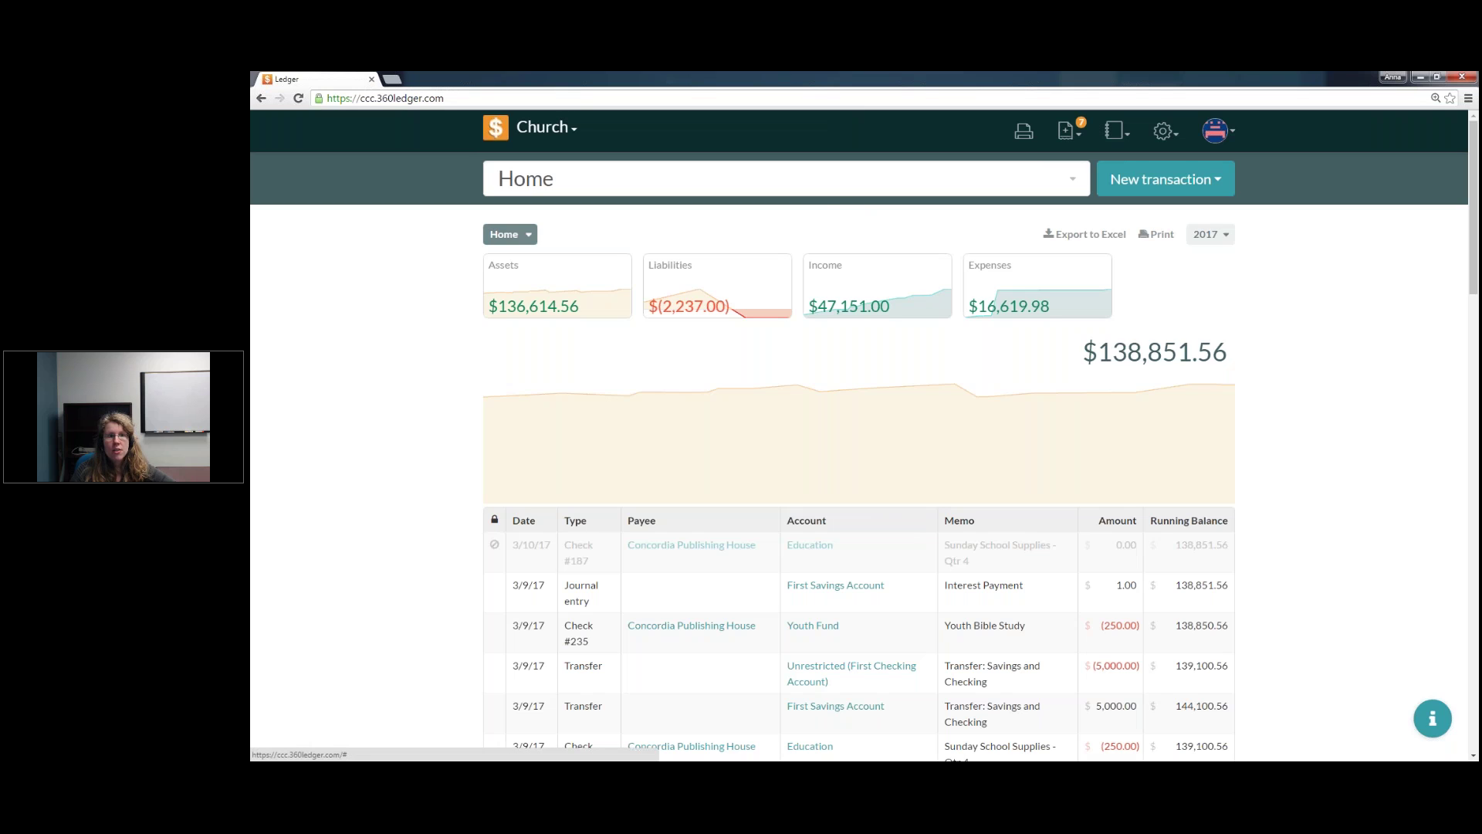
click(1076, 134)
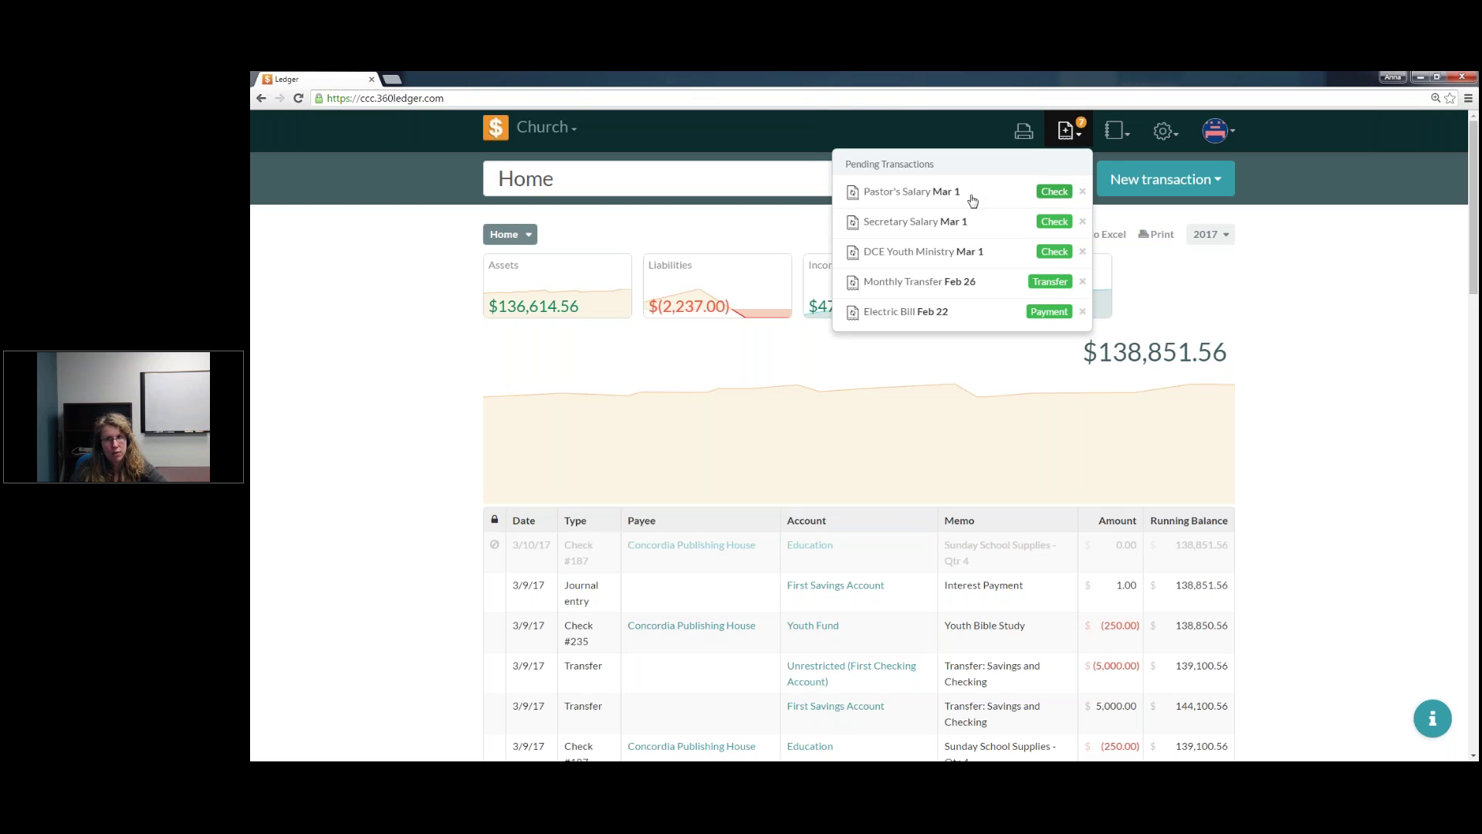
click(1338, 311)
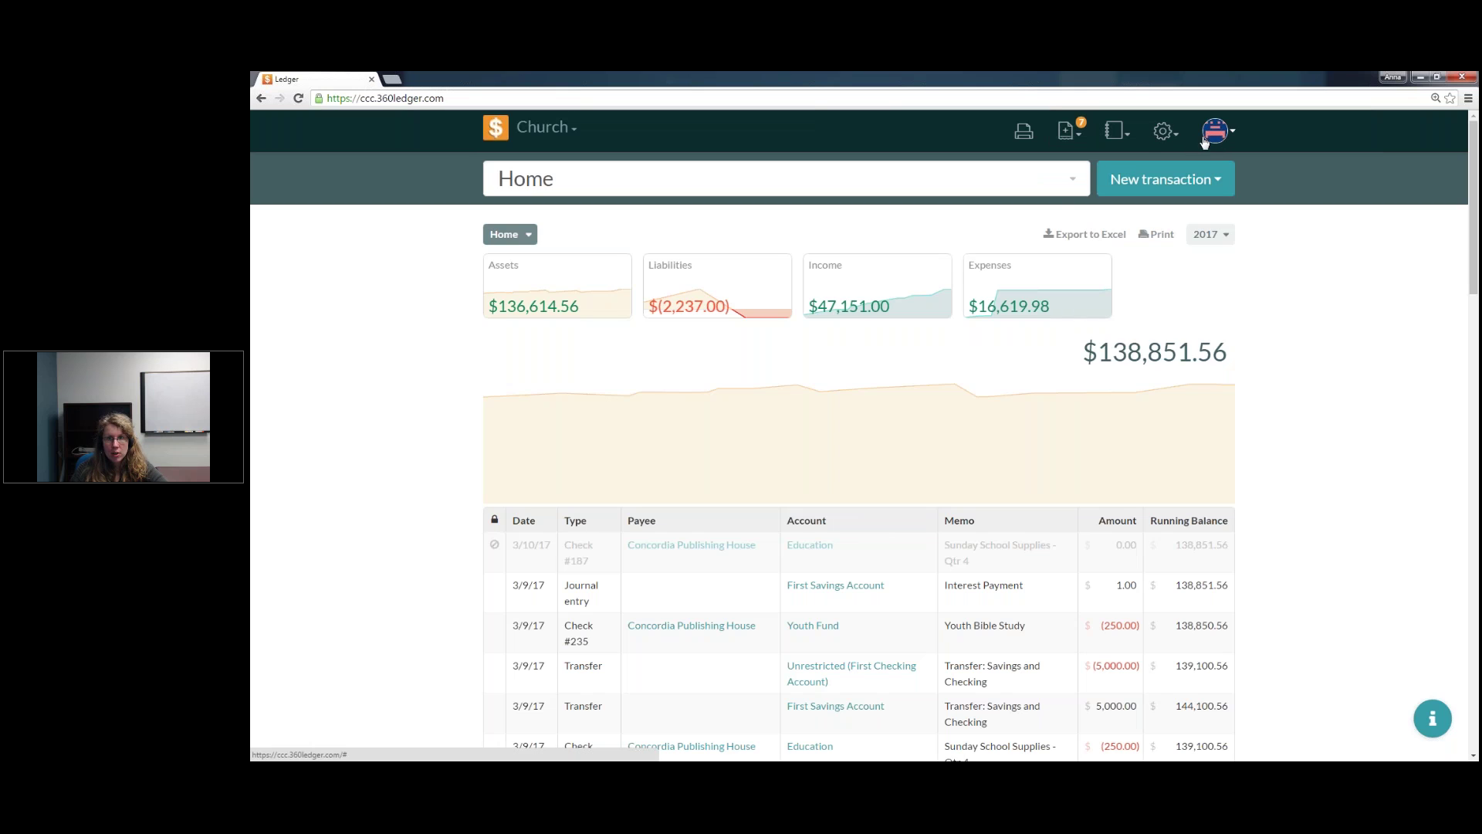
Step: Examine the Paychex file import and previous imports under Imported Transactions, and return to the Home ledger
click(1152, 139)
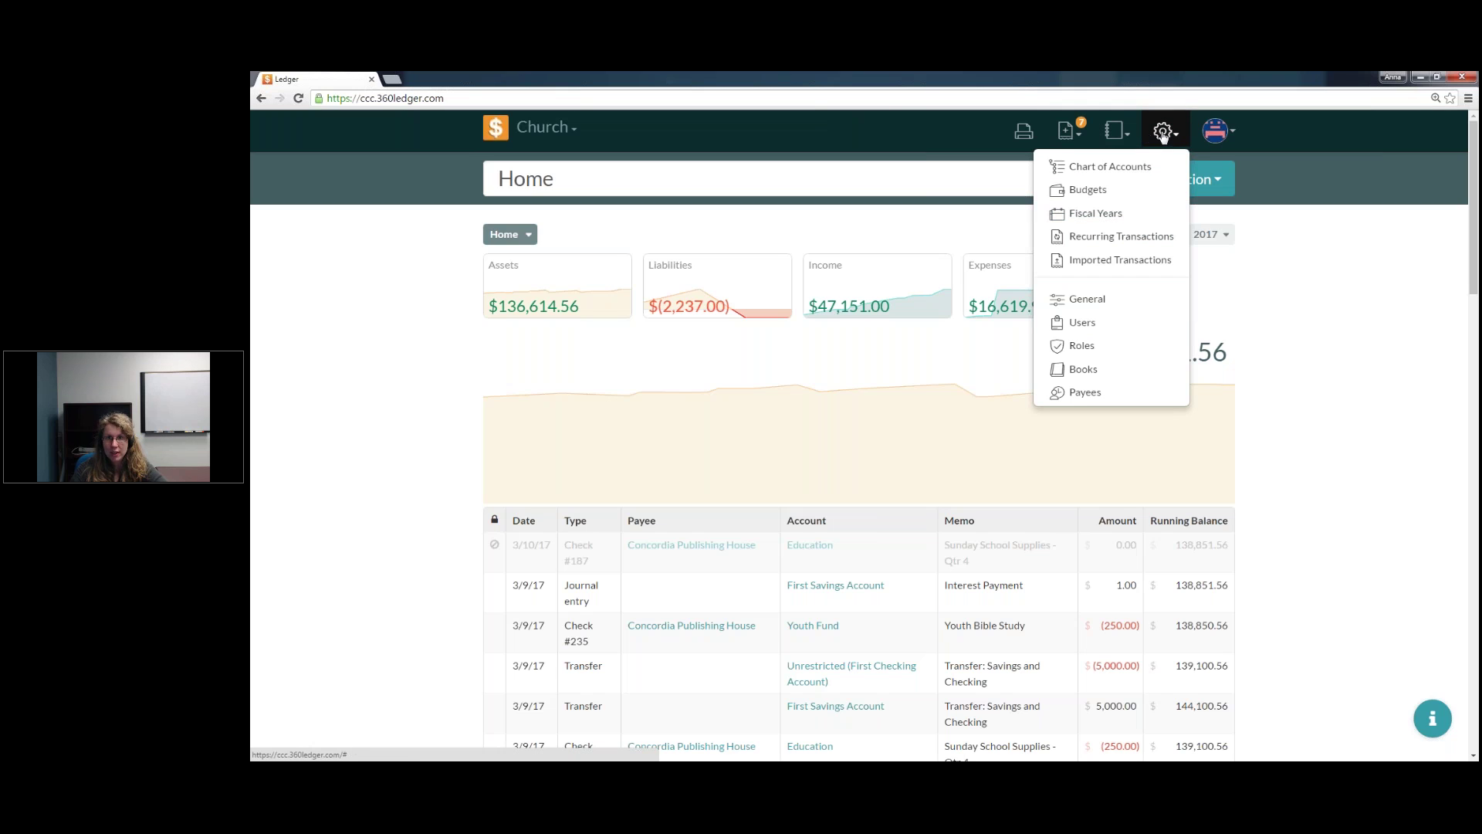
click(1120, 260)
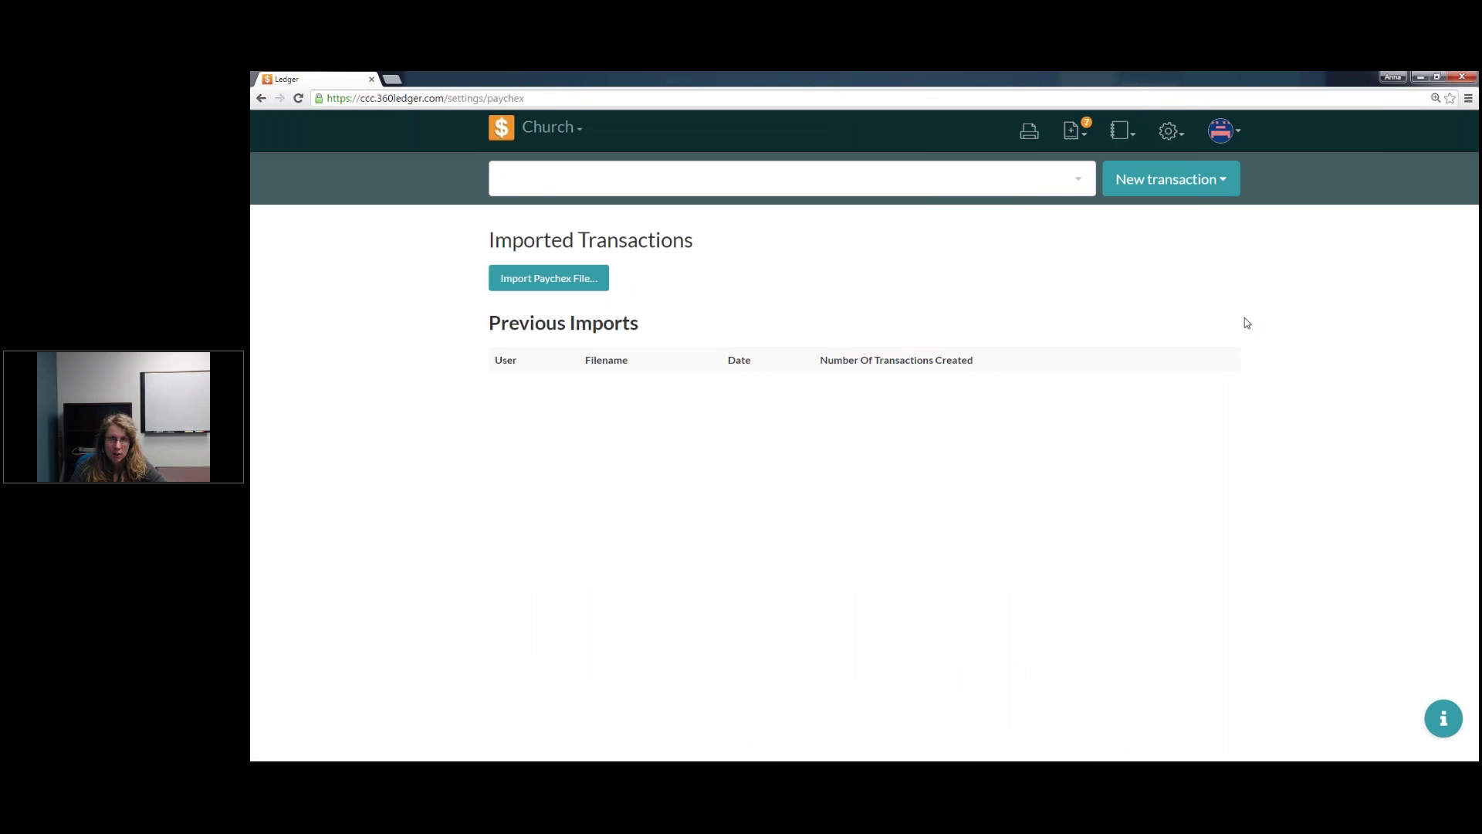
click(565, 279)
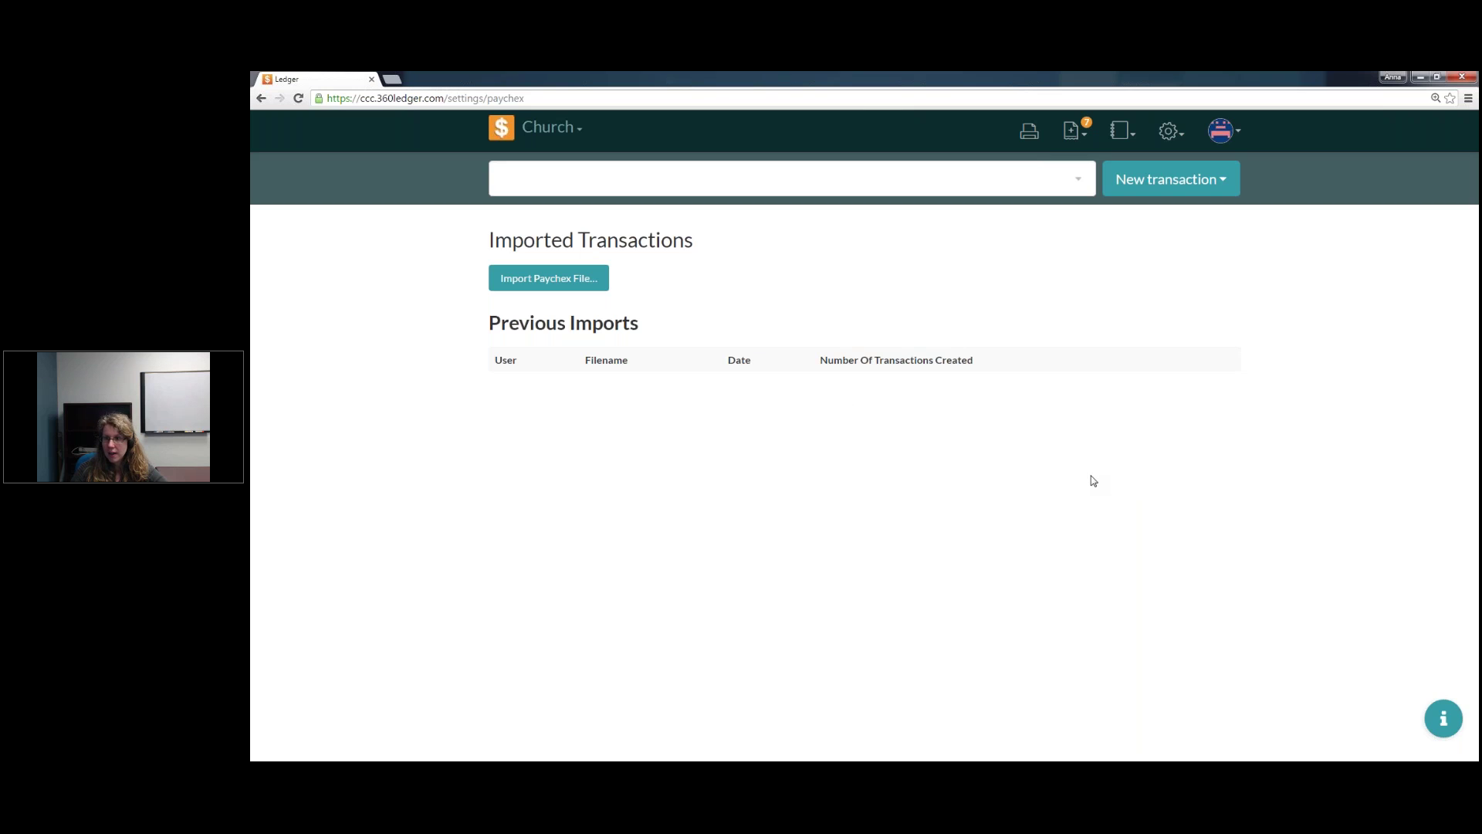
click(501, 131)
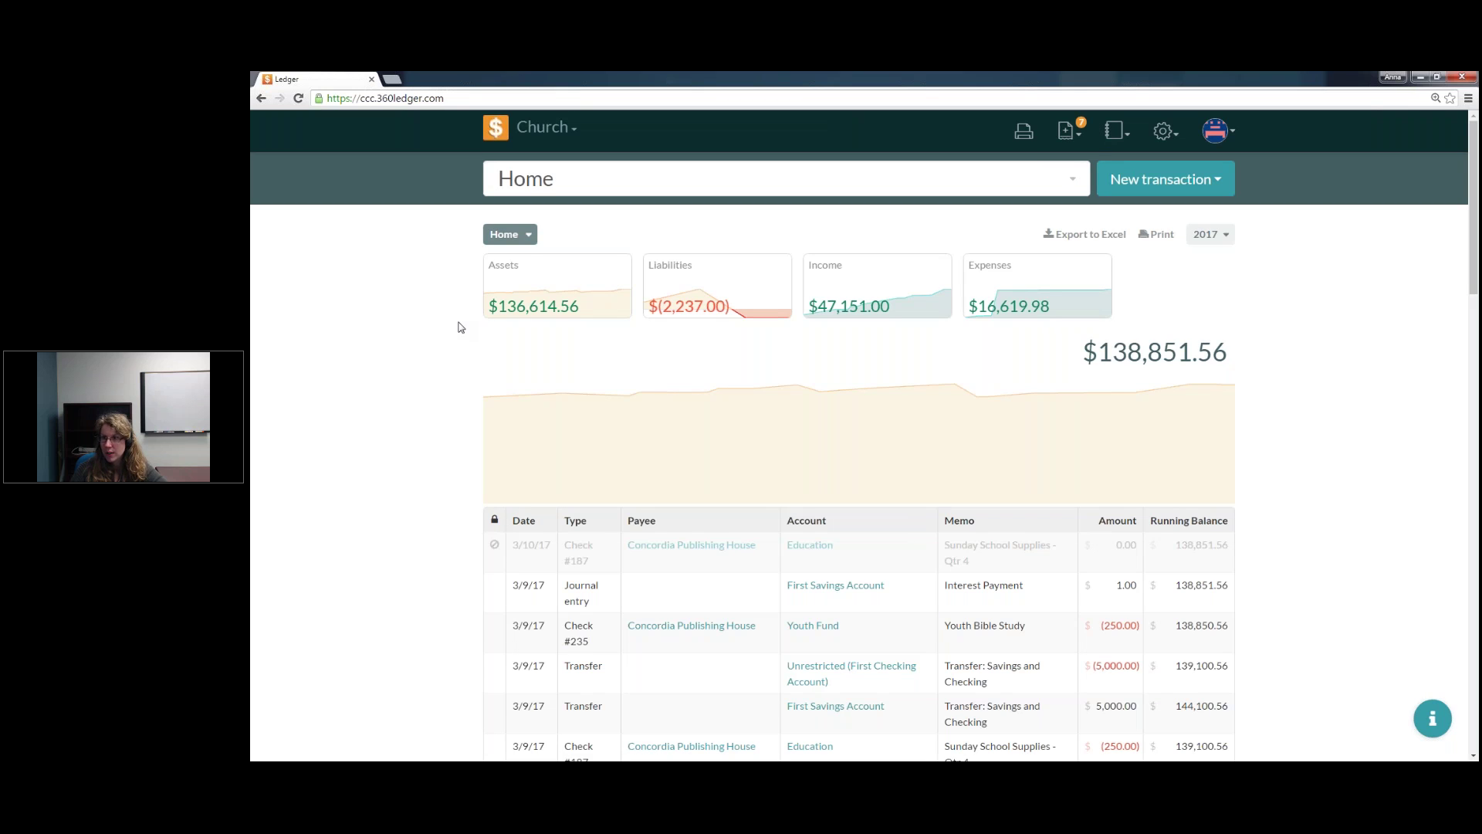
mouse_move(491, 378)
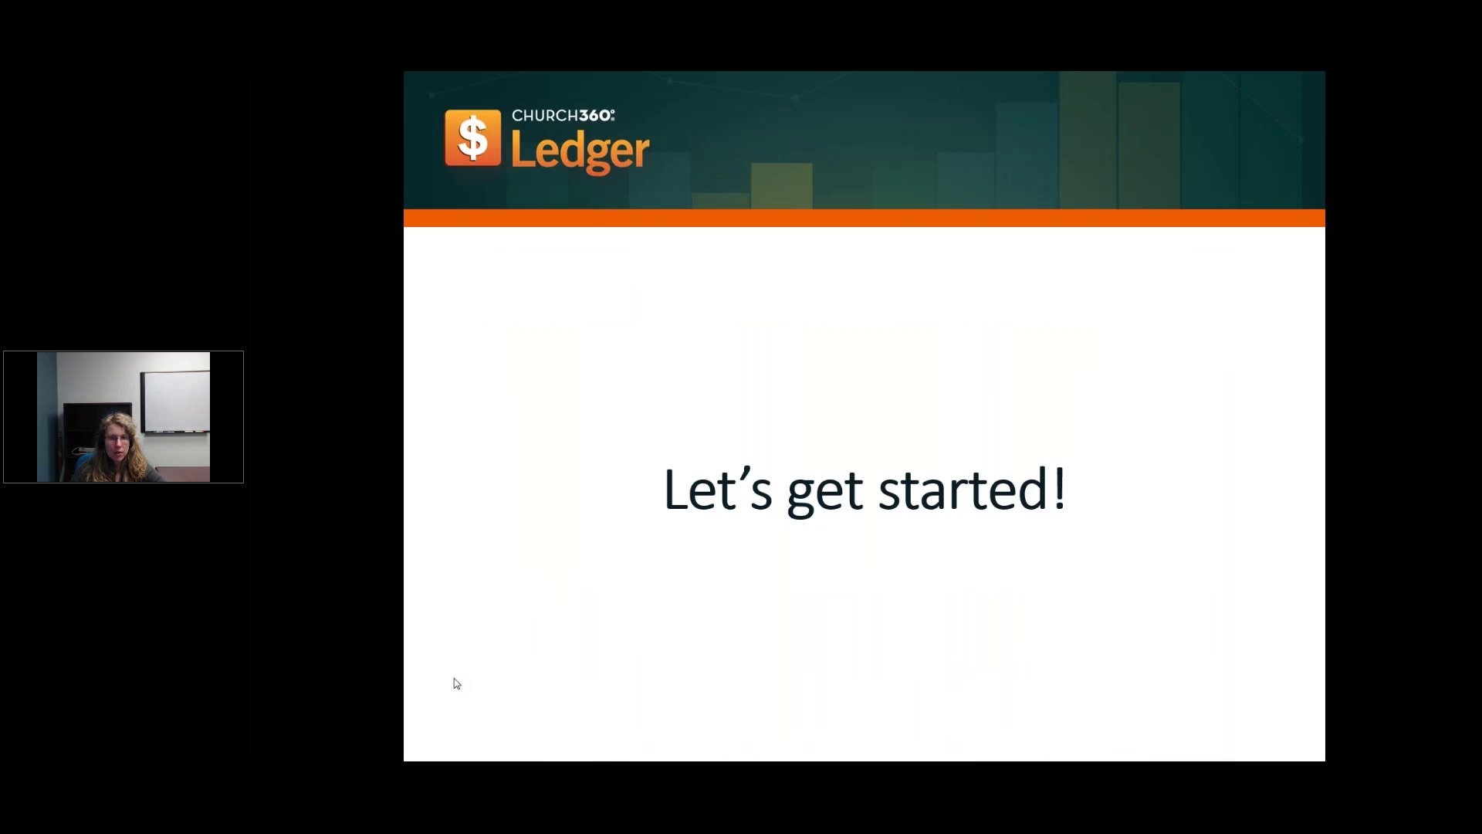
click(454, 683)
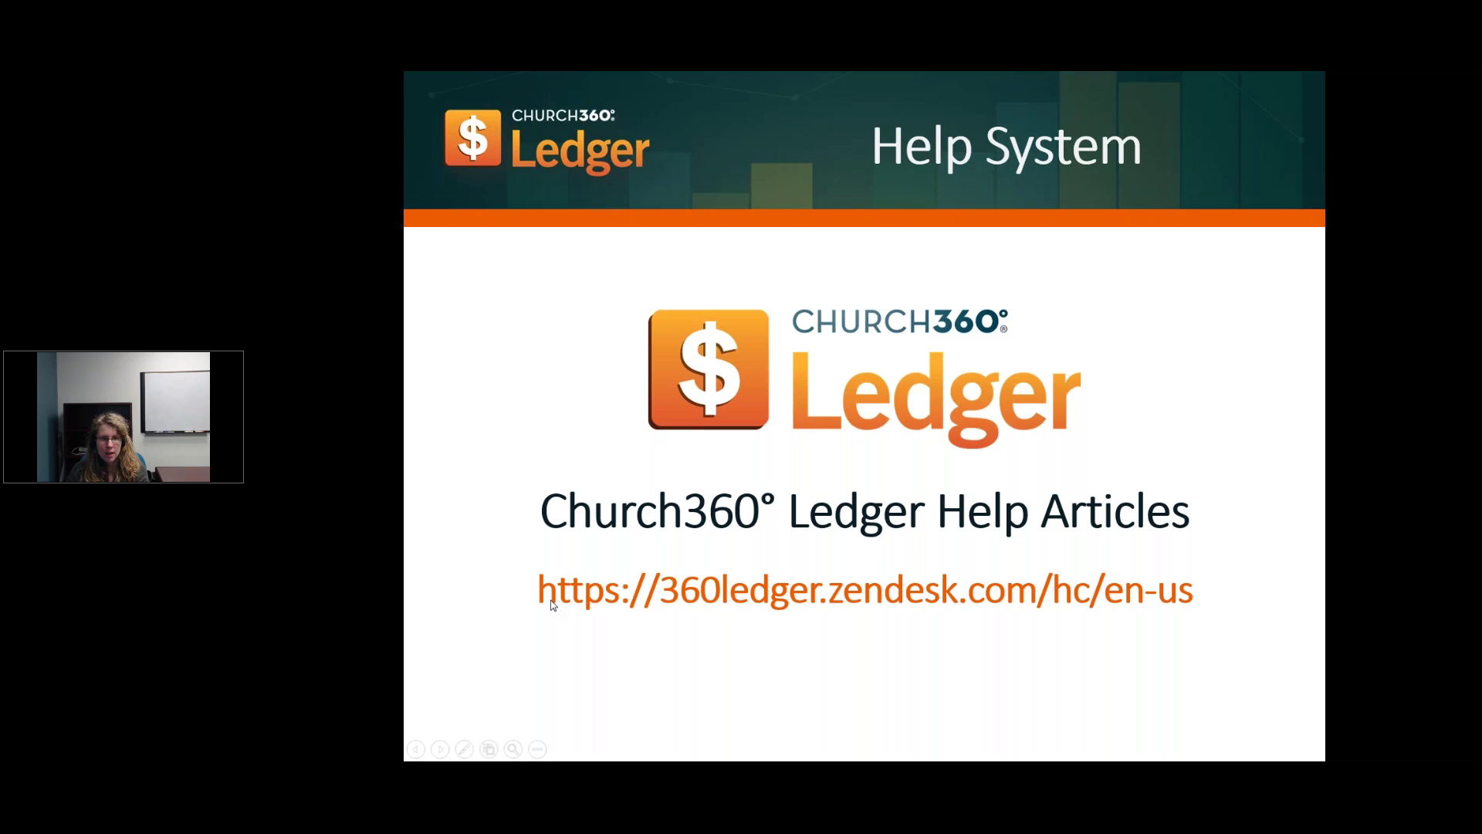
click(521, 577)
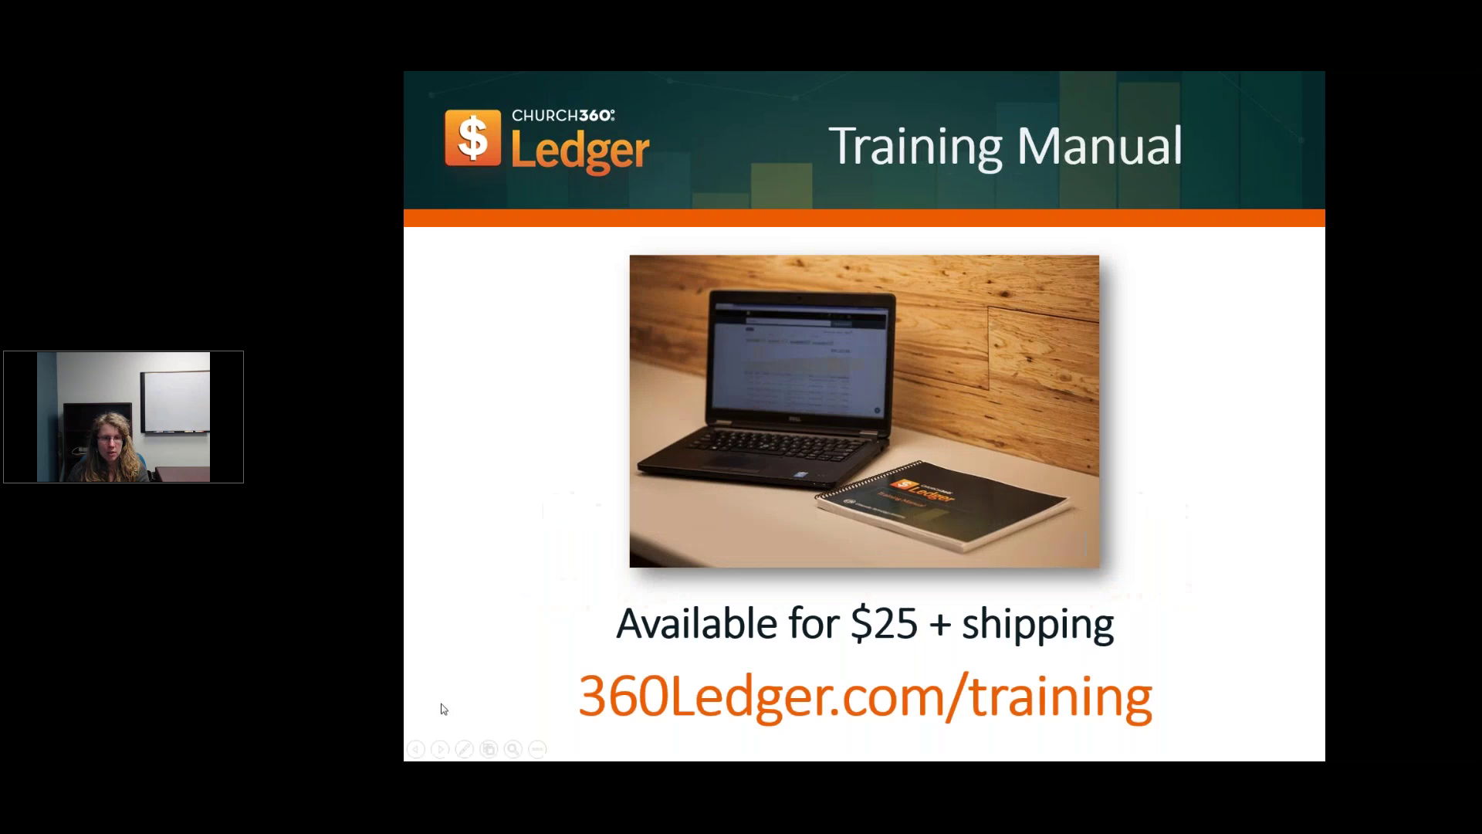
click(415, 748)
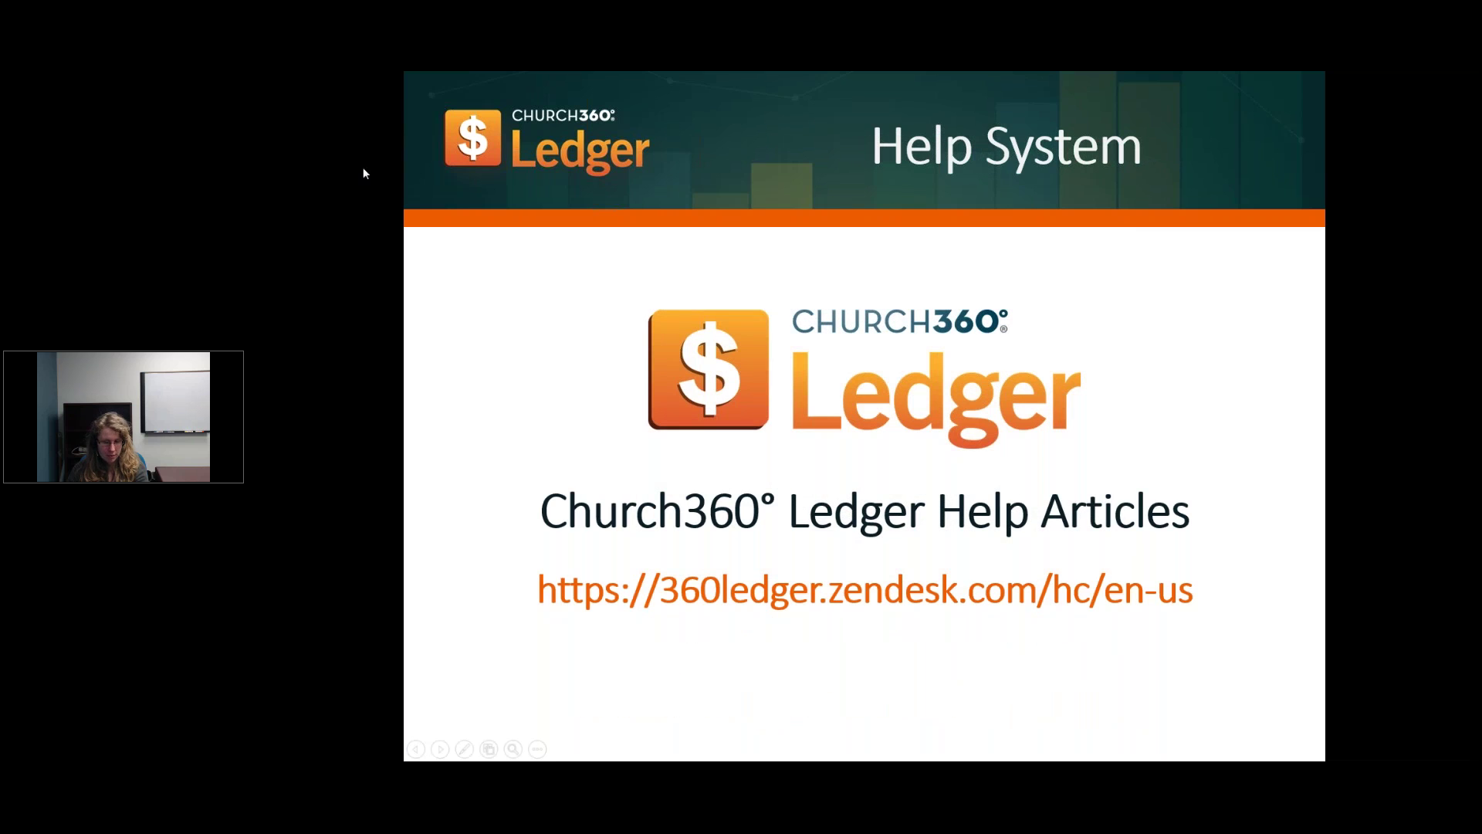
Step: Open 360ledger.zendesk.com/hc/en-us in a new browser tab, view its Transactions help section, and return to the Home ledger
key(alt+Tab)
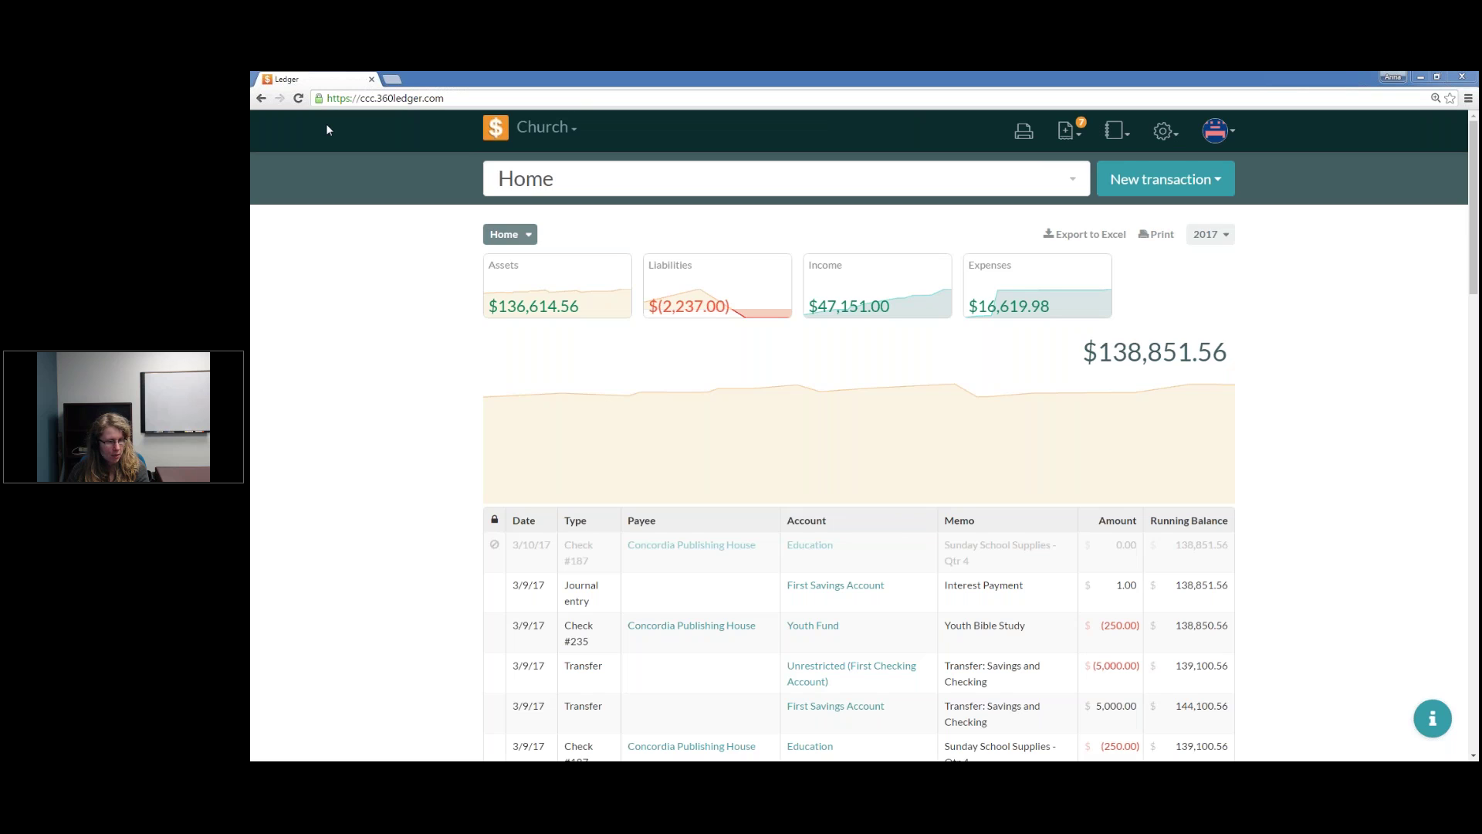
click(394, 81)
text(360ledger.zendesk.com/hc/en-us)
key(Return)
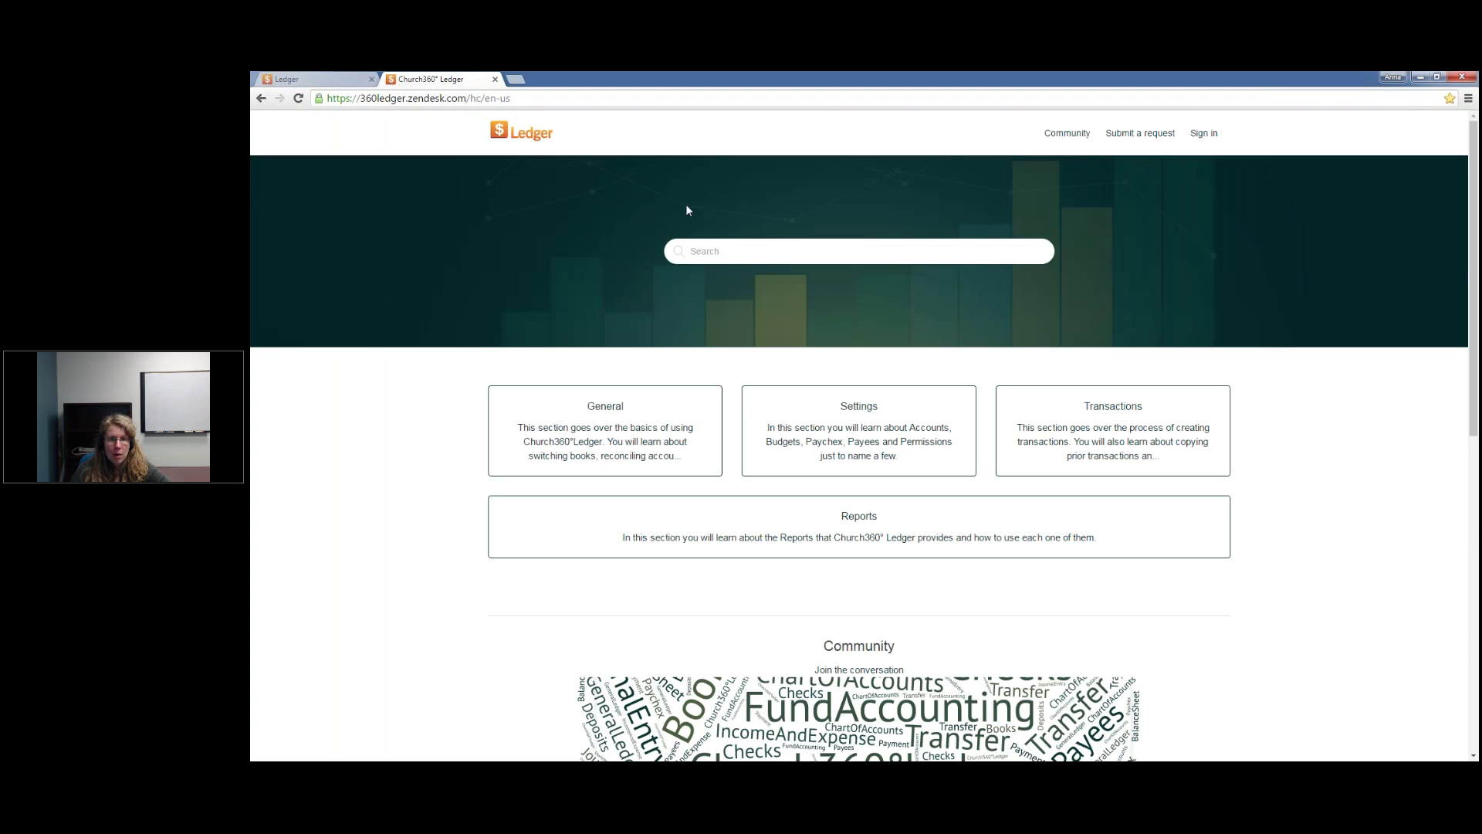
click(1147, 445)
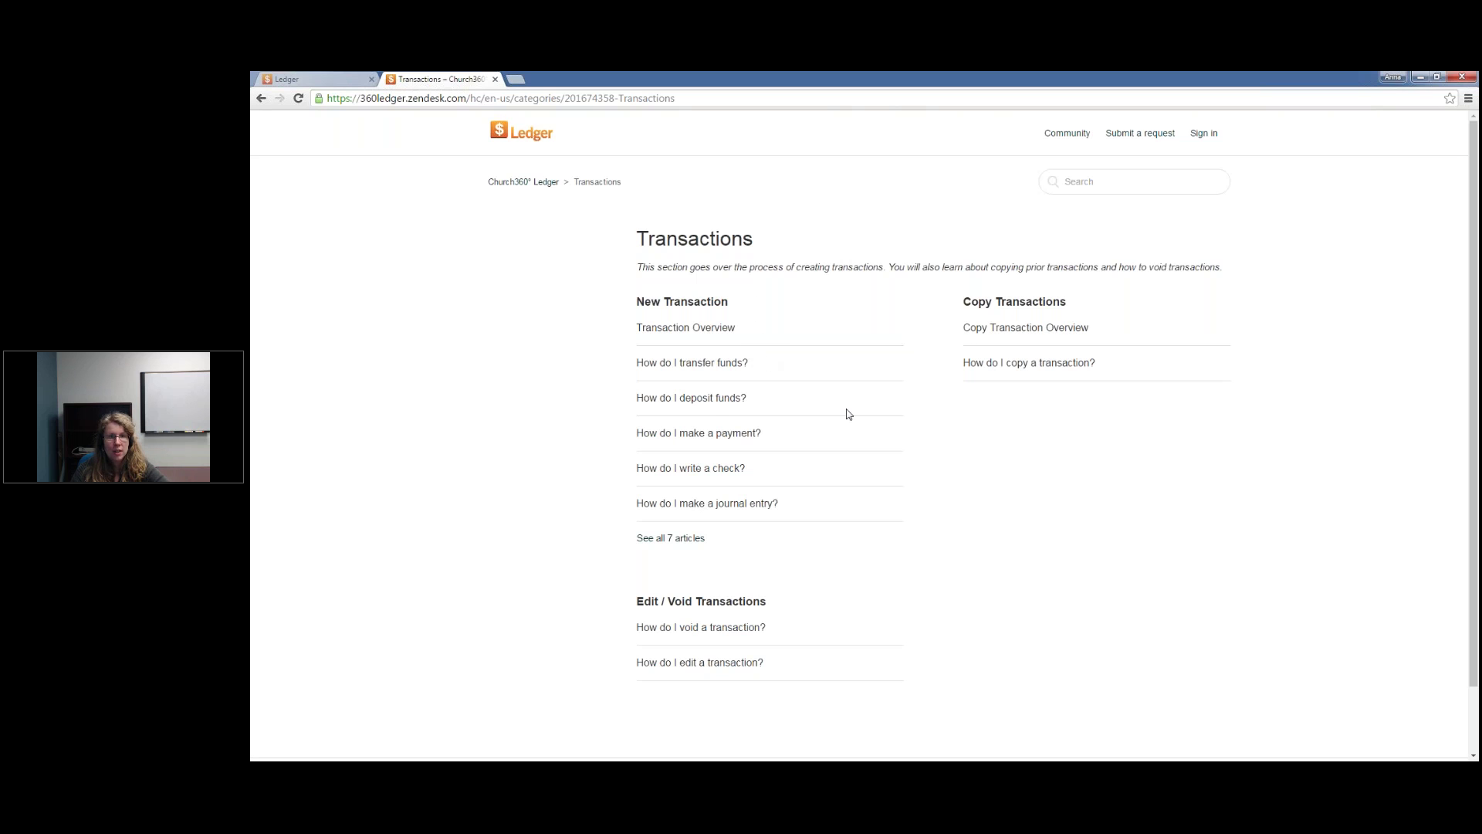
click(342, 79)
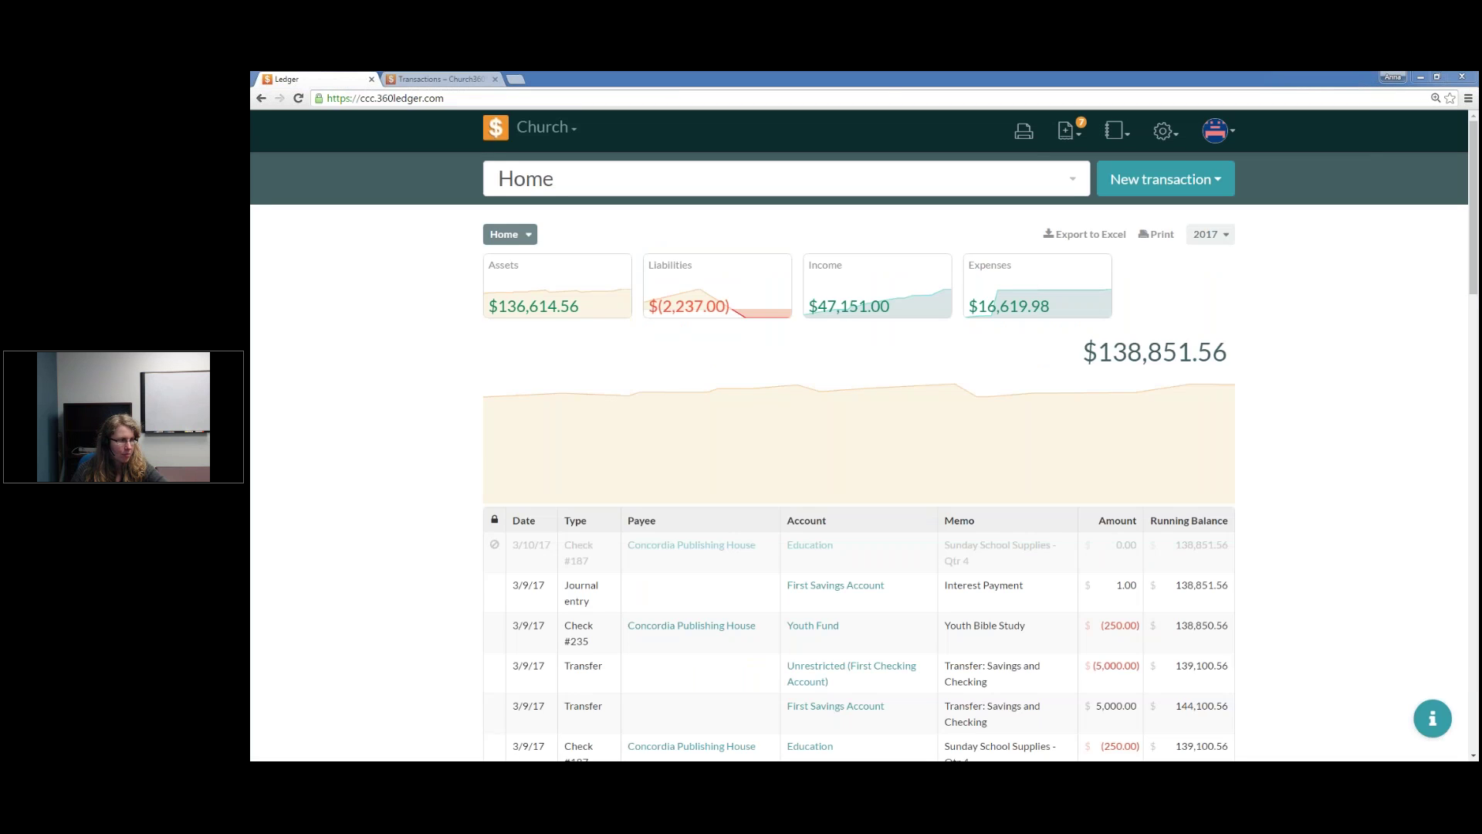
Step: Switch to PowerPoint, resume the slide show from the Help System slide, and advance to the Training Manual slide
key(alt+Tab)
key(shift+F5)
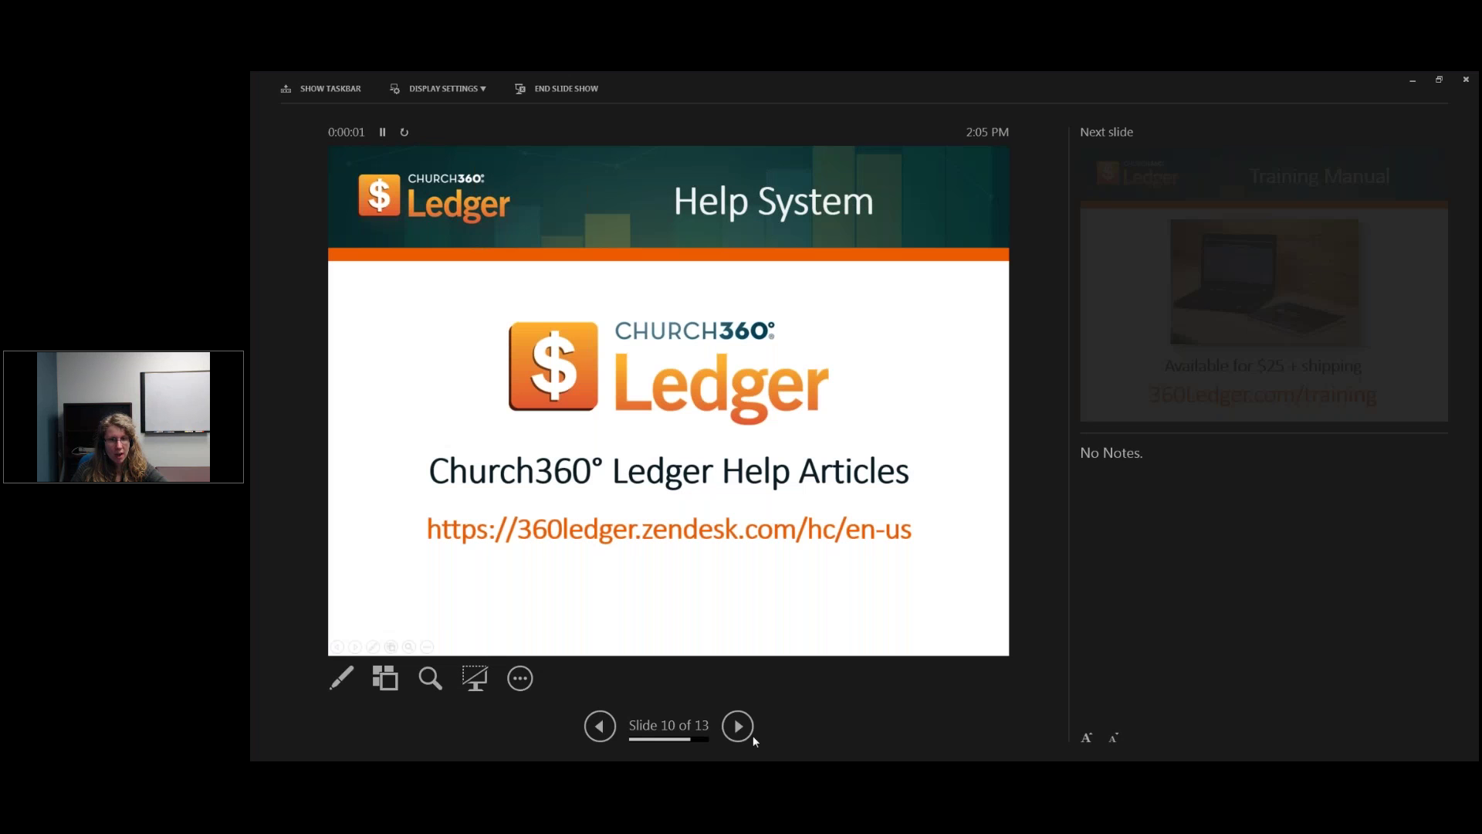
click(739, 734)
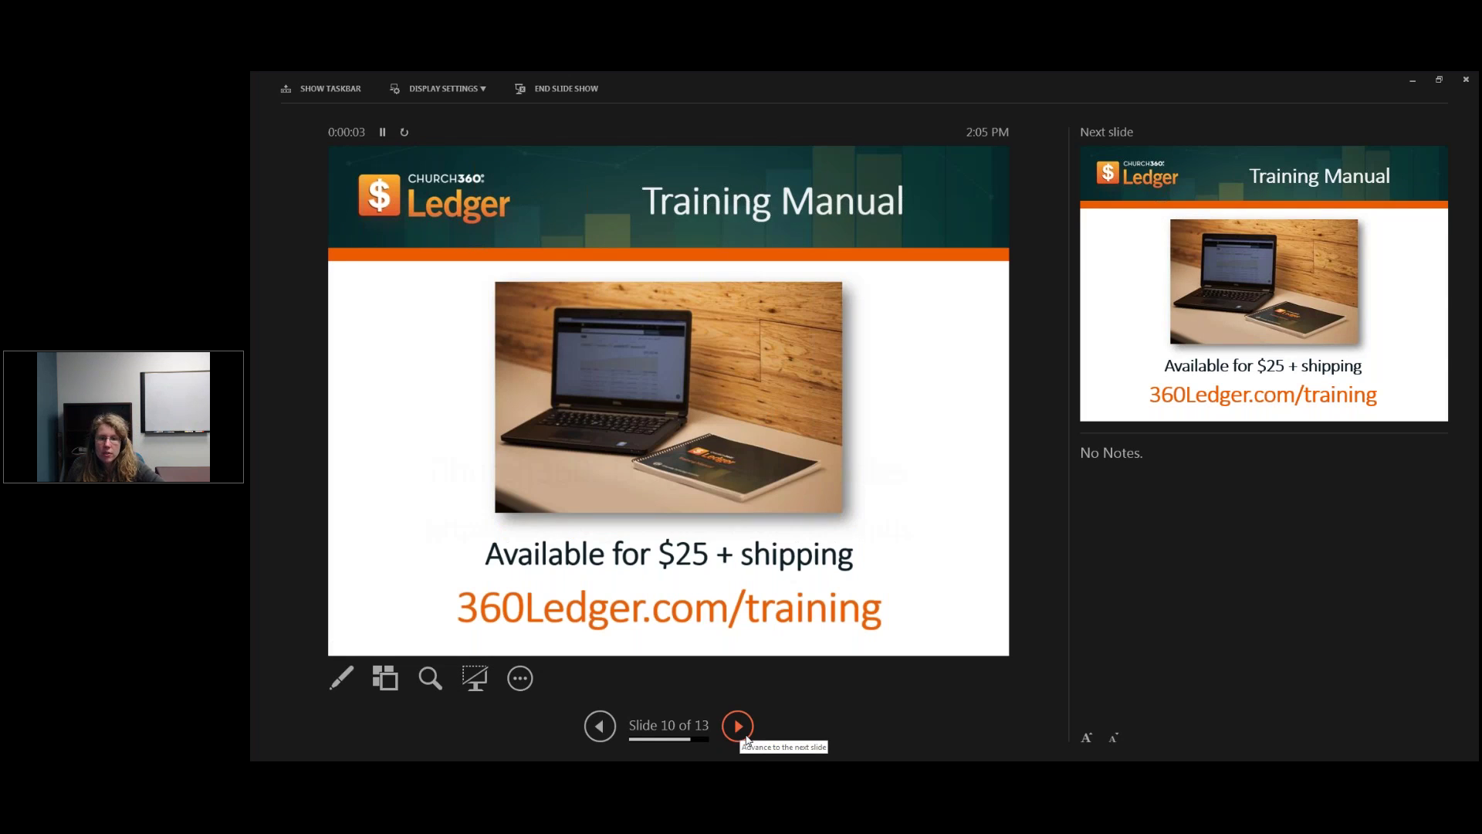